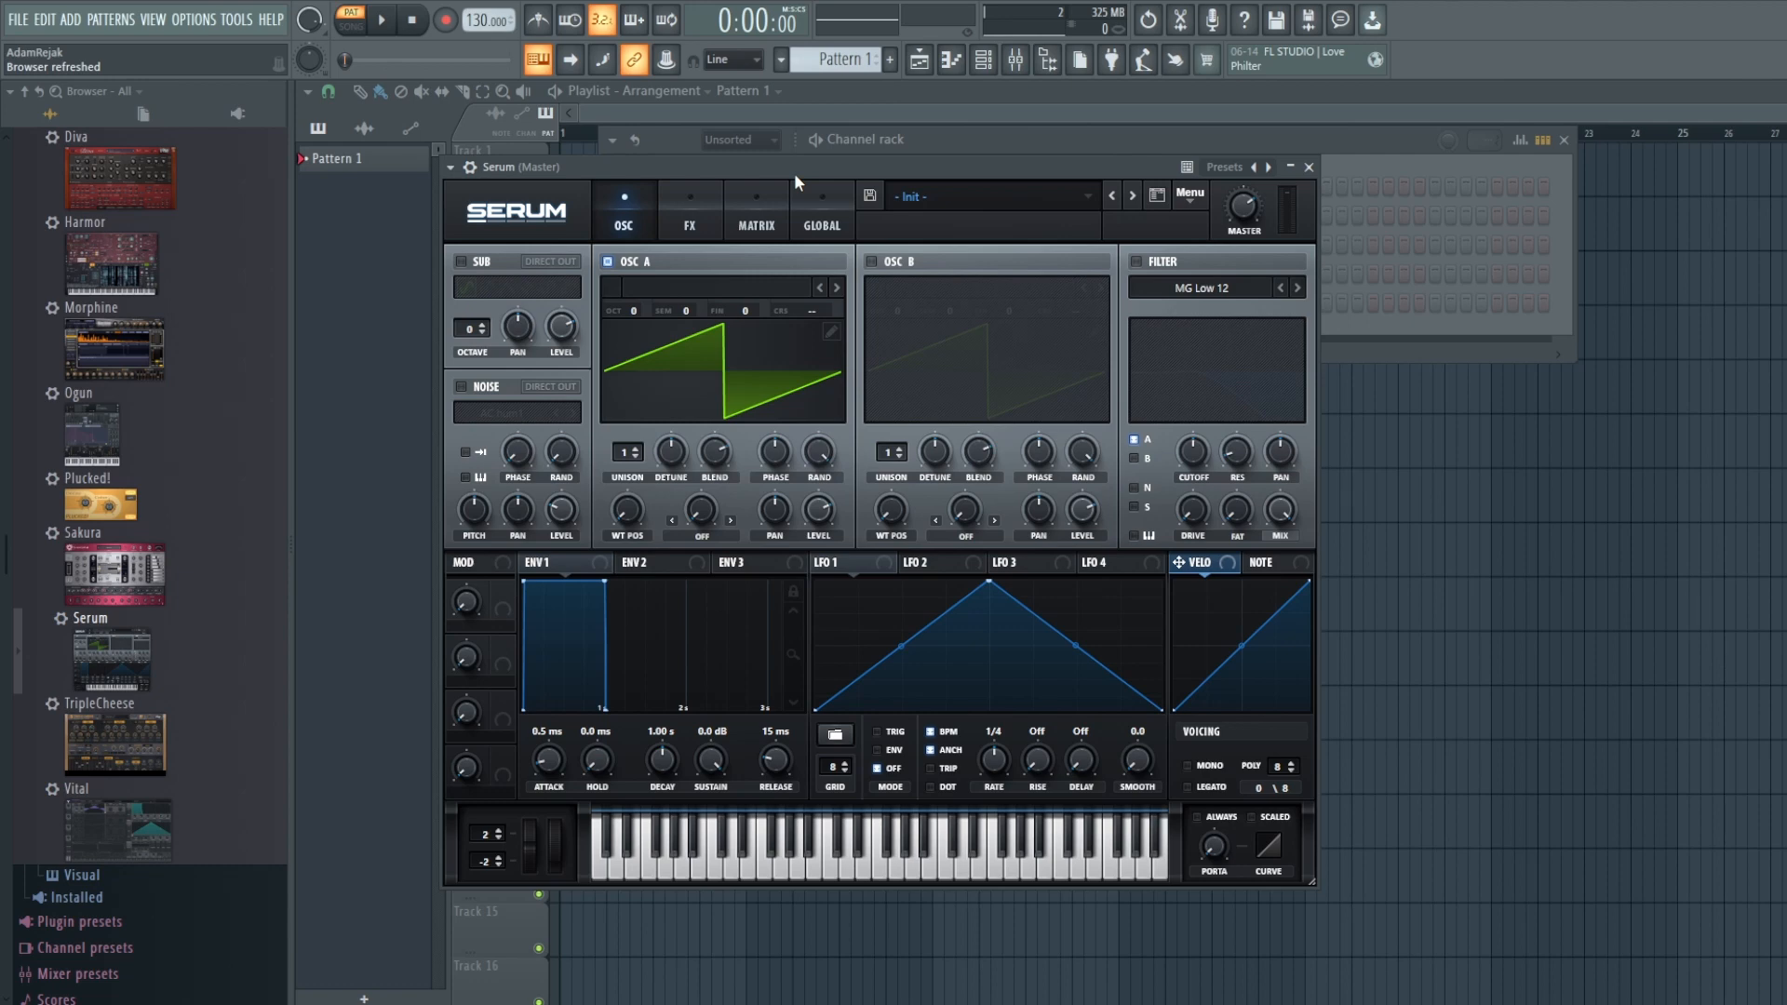
Step: Enable the Noise oscillator and play a note to audition the noise with Osc A temporarily switched off
left_click(460, 386)
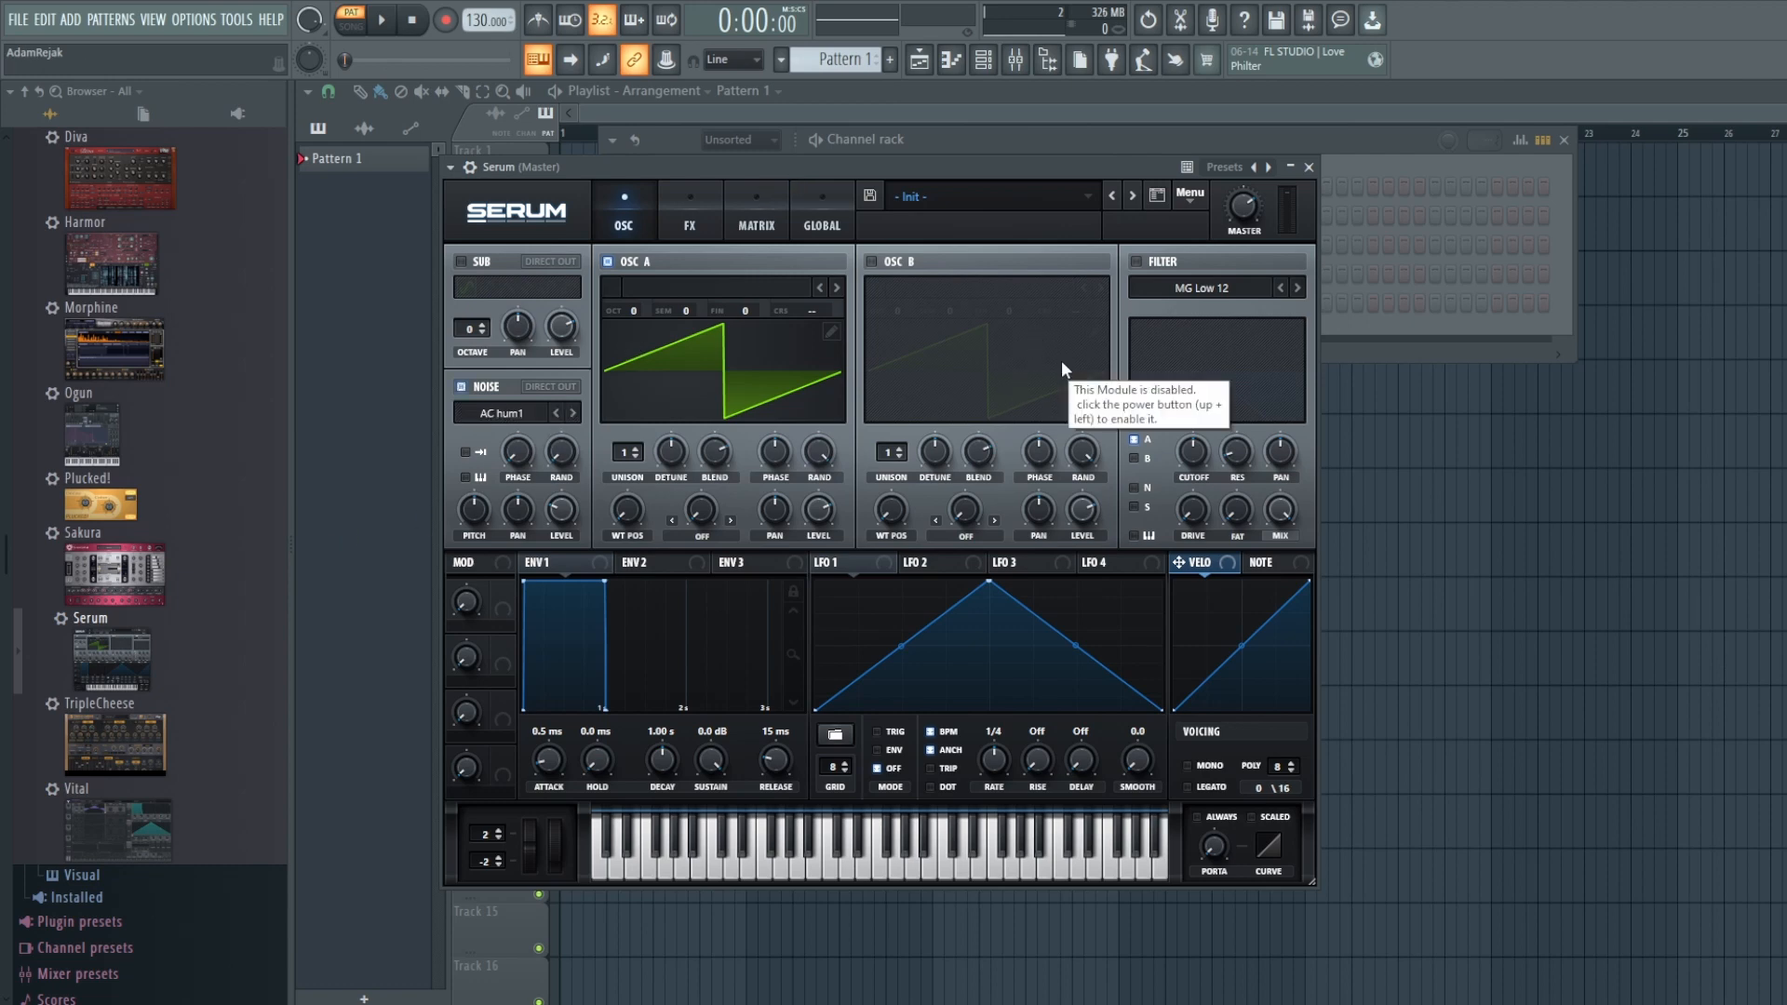
key("n")
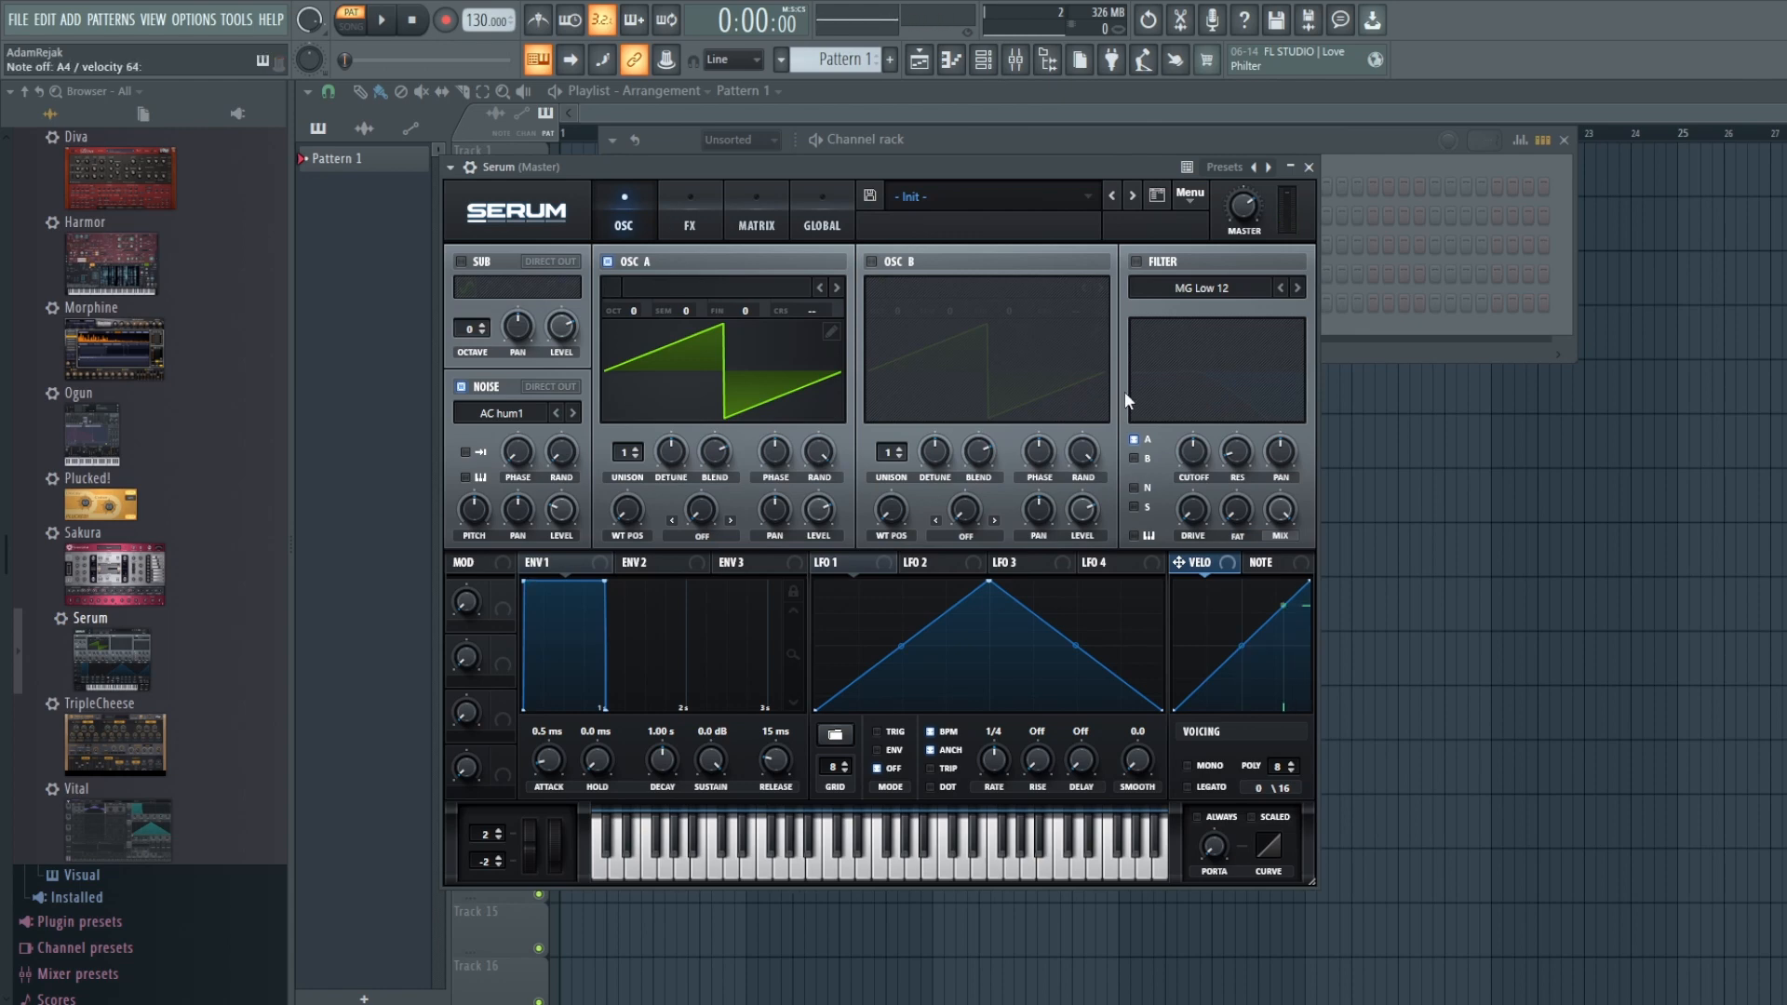
key("n")
left_click(607, 262)
key("n")
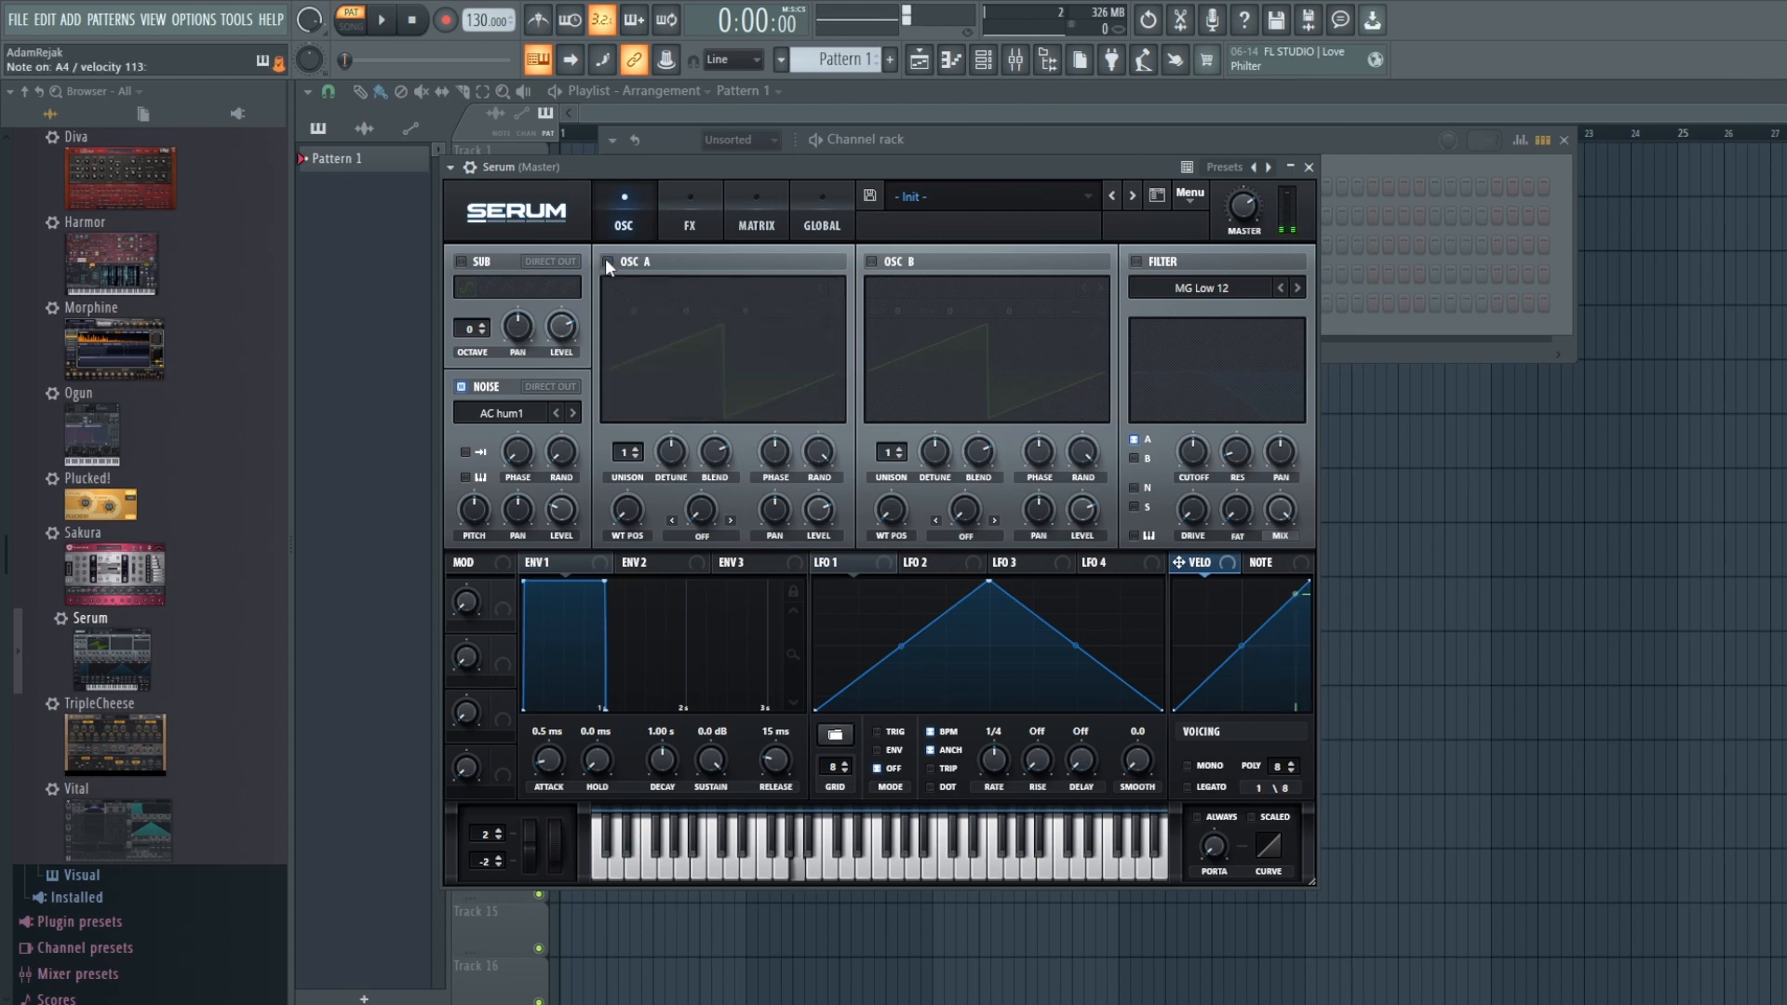
left_click(608, 262)
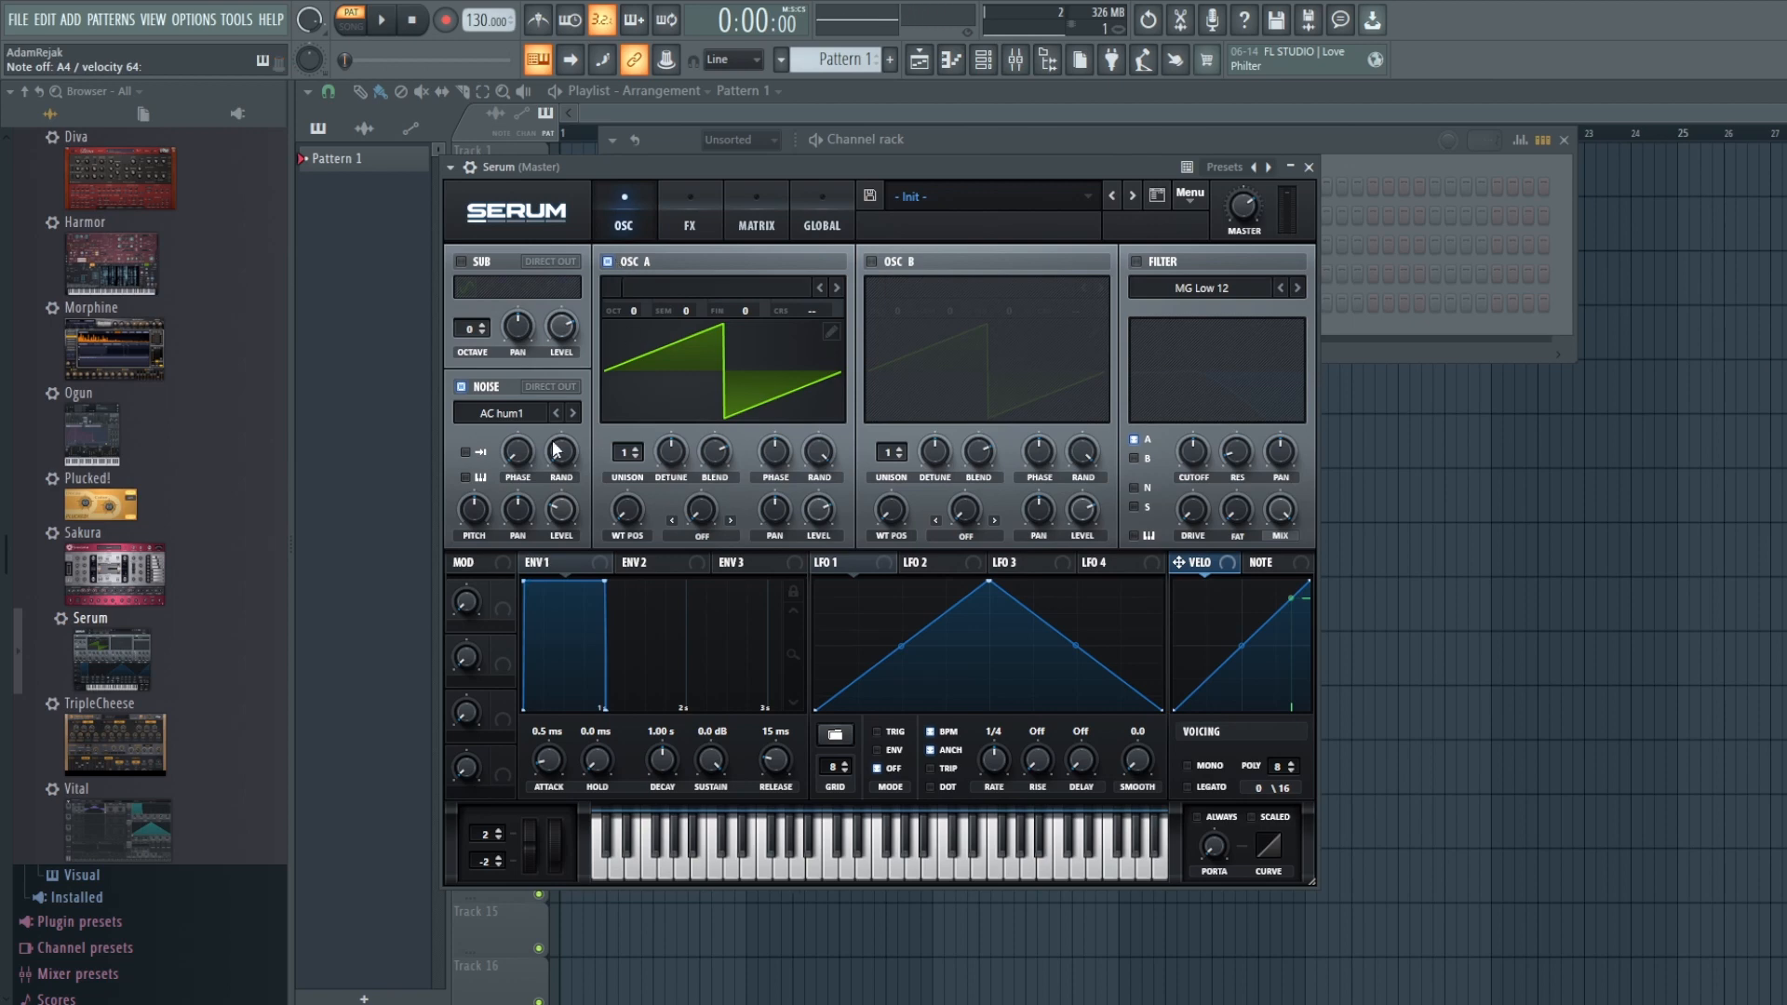
scroll(191, 628, "down", 5)
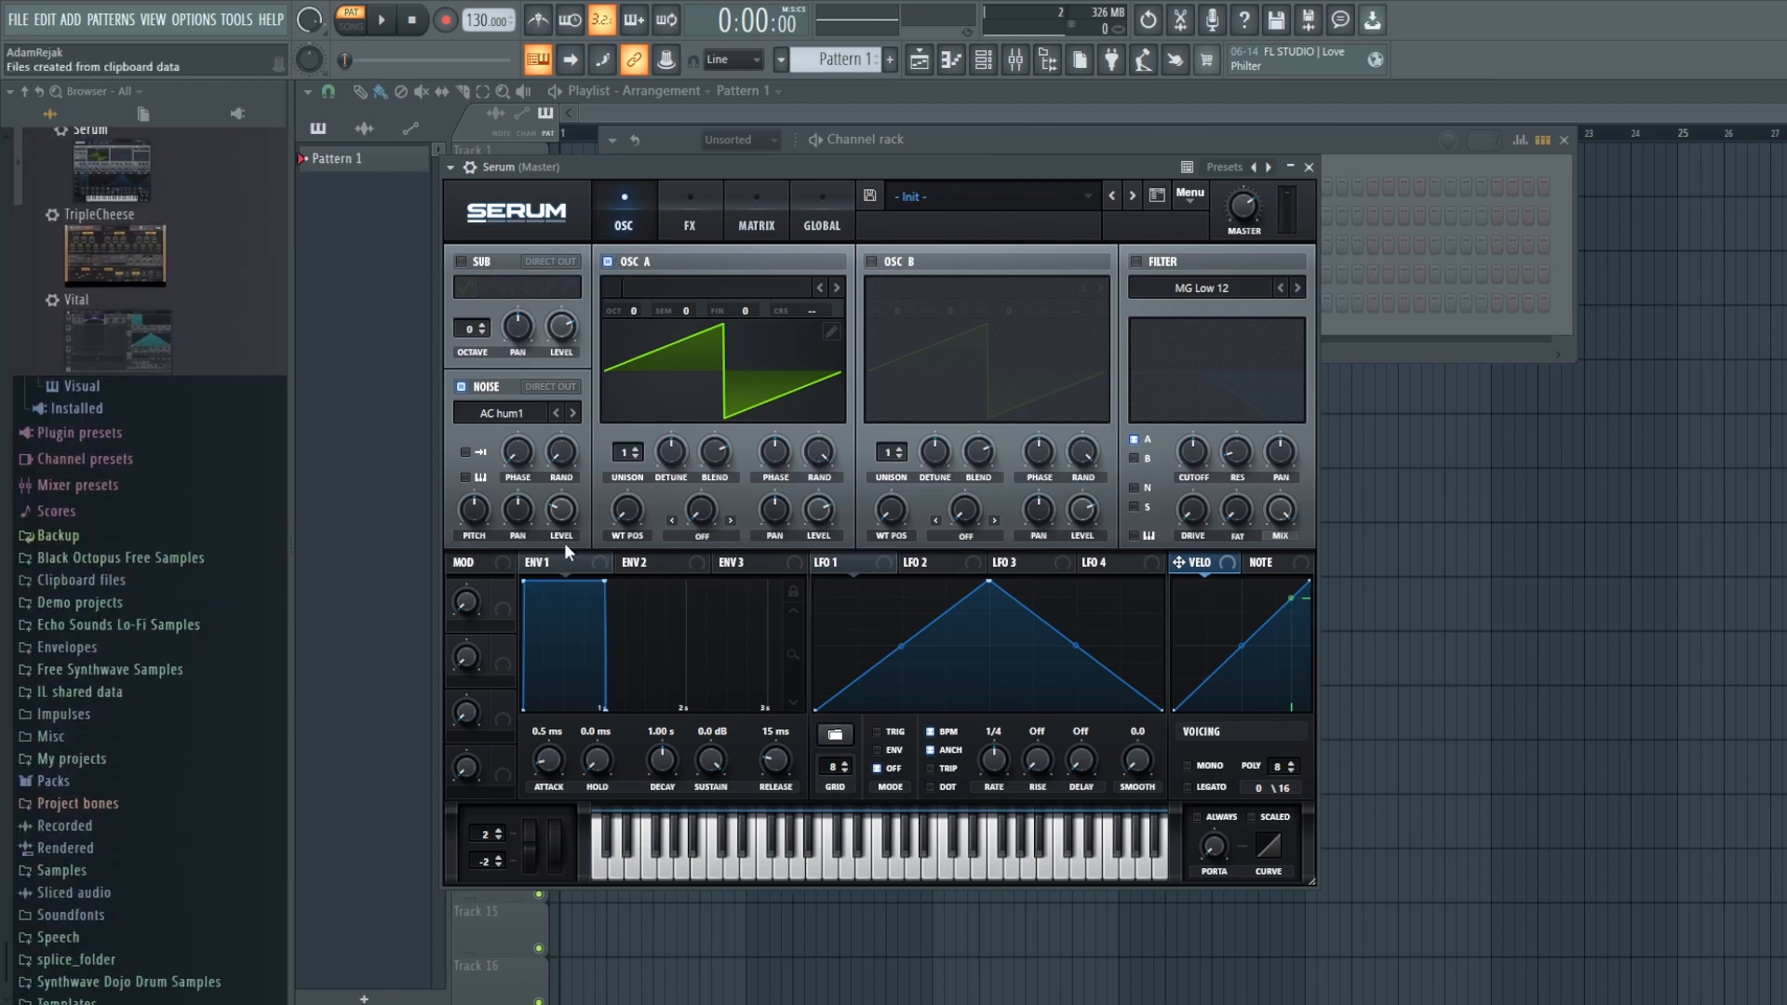
left_click(537, 411)
mouse_move(535, 443)
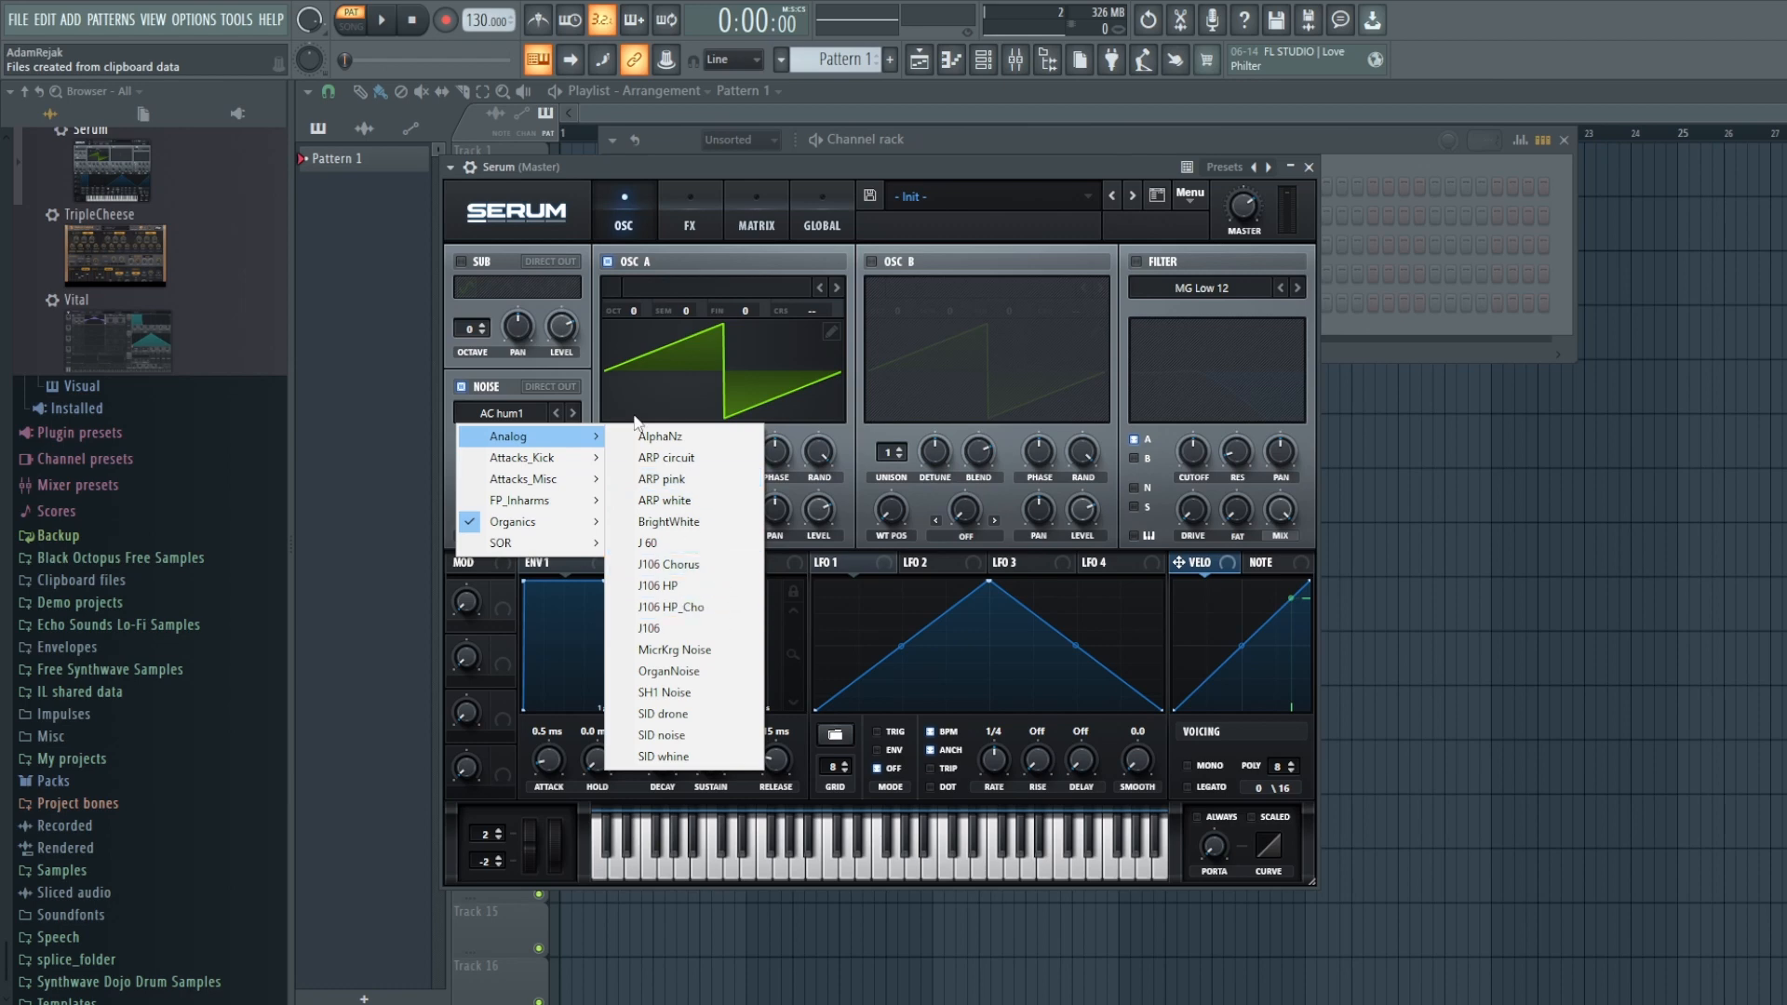
left_click(515, 378)
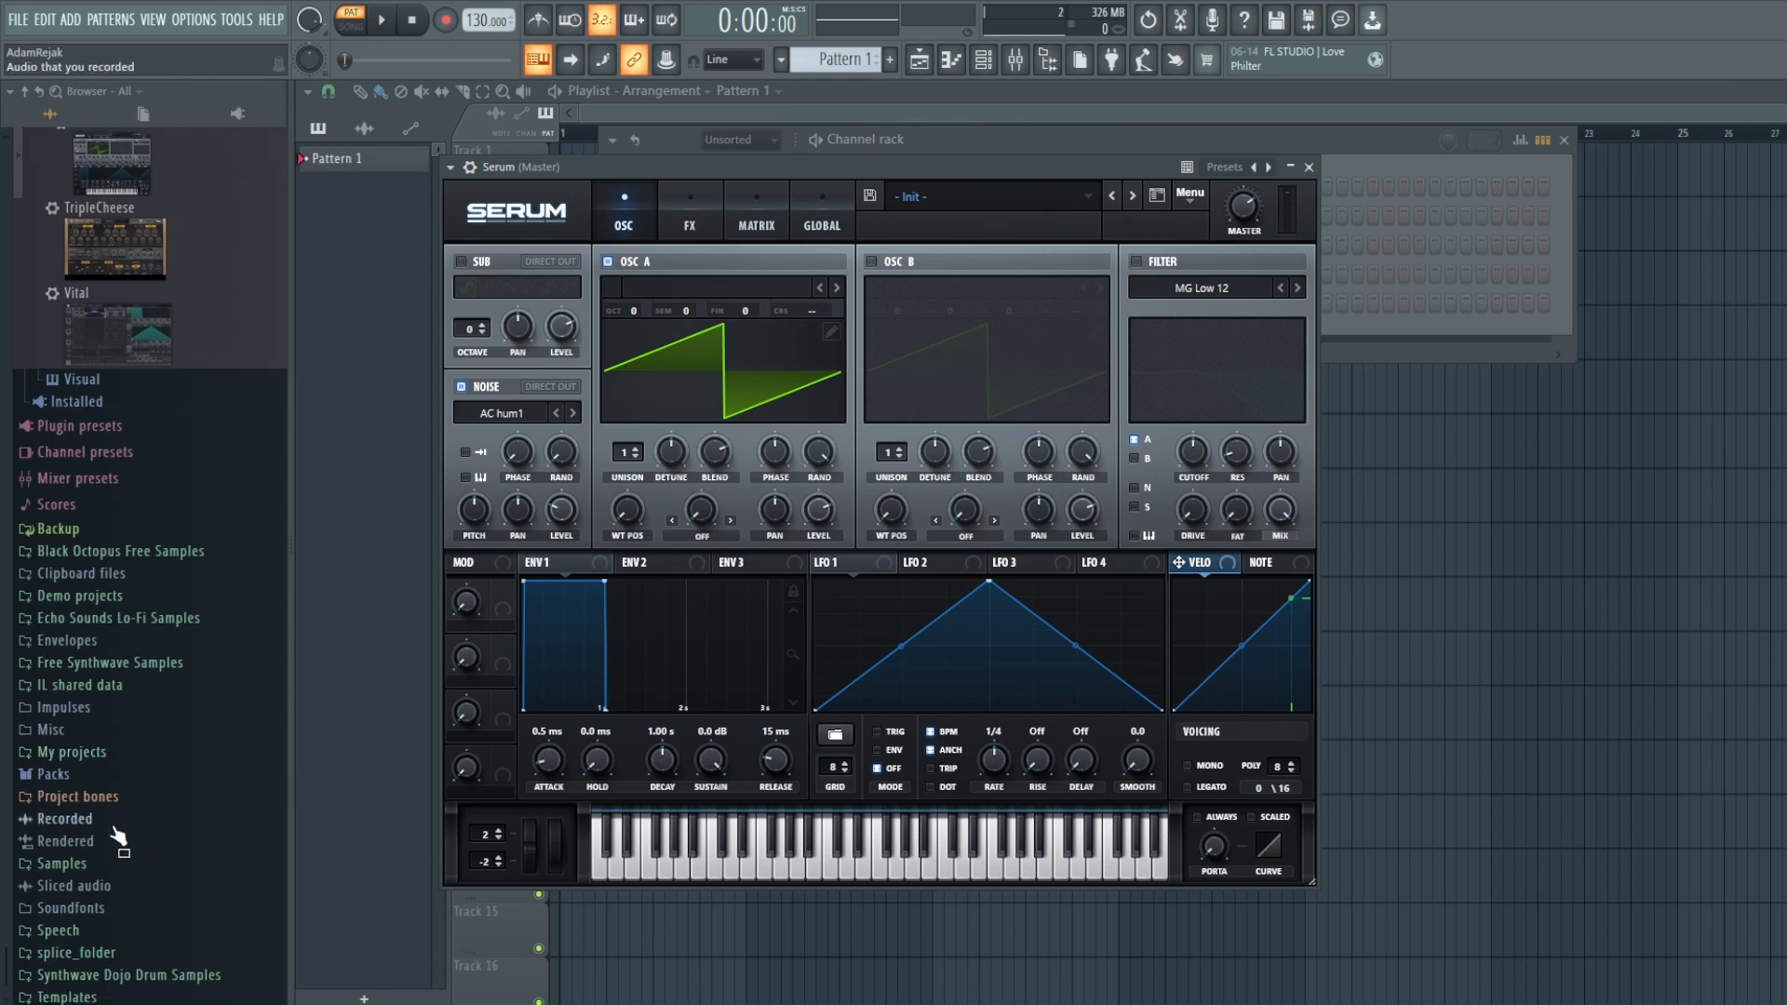
Step: Audition files in the Noise Samples folder under Samples and load lkh_90_fx_loop_tape_noise_2 into the Noise oscillator
left_click(63, 870)
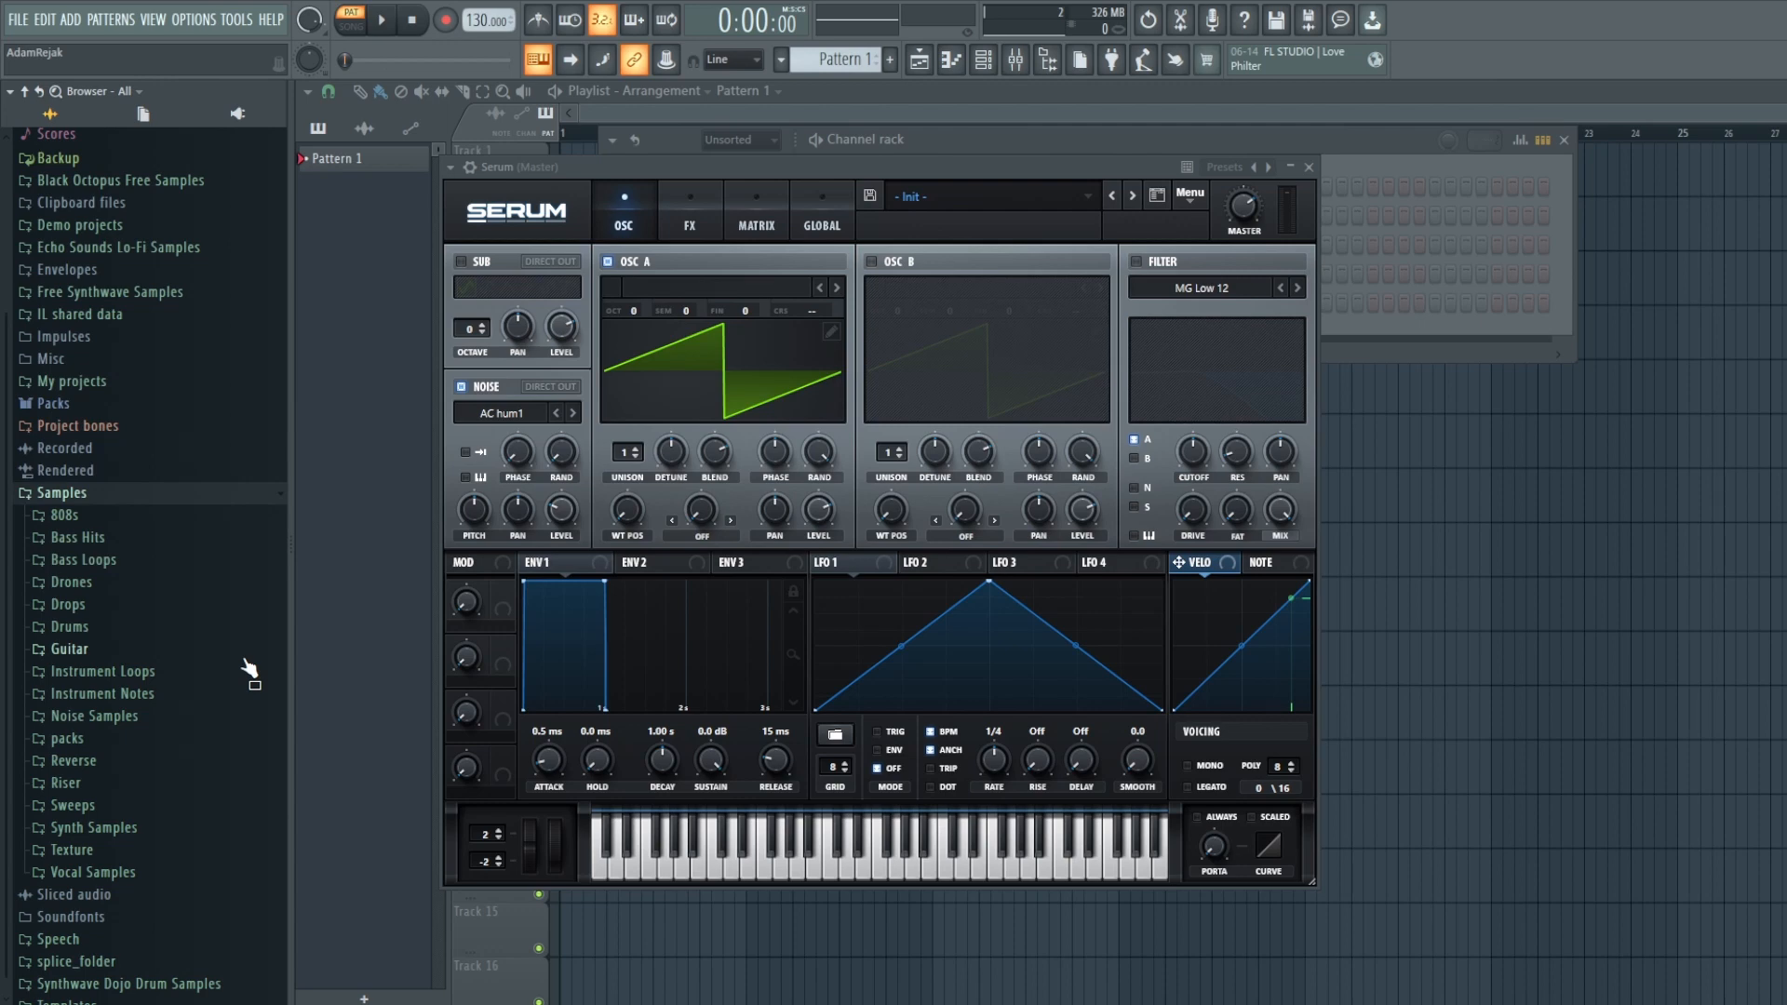
left_click(154, 719)
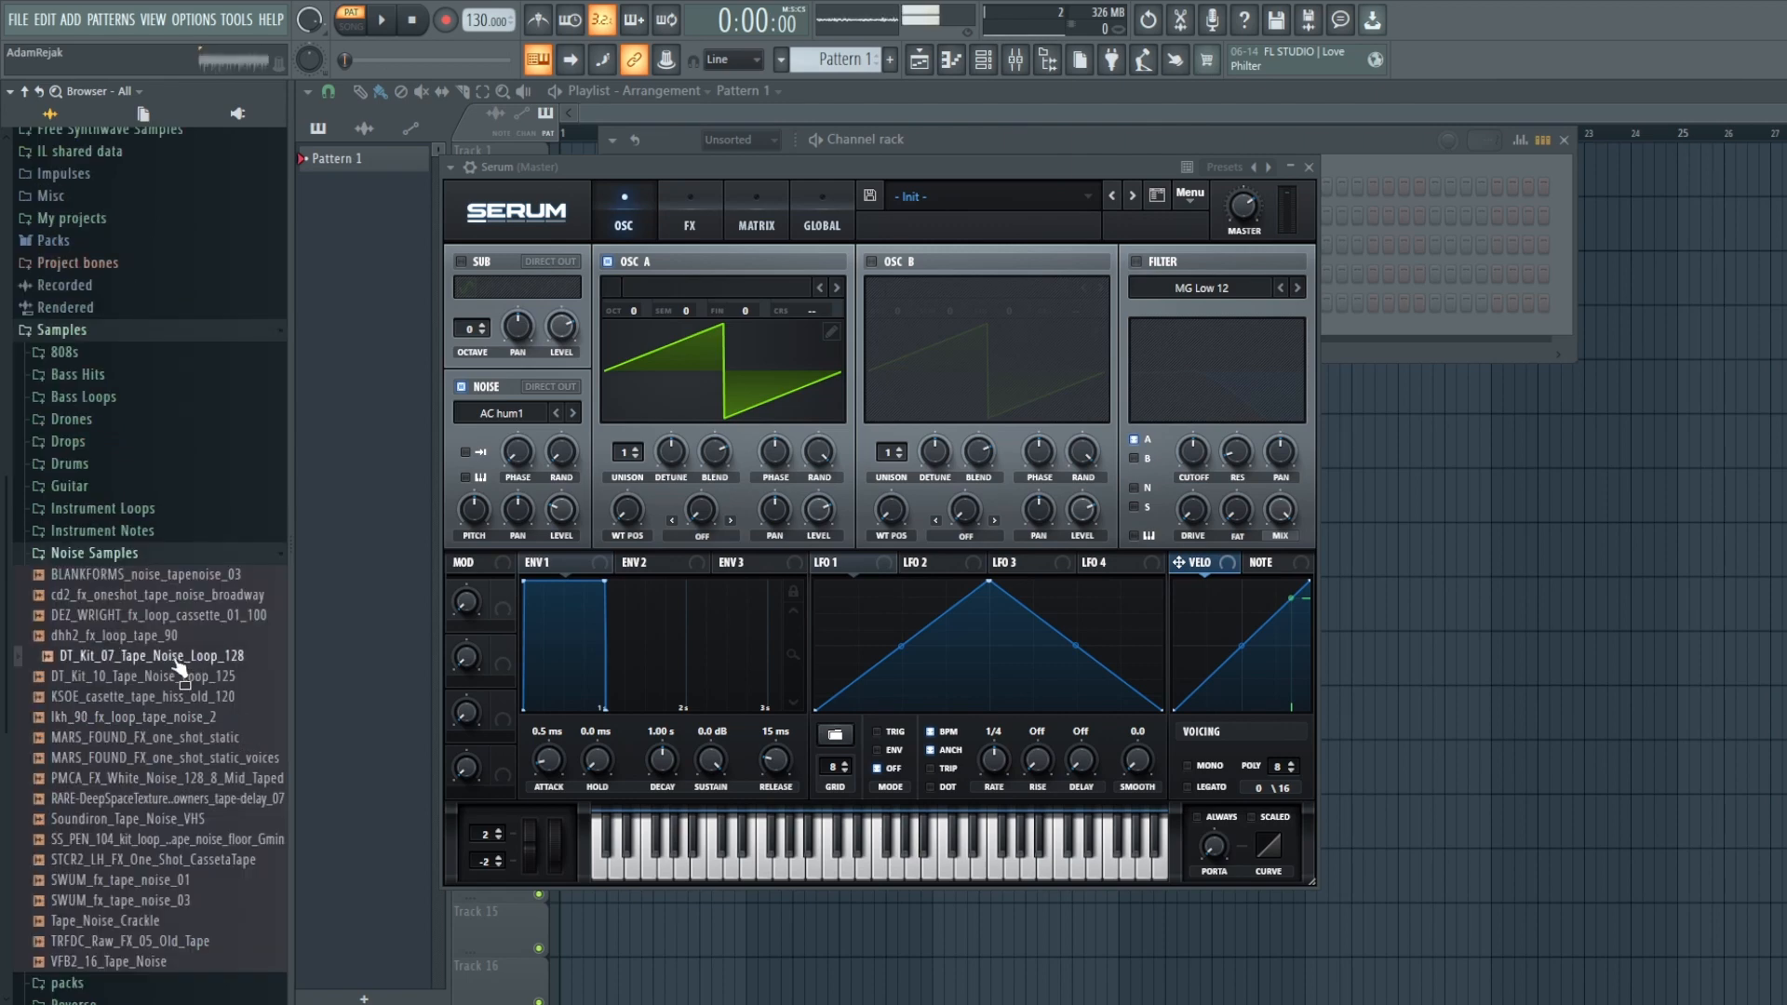
left_click(172, 619)
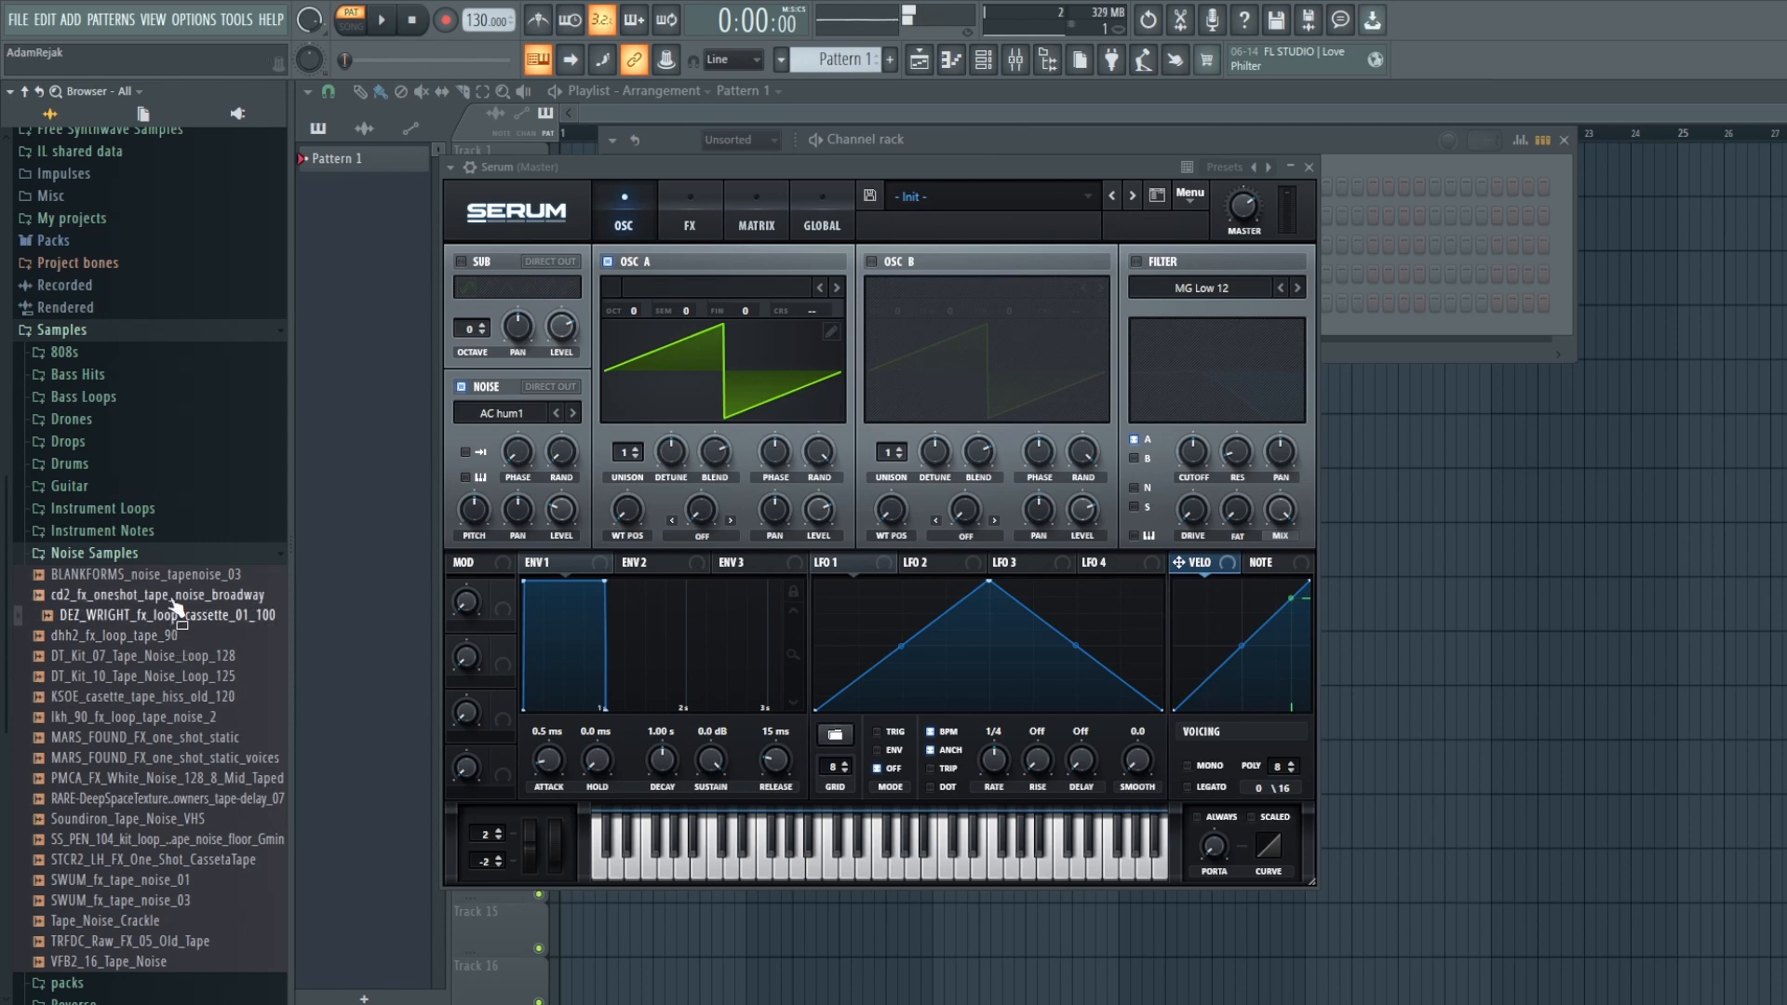
left_click(162, 720)
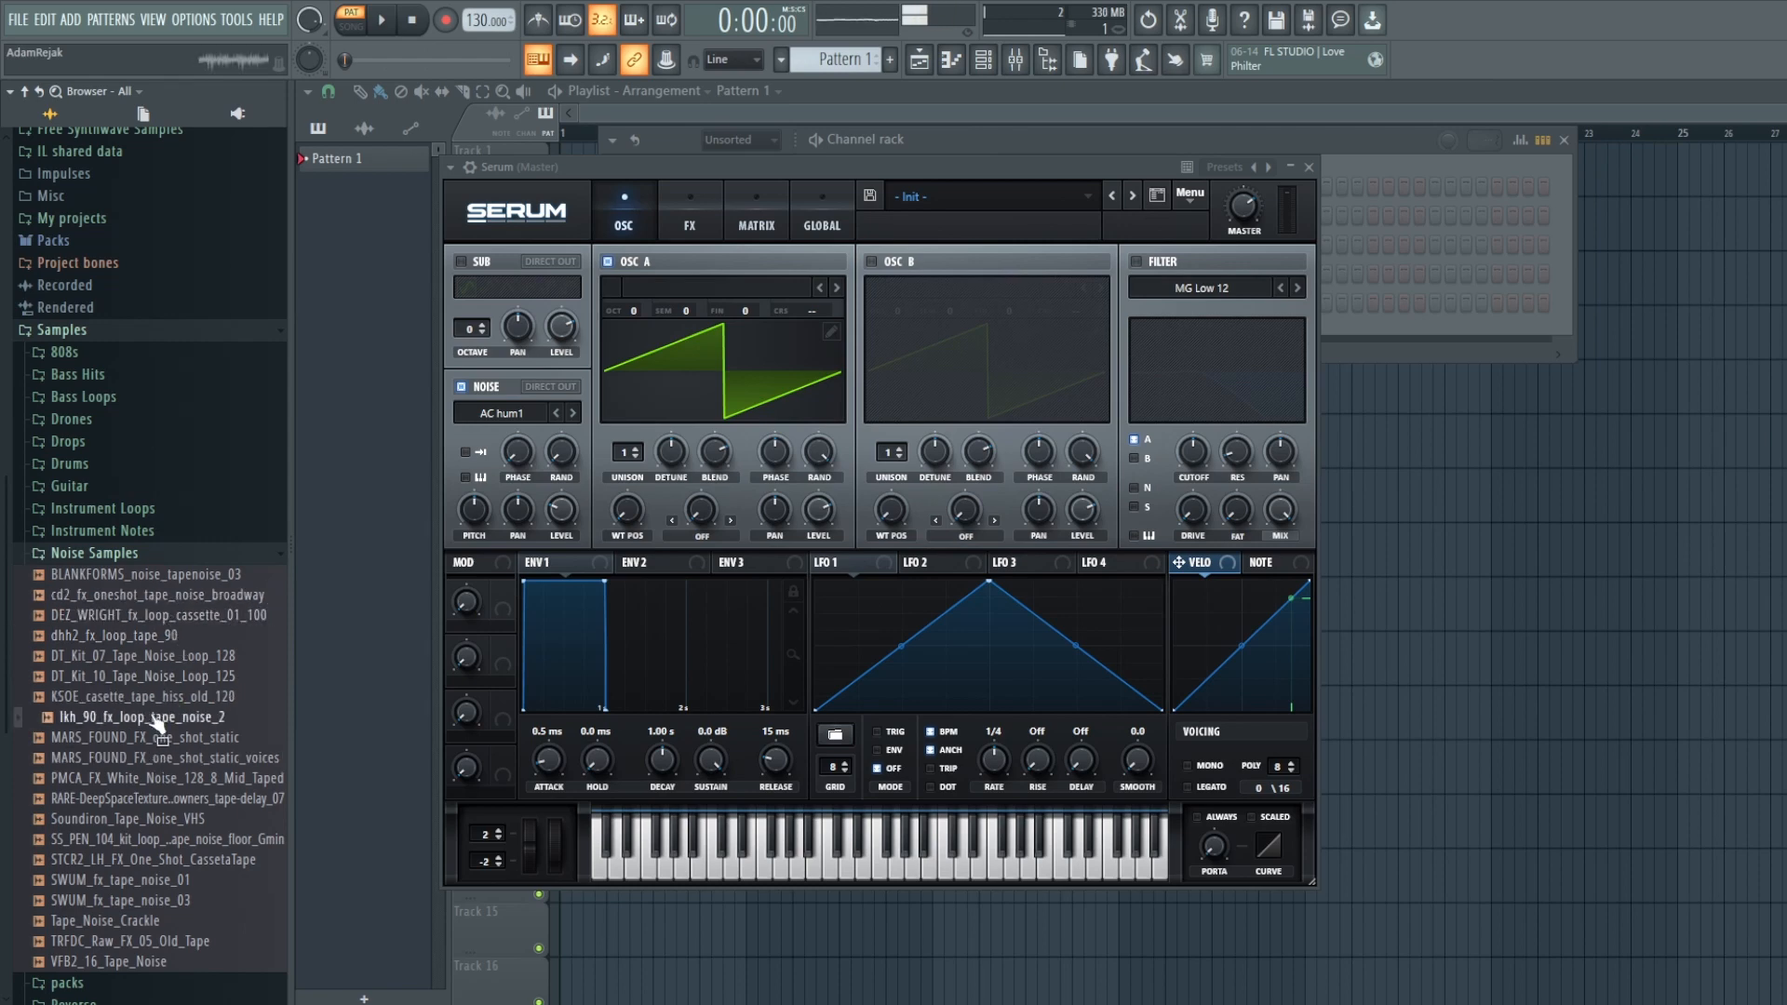
left_click_drag(159, 724, 503, 424)
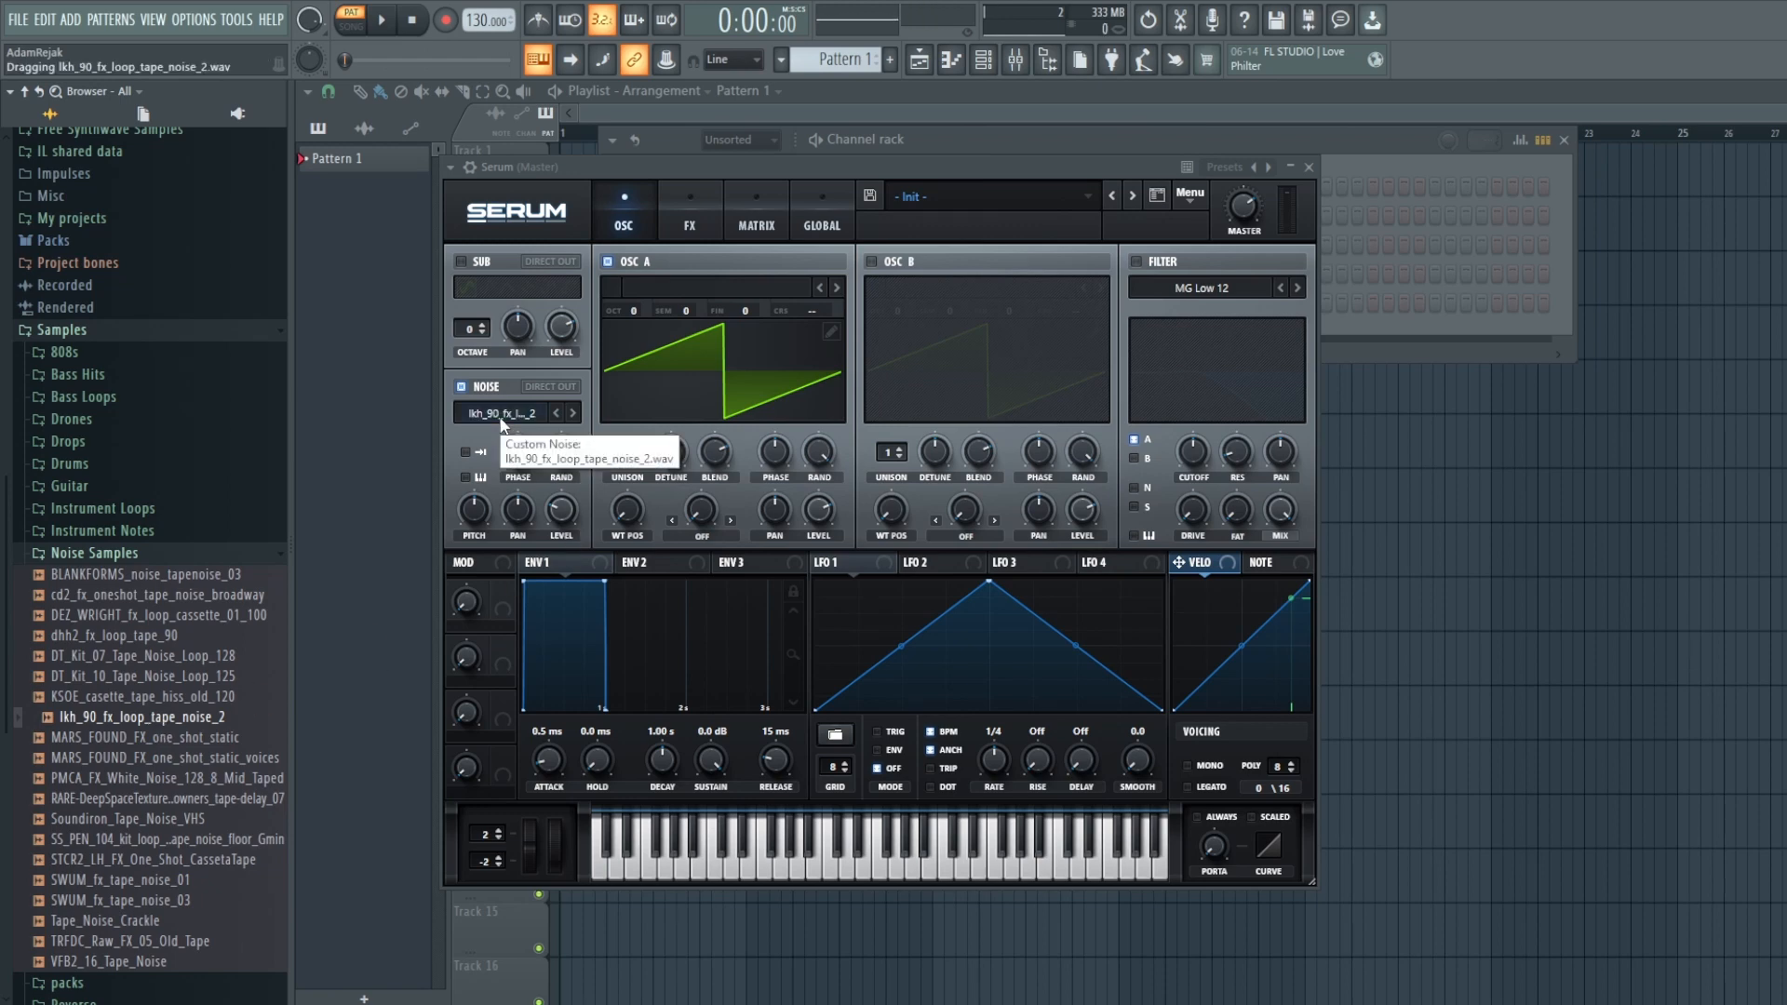
Step: Raise the Noise oscillator's level with Osc A temporarily switched off, and turn Osc A back on
left_click(609, 262)
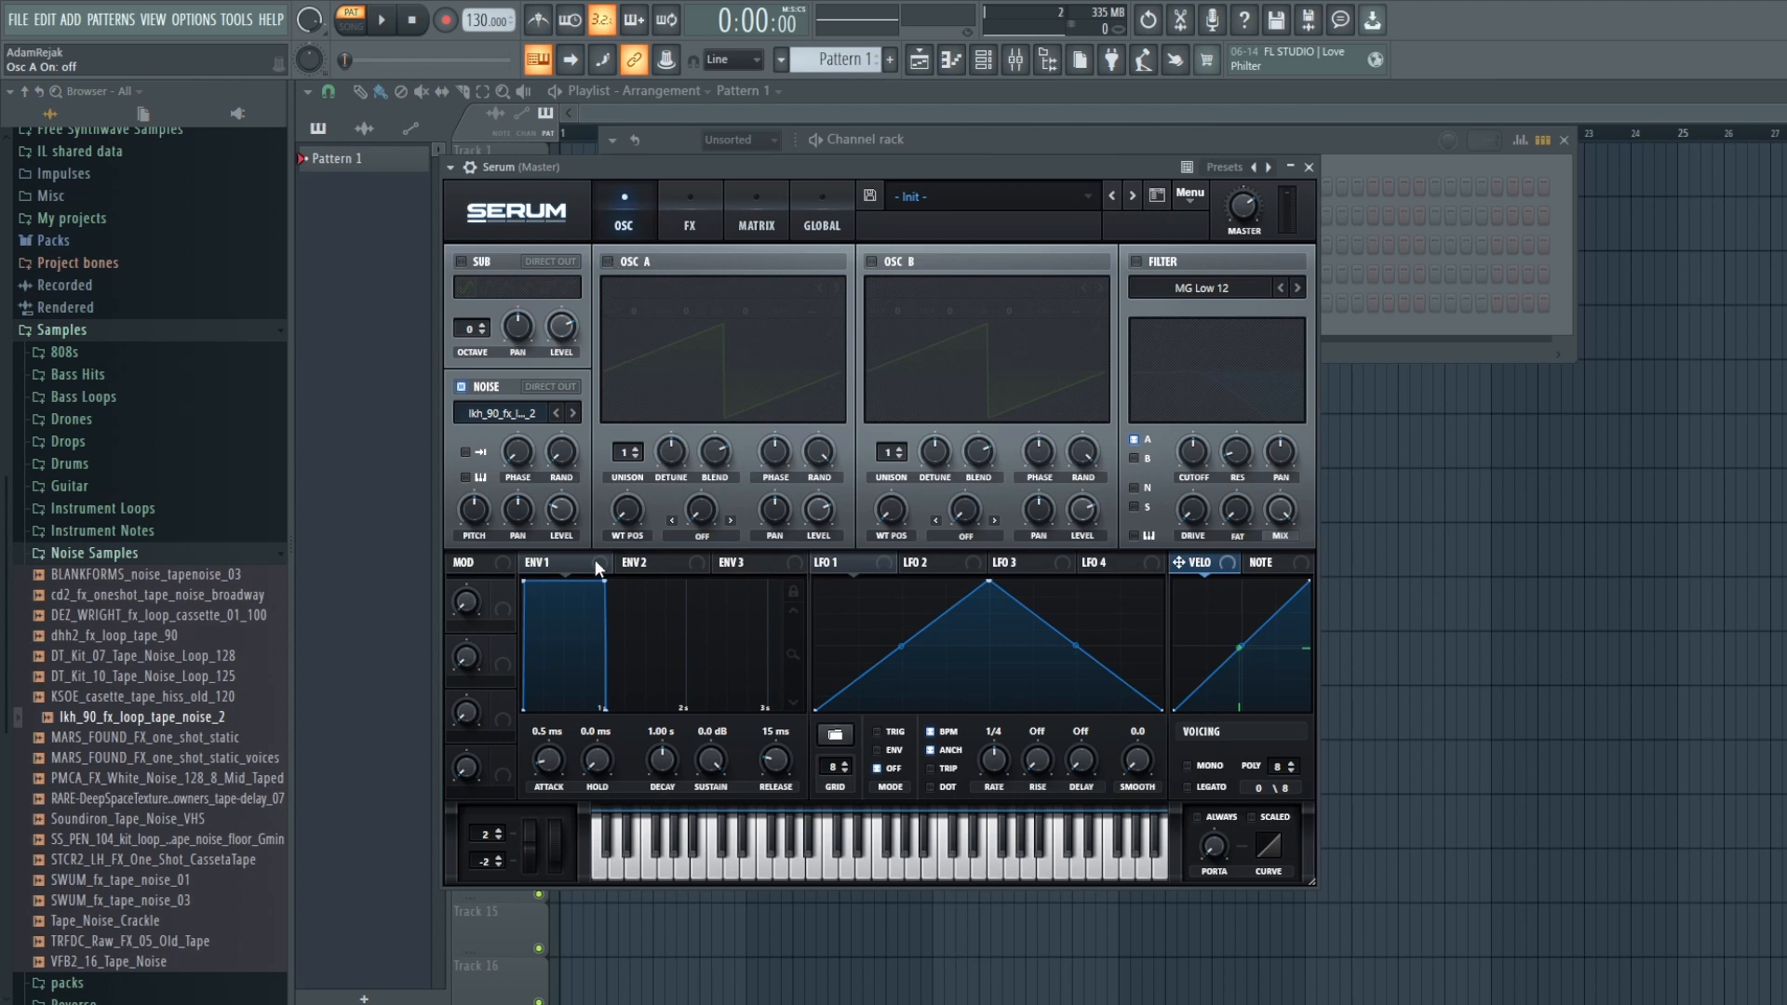
left_click_drag(567, 504, 583, 432)
left_click(626, 261)
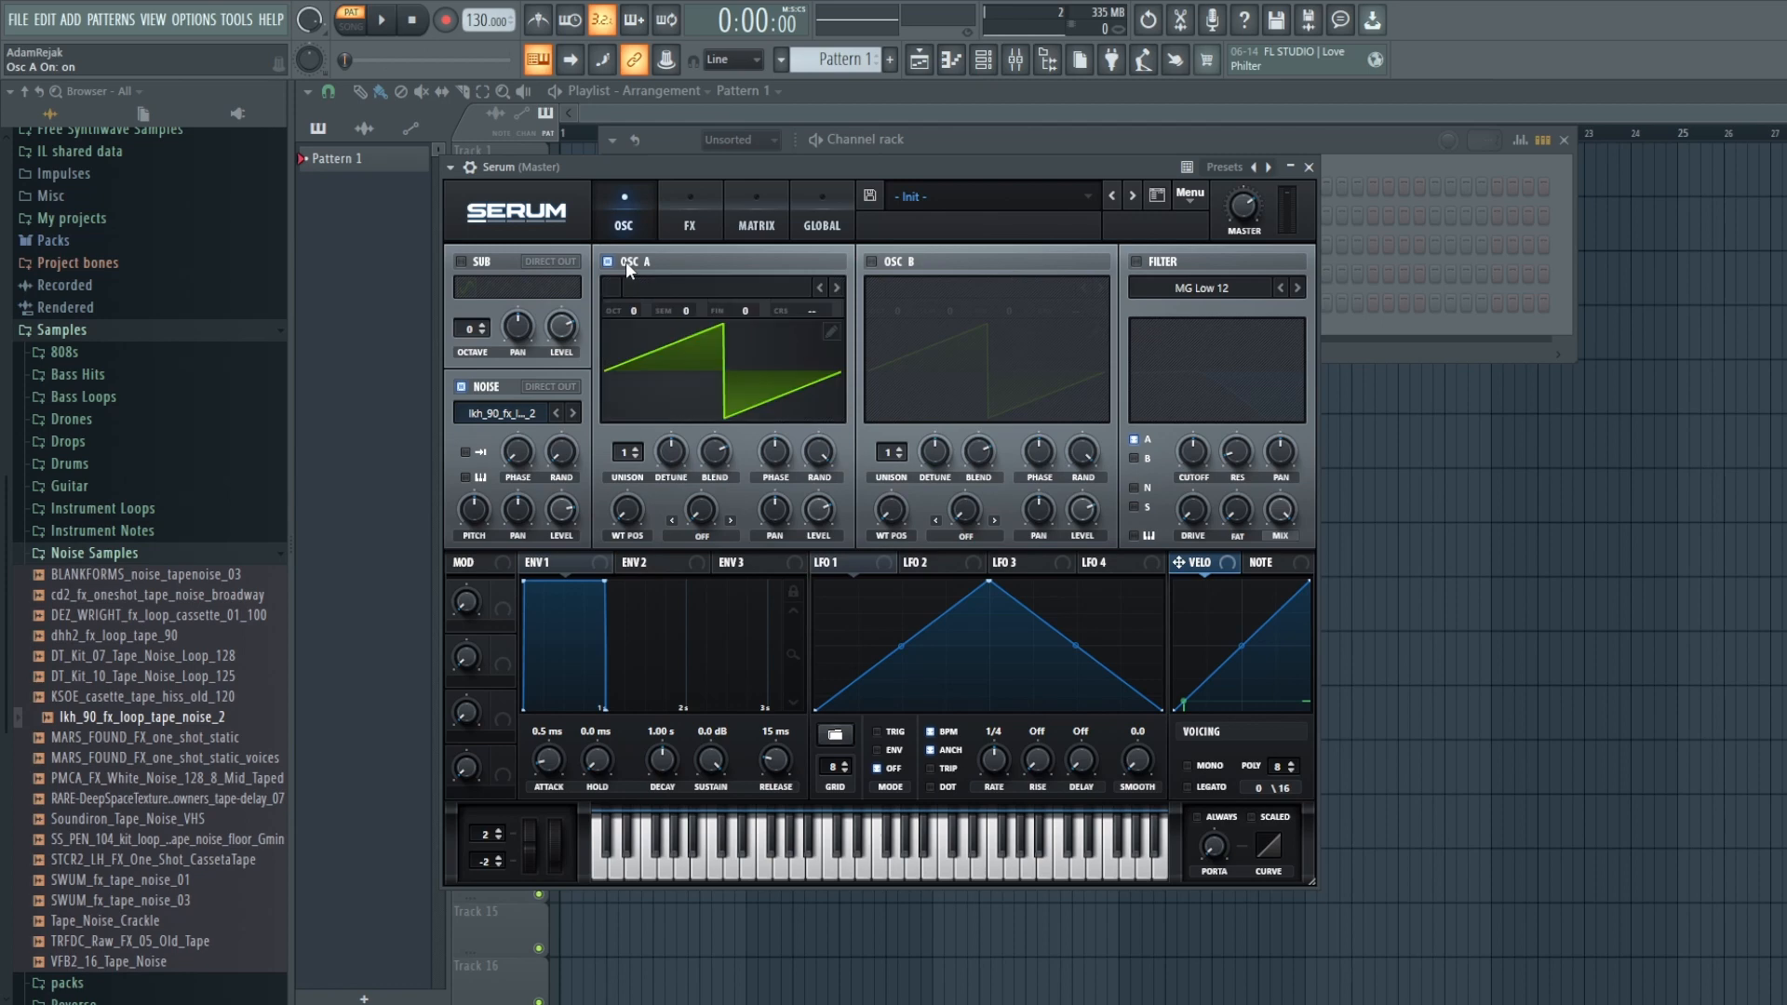
Step: Load the Analog wavetable MB Saw into Osc A and enable the MG Low 12 filter
left_click(702, 288)
mouse_move(704, 309)
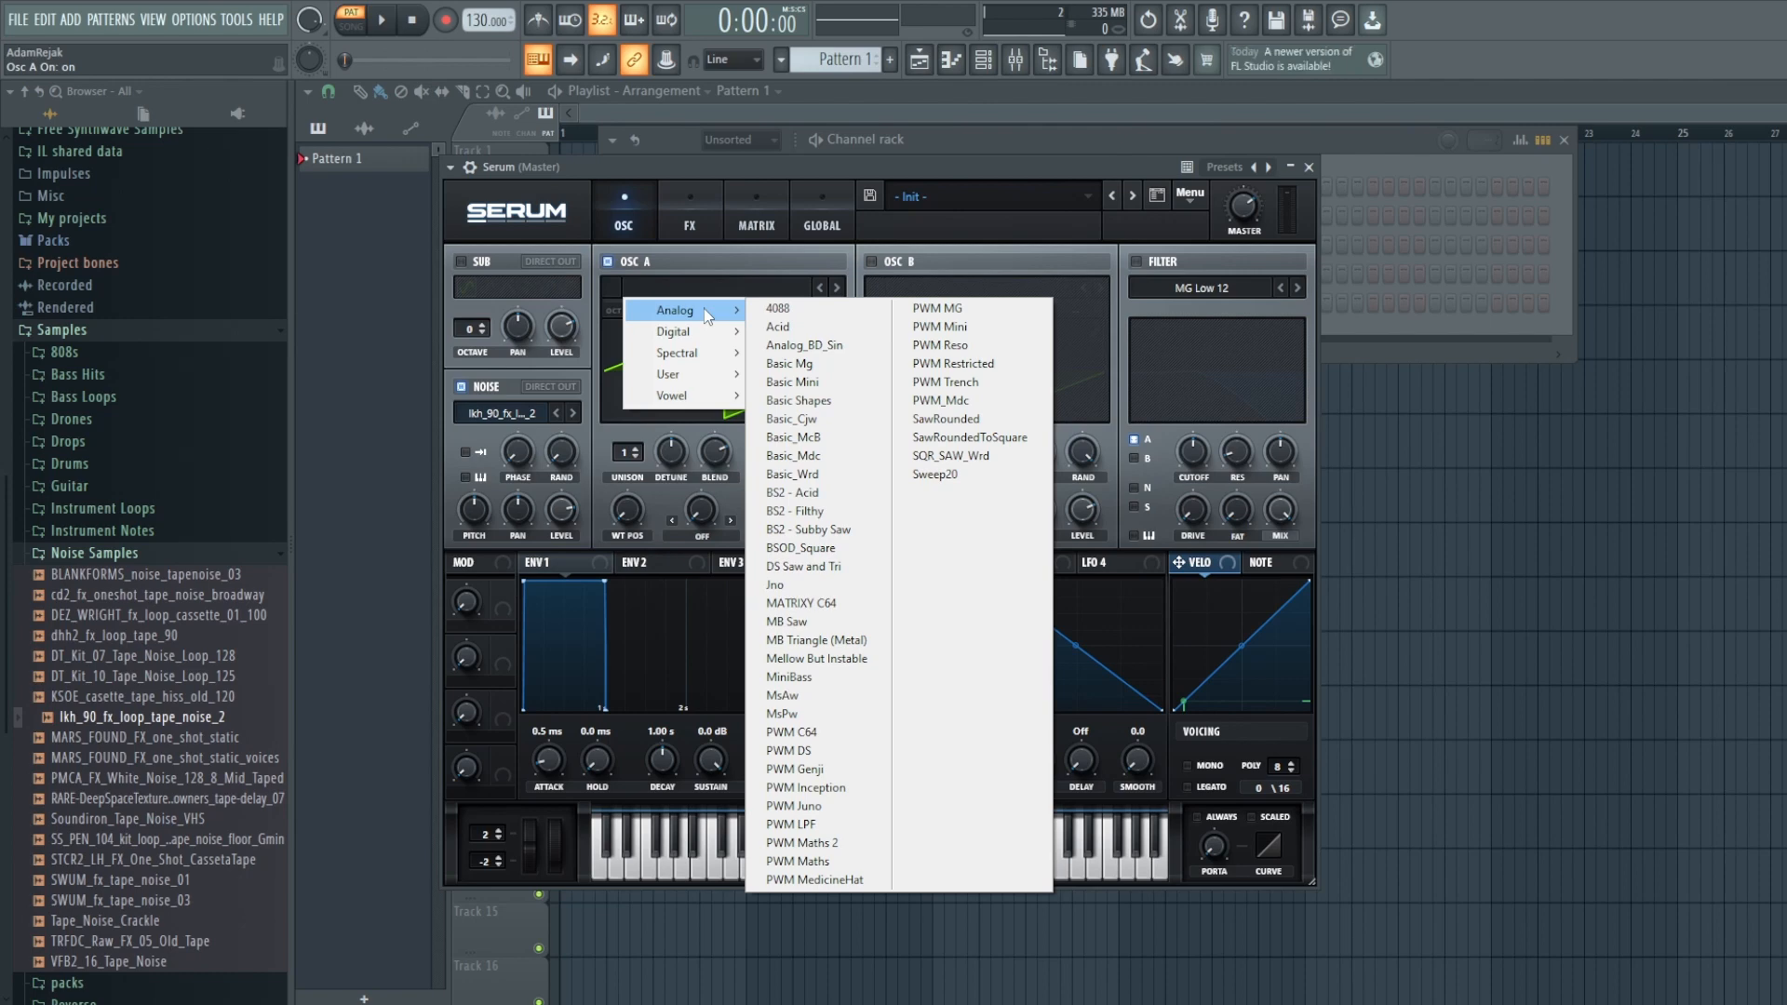
left_click(787, 621)
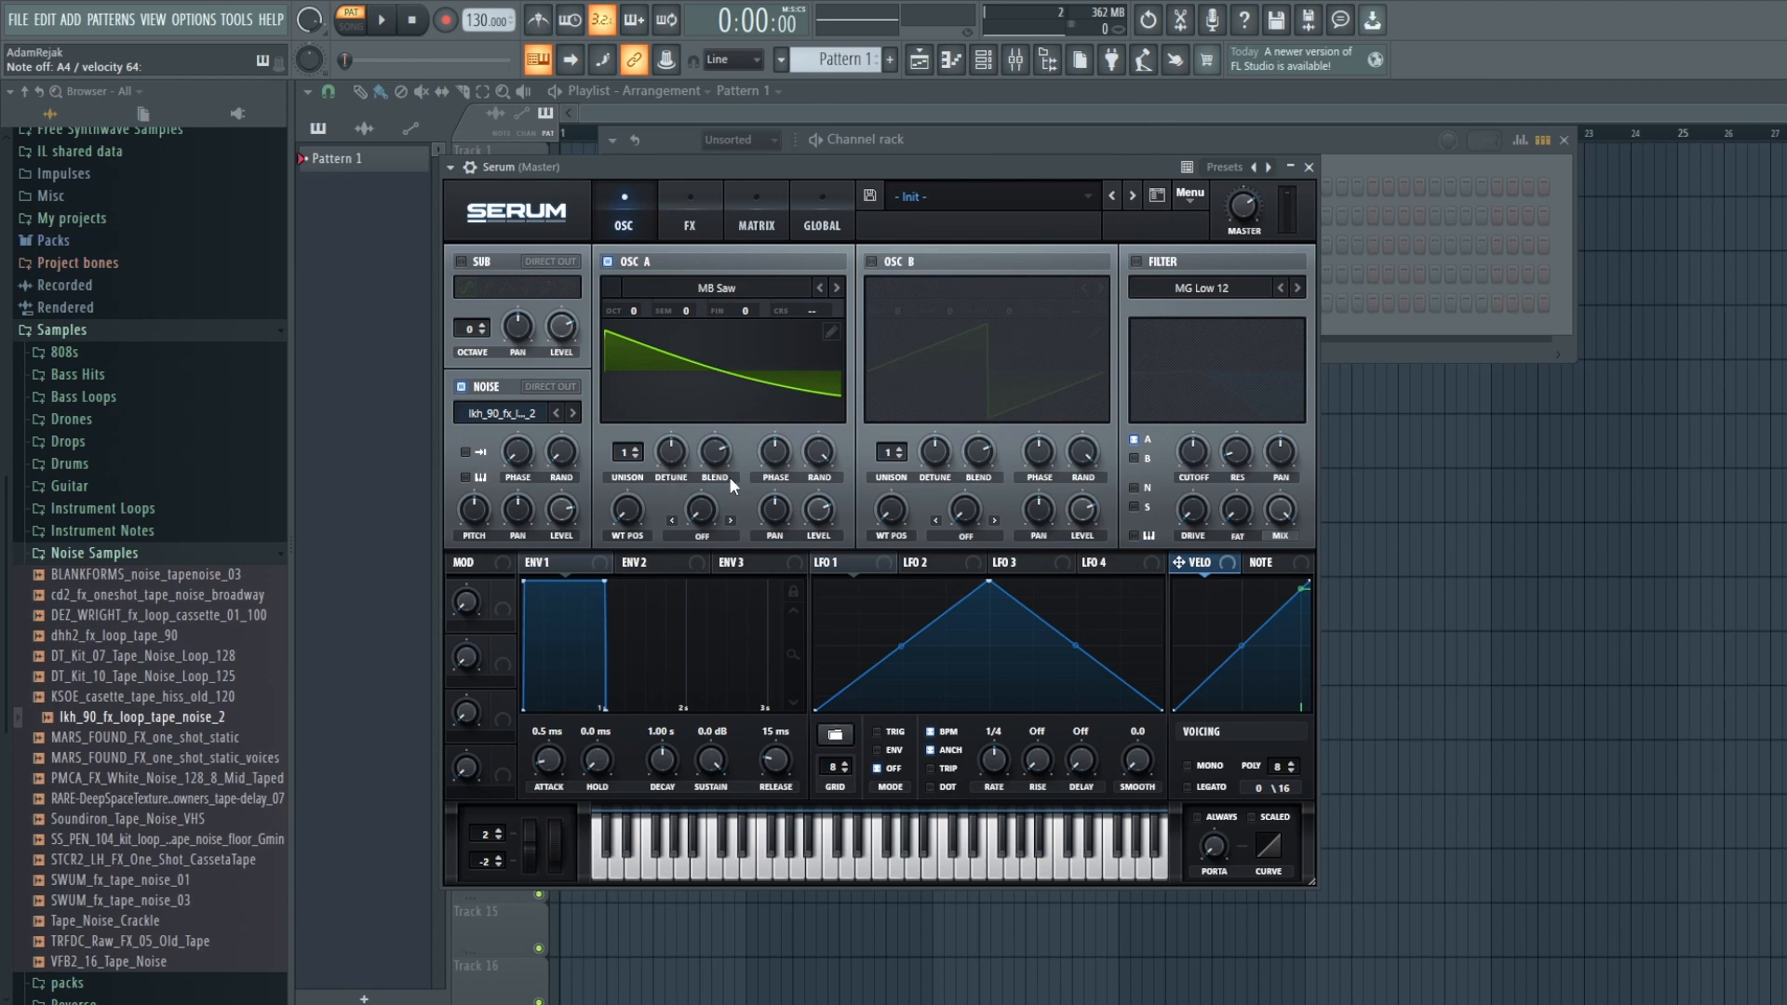
left_click(1136, 261)
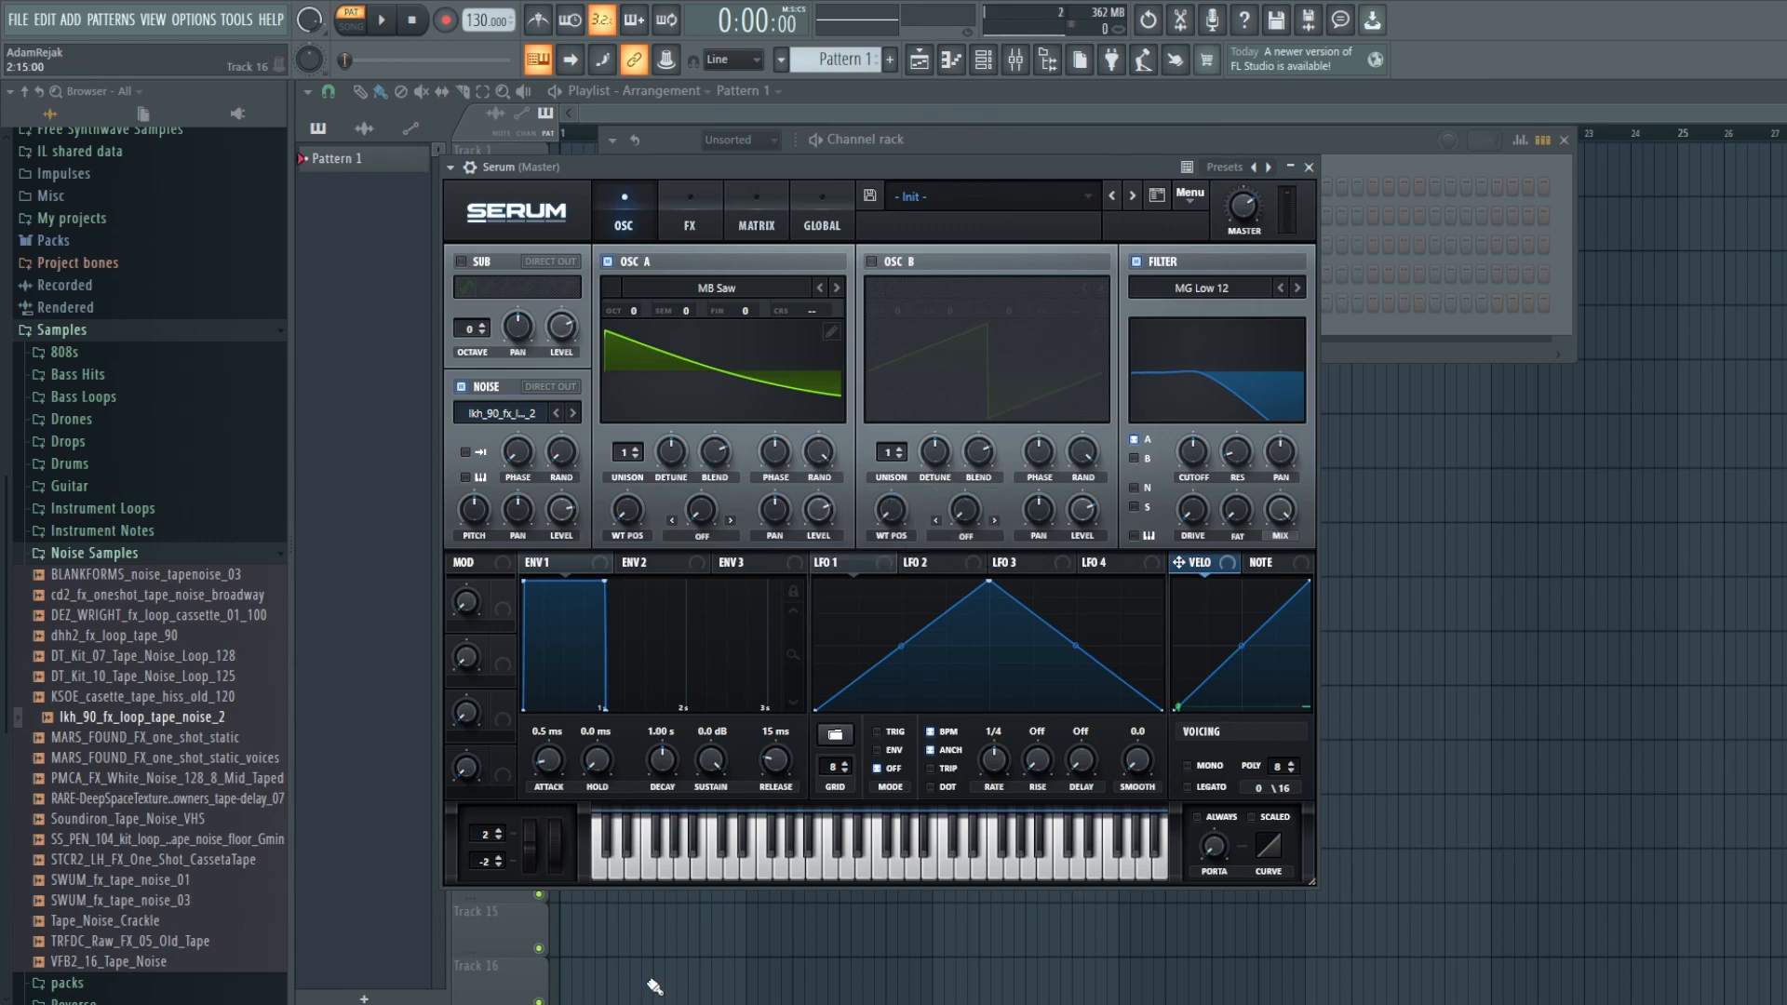
Step: Set Osc A's unison to 4 voices and reduce its detune
left_click(636, 450)
left_click(636, 449)
left_click(635, 449)
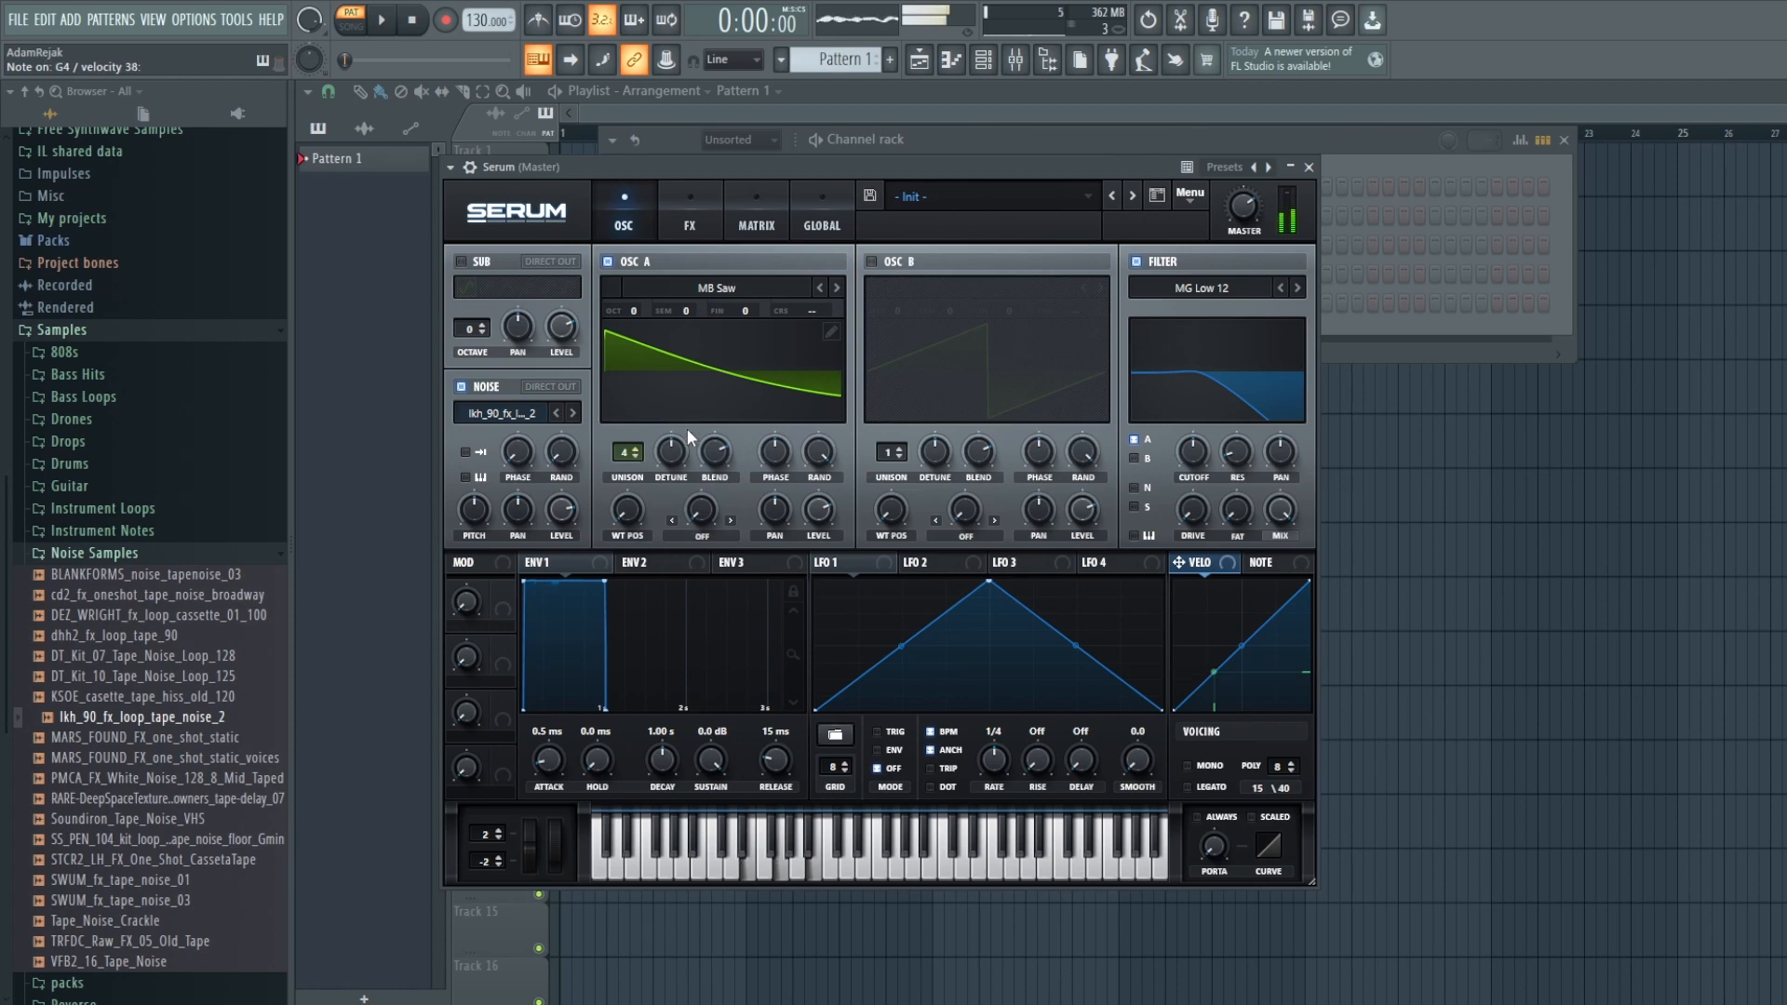
left_click_drag(690, 453, 683, 493)
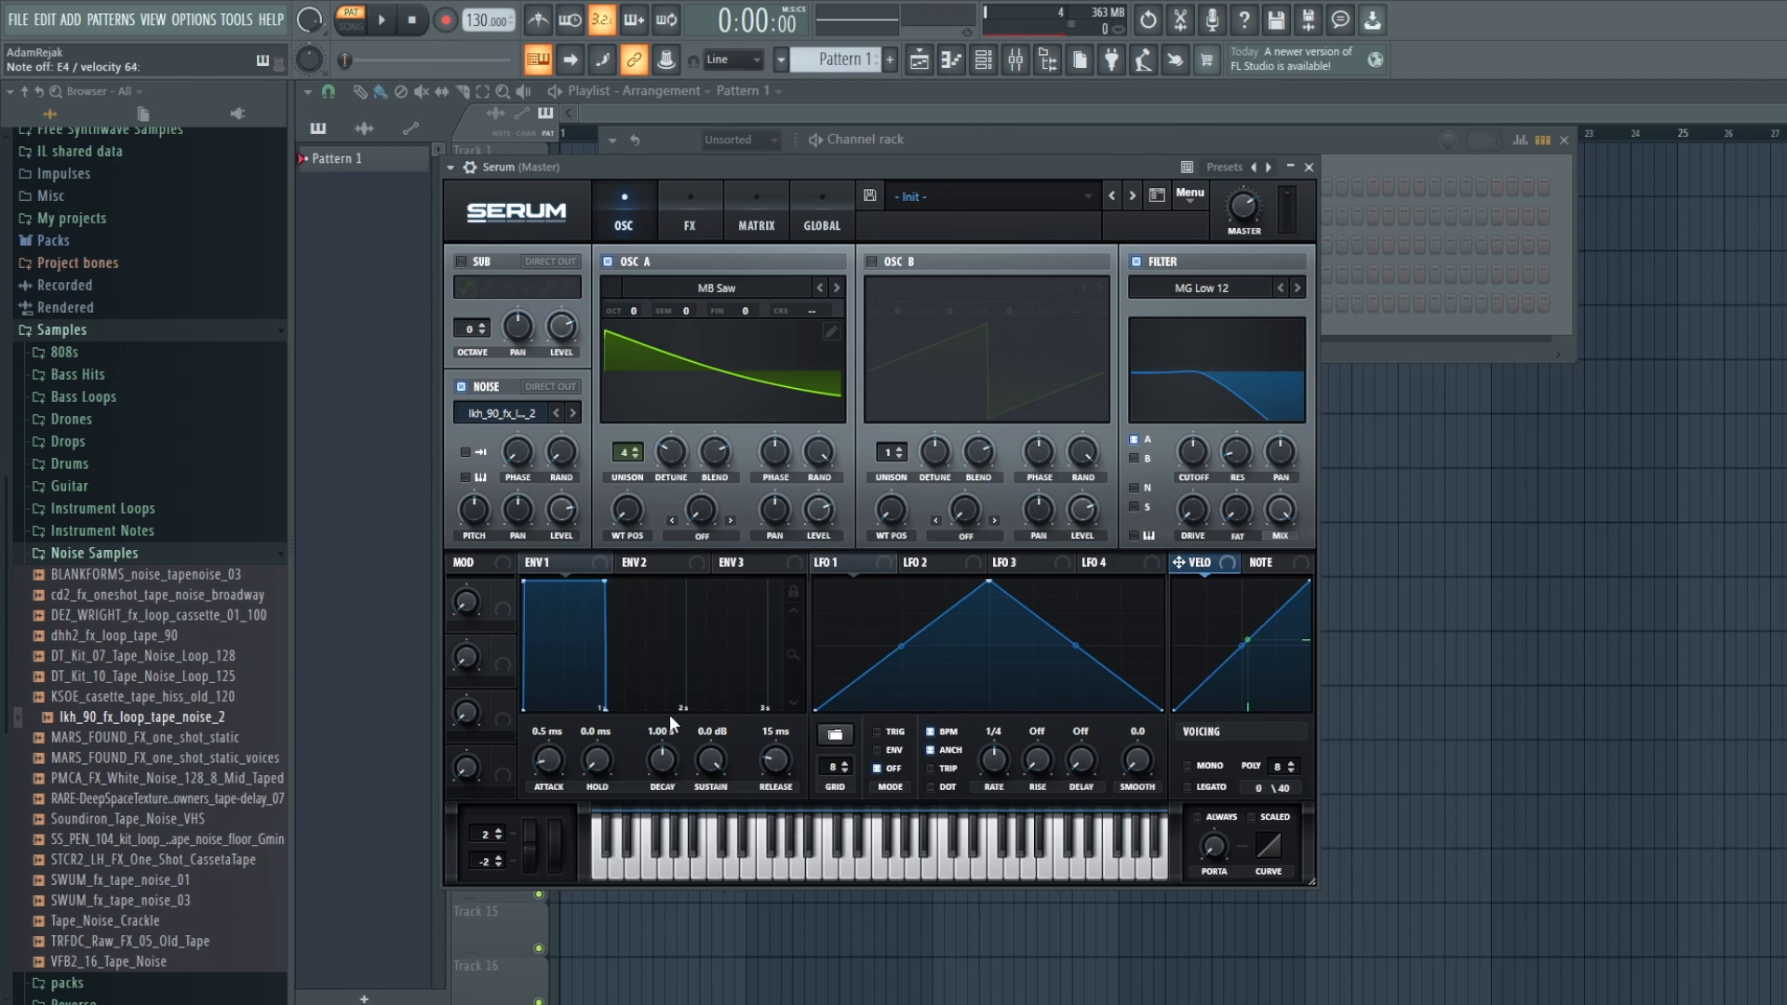
Step: Set Envelope 1's sustain to -11.4 dB and its release to 1.00 s
left_click_drag(707, 768, 708, 875)
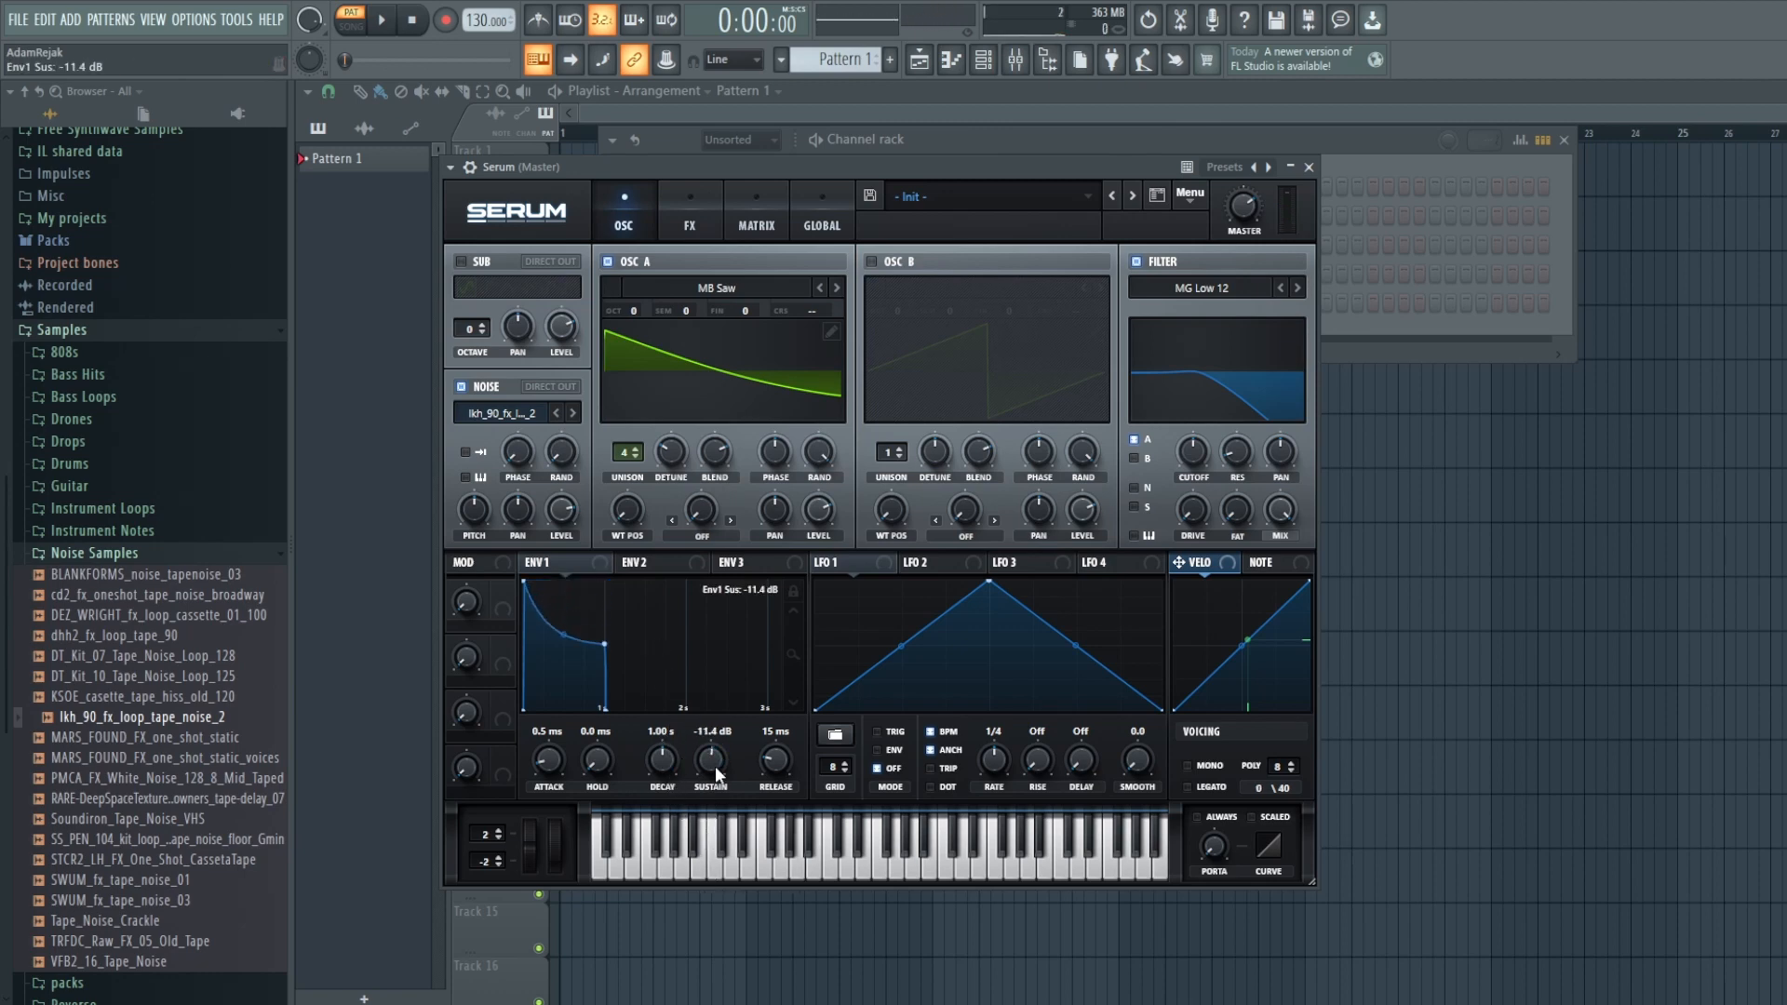
left_click_drag(768, 762, 768, 700)
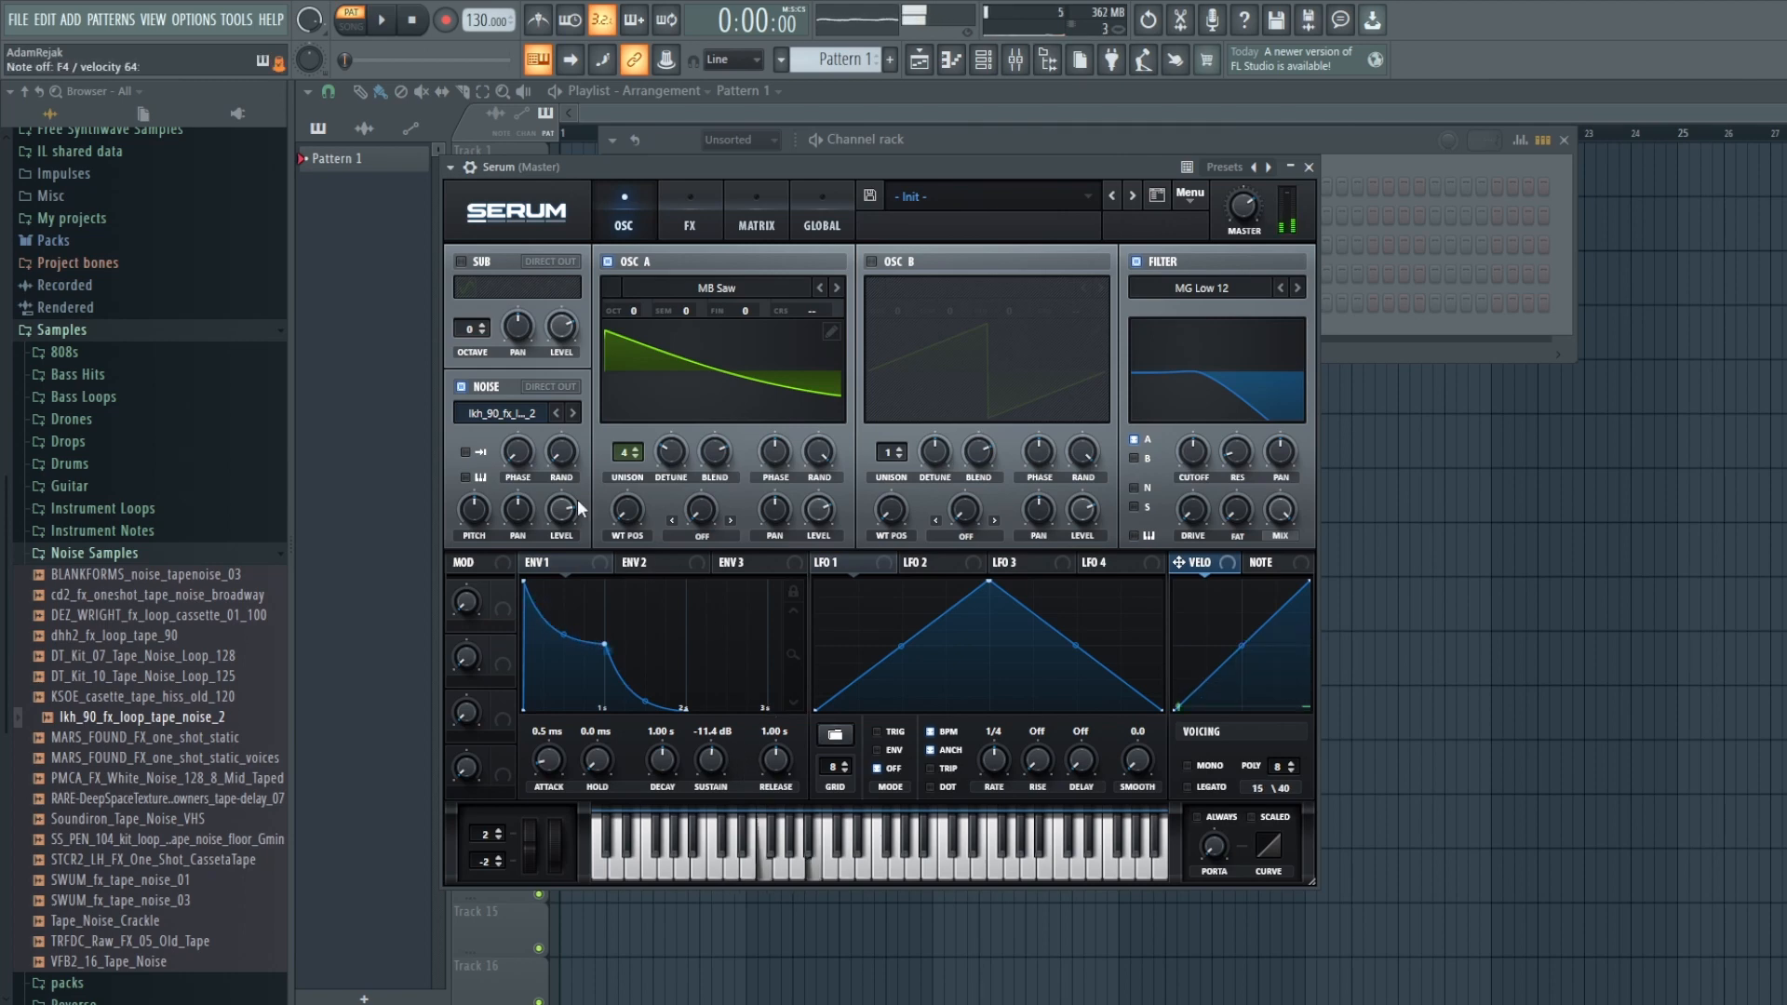
Step: Raise the filter cutoff slightly and modulate it with LFO 1, using a triangle shape with a lowered peak
mouse_move(555, 525)
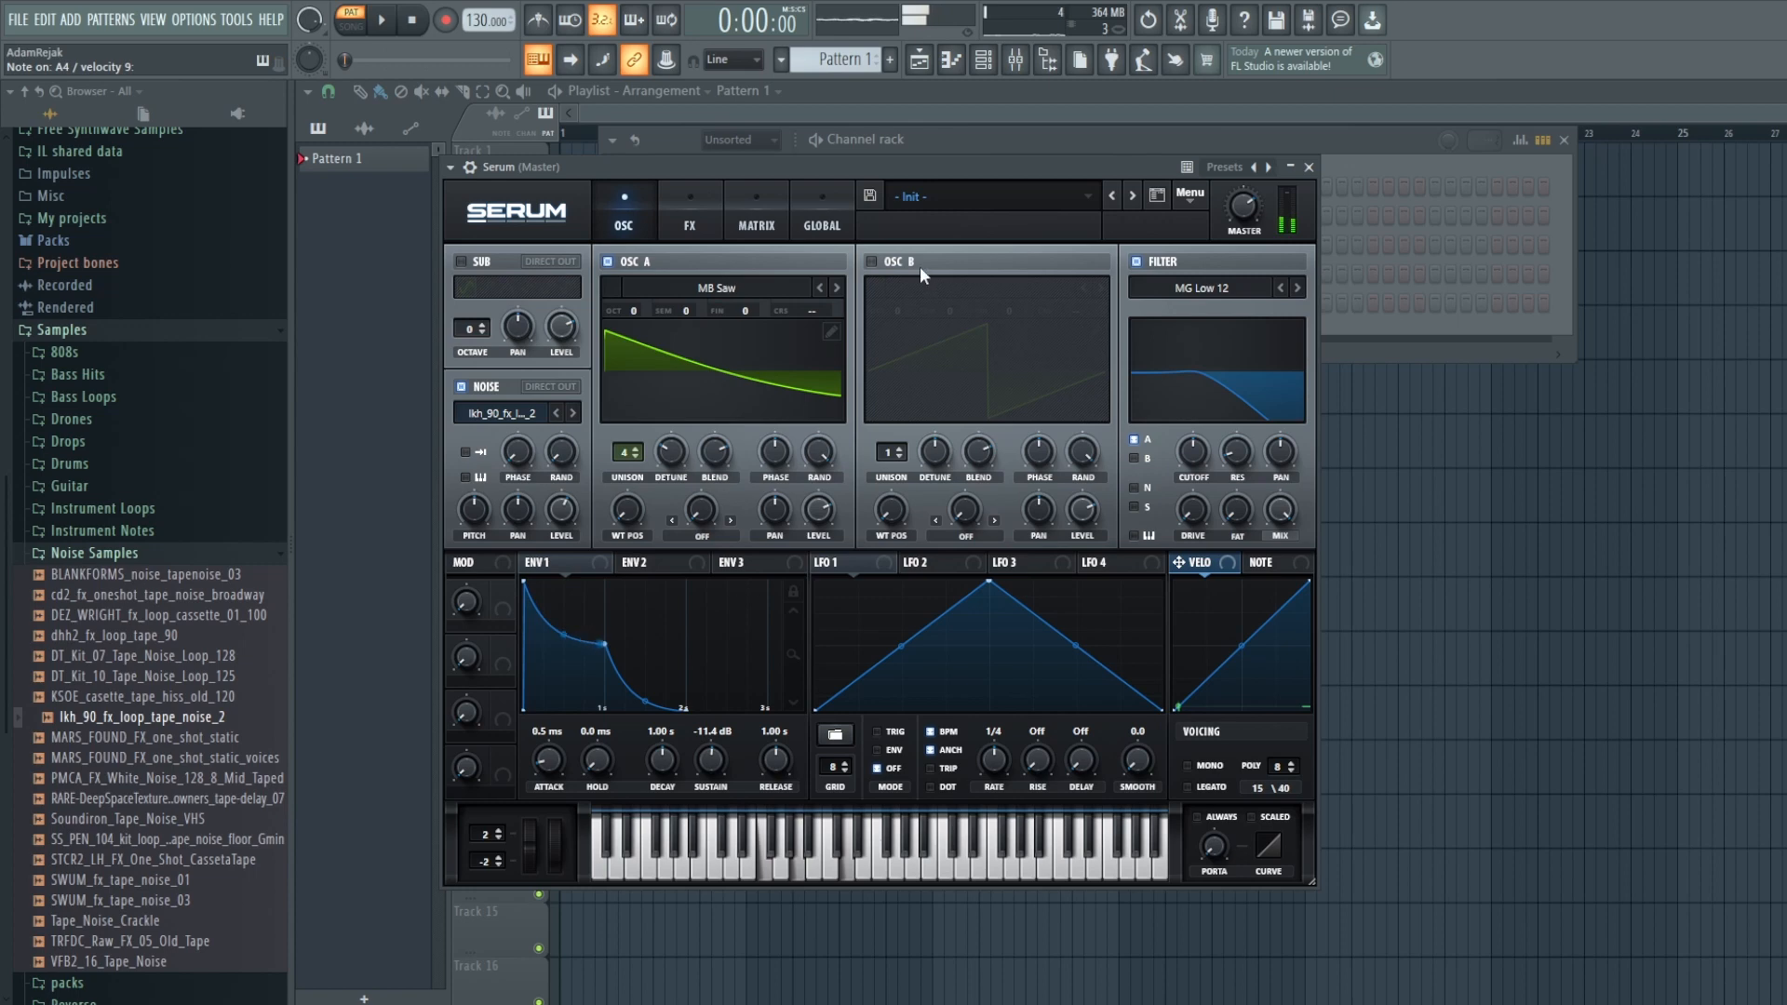
mouse_move(1194, 455)
left_mouse_down()
mouse_move(1186, 396)
mouse_move(1191, 441)
left_mouse_up()
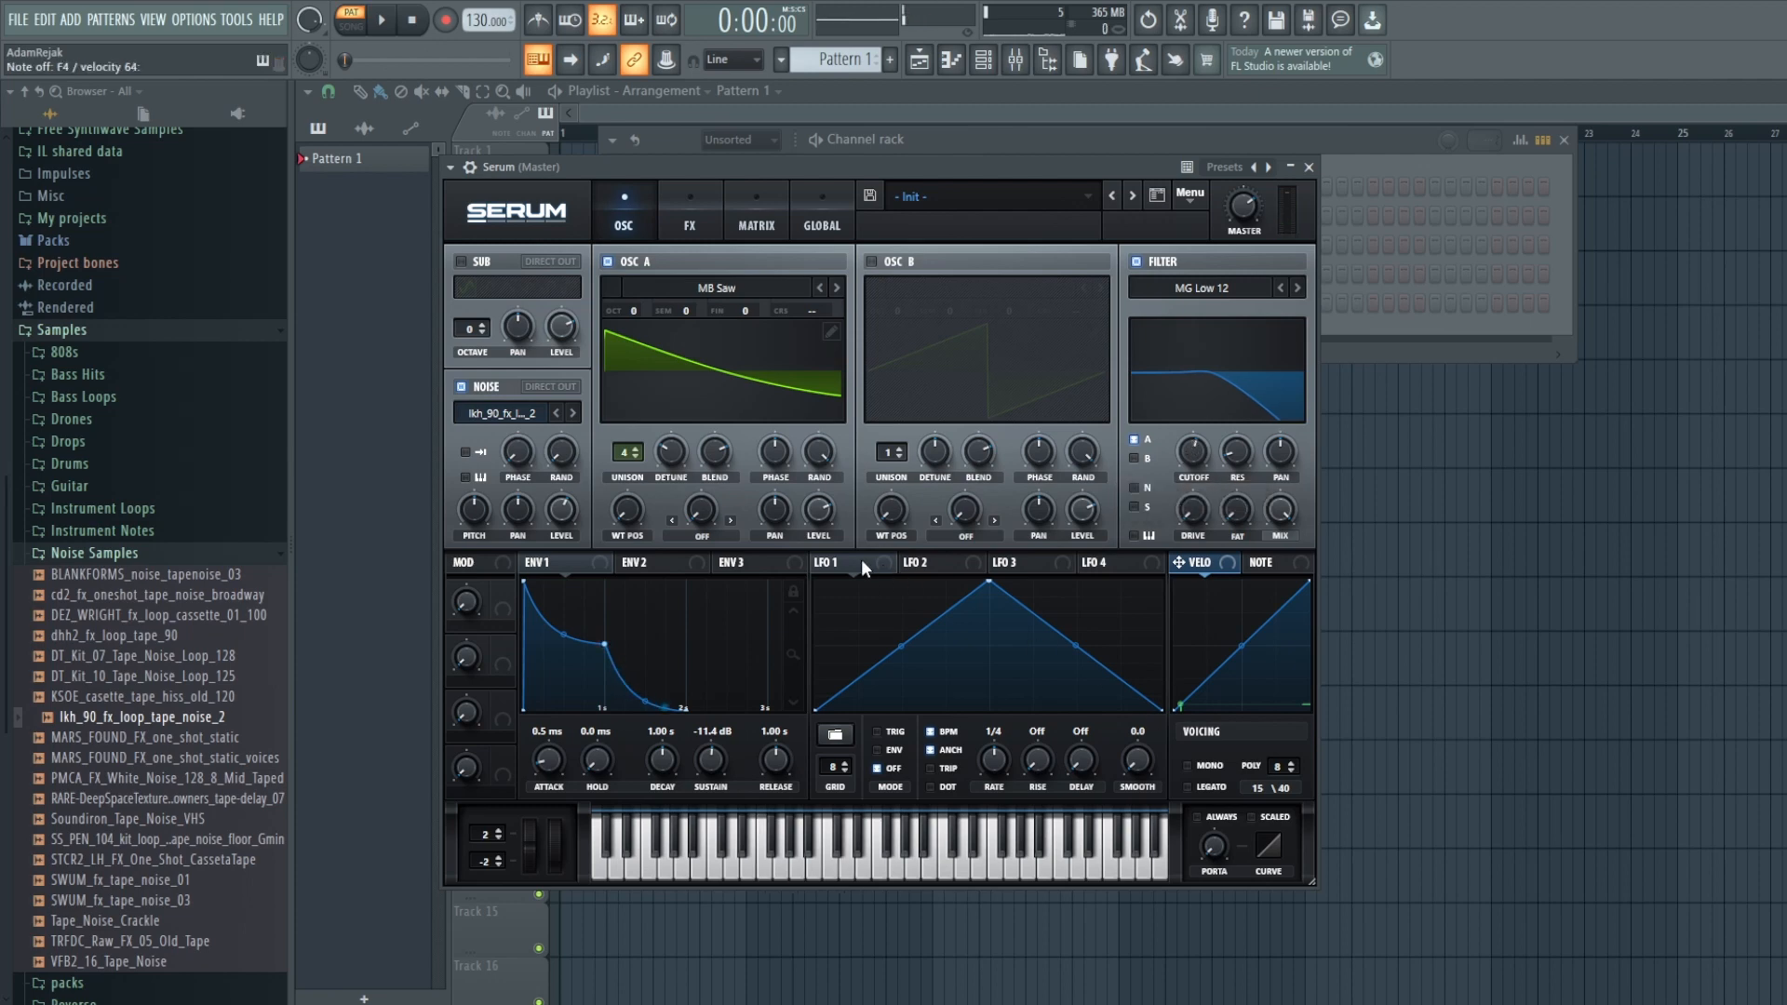
mouse_move(863, 562)
left_mouse_down()
mouse_move(1196, 452)
mouse_move(1186, 477)
left_mouse_up()
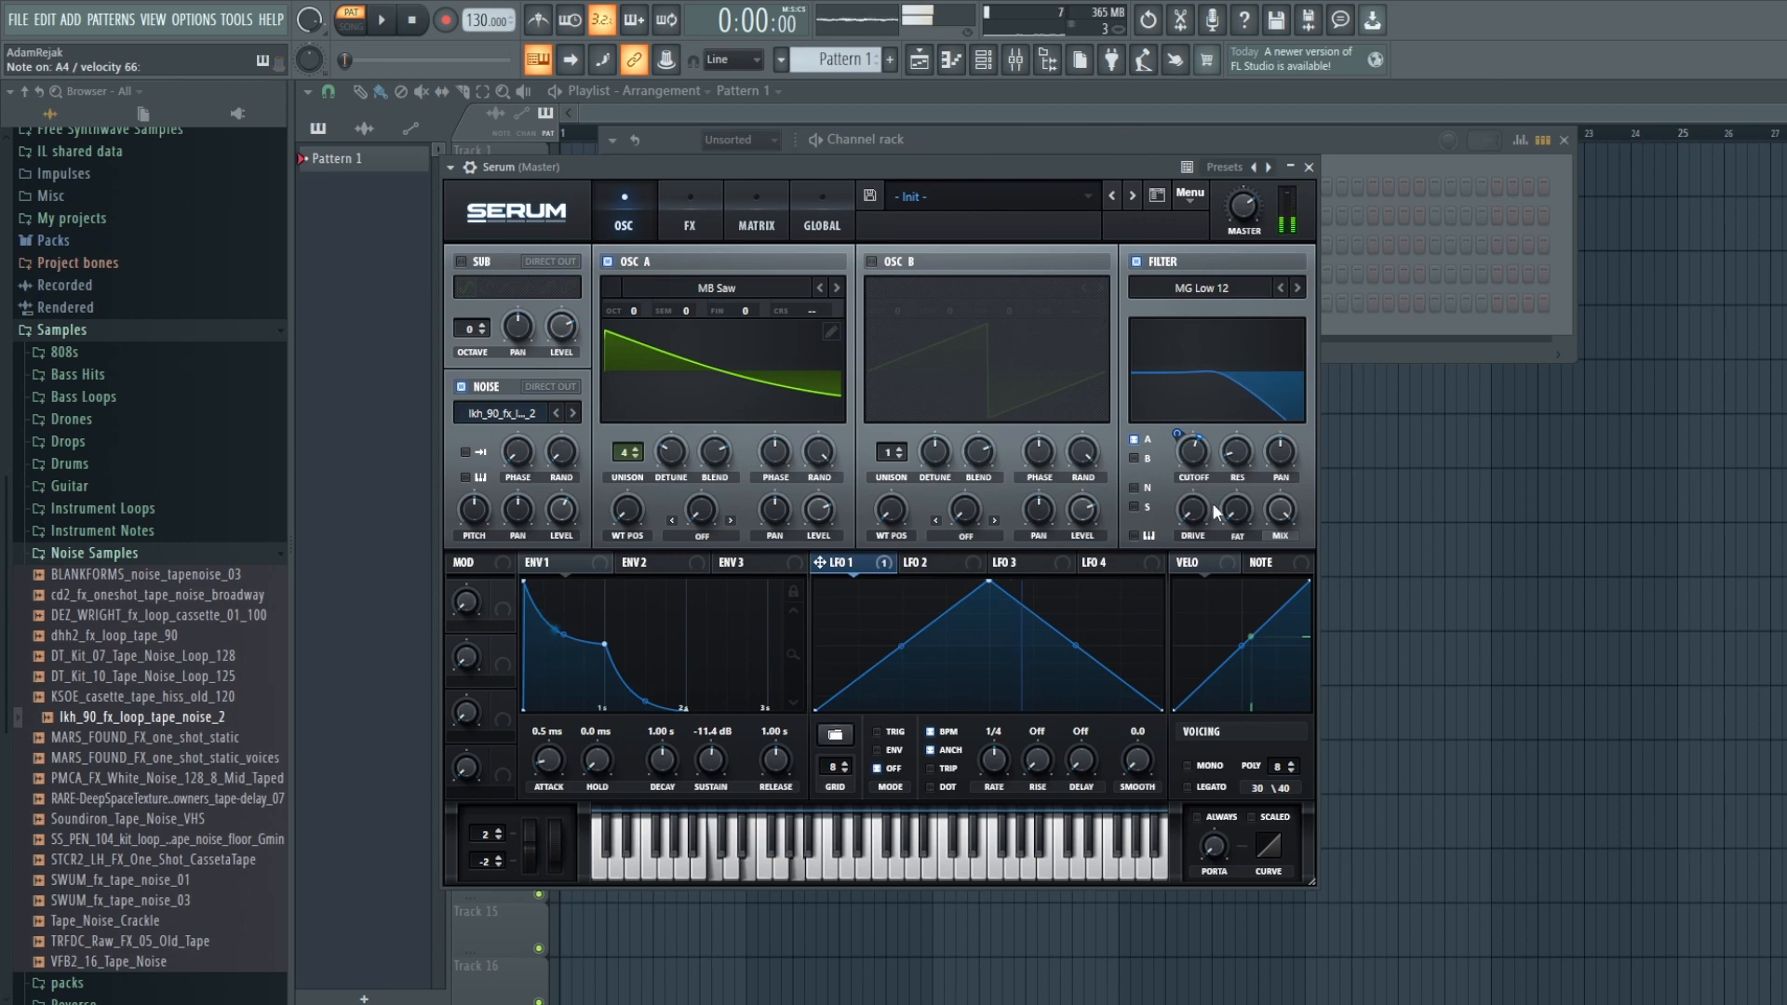
left_click_drag(991, 584, 990, 618)
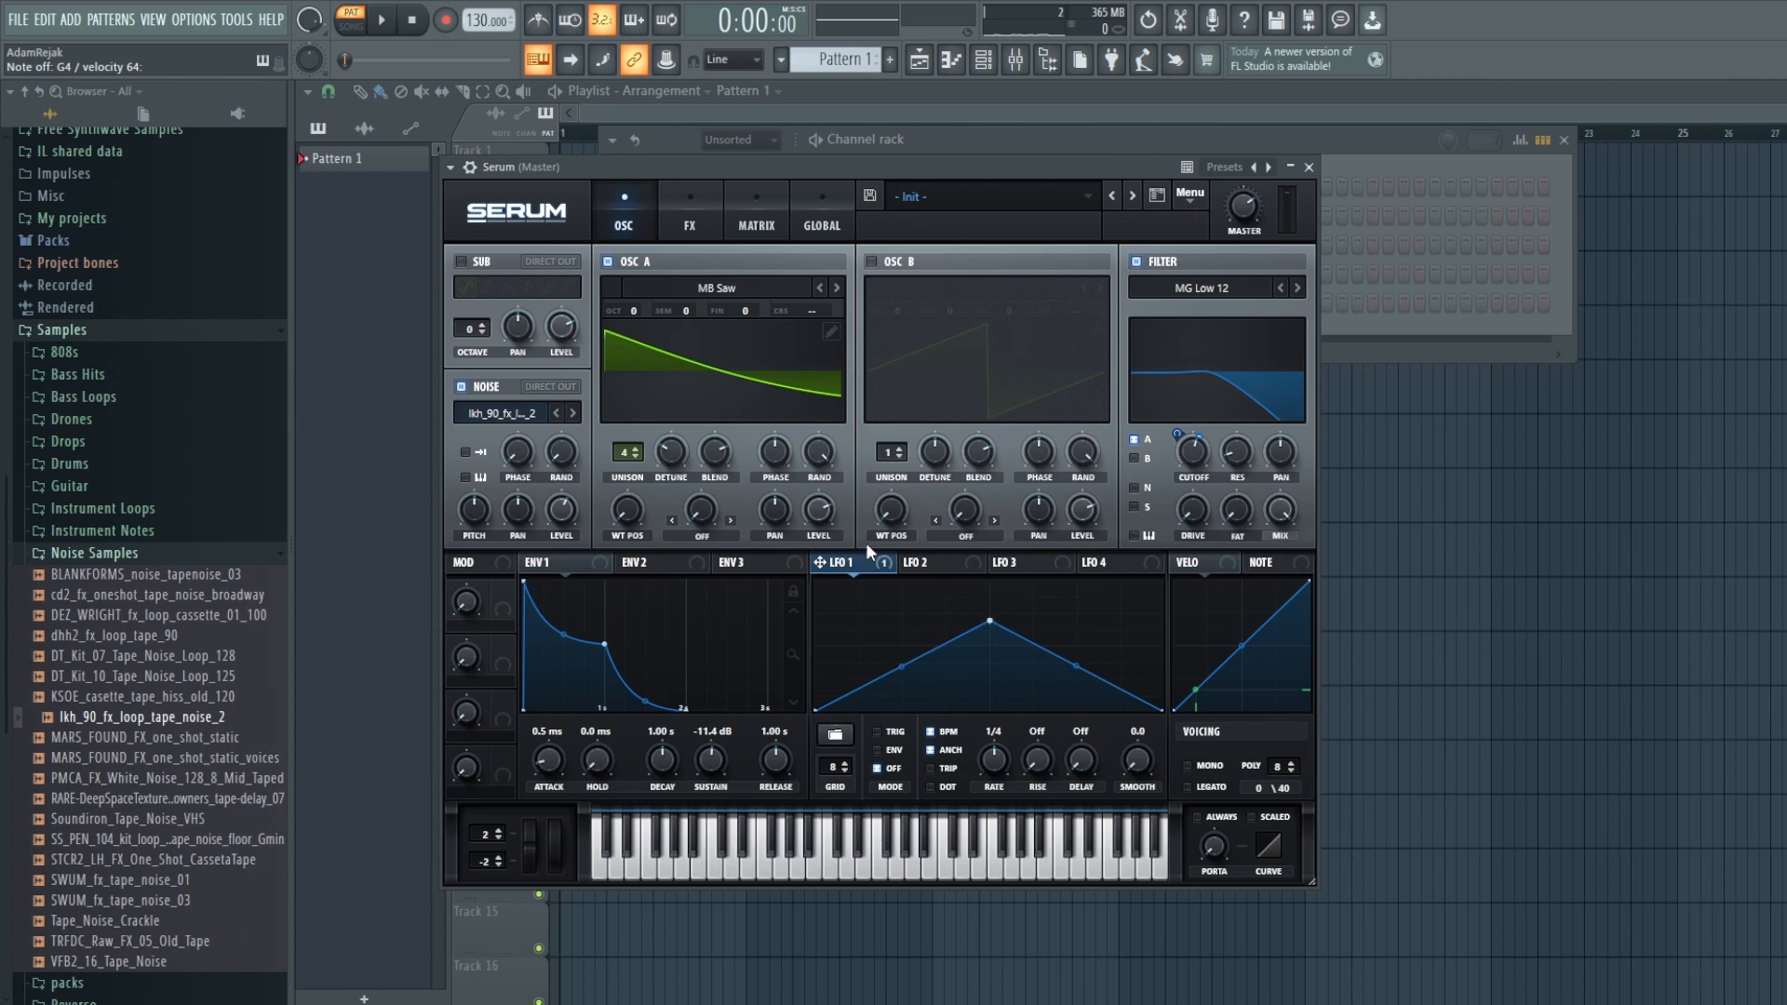
Step: Modulate Osc A's fine tuning lightly with LFO 2 and set that LFO's rate to 0.7 Hz with BPM sync off
left_click(941, 564)
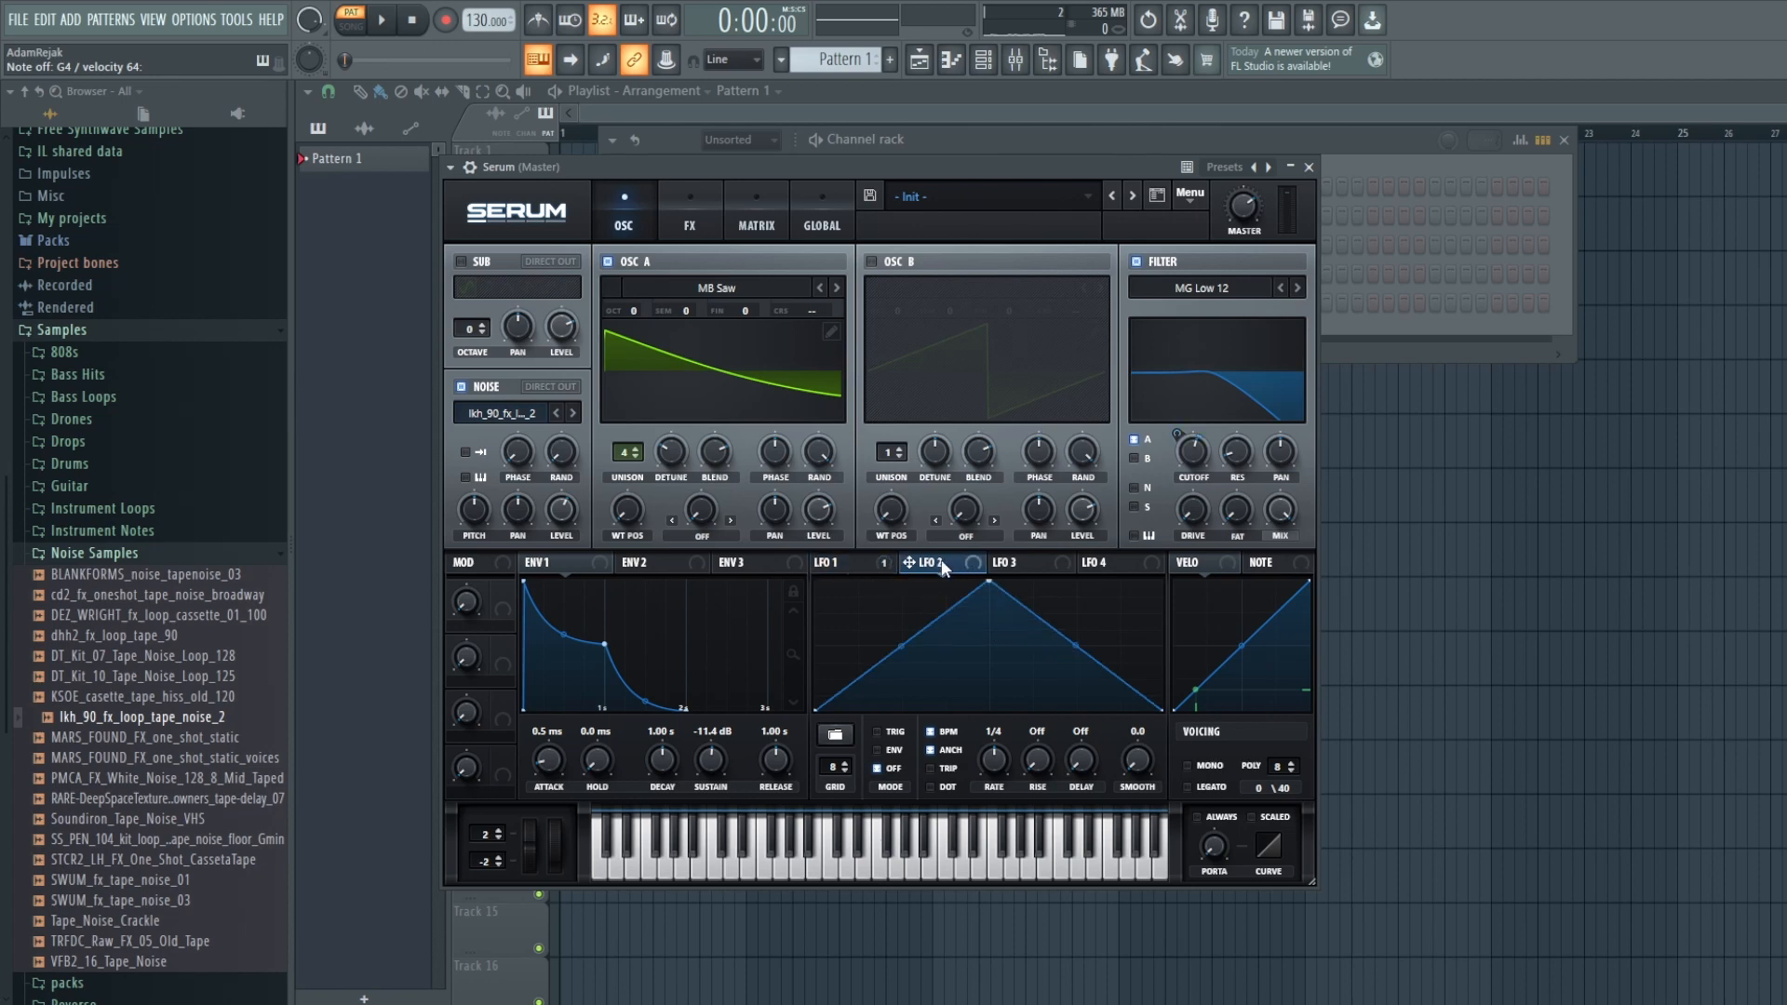
left_click_drag(845, 343, 745, 311)
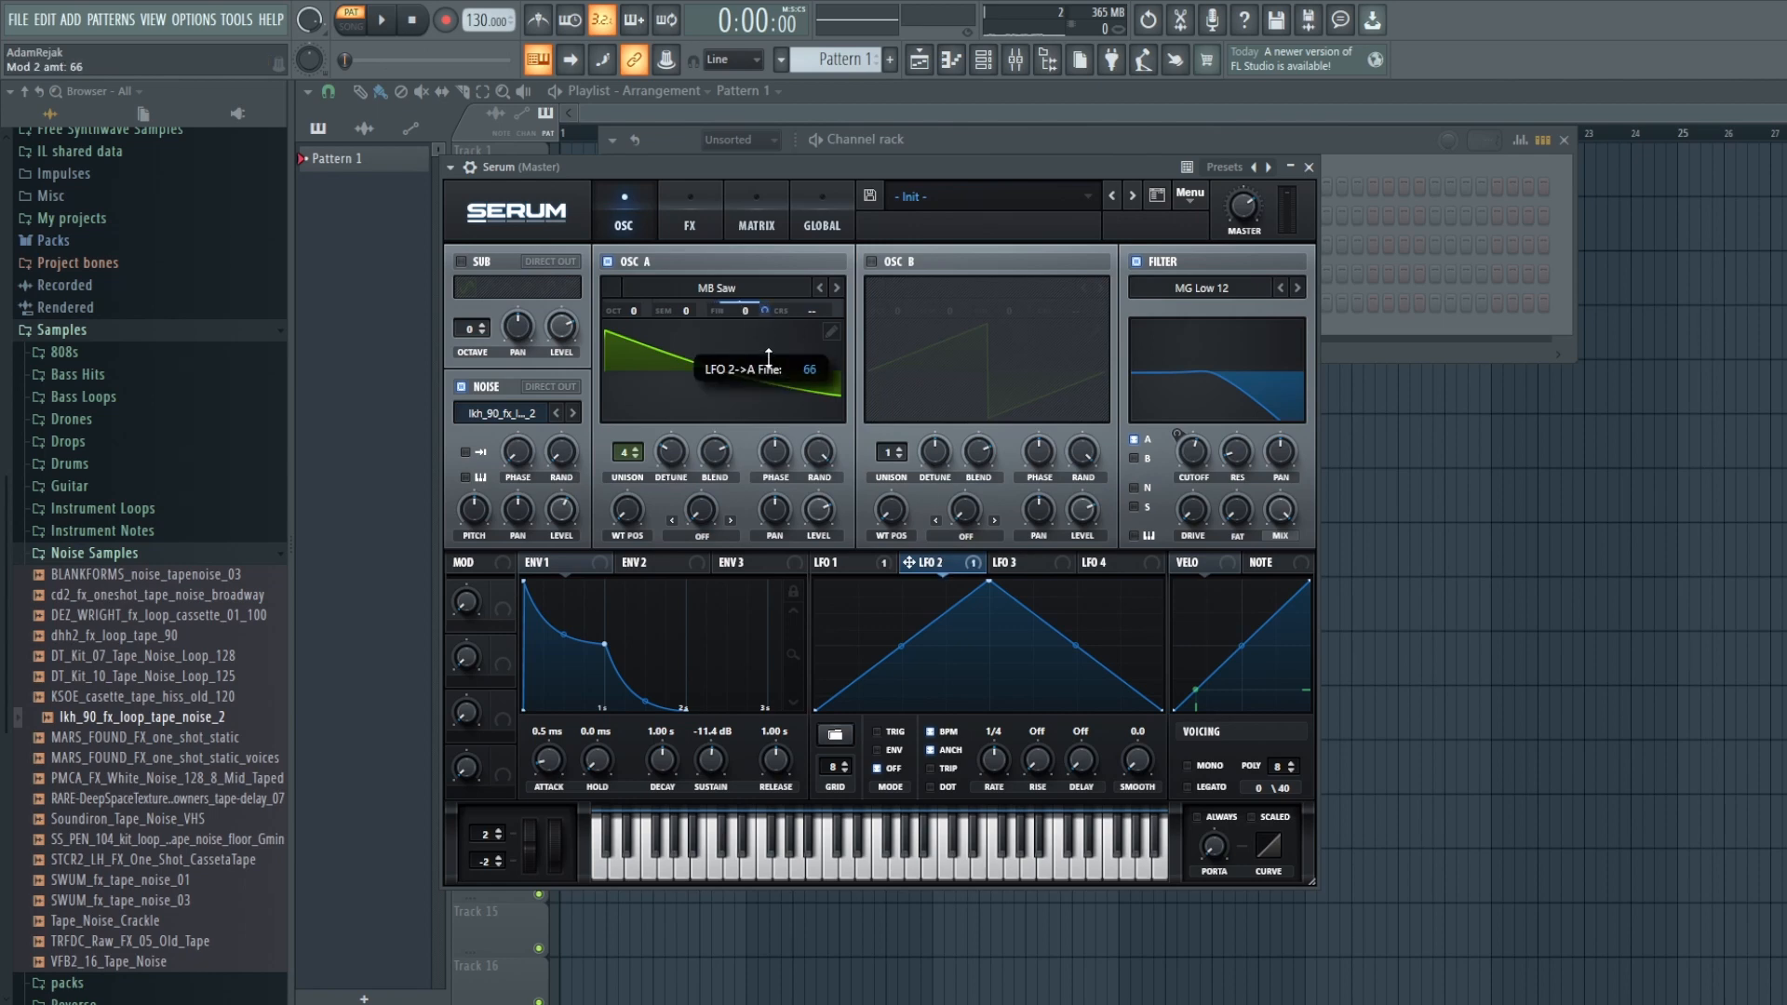
left_click_drag(769, 375, 768, 417)
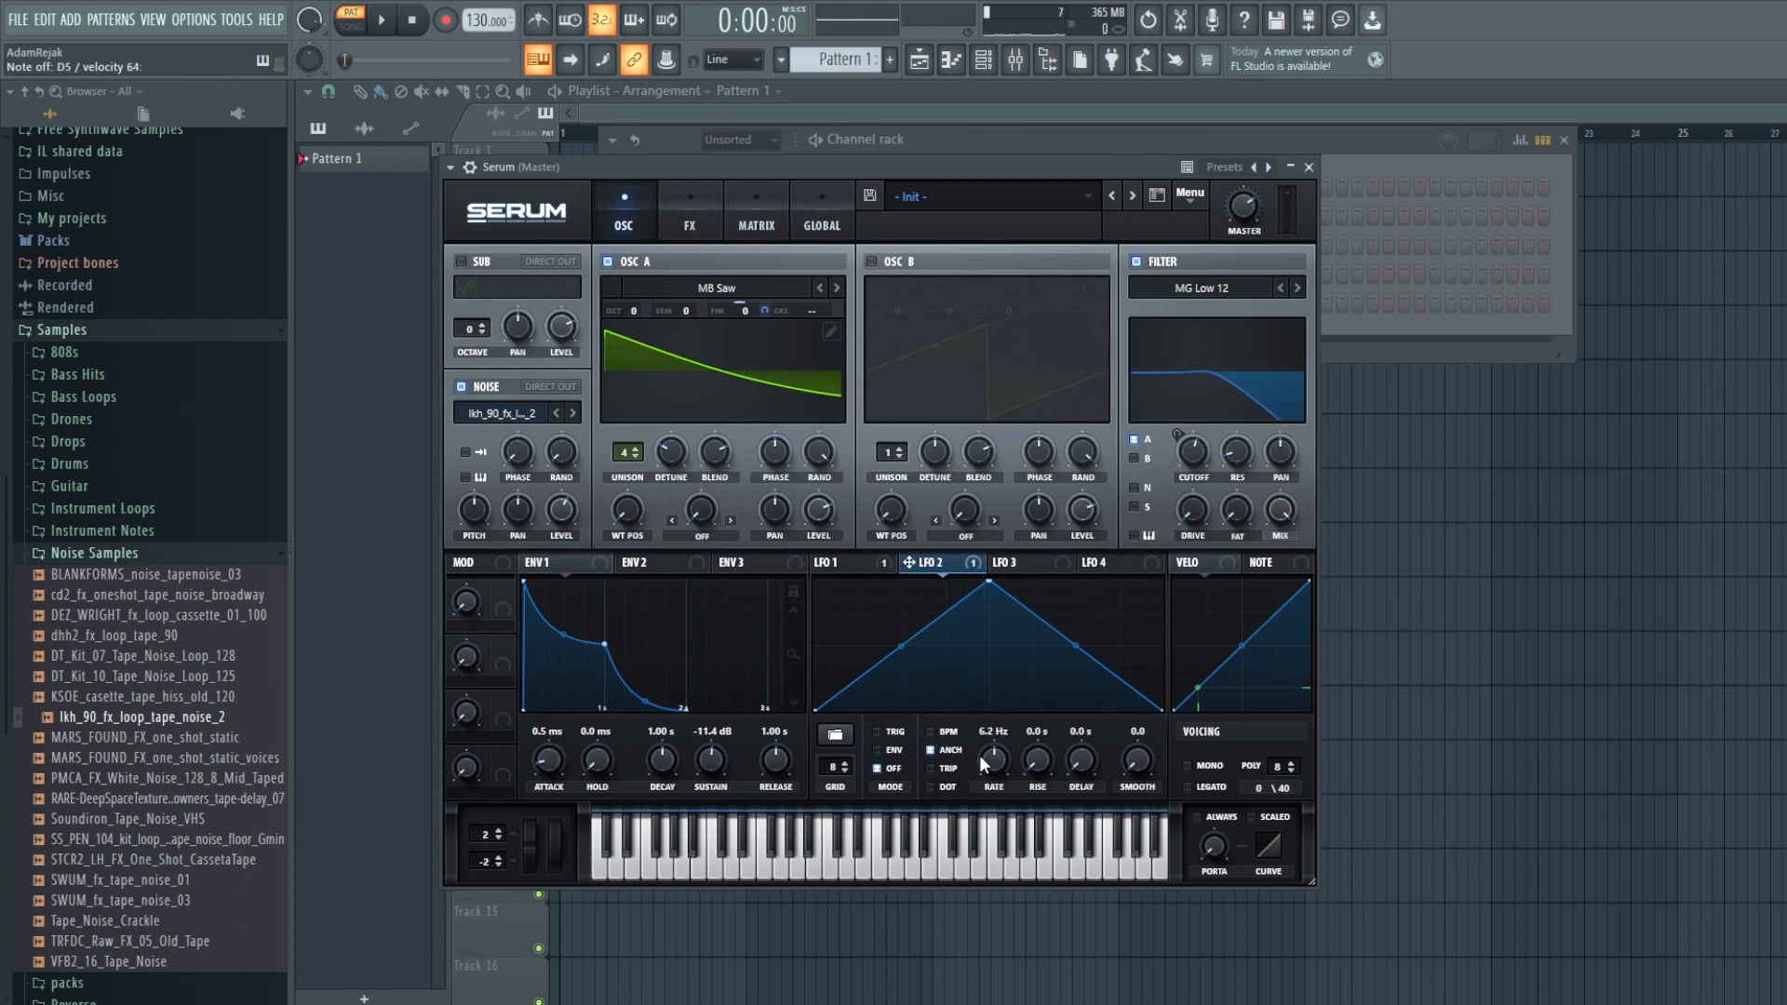
left_click_drag(979, 756, 992, 811)
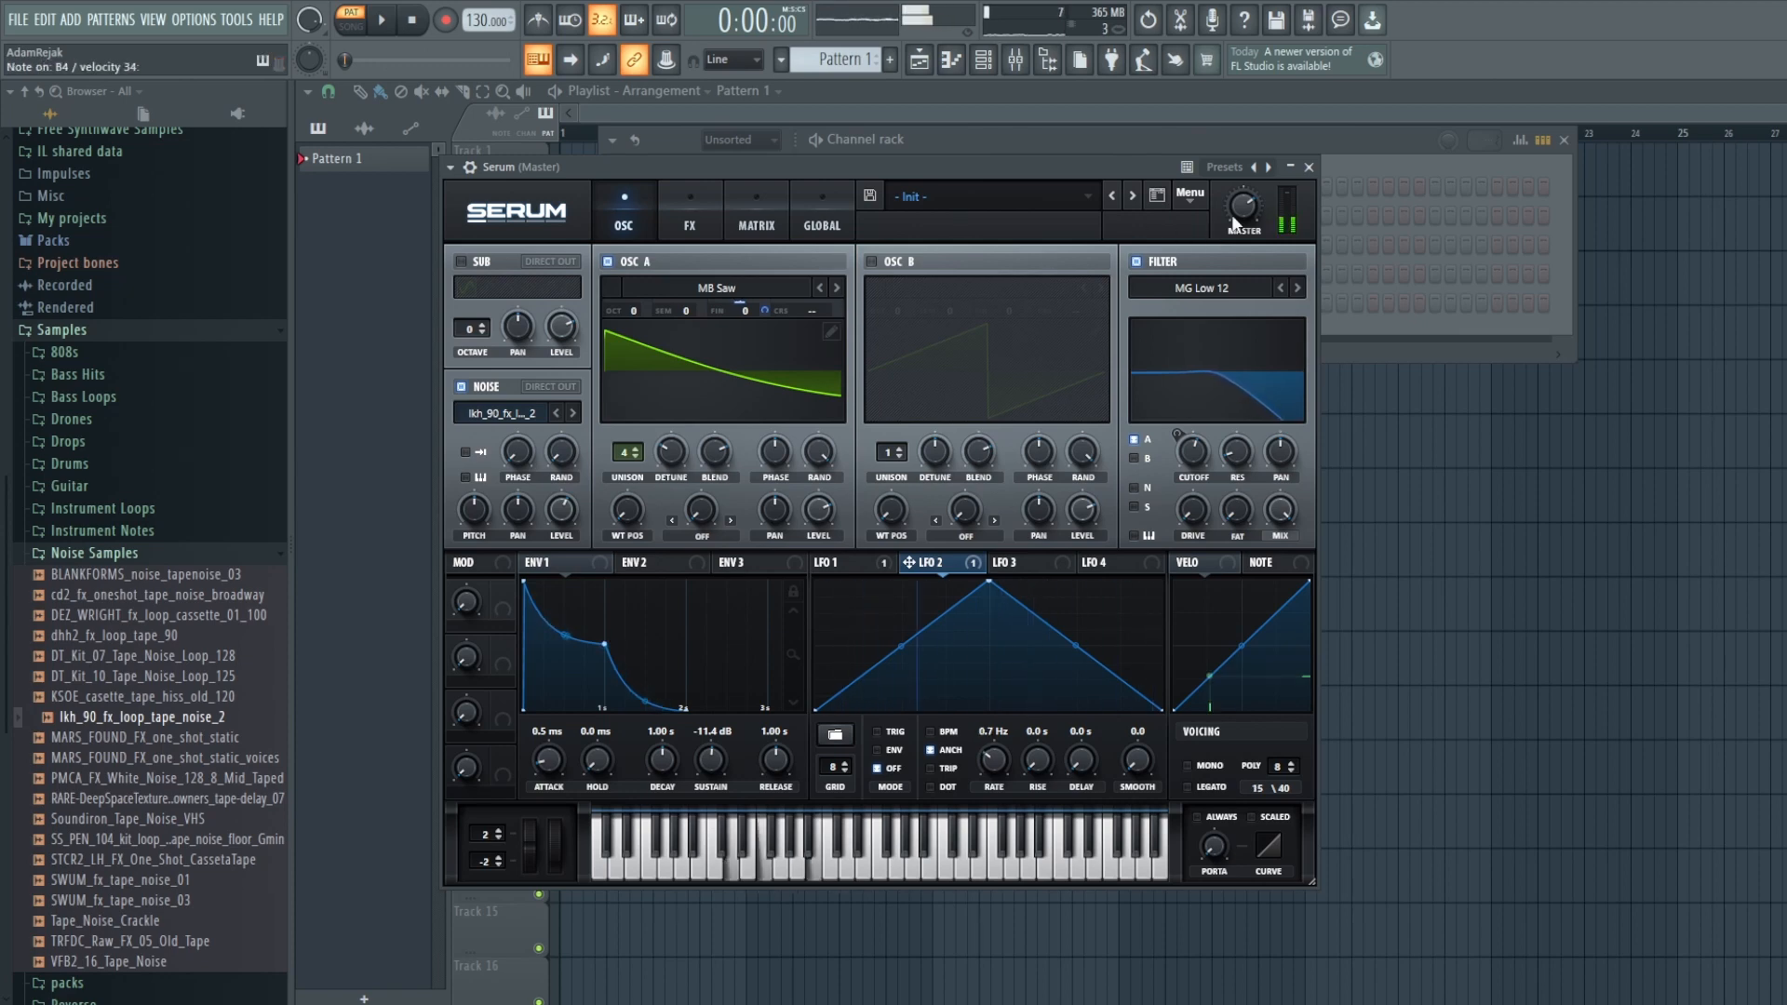
Step: Raise the master volume slightly and set Envelope 1's attack to 22 ms
mouse_move(1234, 216)
left_click_drag(1232, 209, 1237, 181)
mouse_move(563, 763)
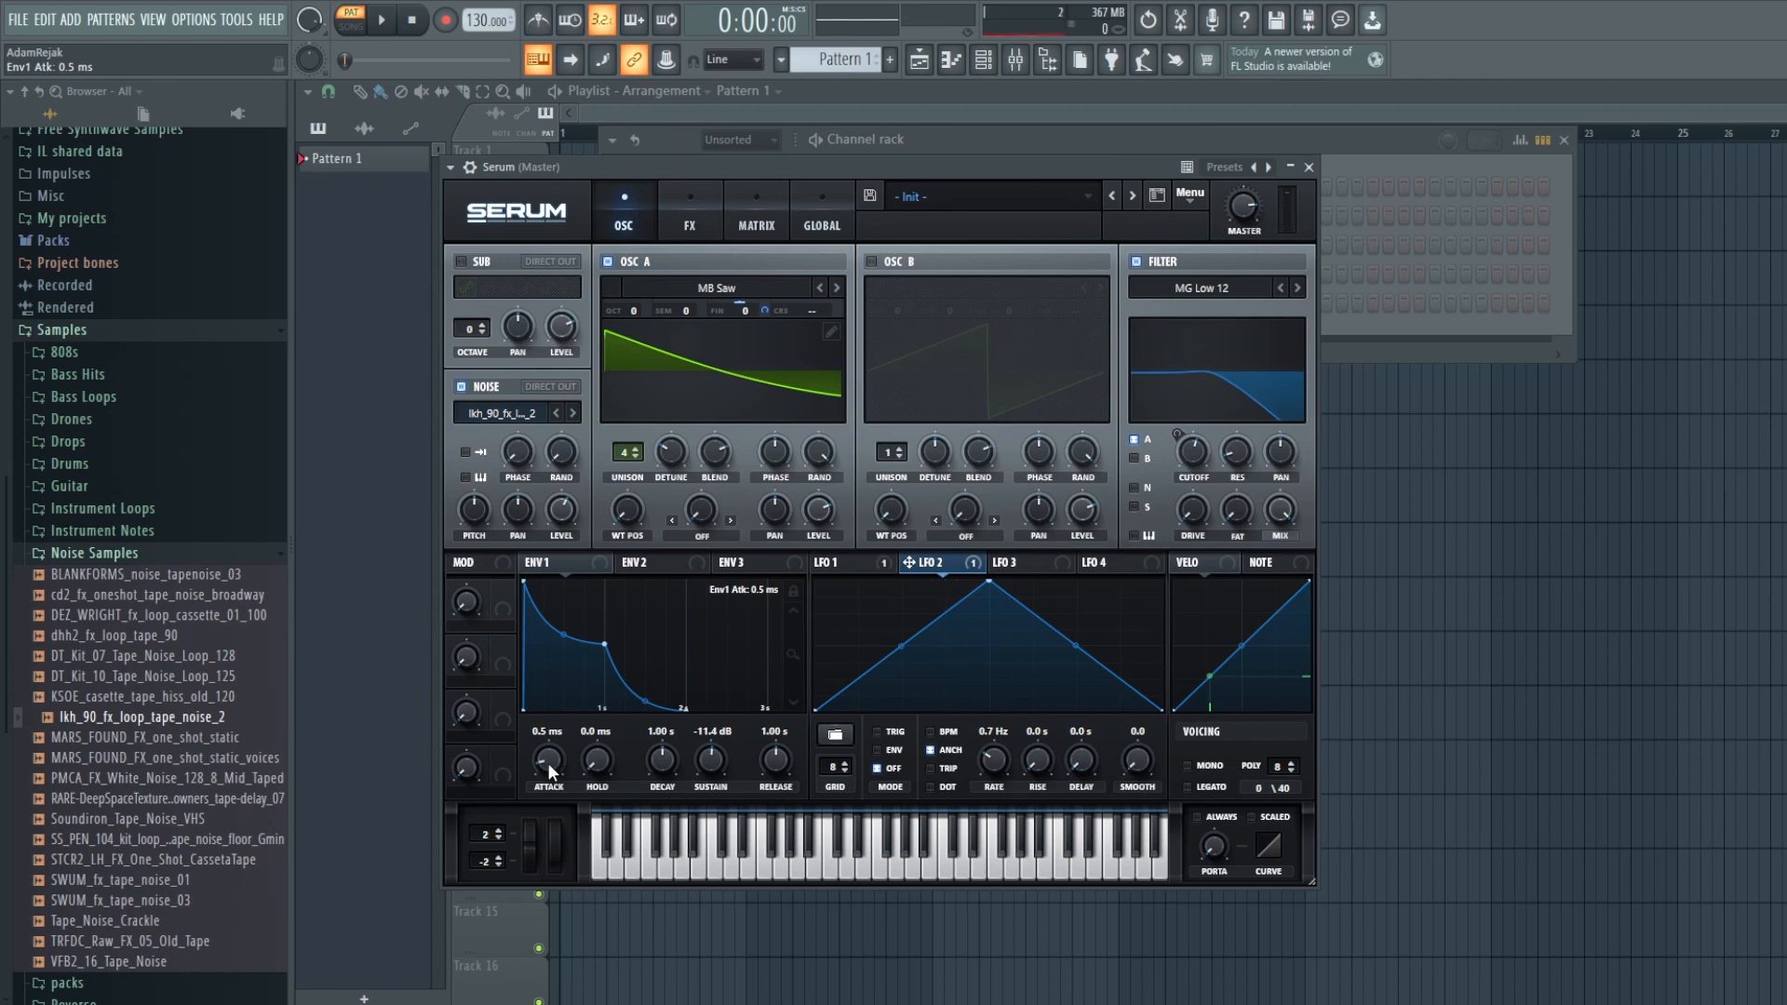
left_click_drag(548, 762, 548, 735)
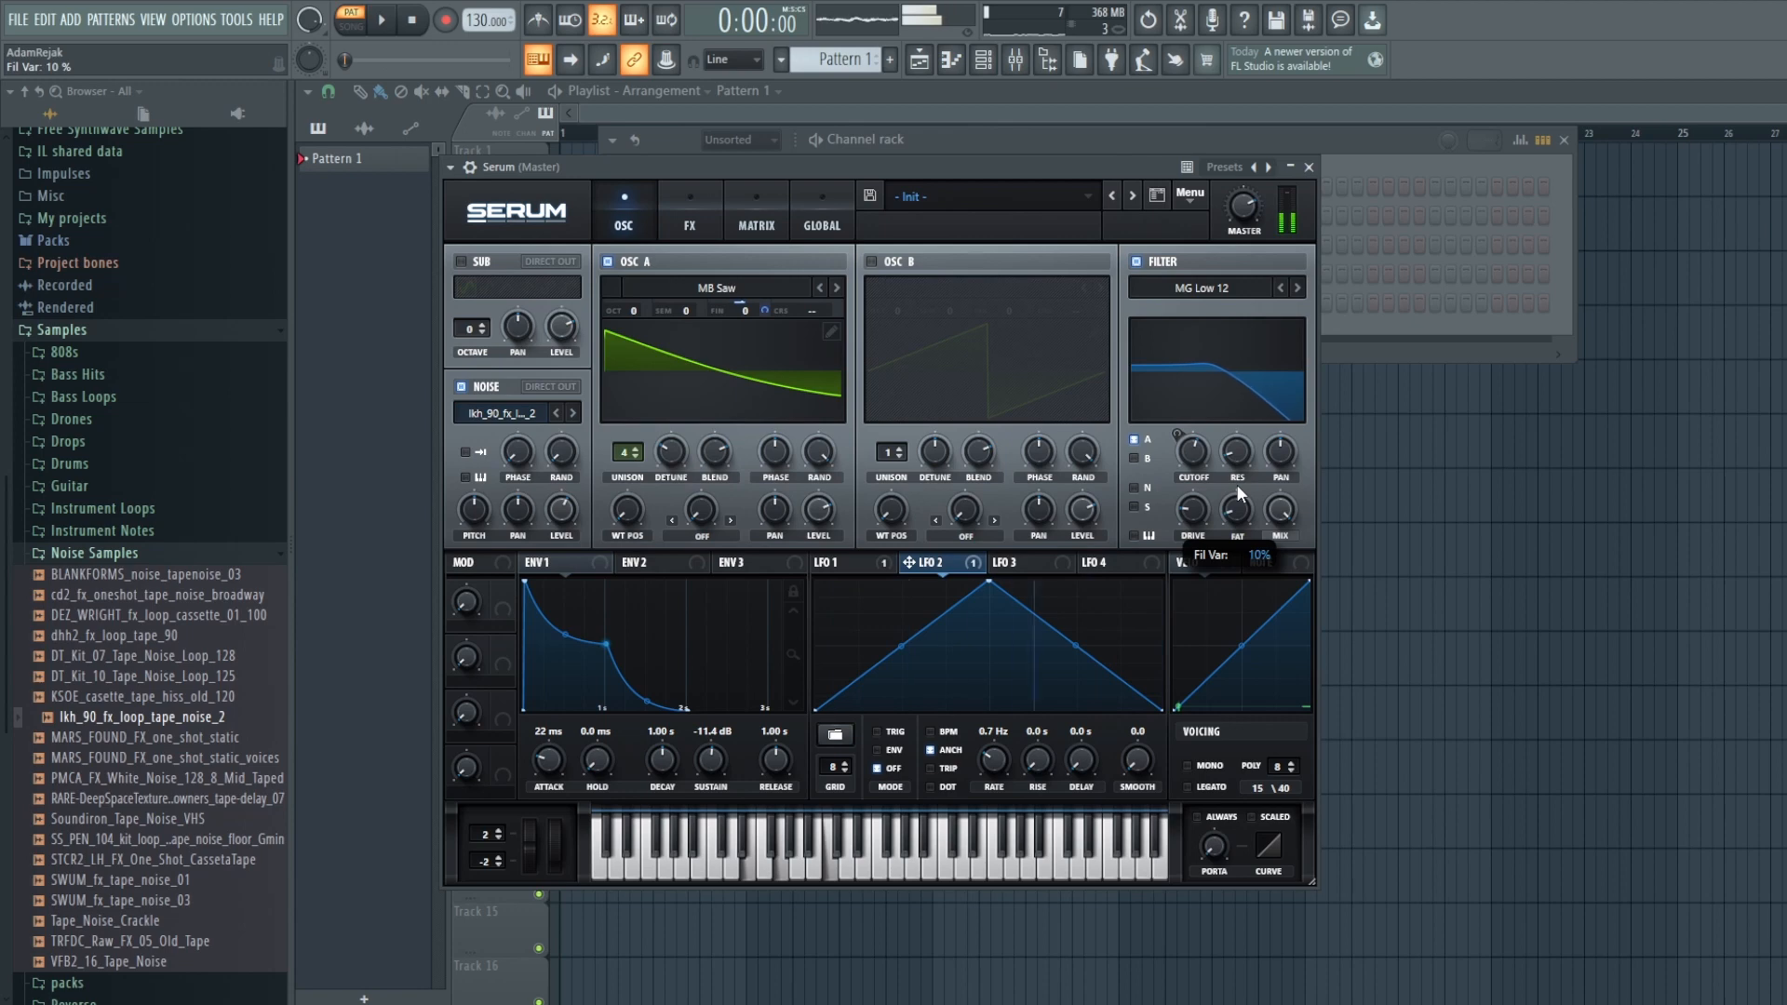
left_click(697, 210)
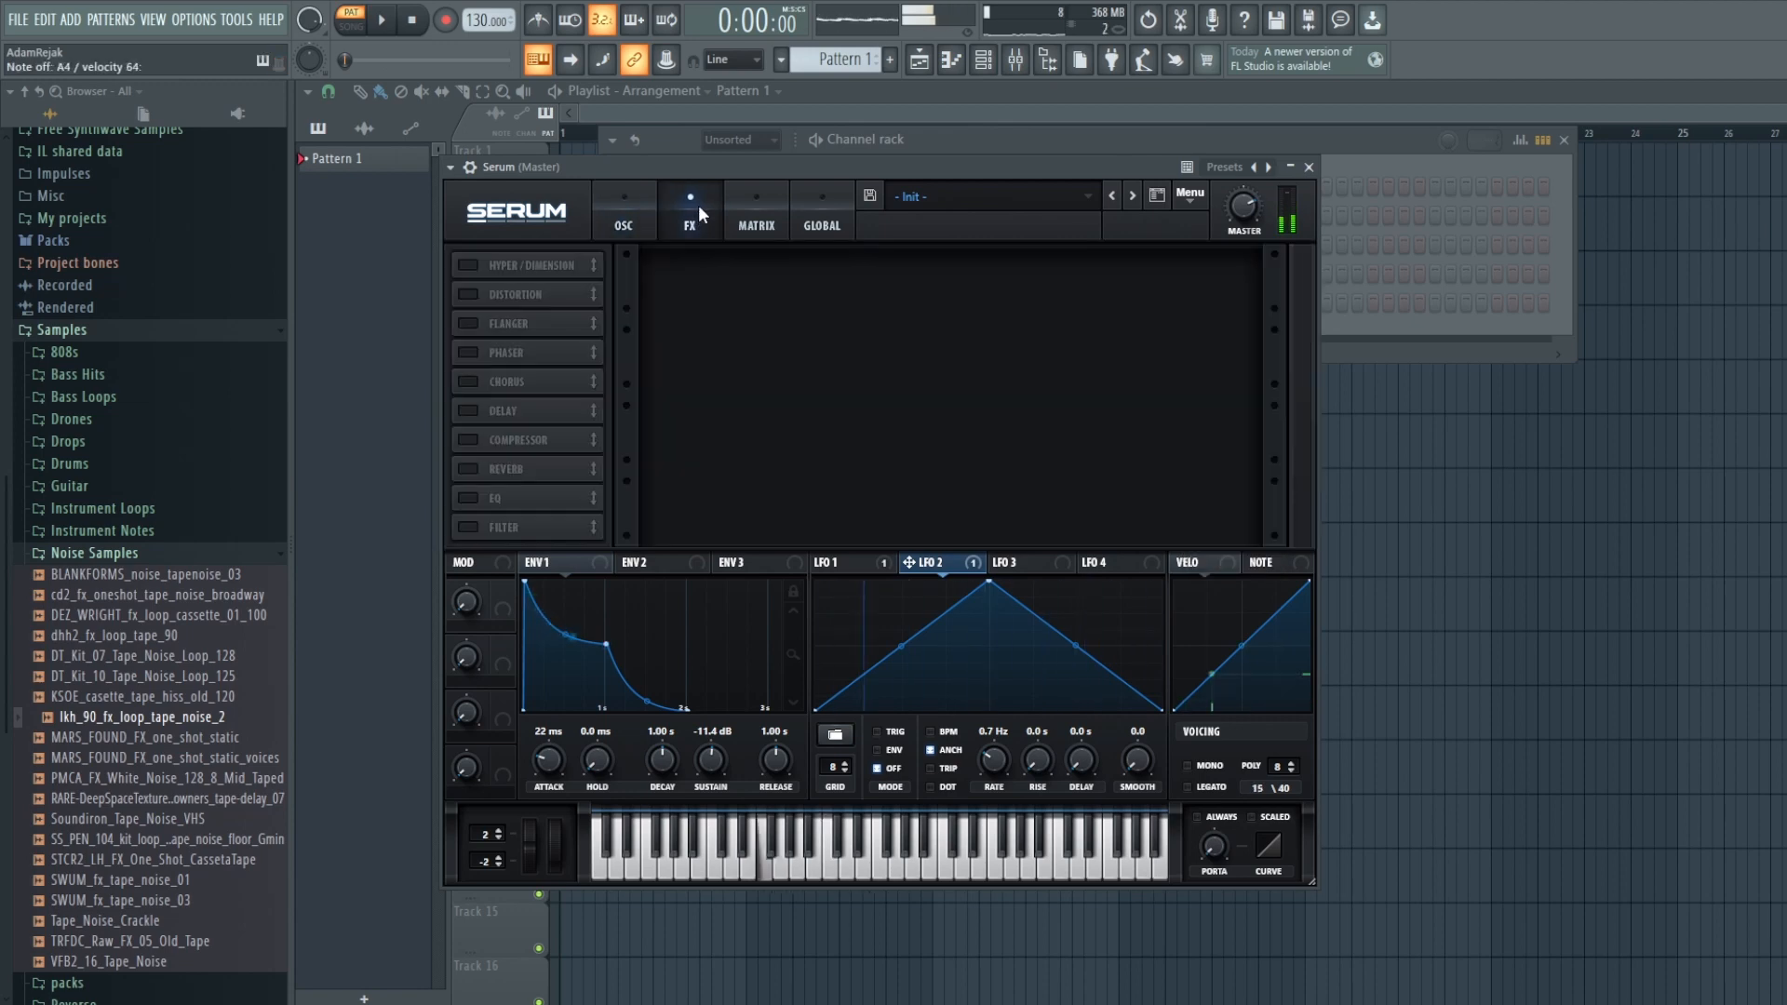
left_click(654, 215)
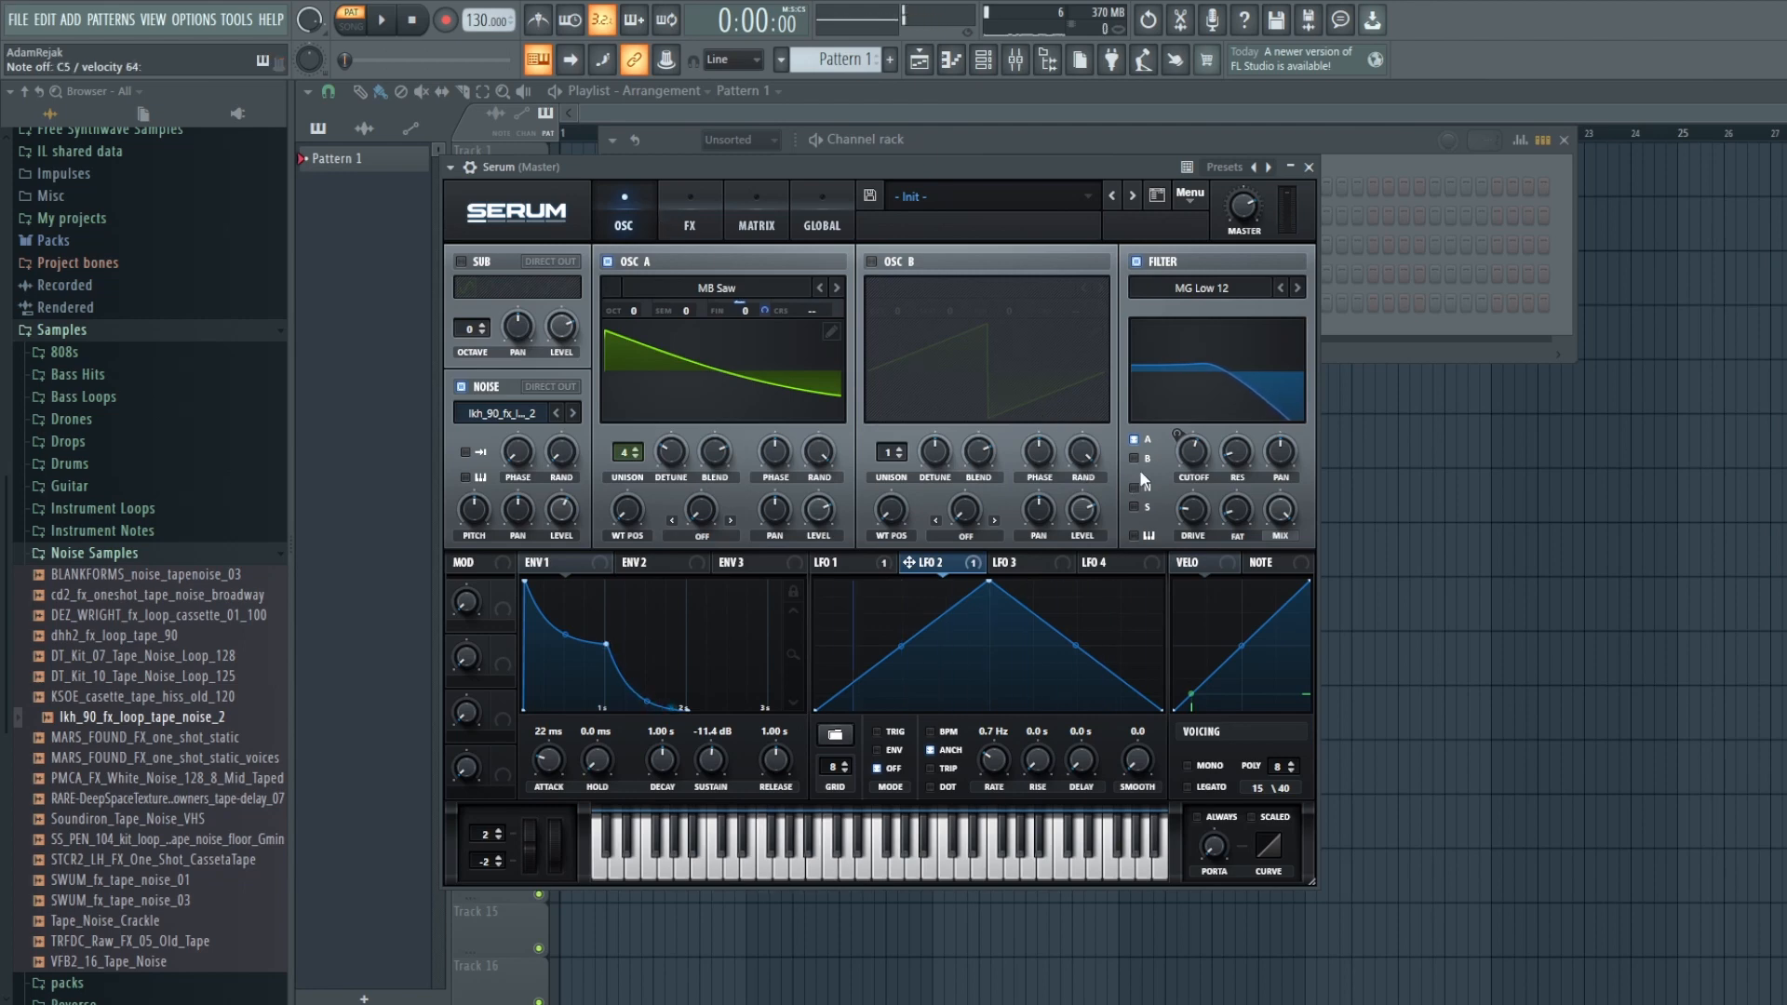
Step: Enable Osc B, routed through the filter, and set its octave to -1
left_click(872, 263)
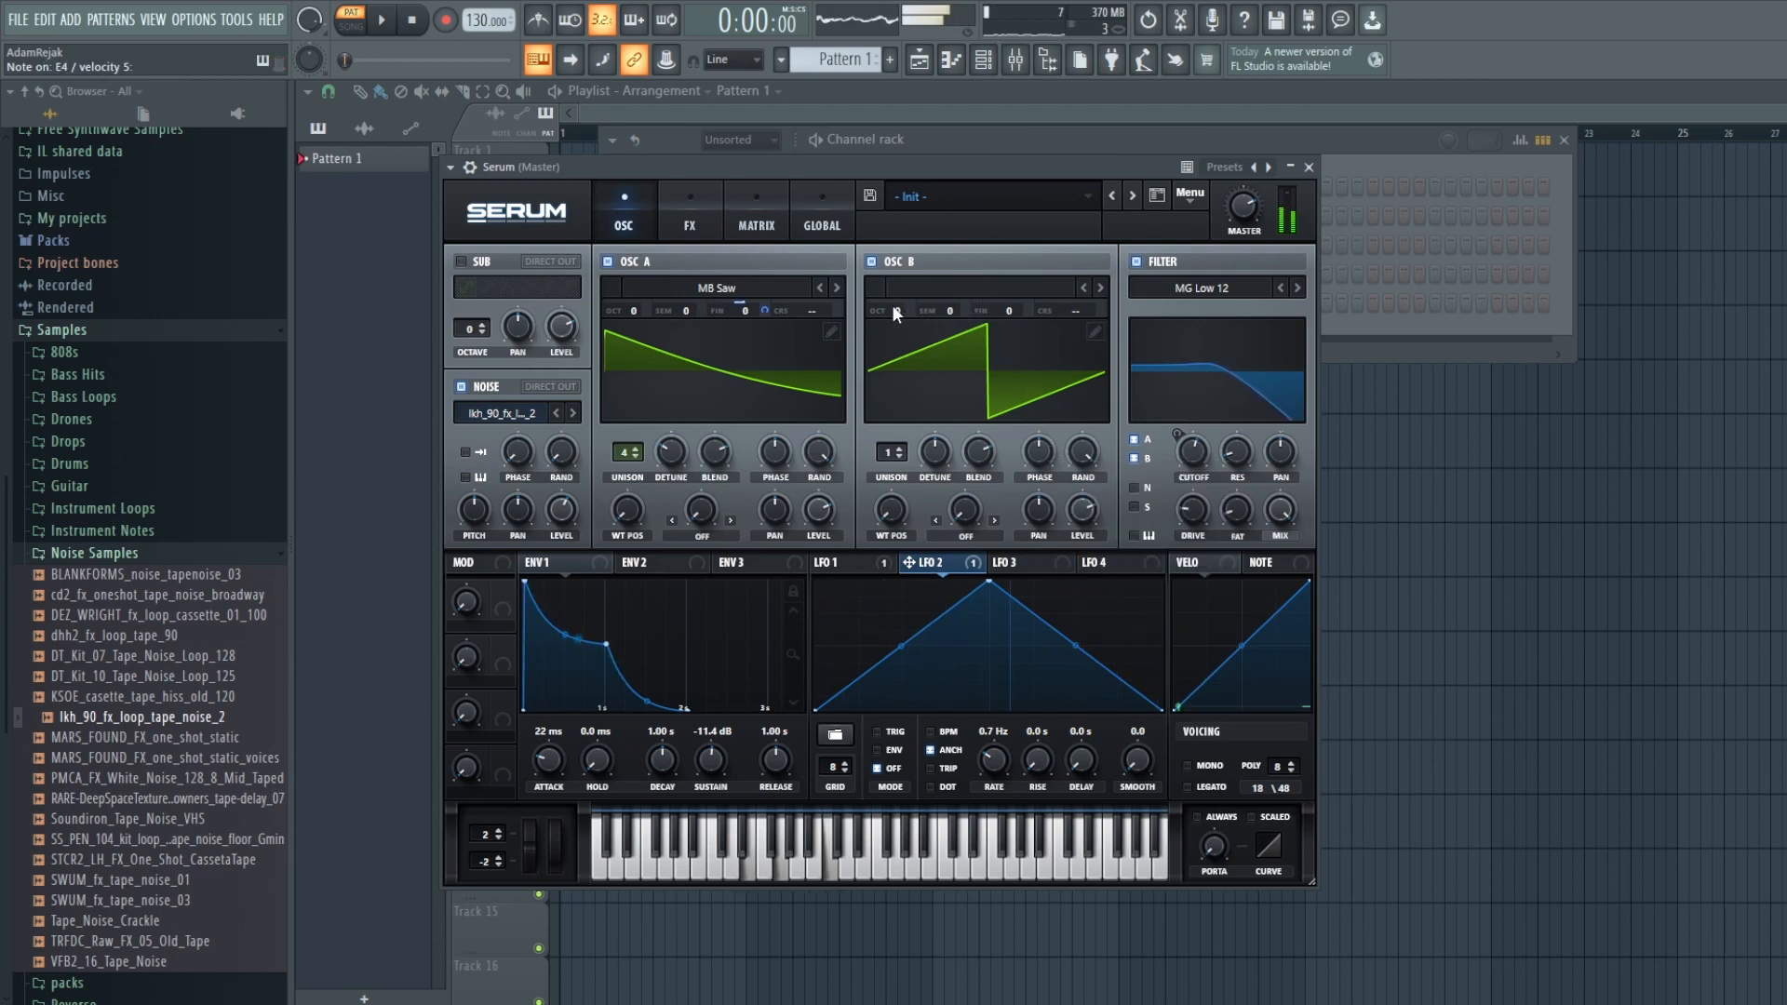
left_click_drag(892, 299, 895, 371)
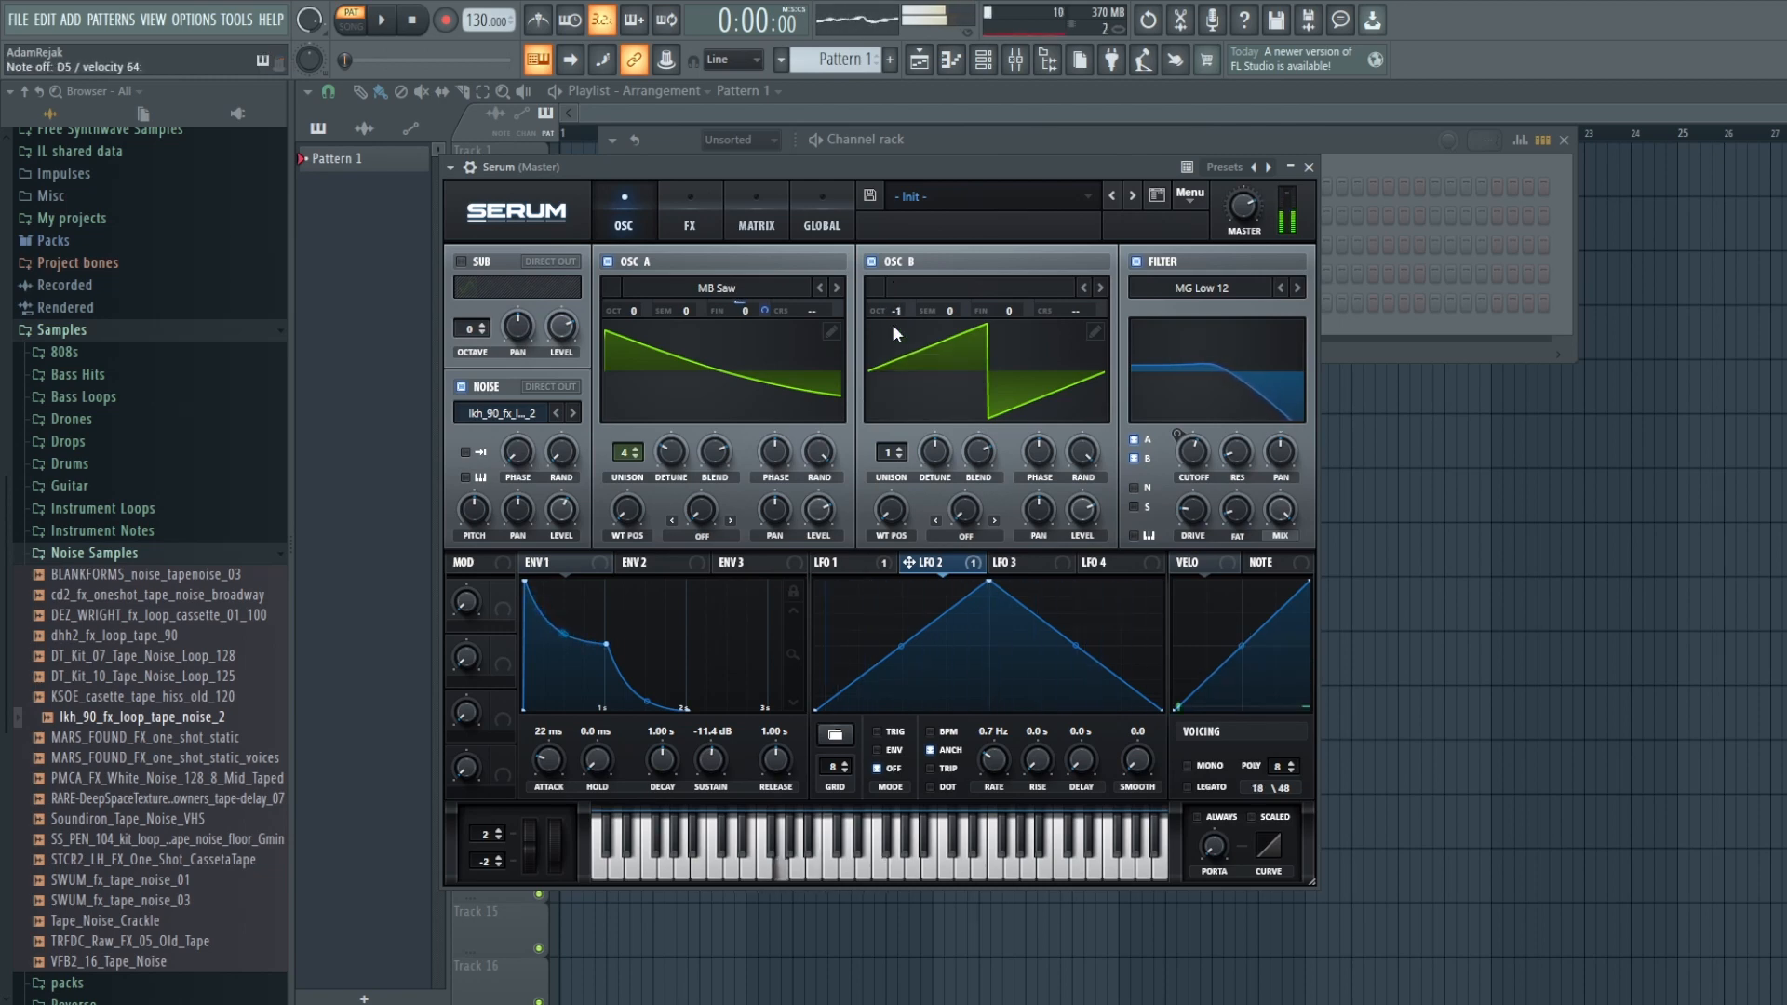
Step: Disable Osc B and set Osc A's unison to 7 voices
left_click(872, 262)
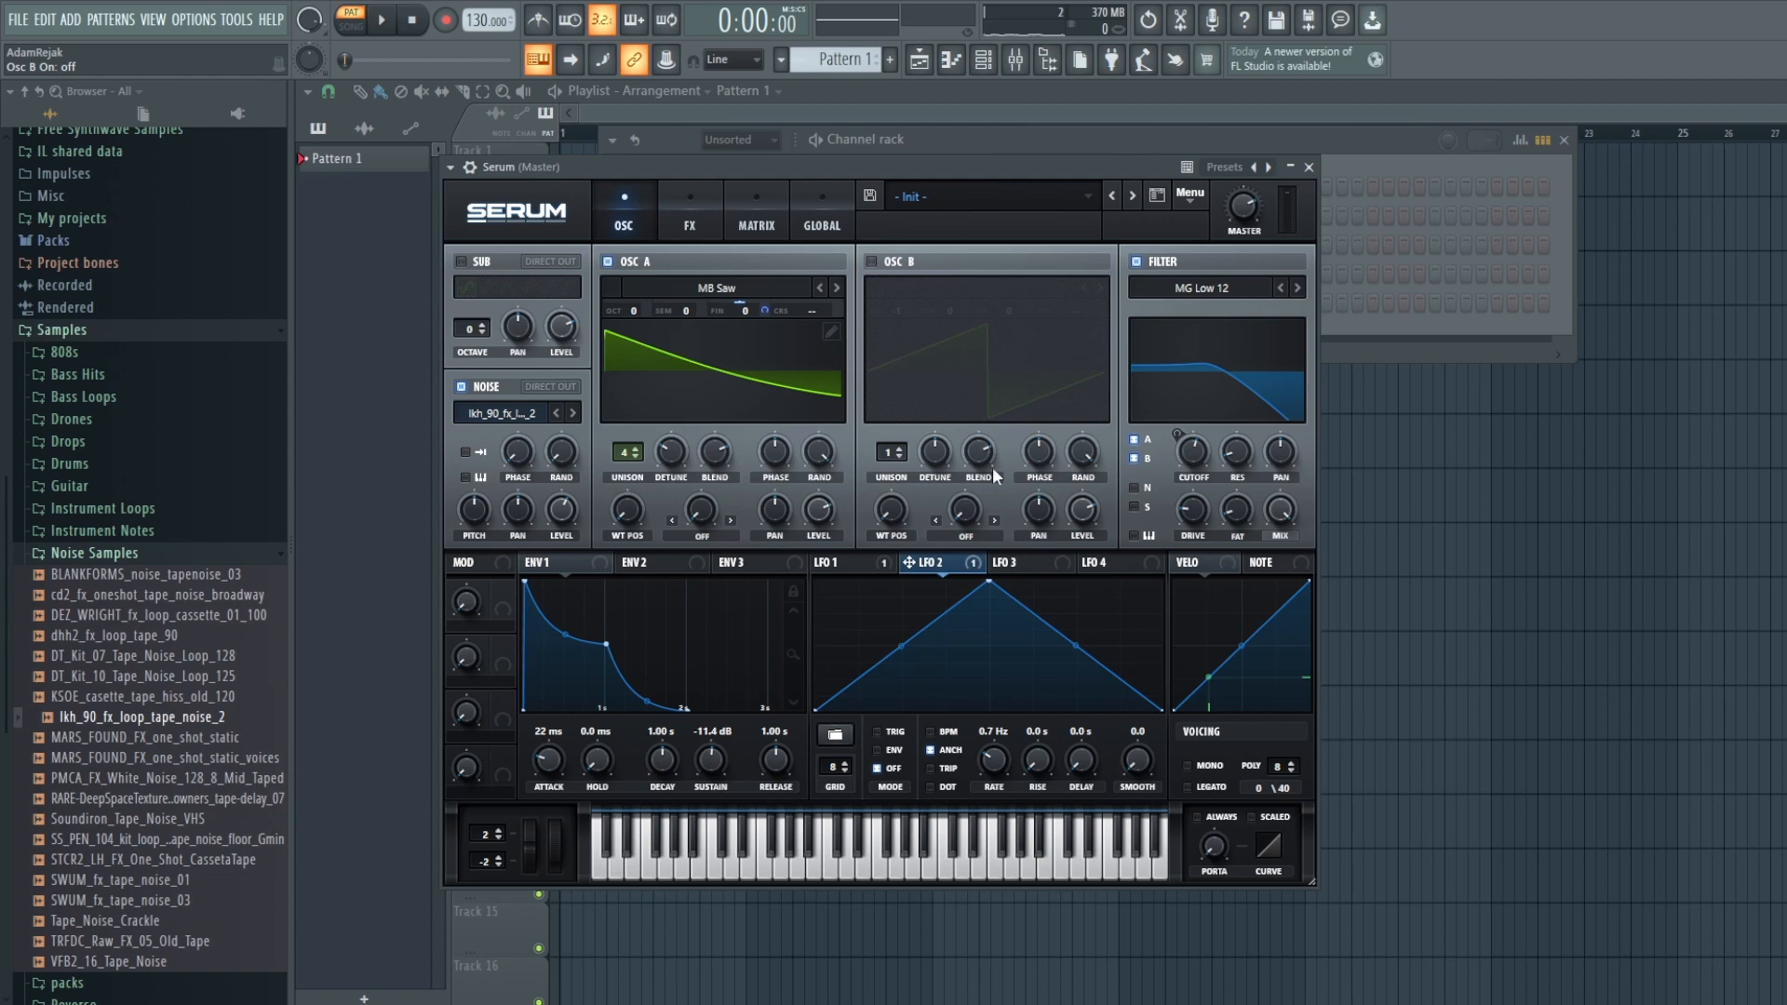
left_click(637, 449)
left_click(637, 449)
left_click(637, 449)
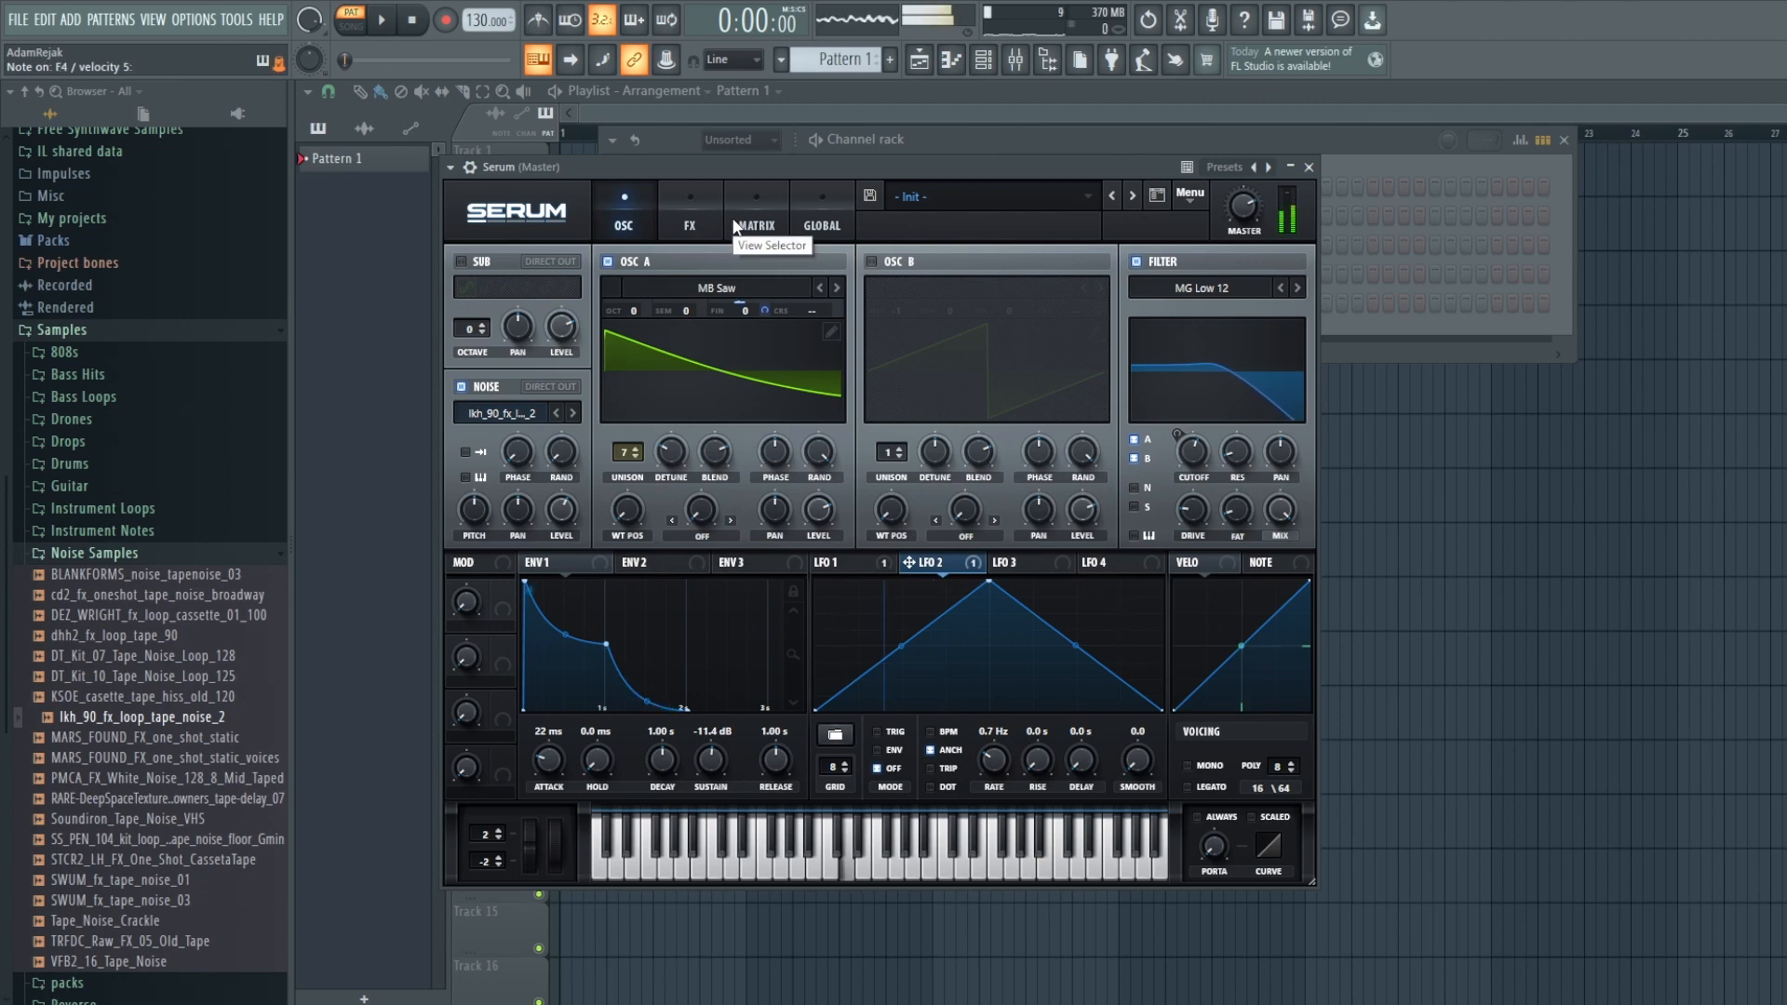
Step: Set Envelope 1's decay to 3.22 s, sustain to -19.1 dB and release to 2.42 s
left_click(714, 759)
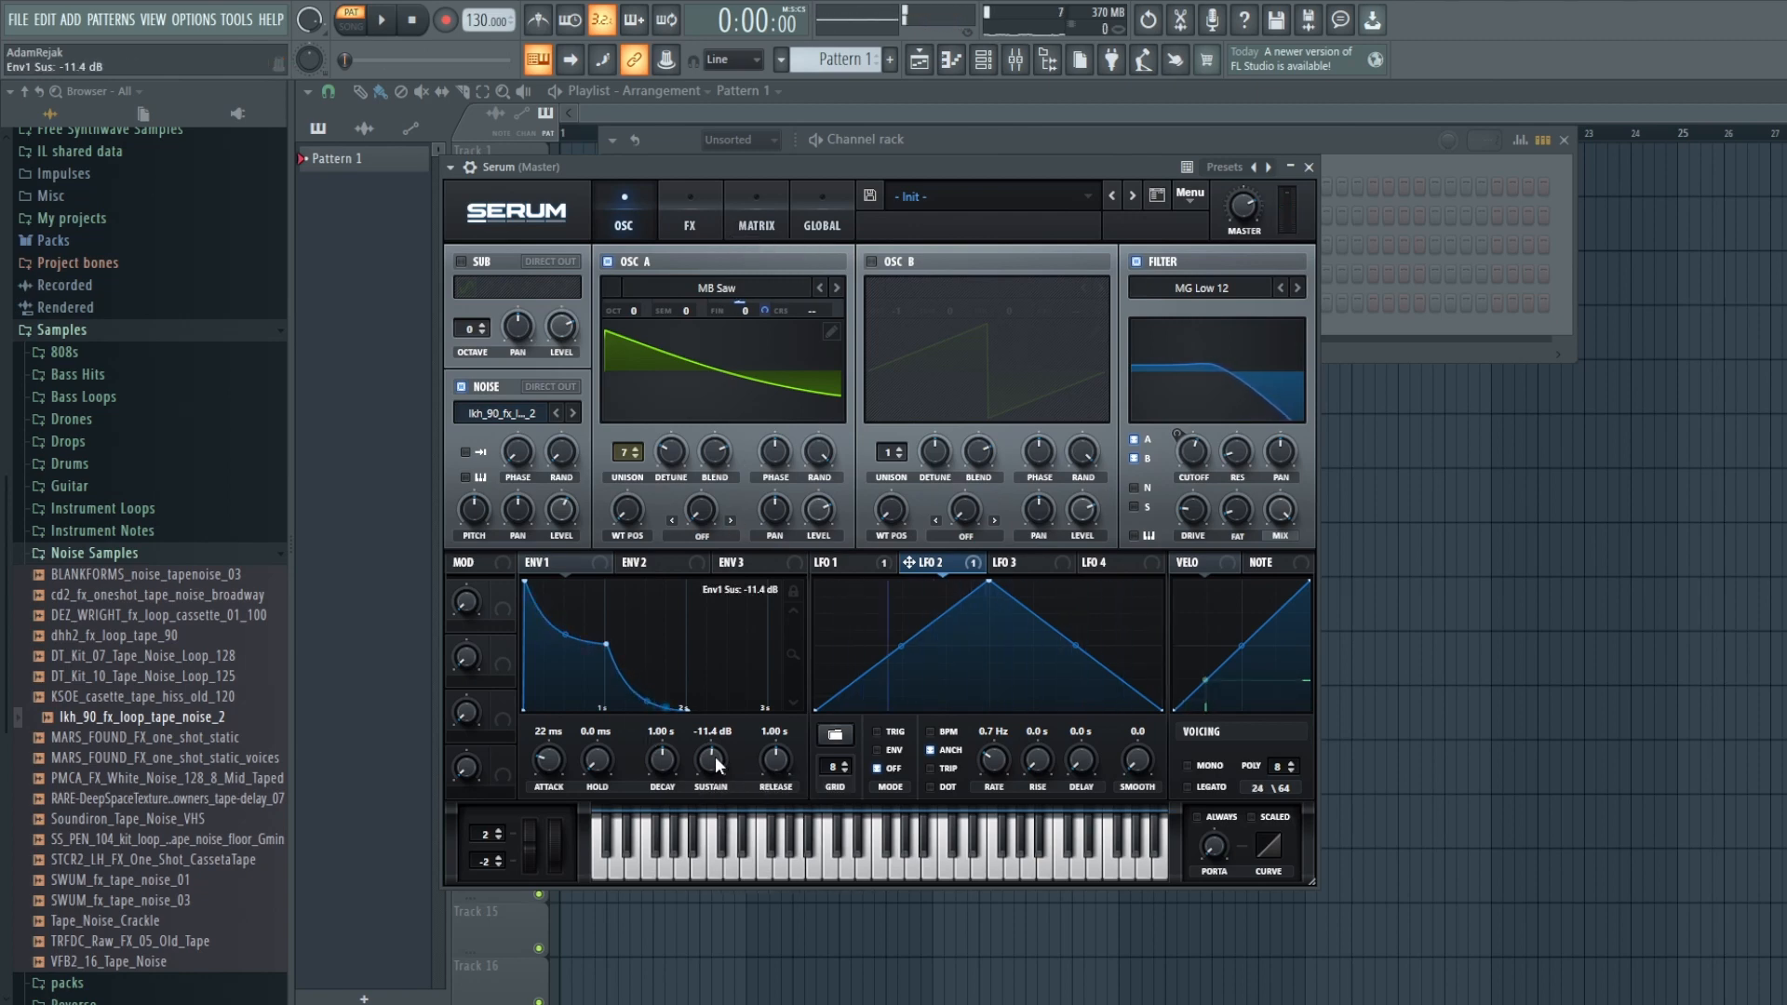
left_click_drag(673, 757, 717, 798)
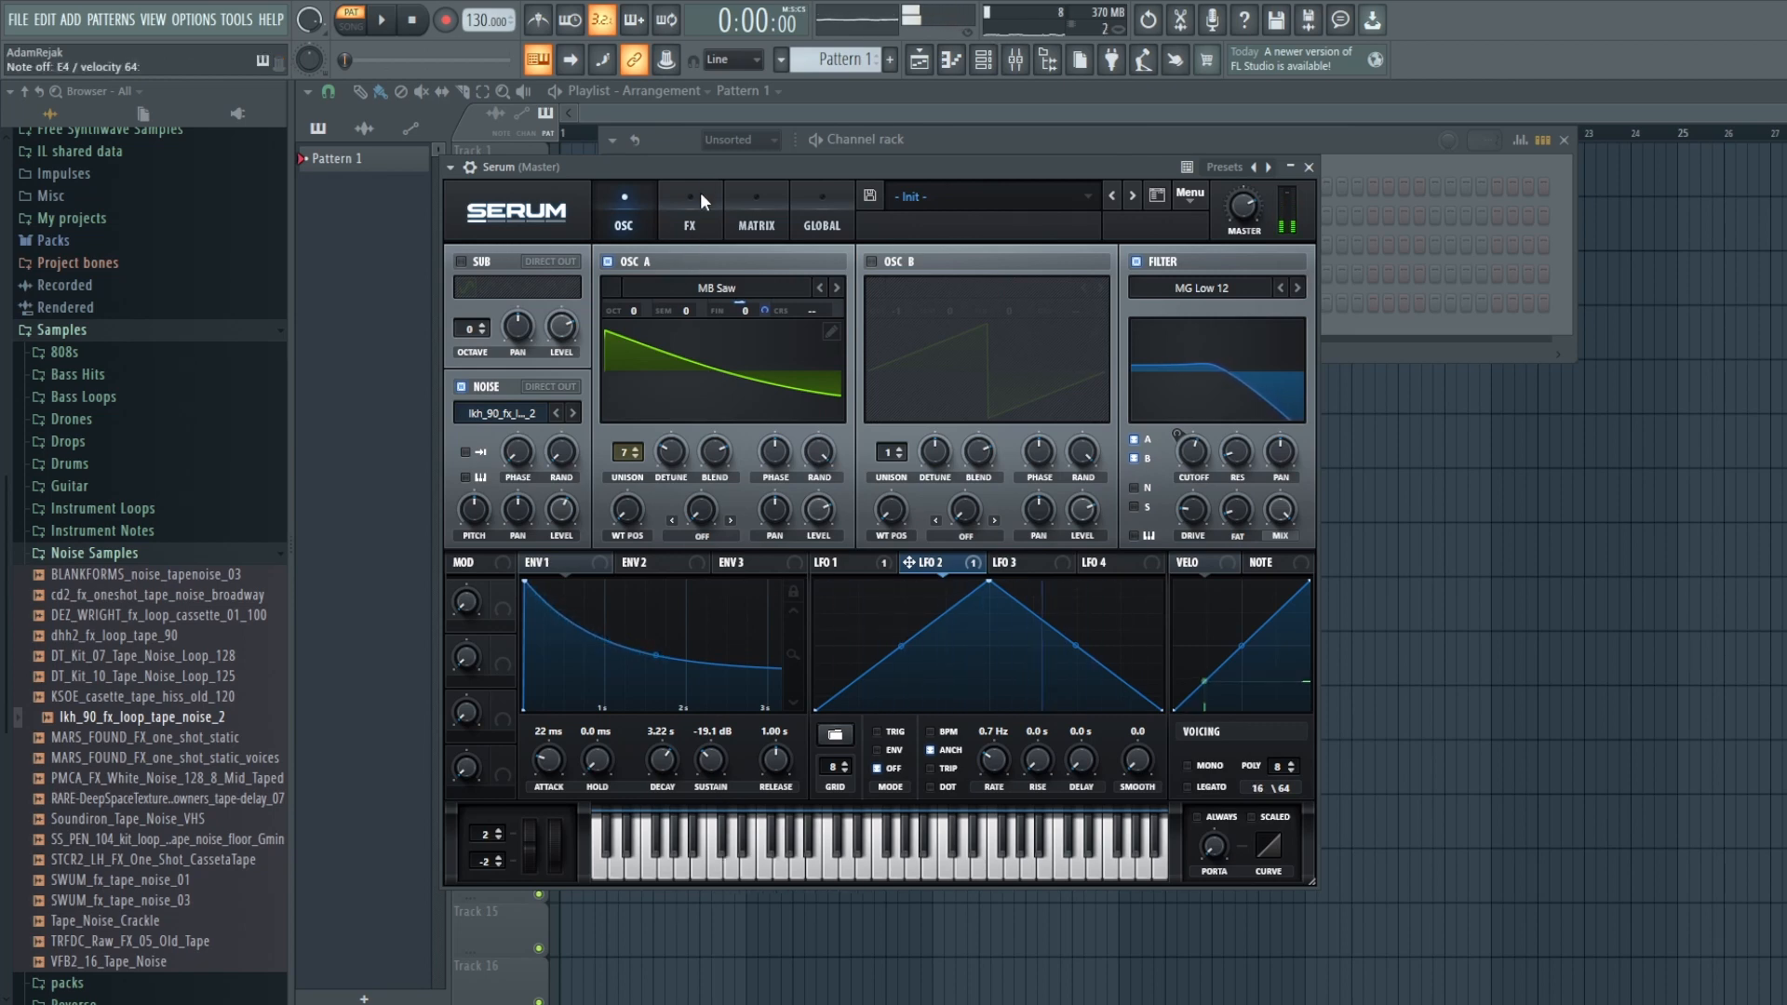
left_click_drag(775, 763, 776, 740)
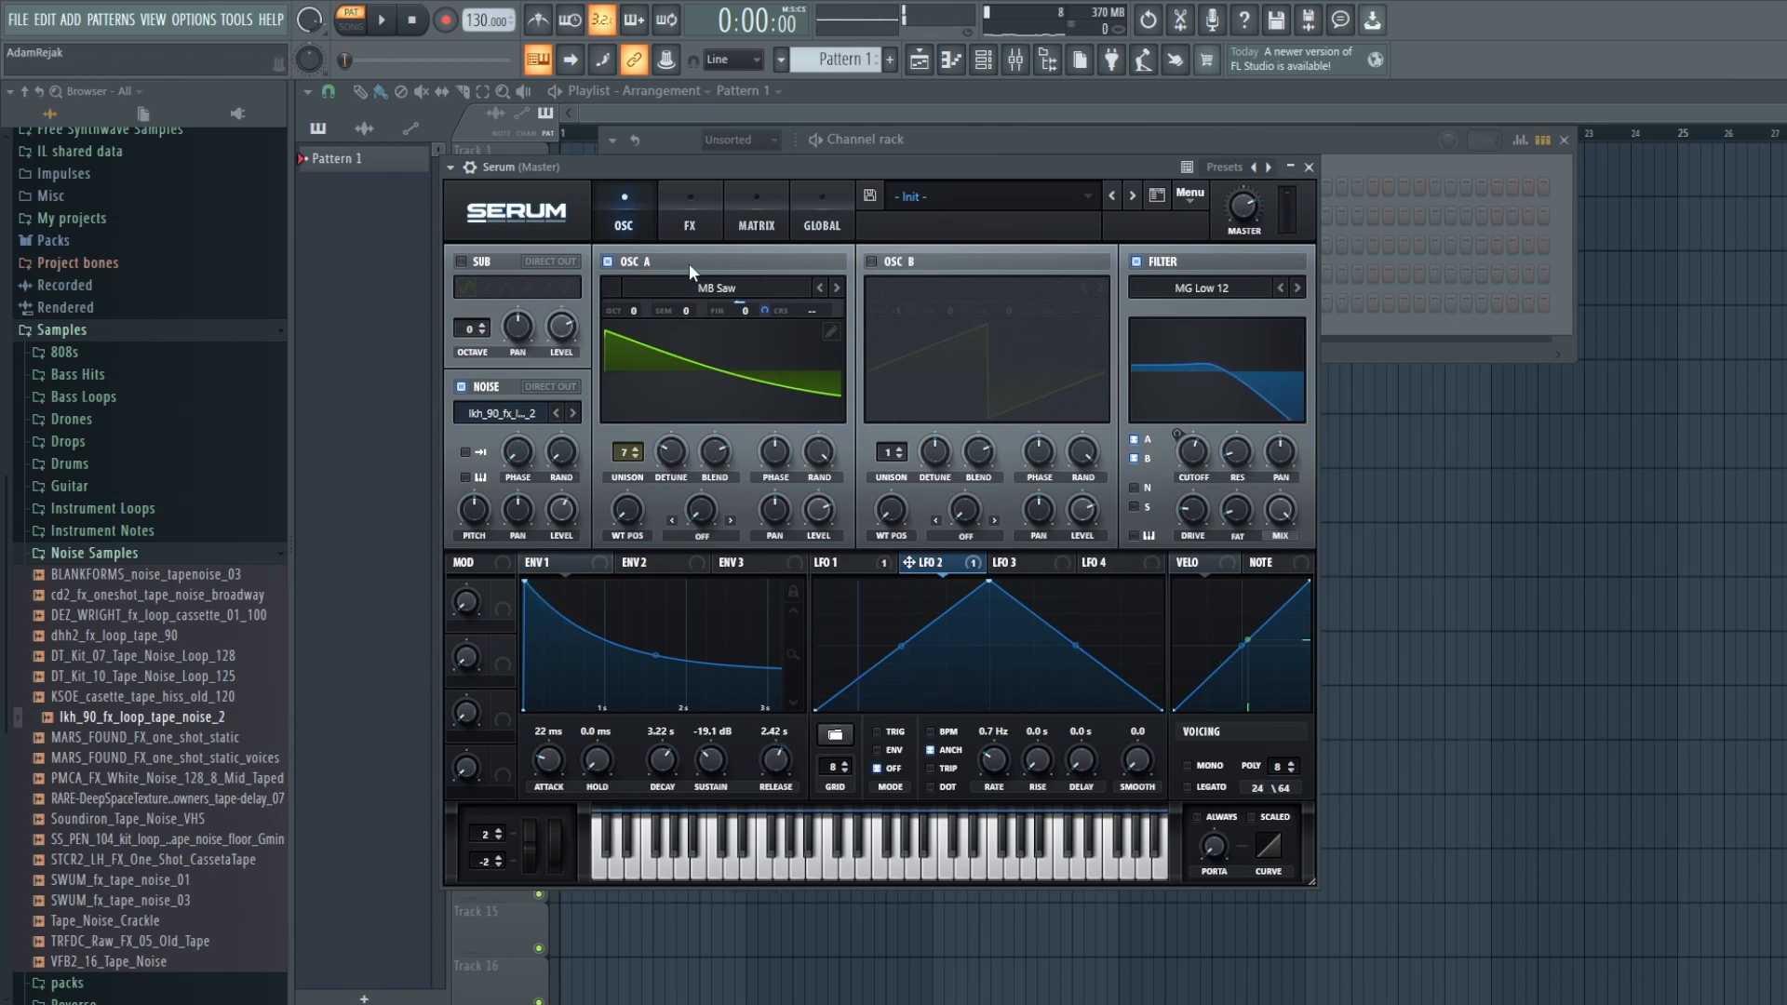
Step: Add a chorus effect with a 40% mix, Delay 1 at 0.2 ms and the low-pass filter at about 2318 Hz
left_click(695, 212)
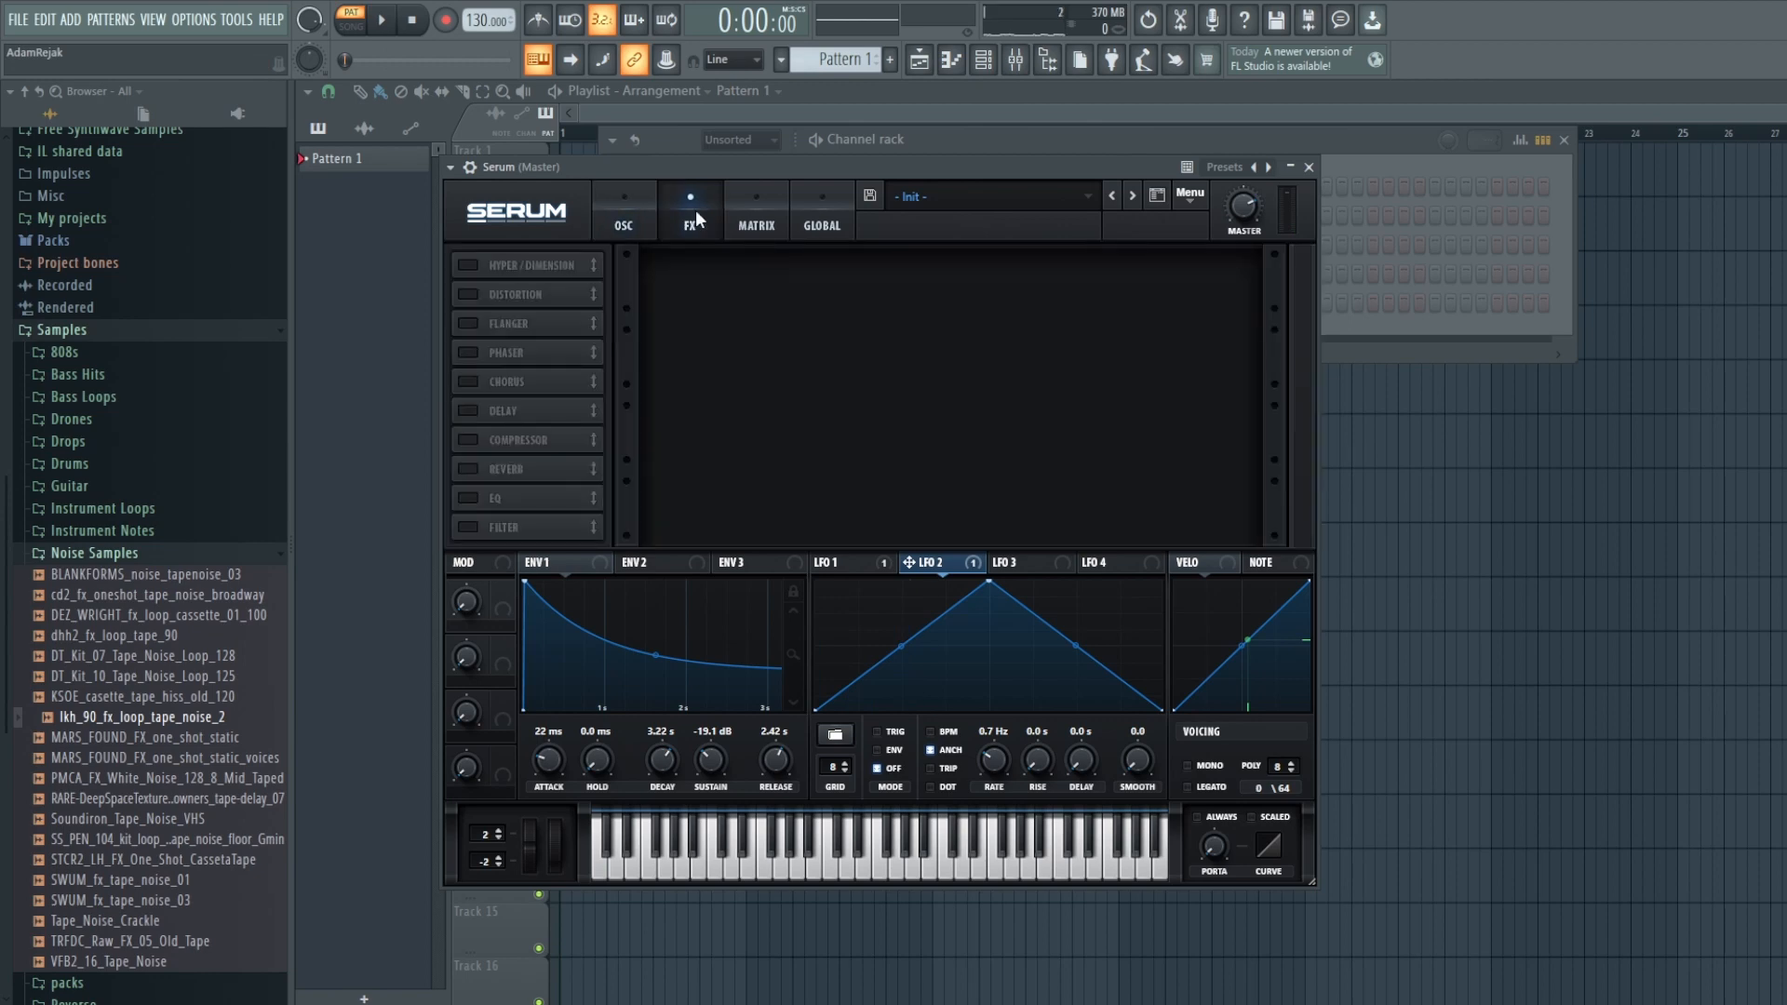
left_click(468, 382)
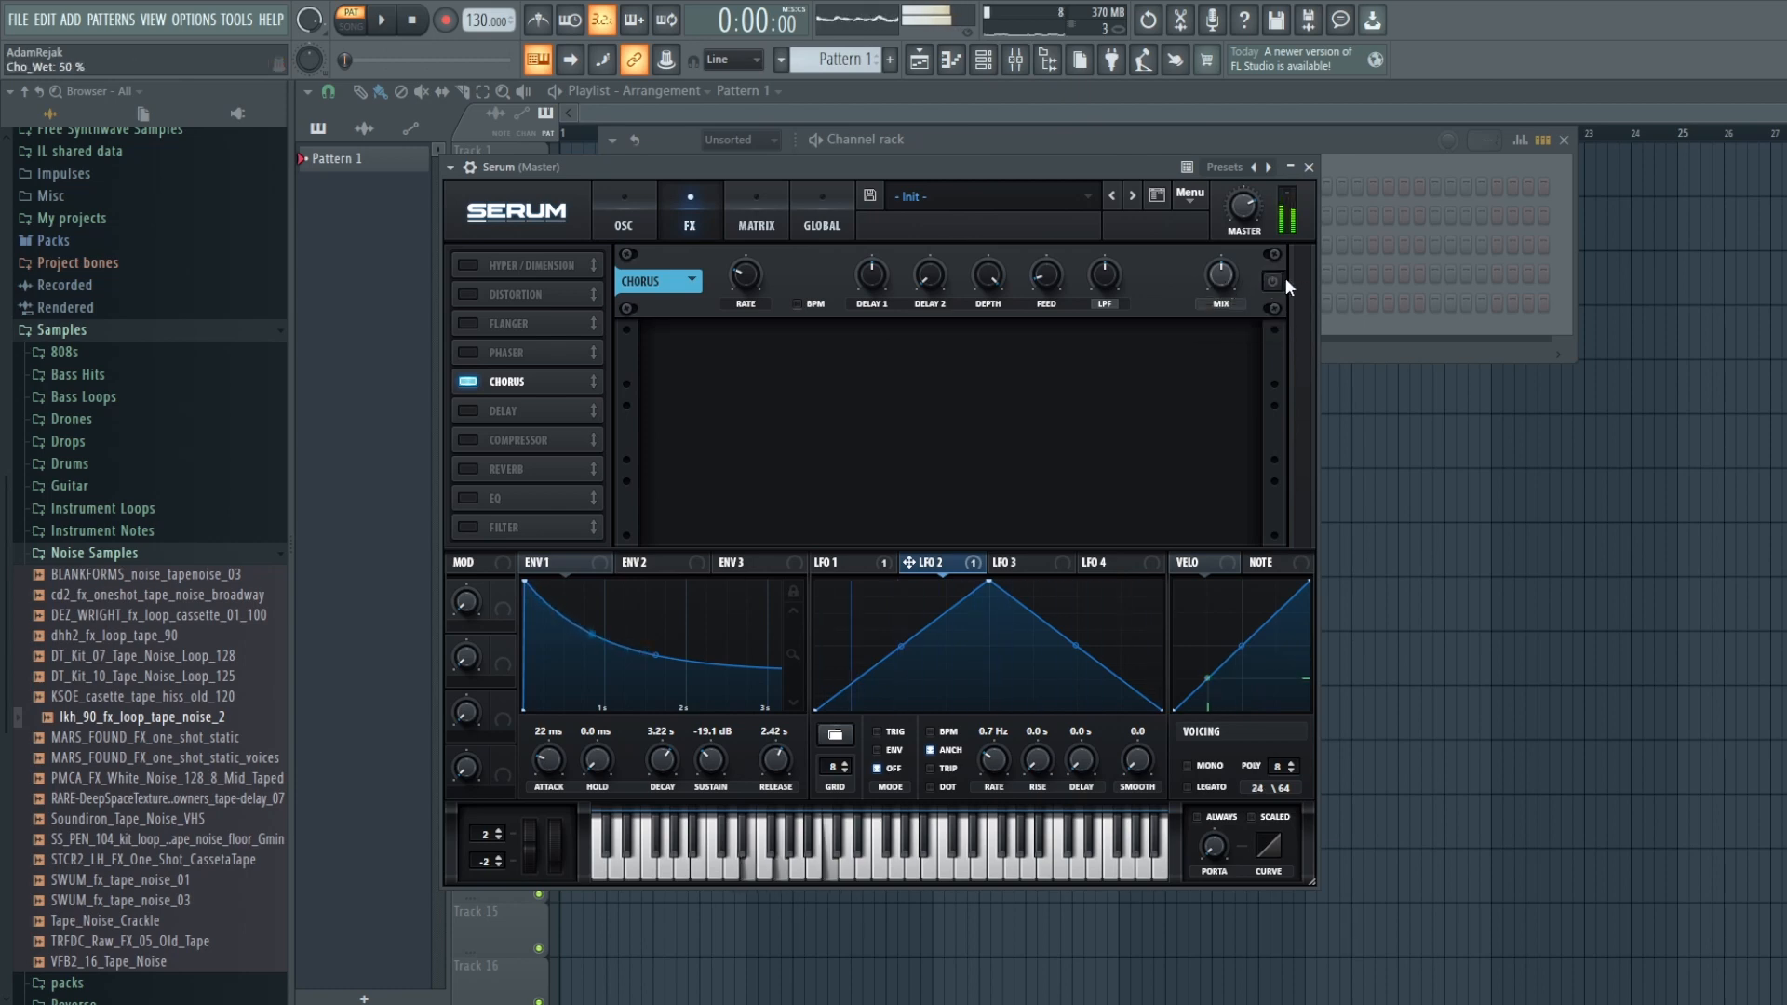
mouse_move(1214, 279)
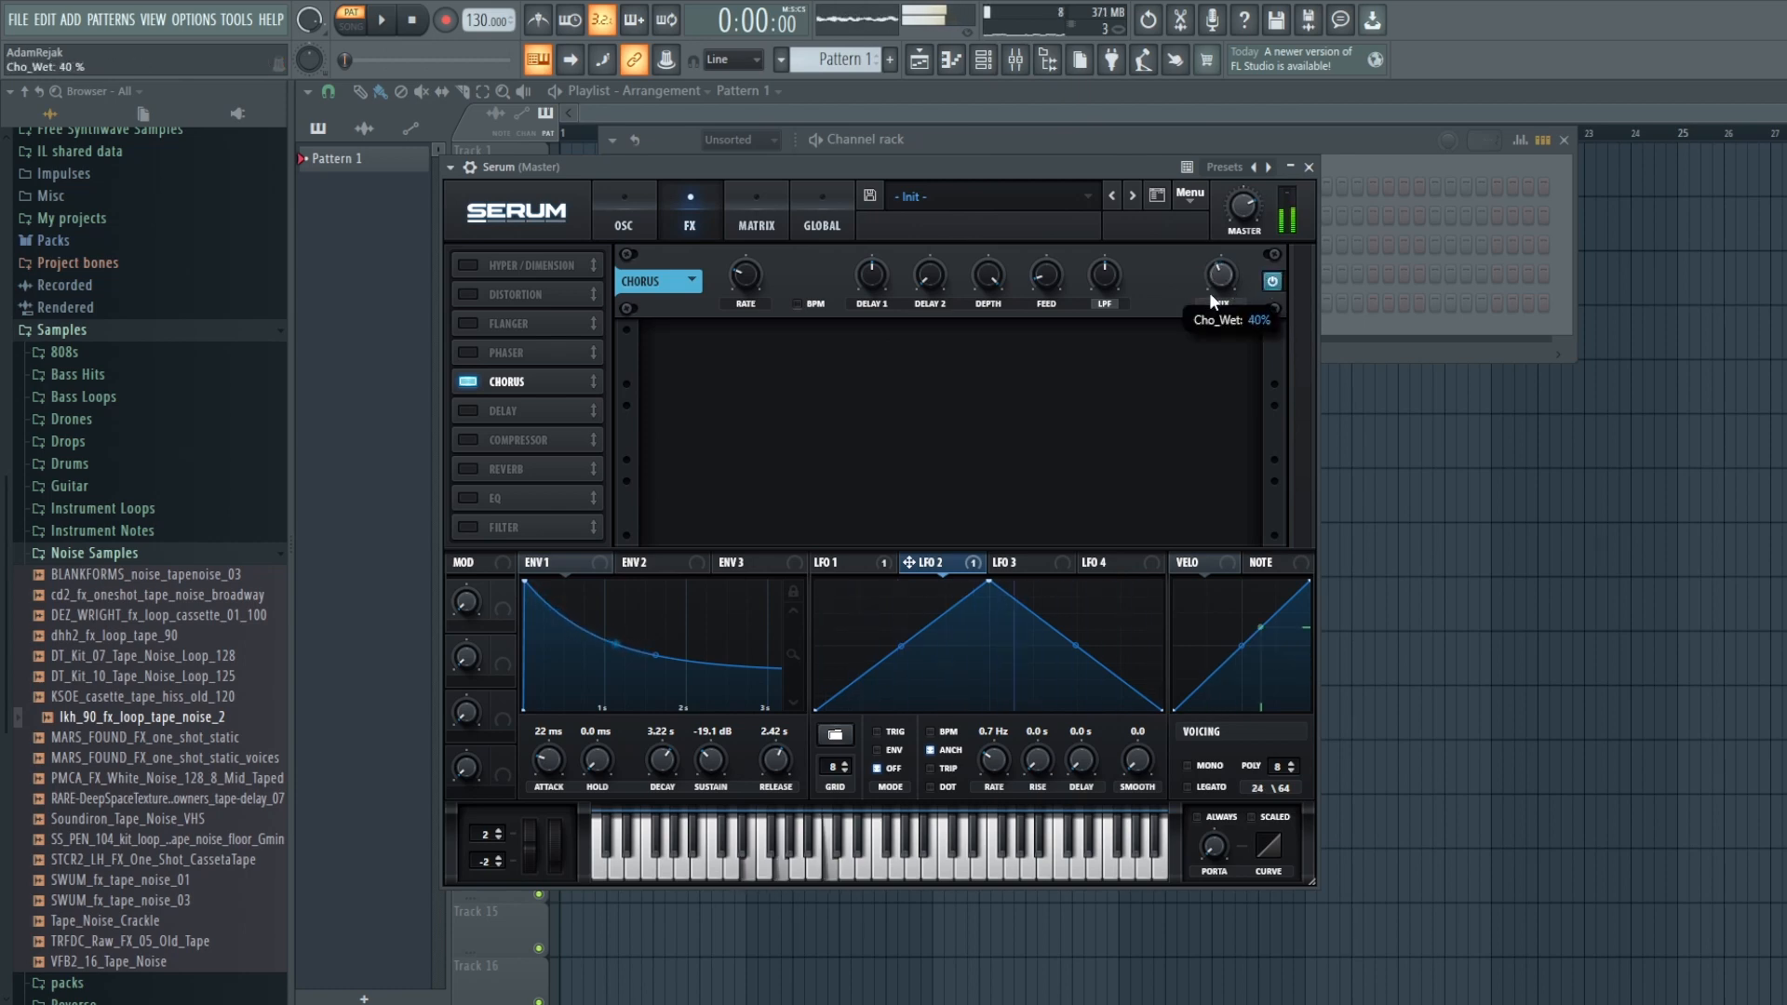
mouse_move(754, 275)
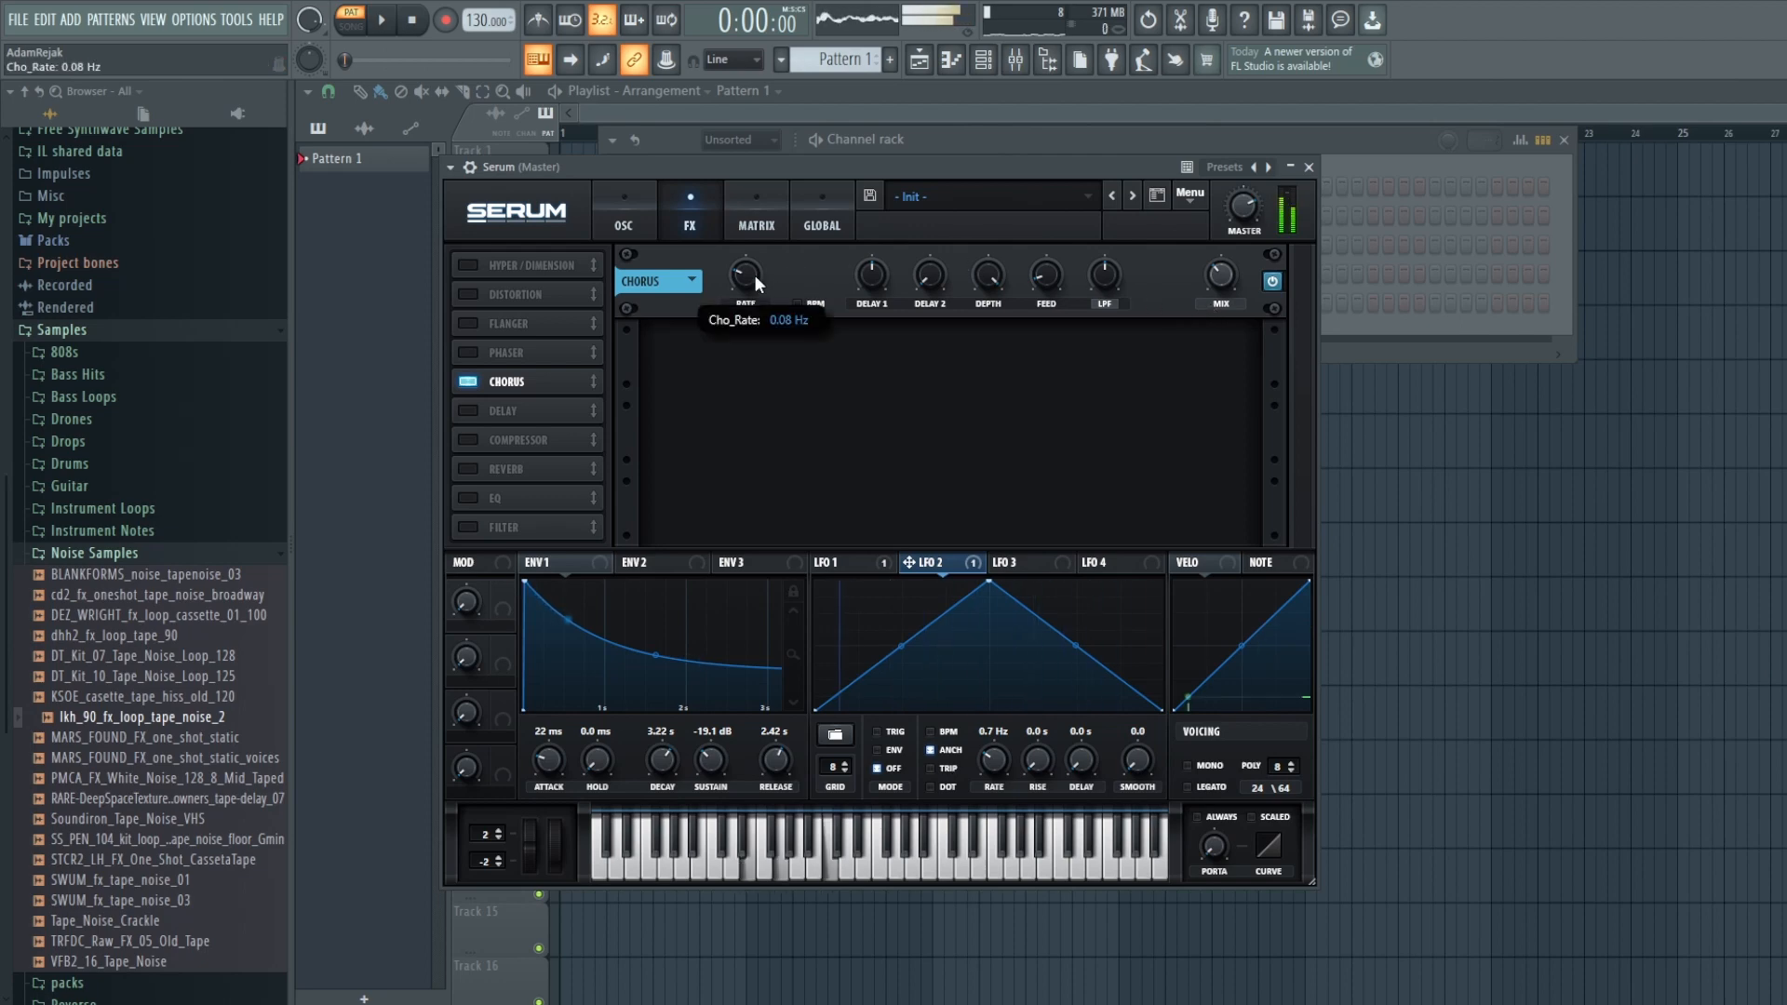
right_click(882, 276)
left_click(862, 273)
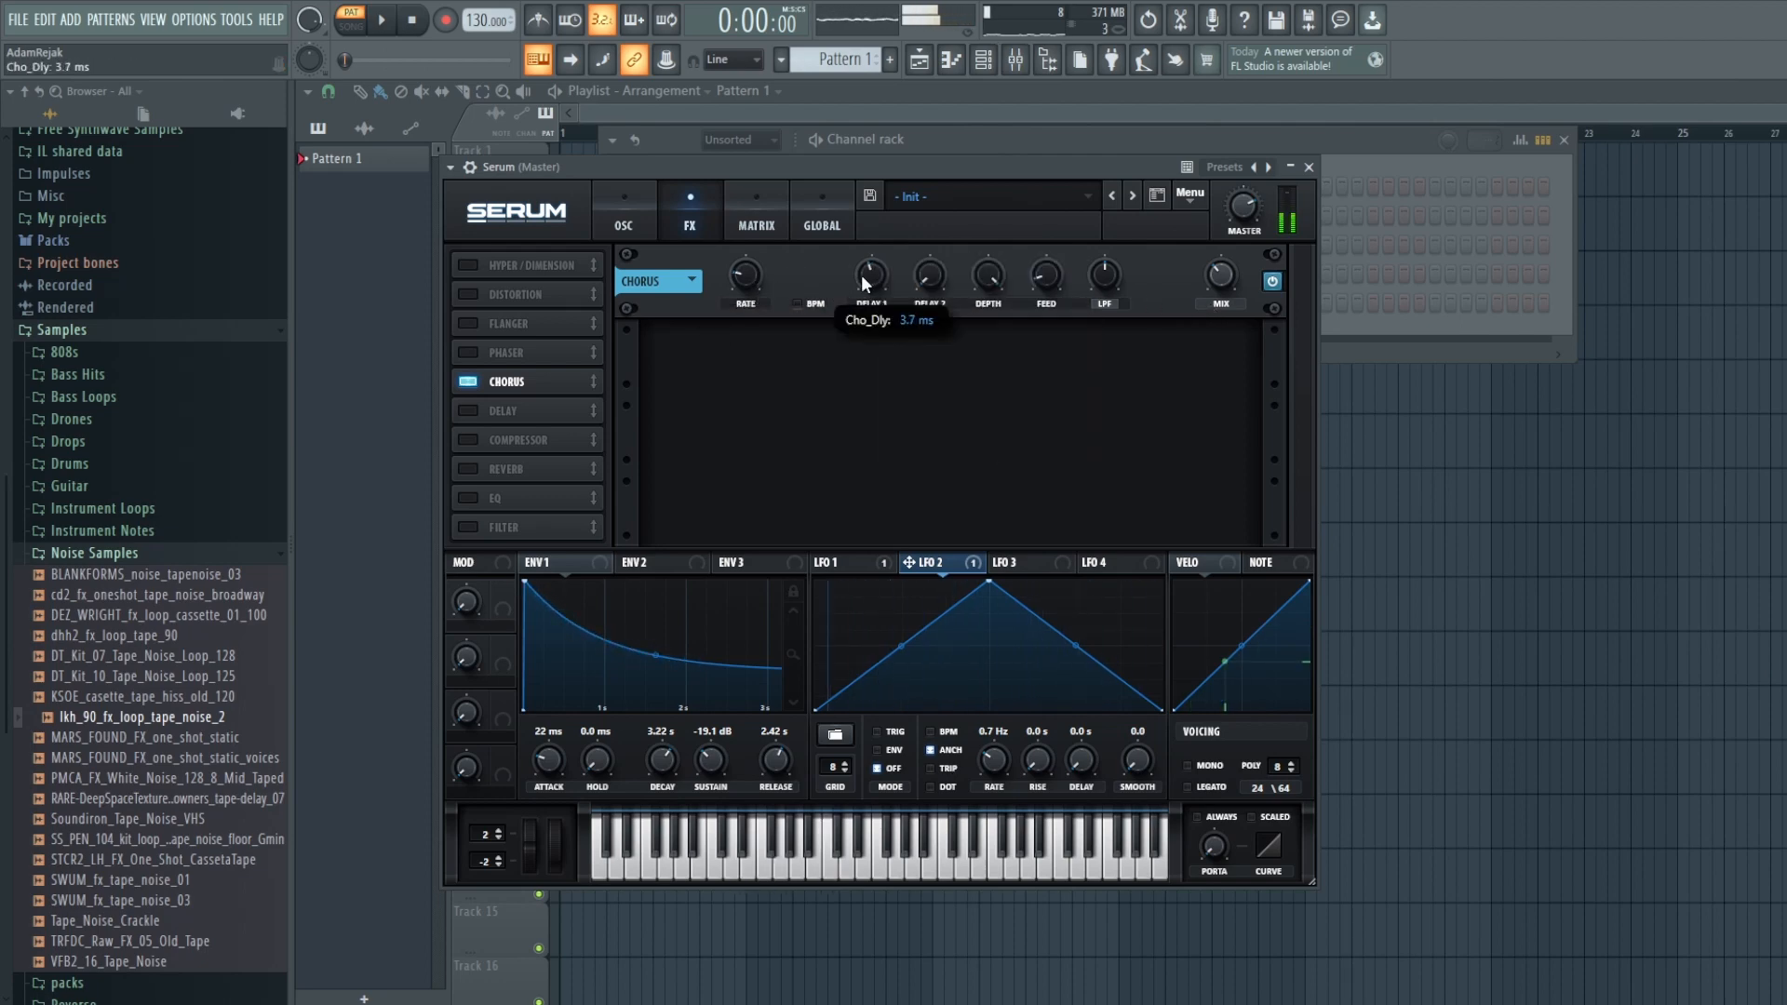
left_click_drag(862, 276, 863, 351)
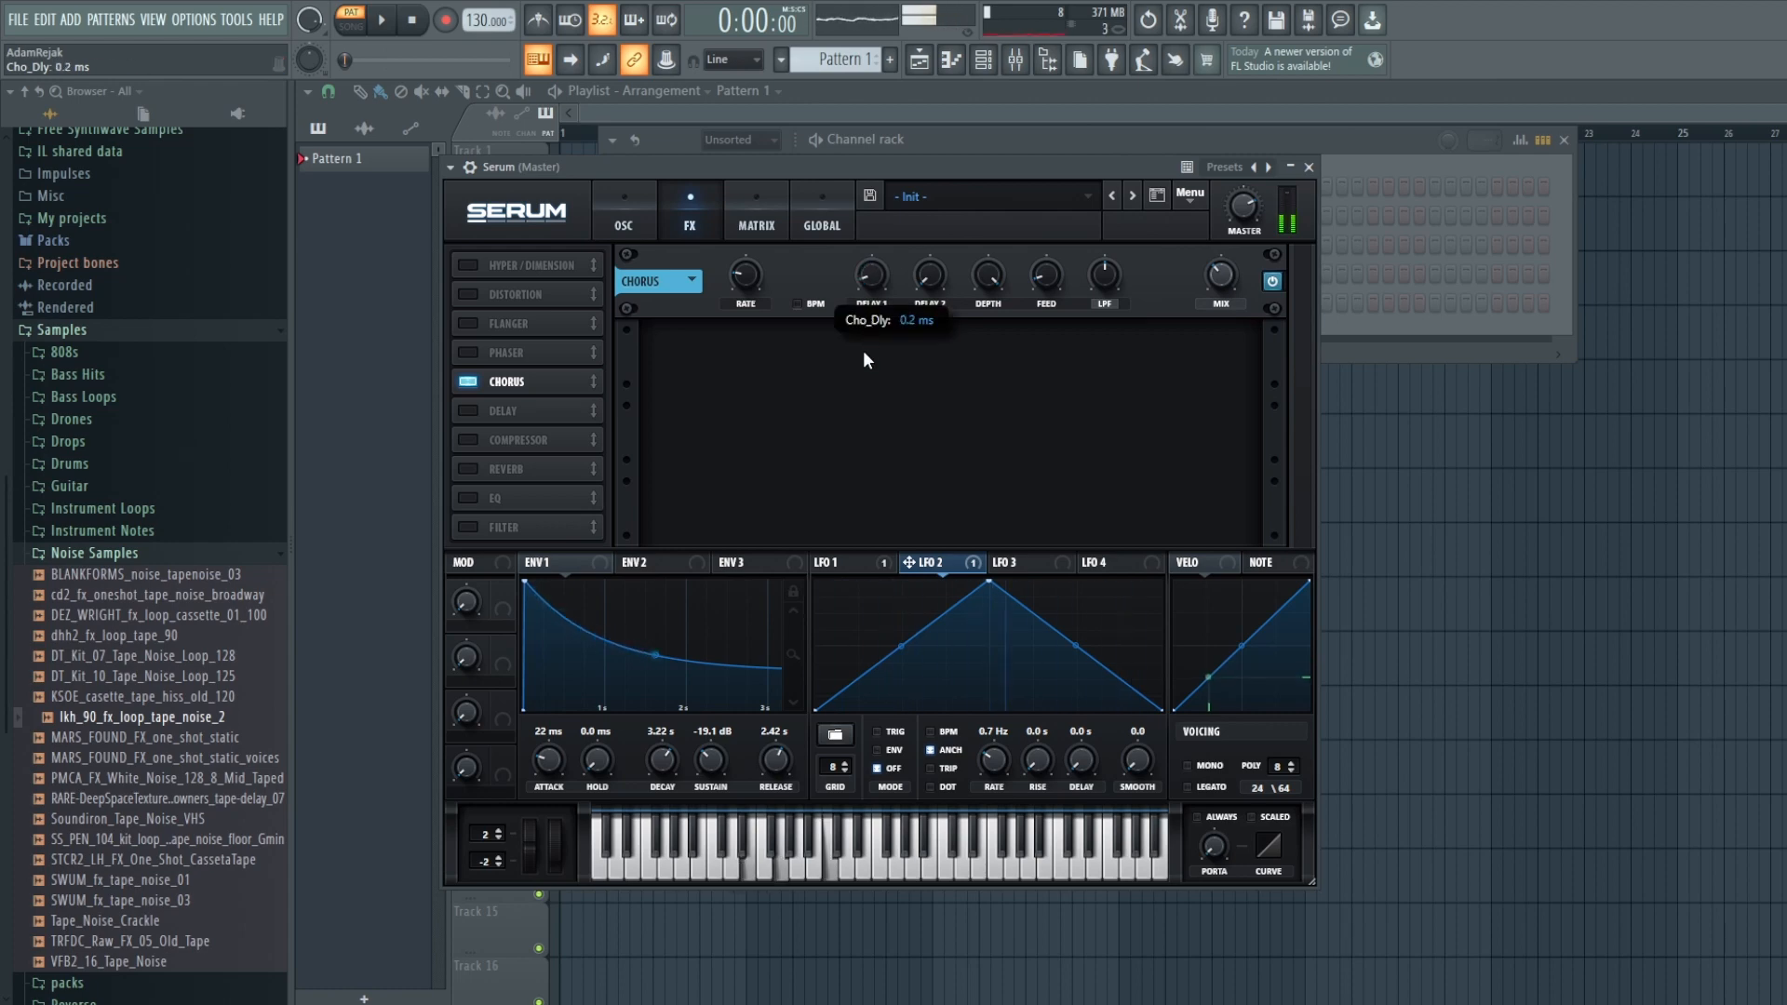
left_click_drag(1115, 284, 1109, 248)
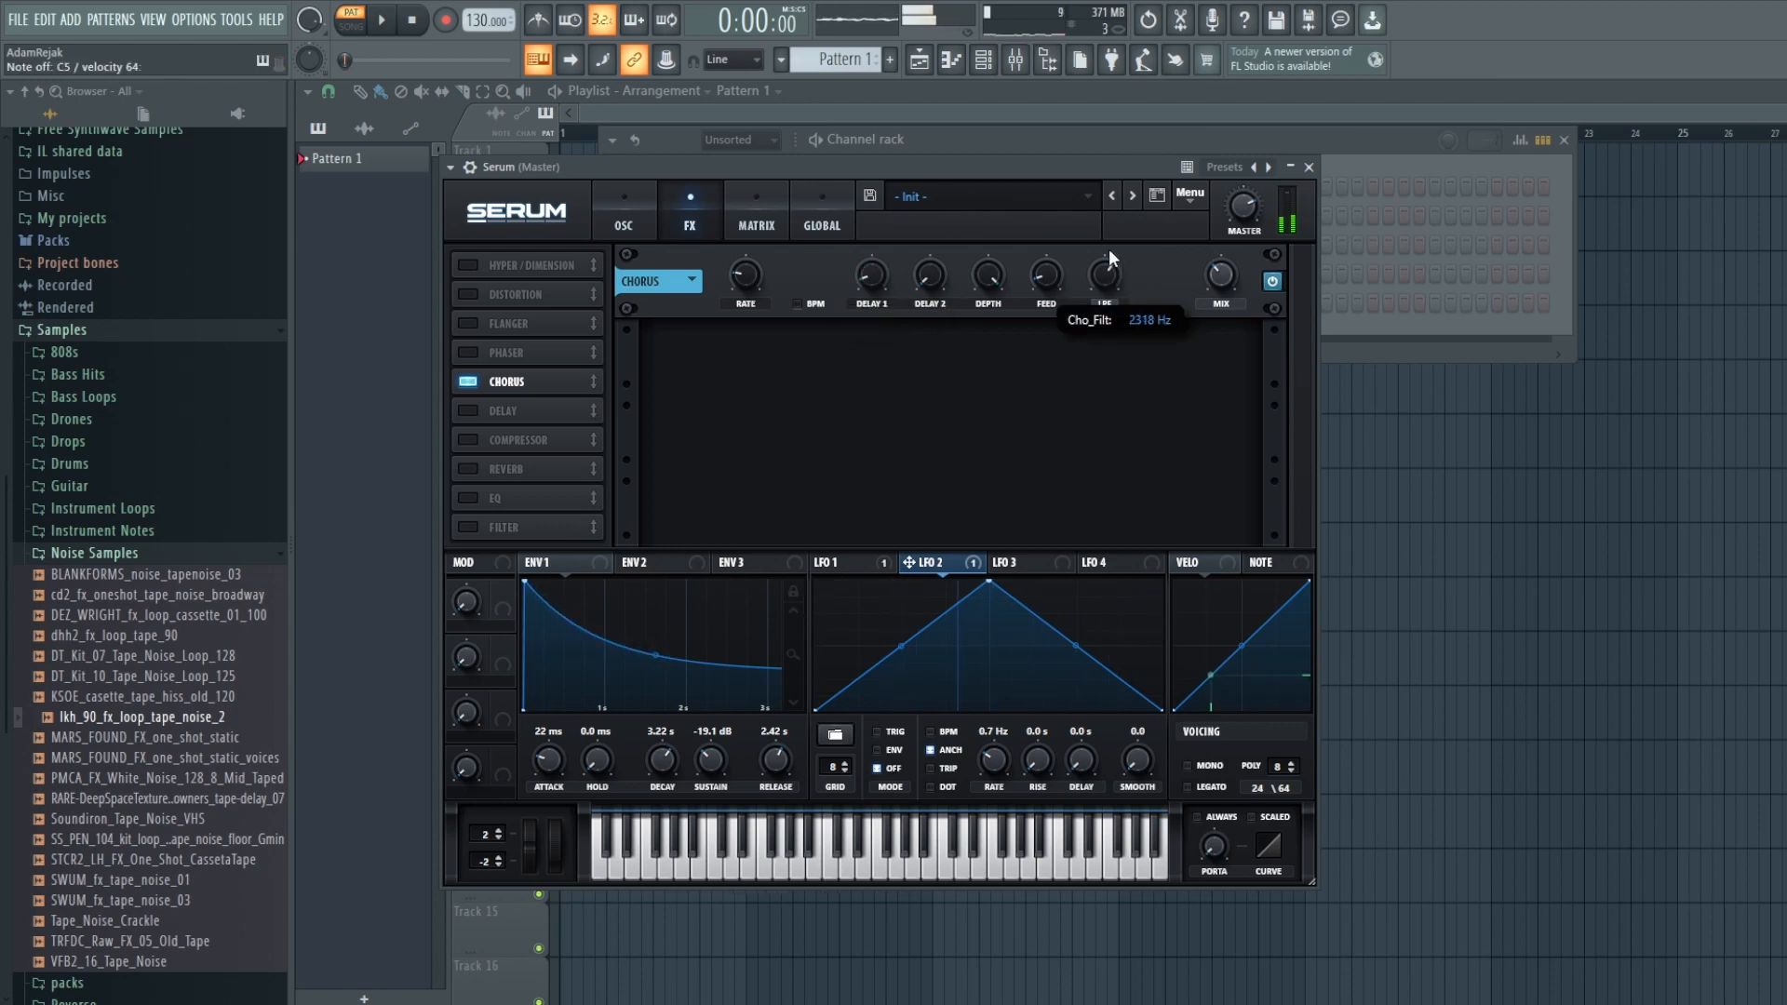
Step: Add a hall reverb with a slightly adjusted mix, and a delay with its filter at 1821 Hz and a bandwidth of 2.2
left_click(466, 472)
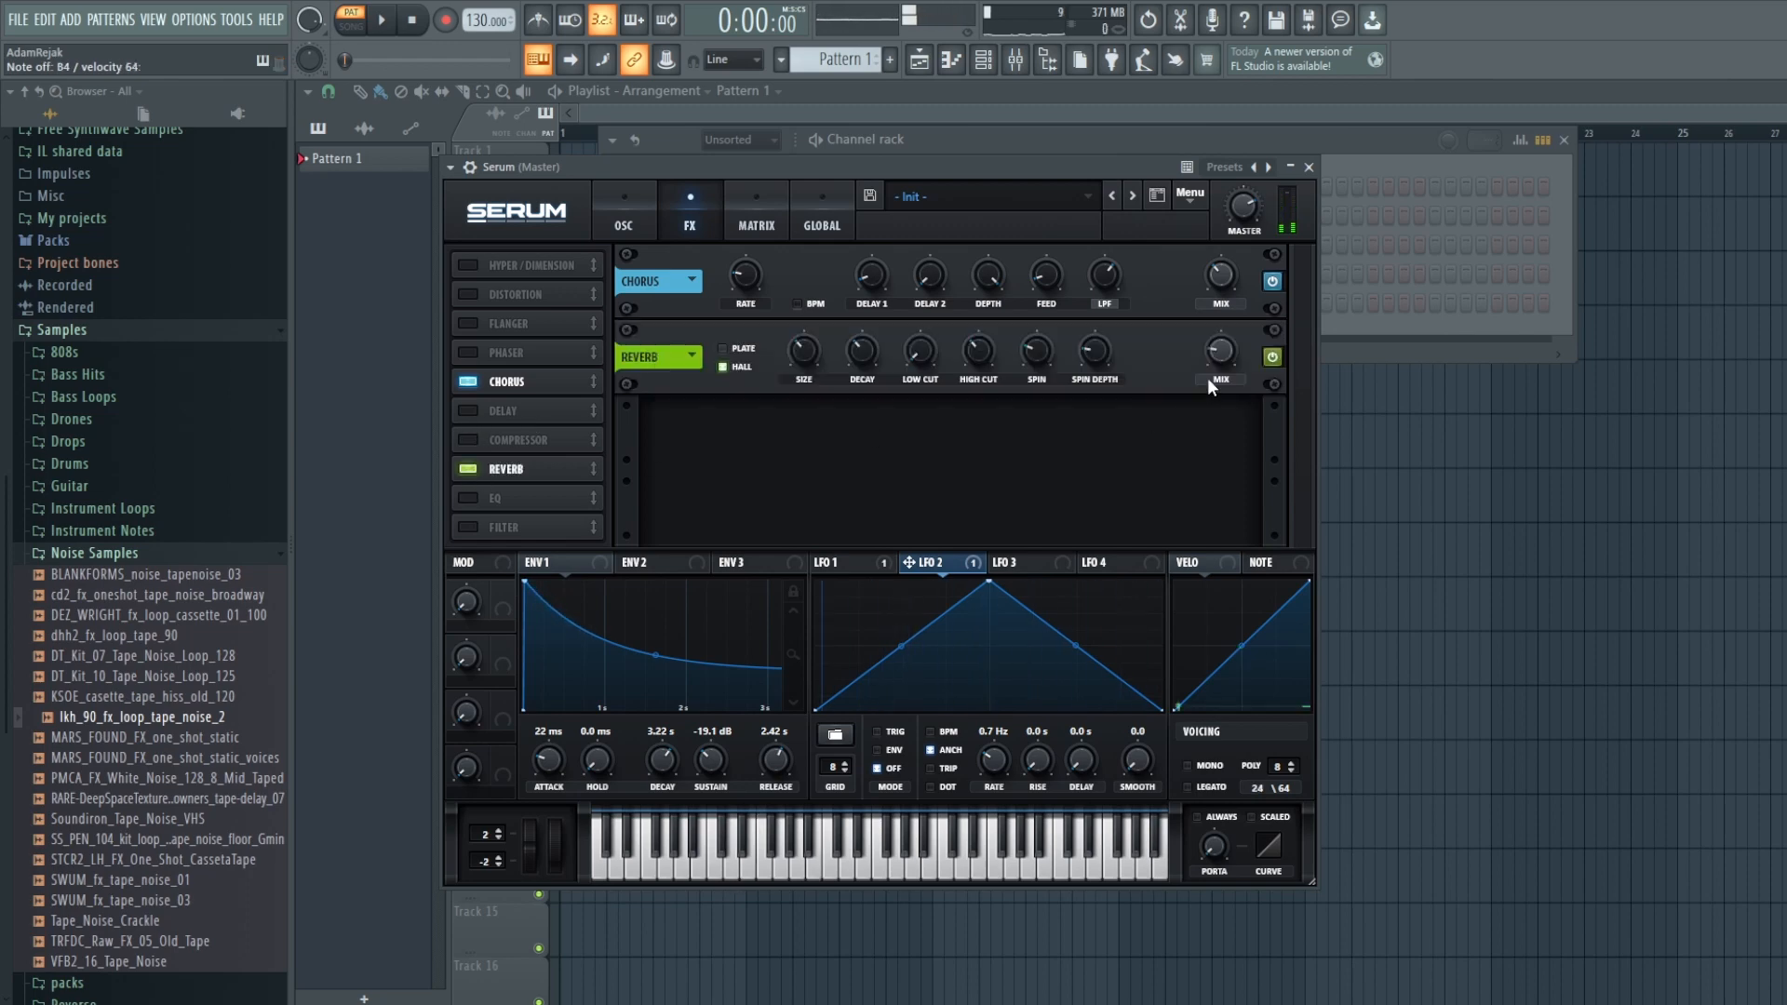
left_click_drag(1220, 350, 1217, 321)
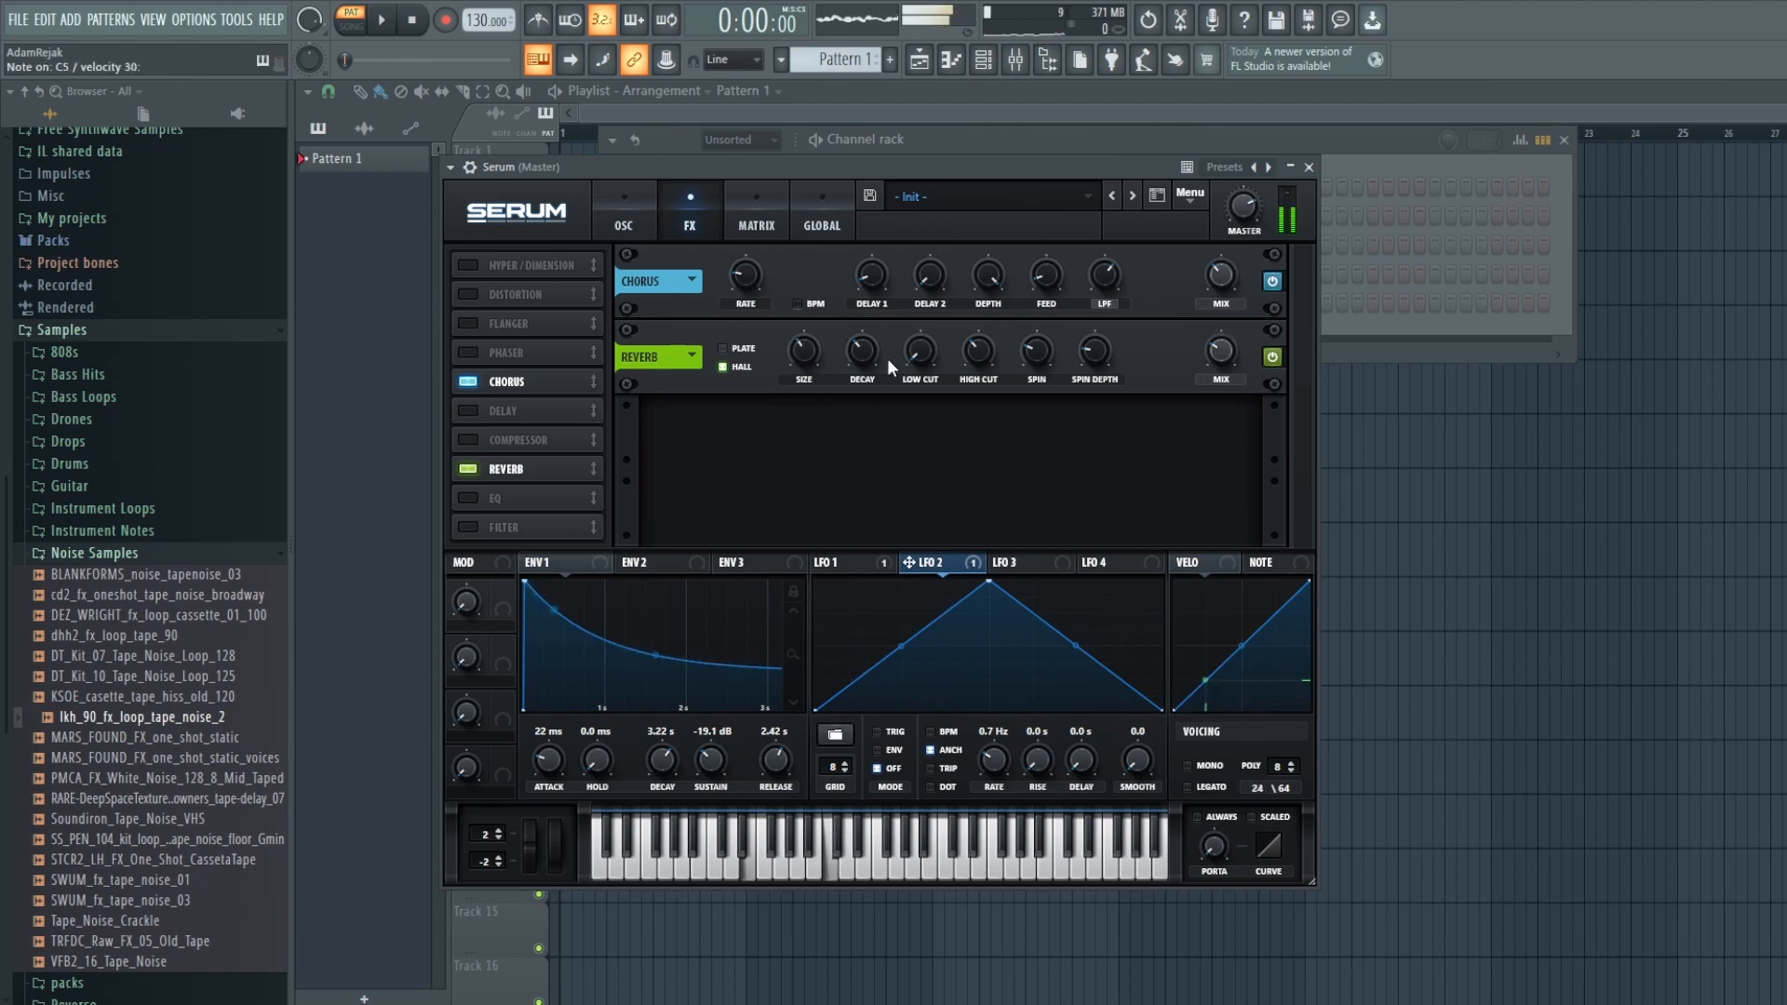
left_click(472, 408)
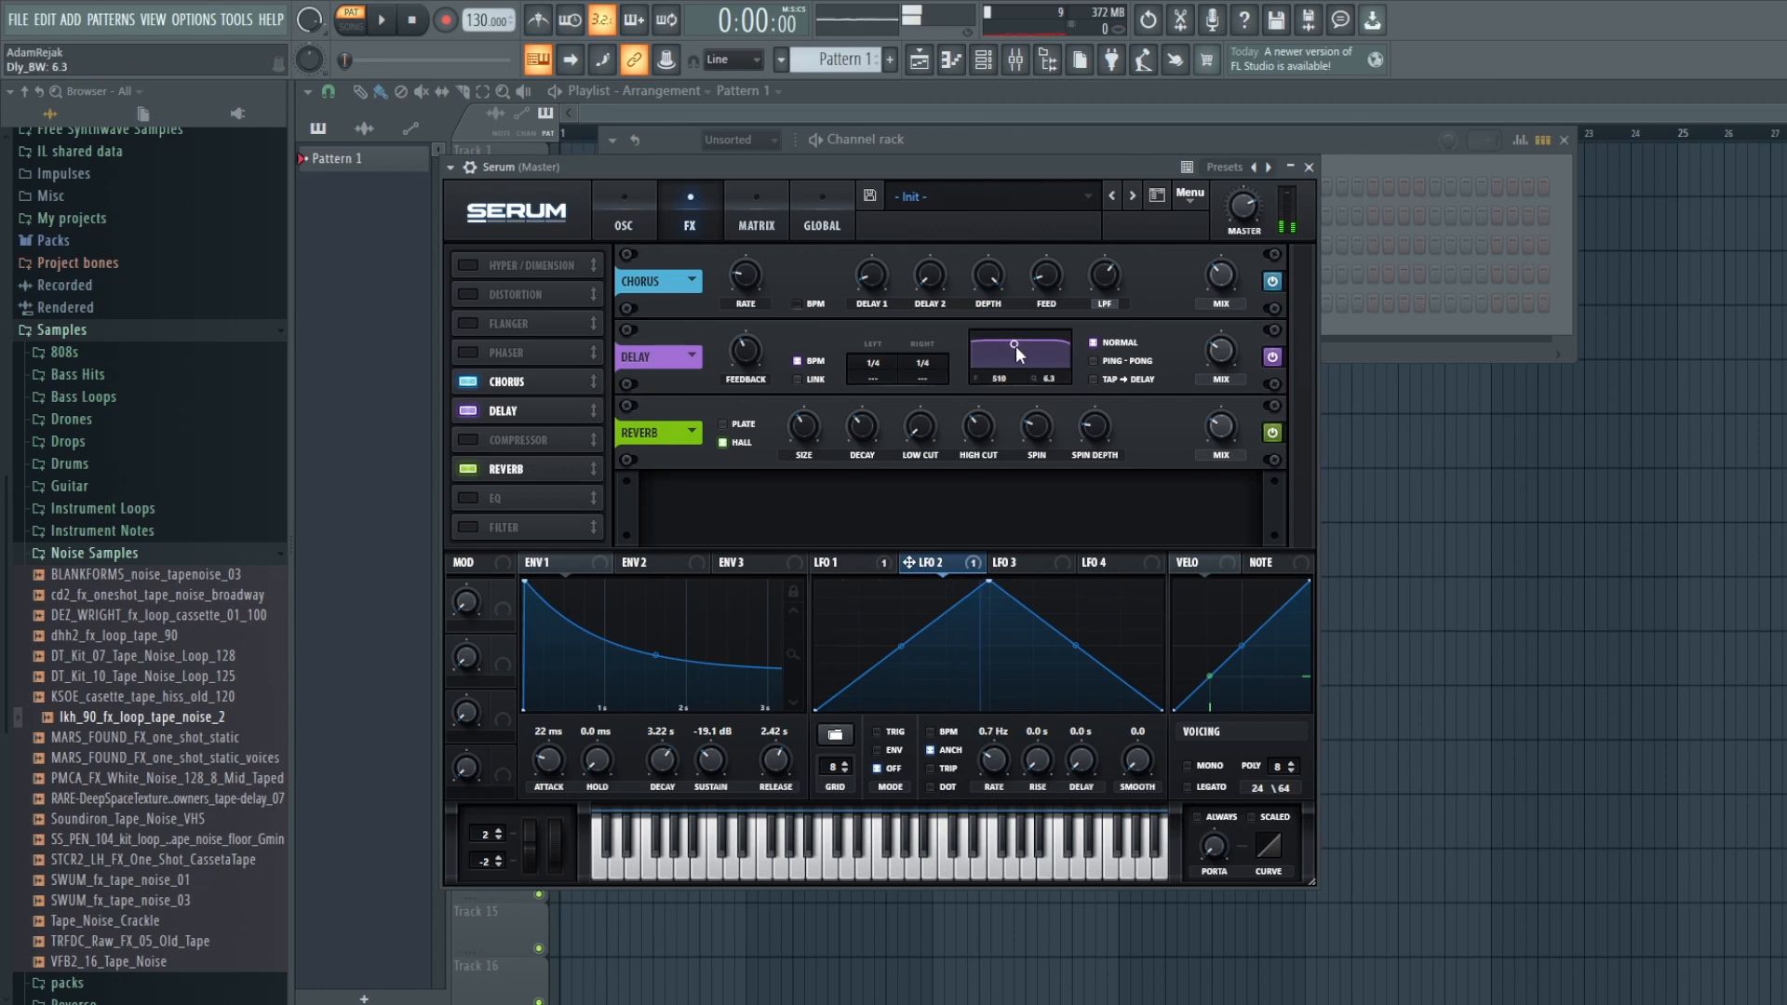
left_click_drag(1020, 343, 1035, 361)
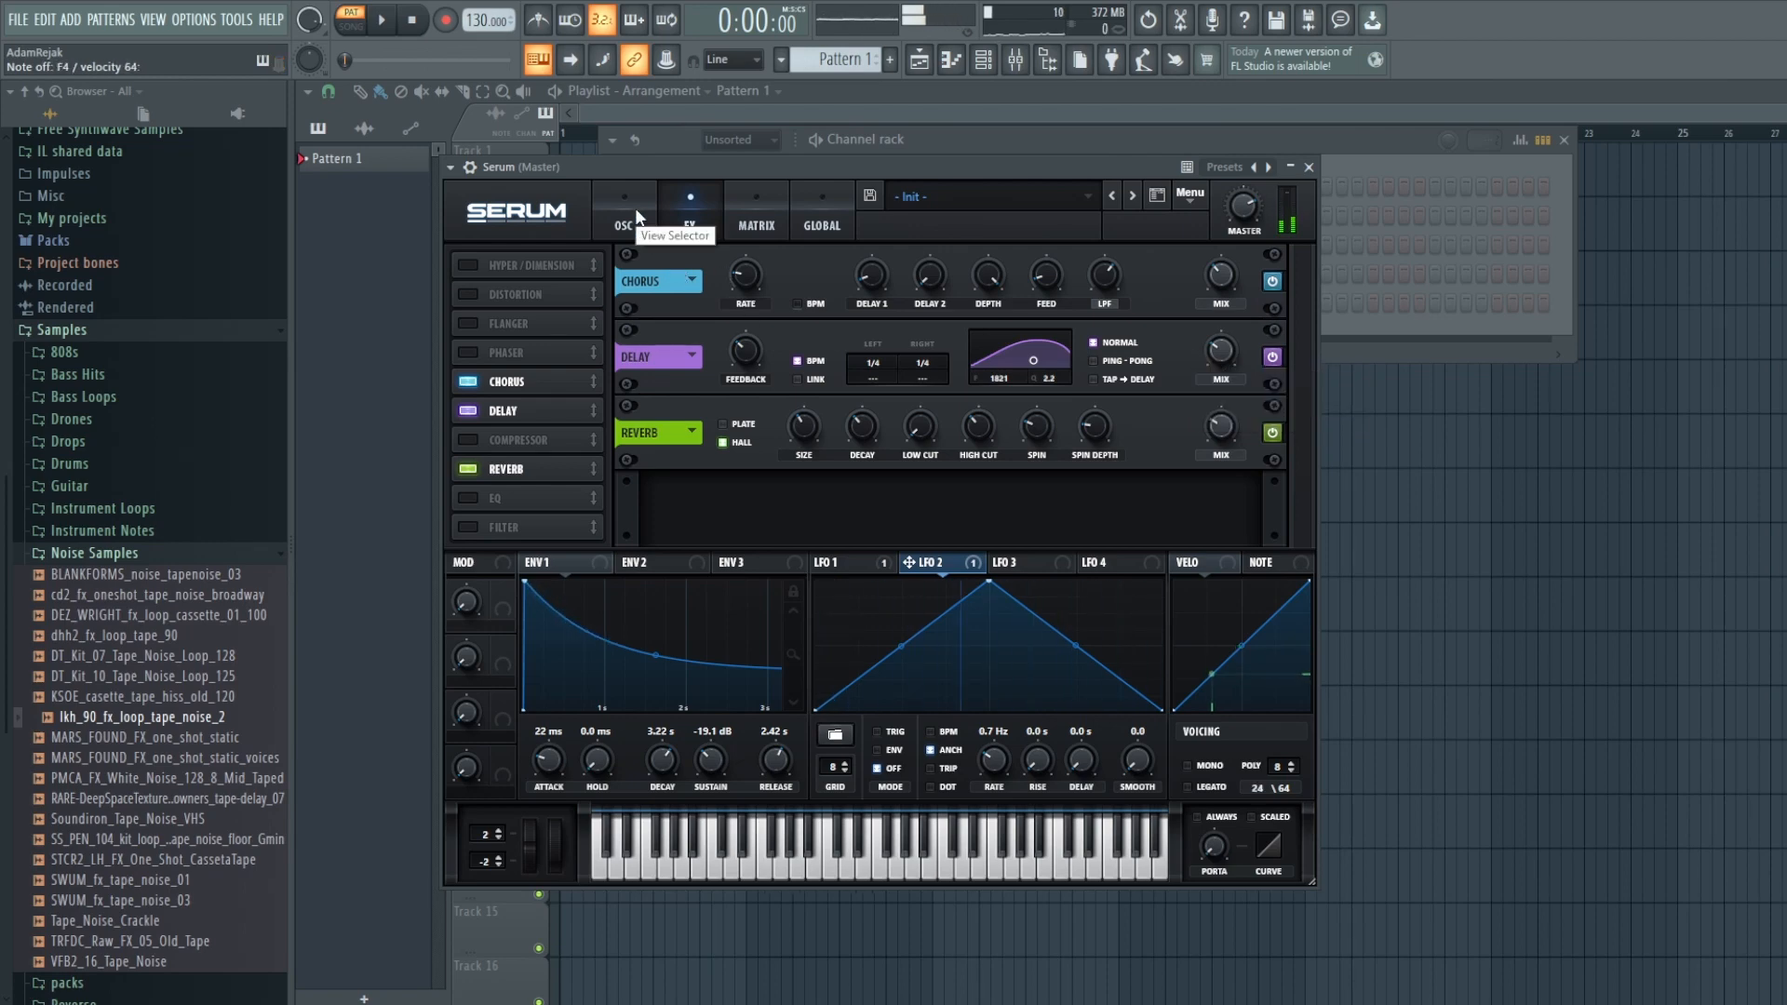
Step: Adjust the noise oscillator's level and enable the EQ effect with its low band set to a low cut
left_click(475, 505)
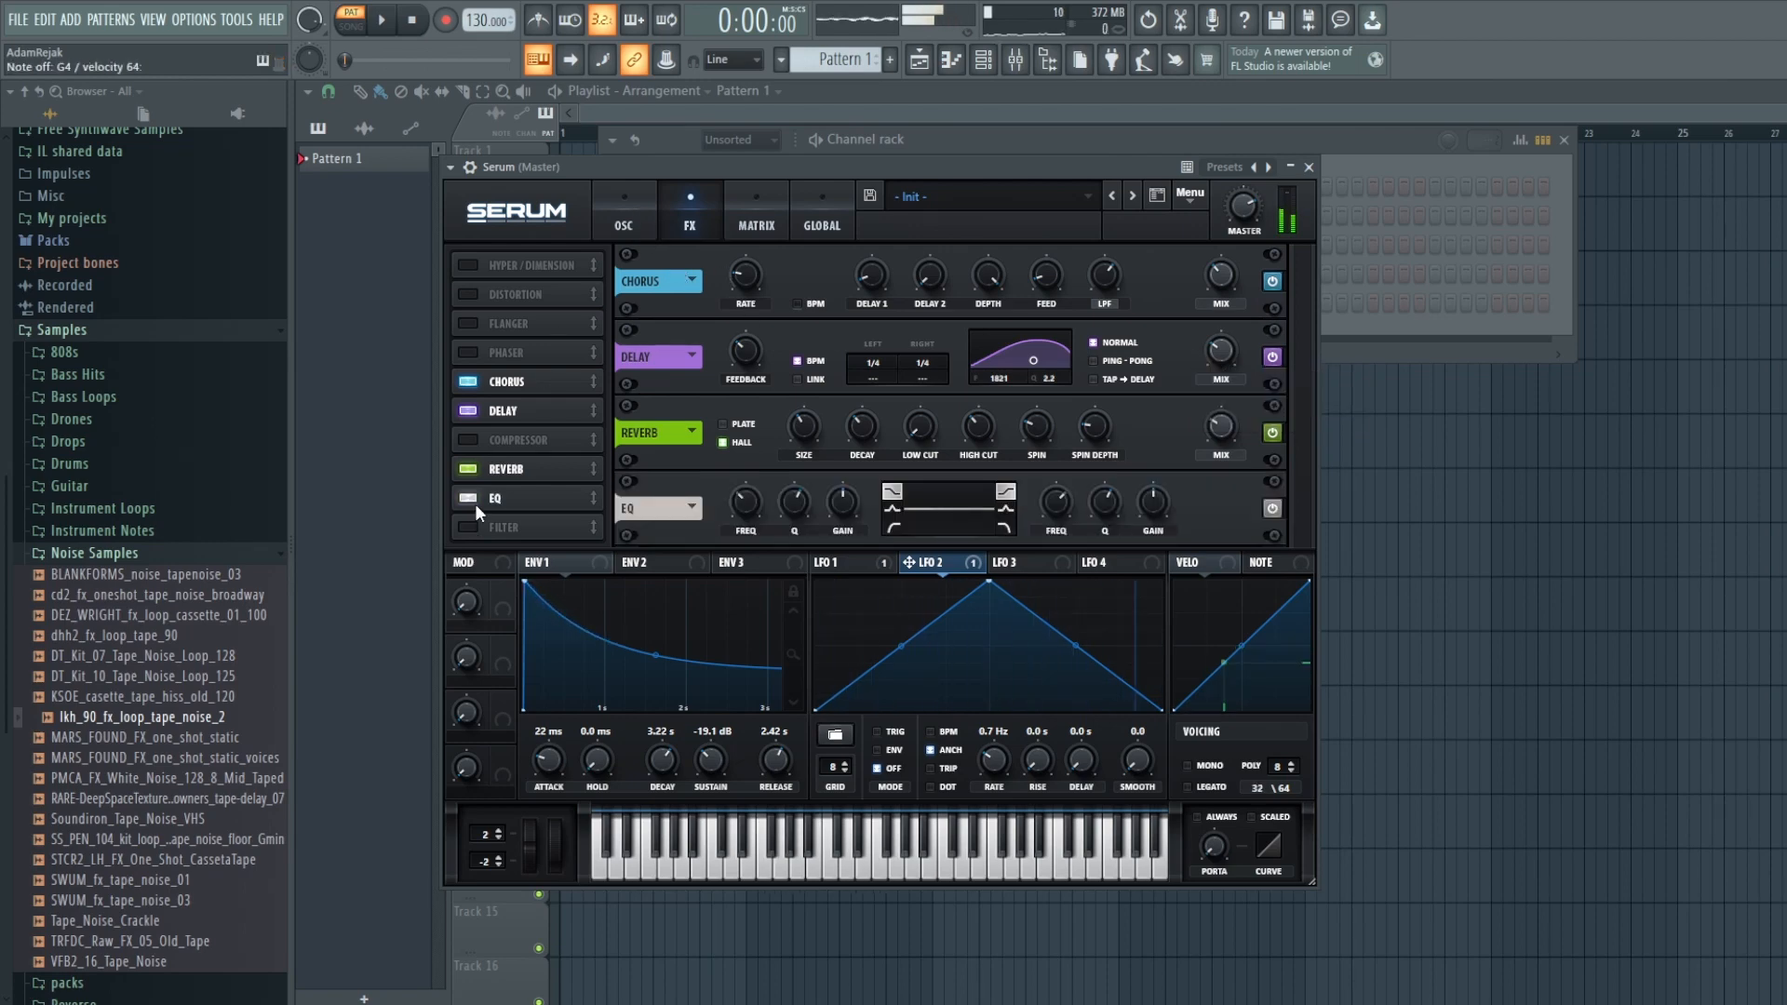
left_click(650, 214)
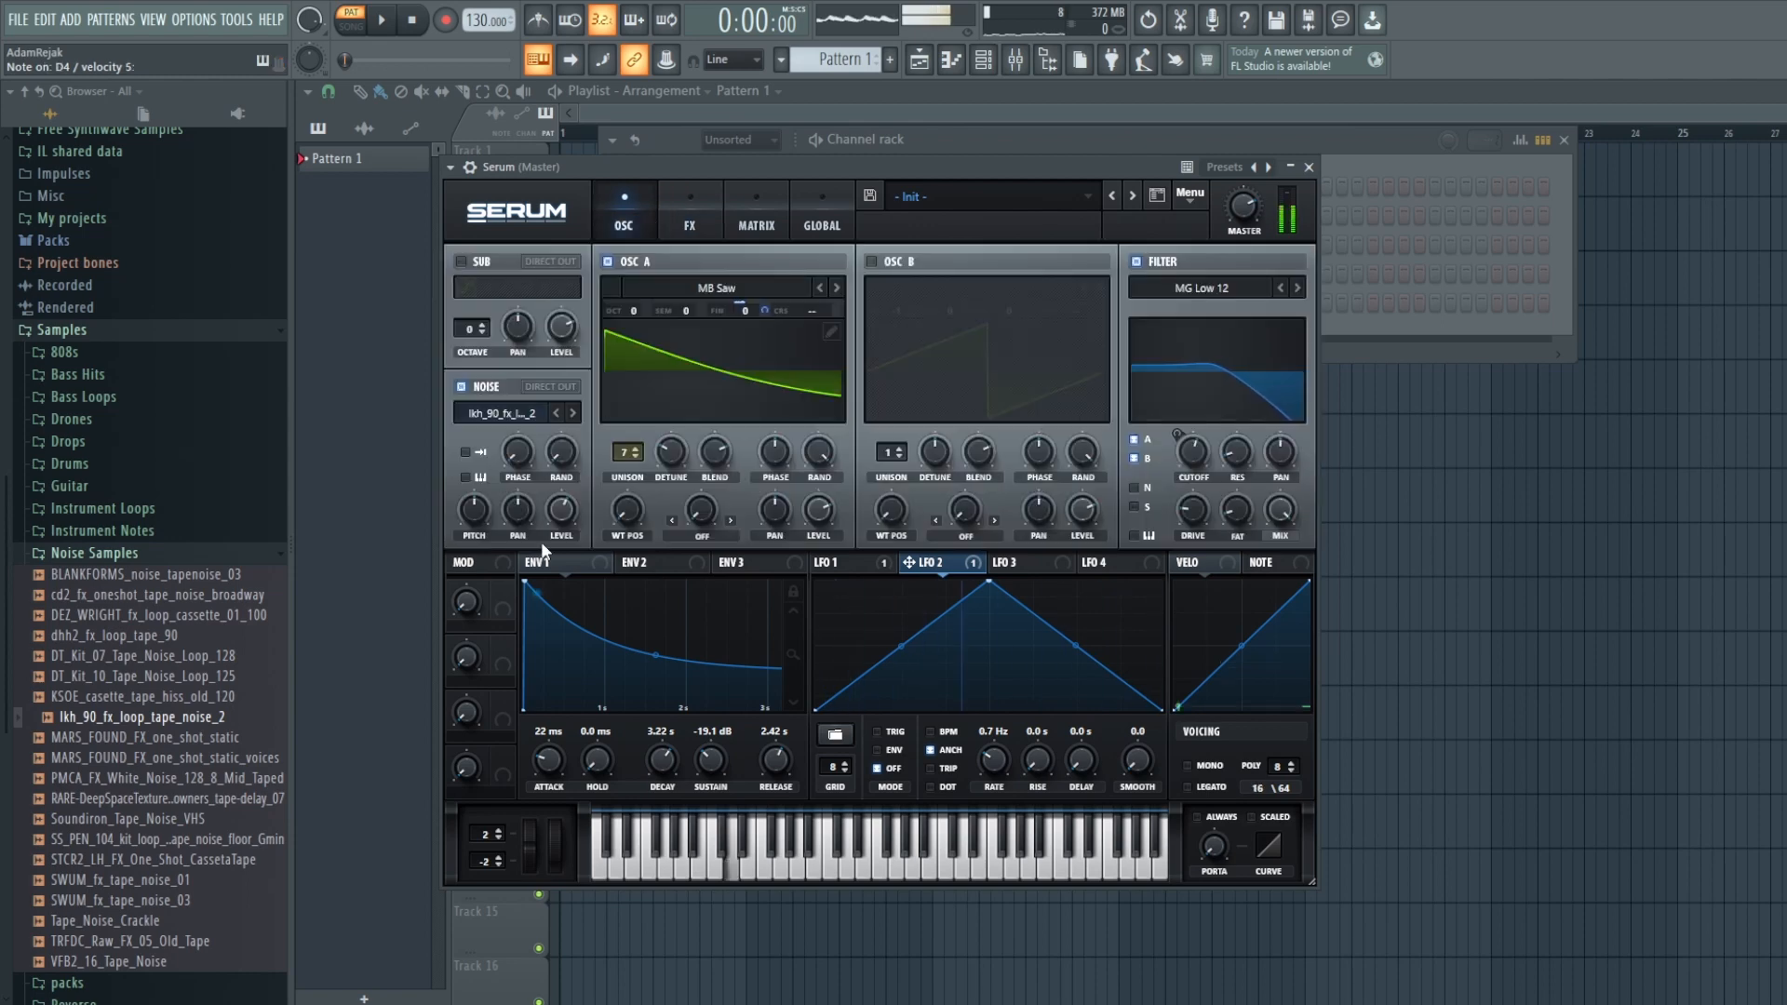
left_click_drag(550, 521, 550, 520)
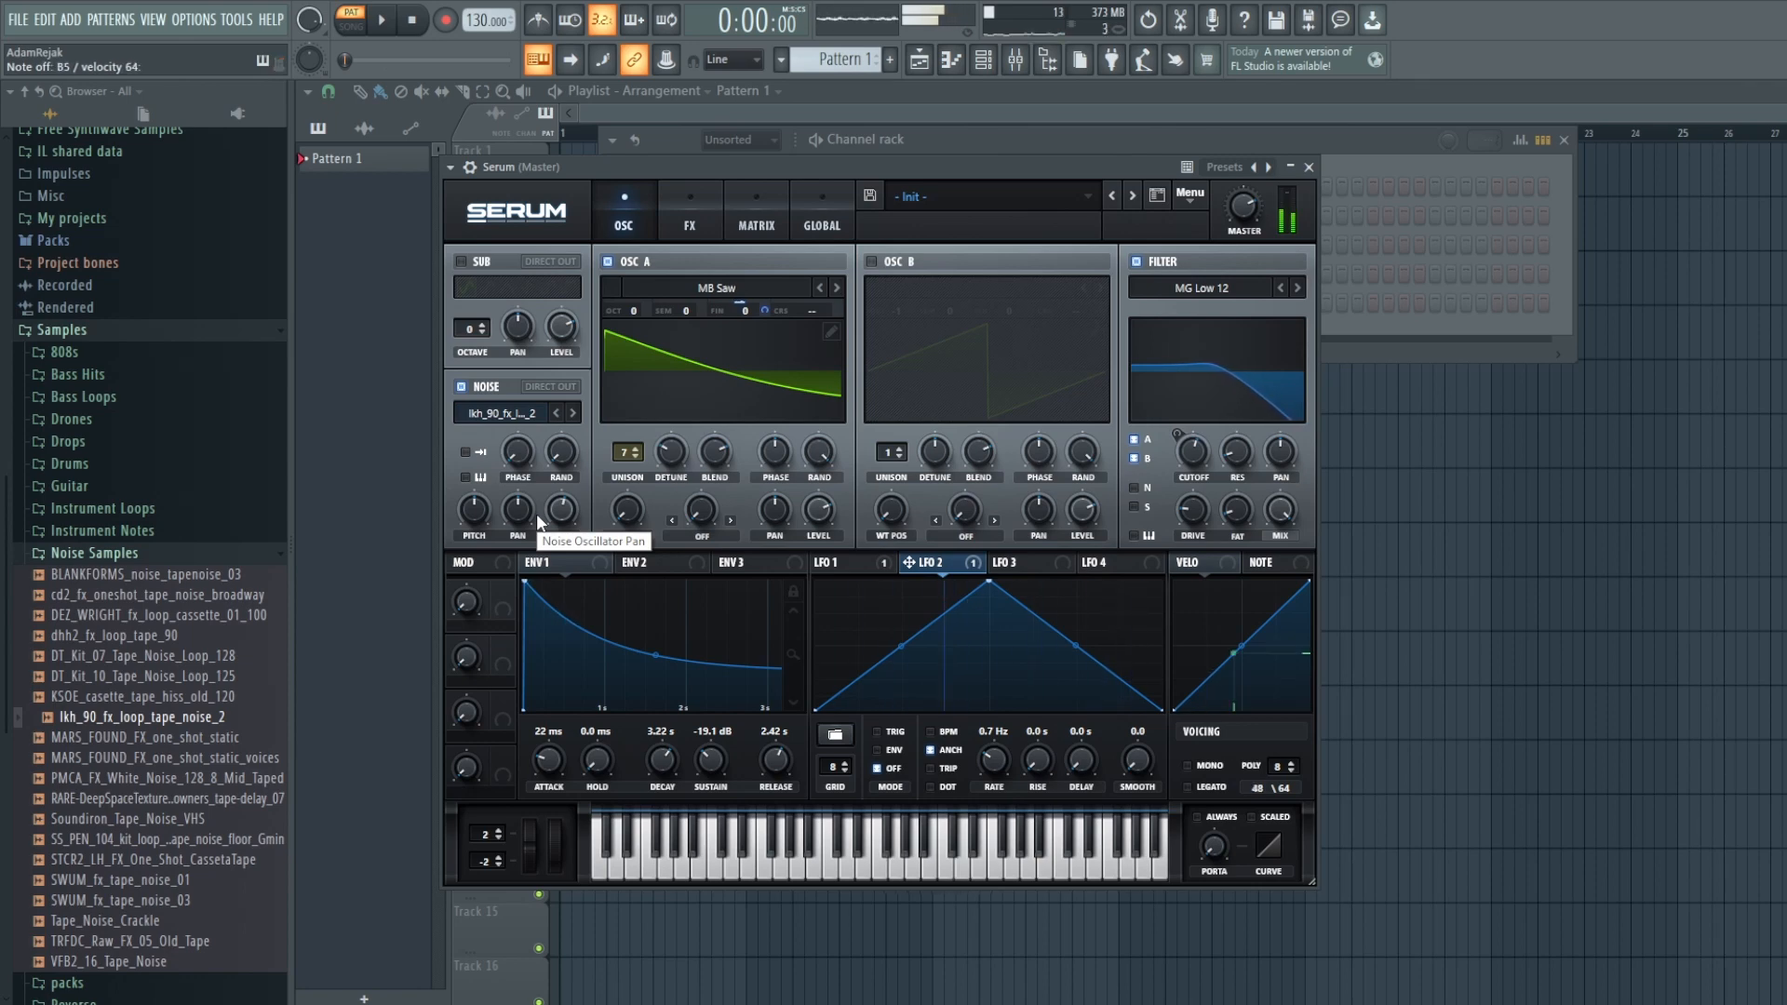
left_click(691, 214)
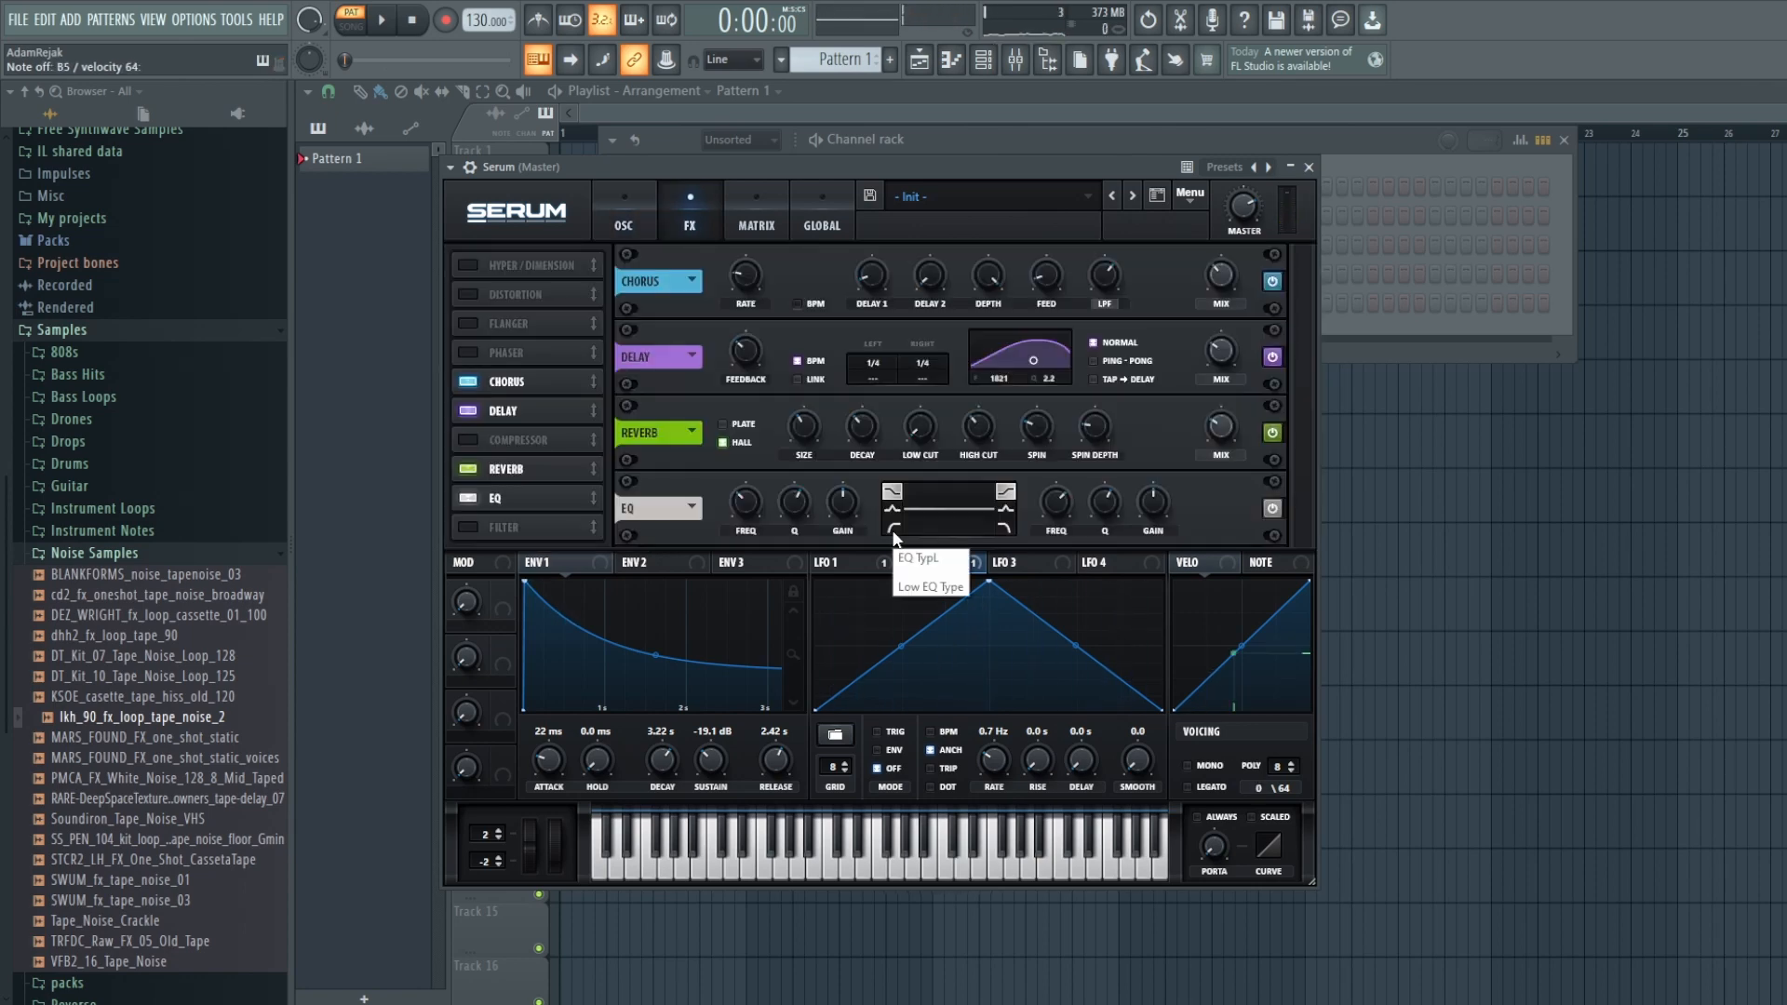
left_click_drag(801, 506, 741, 533)
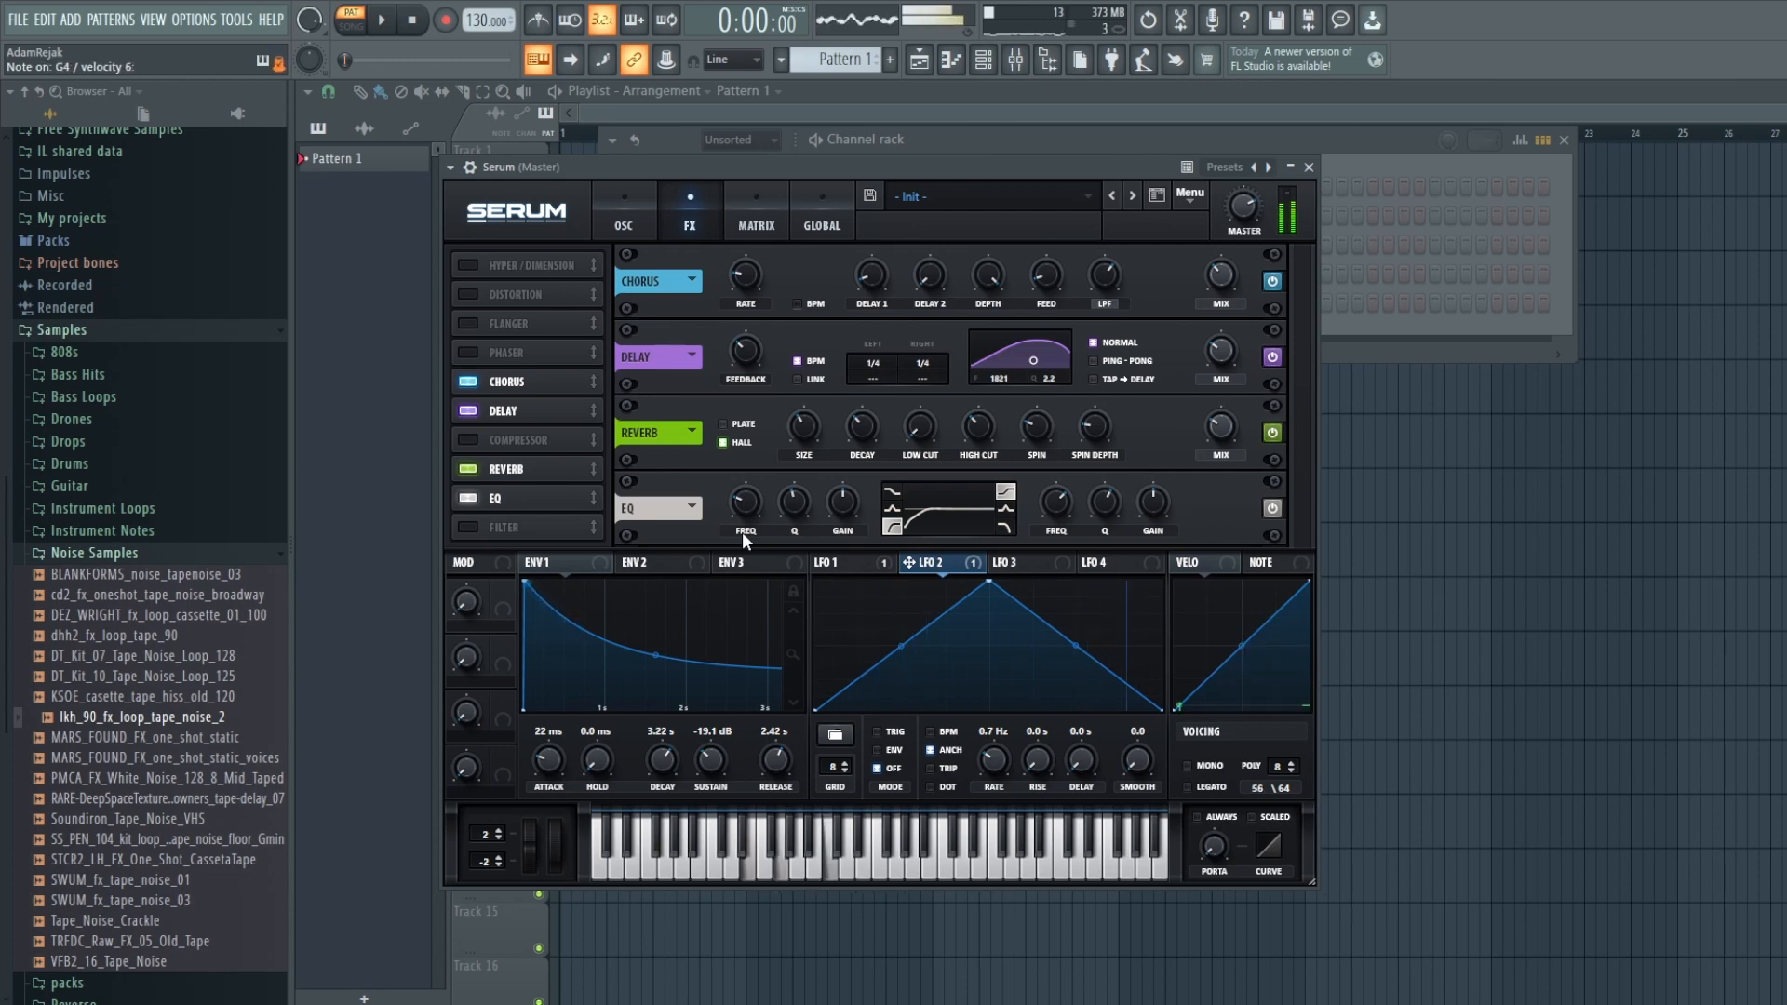
Step: Try out Osc A's wavetable position, leaving it at 1, and set its warp mode to Bend +/-
left_click(639, 227)
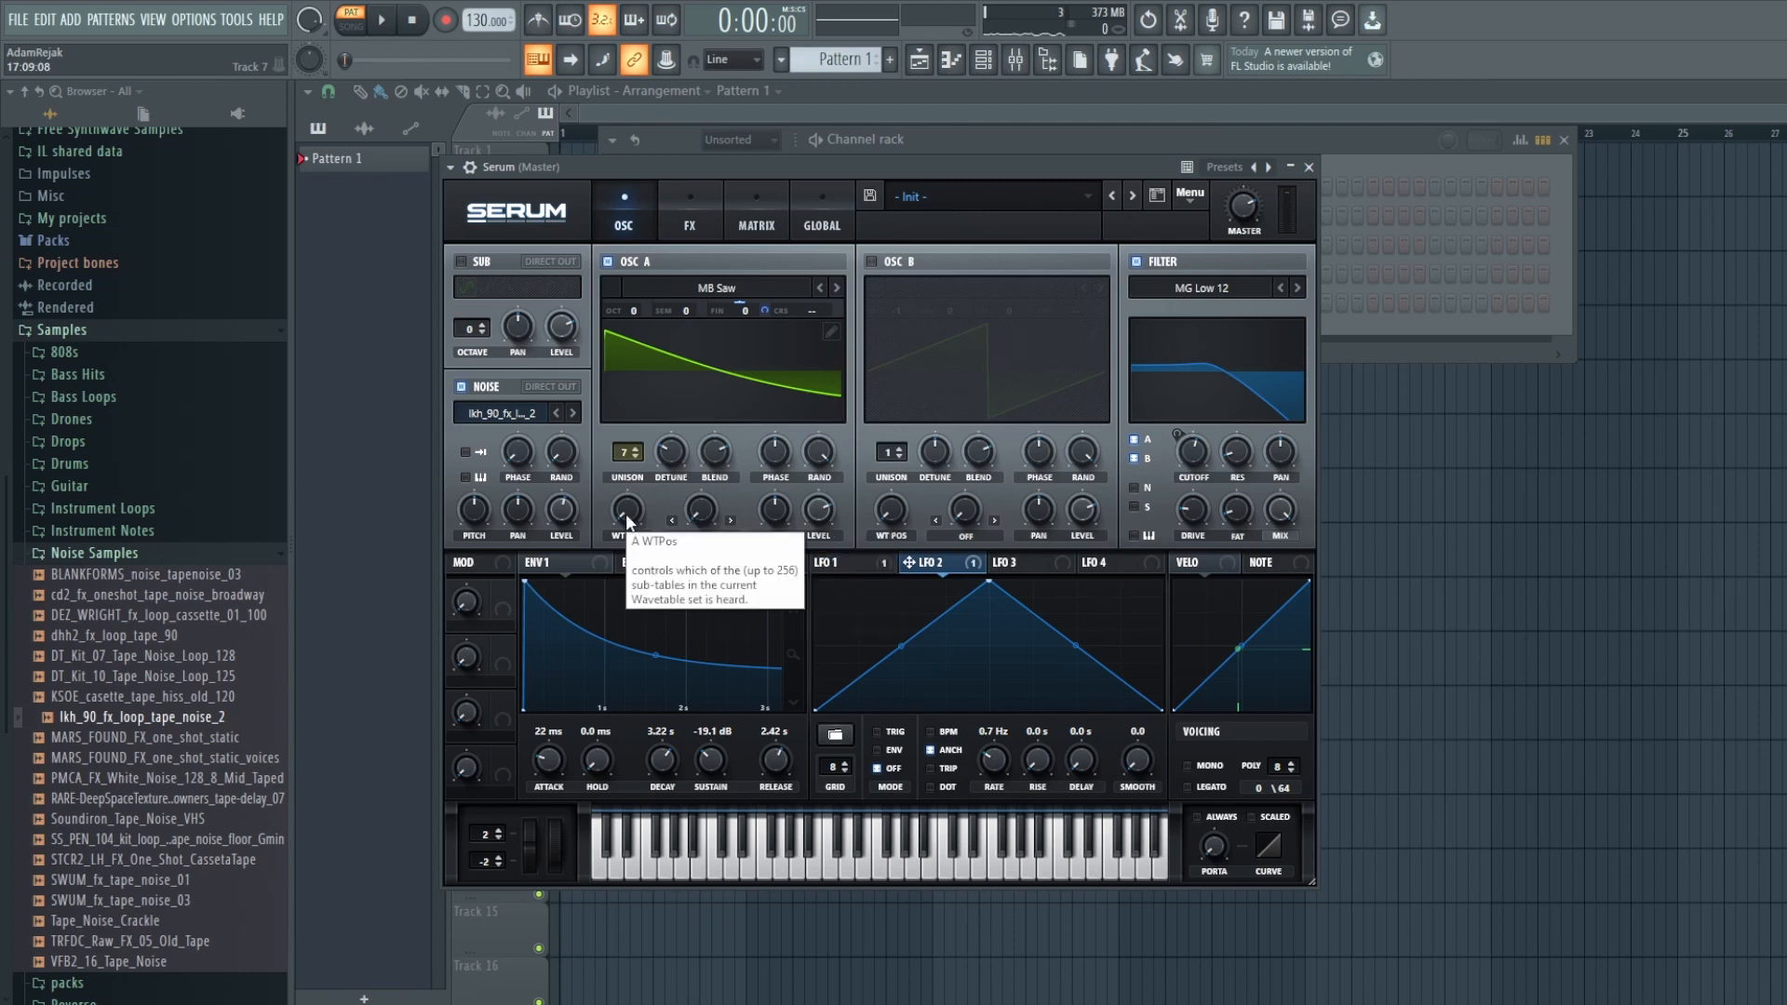
left_click_drag(628, 521, 626, 354)
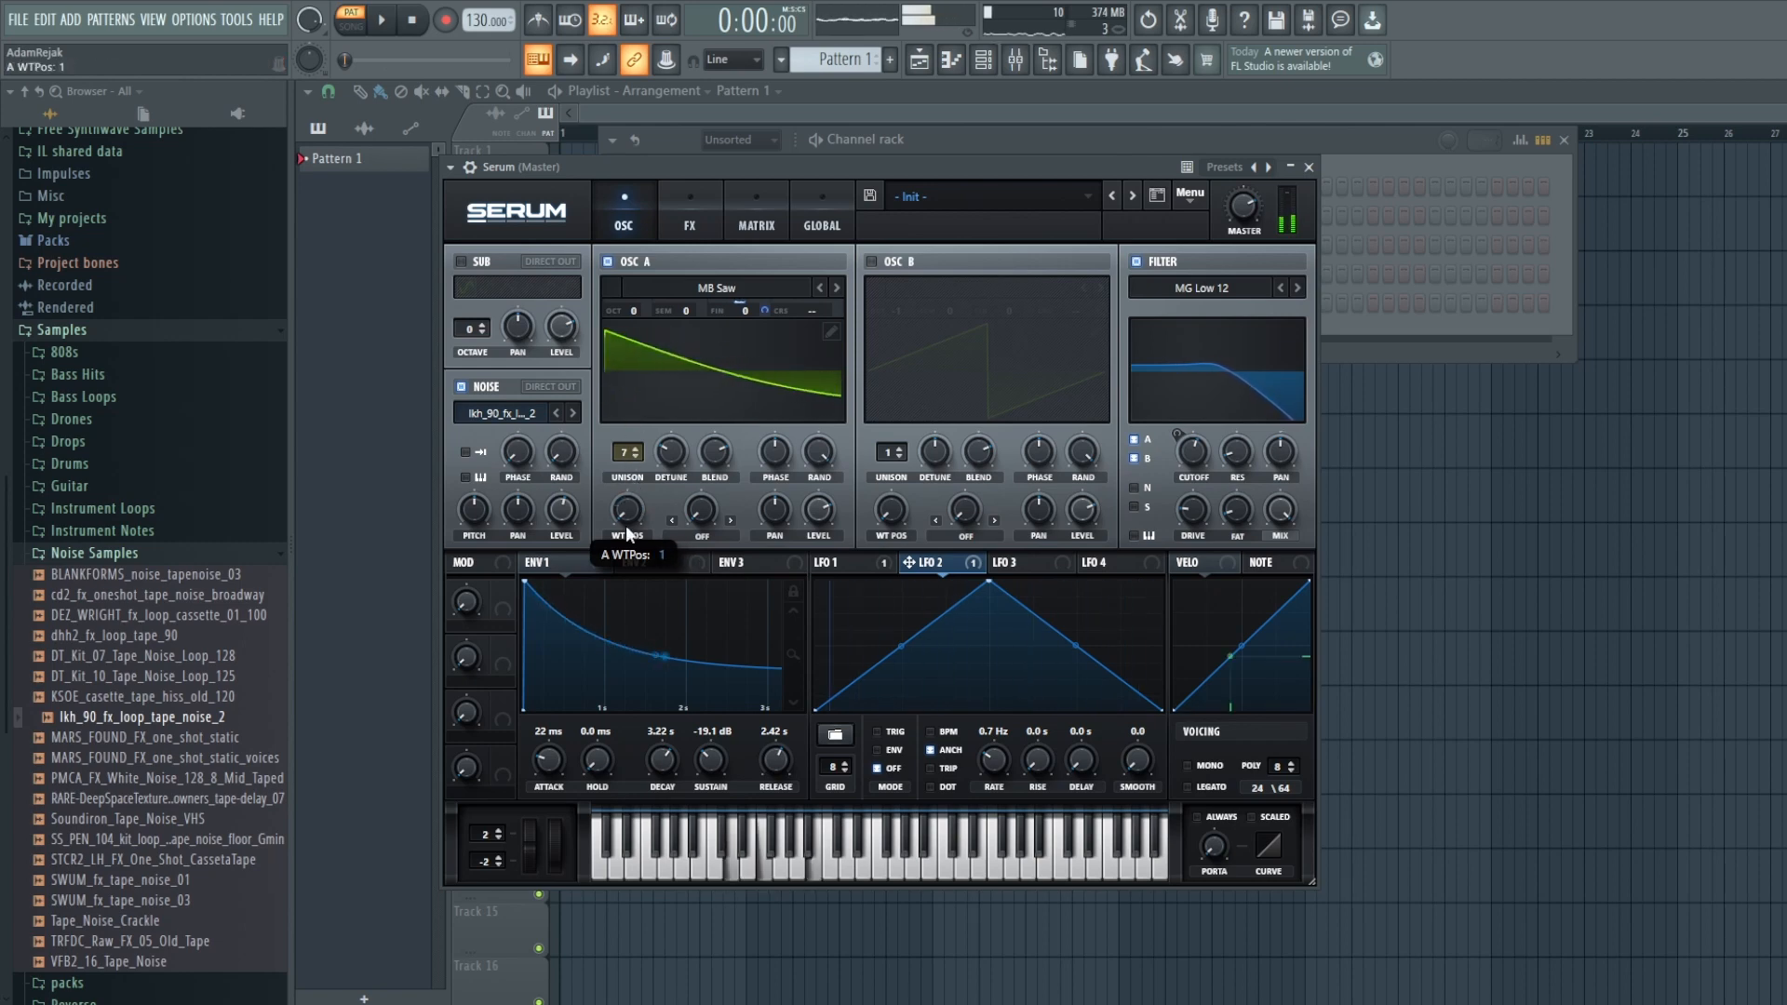
left_click(700, 535)
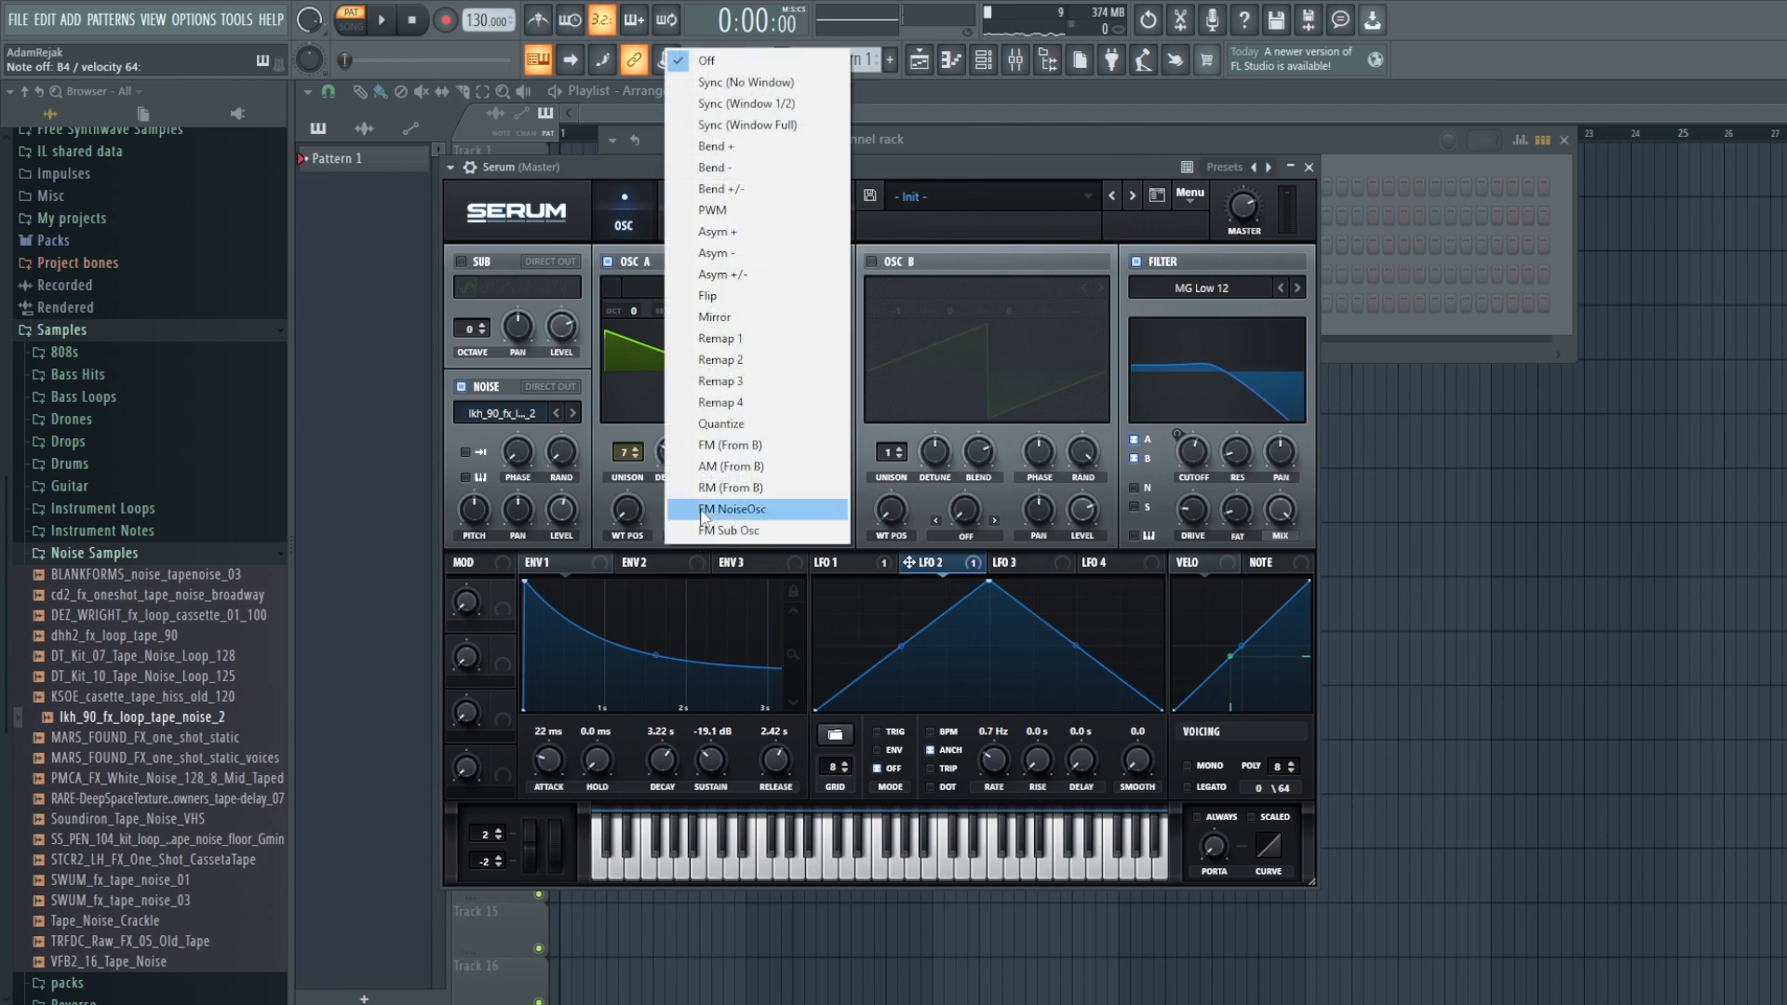
left_click(748, 168)
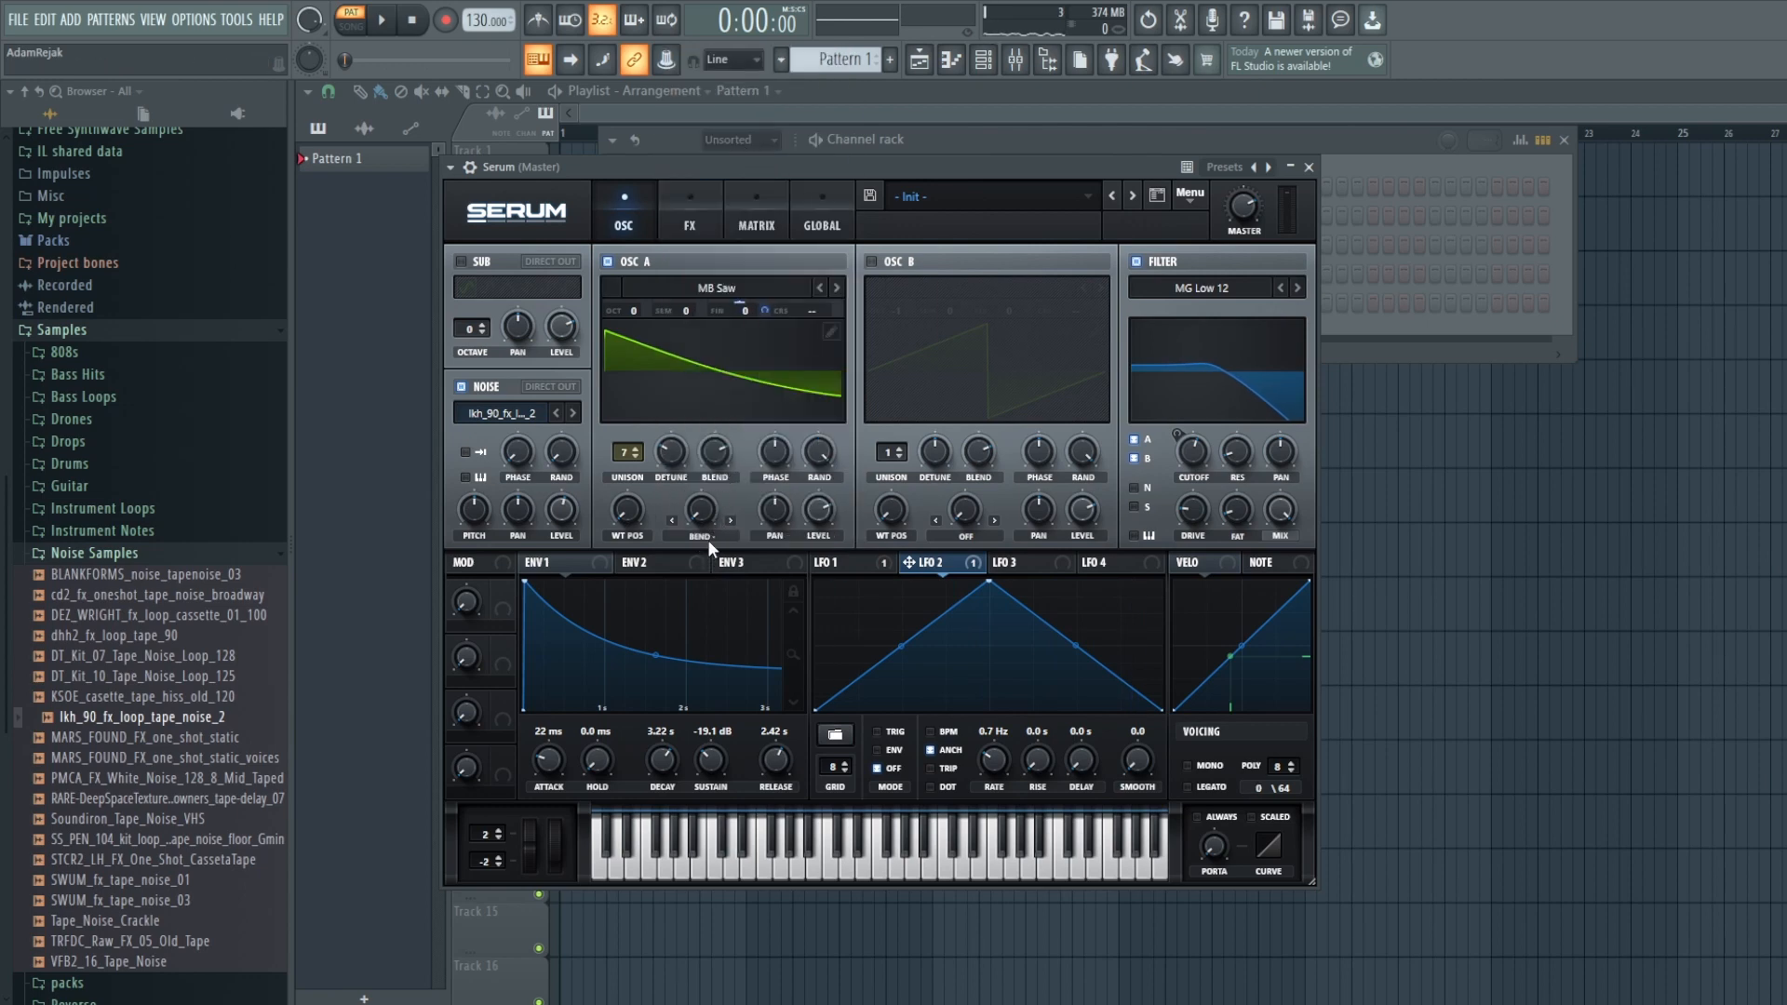
left_click(702, 536)
left_click(735, 186)
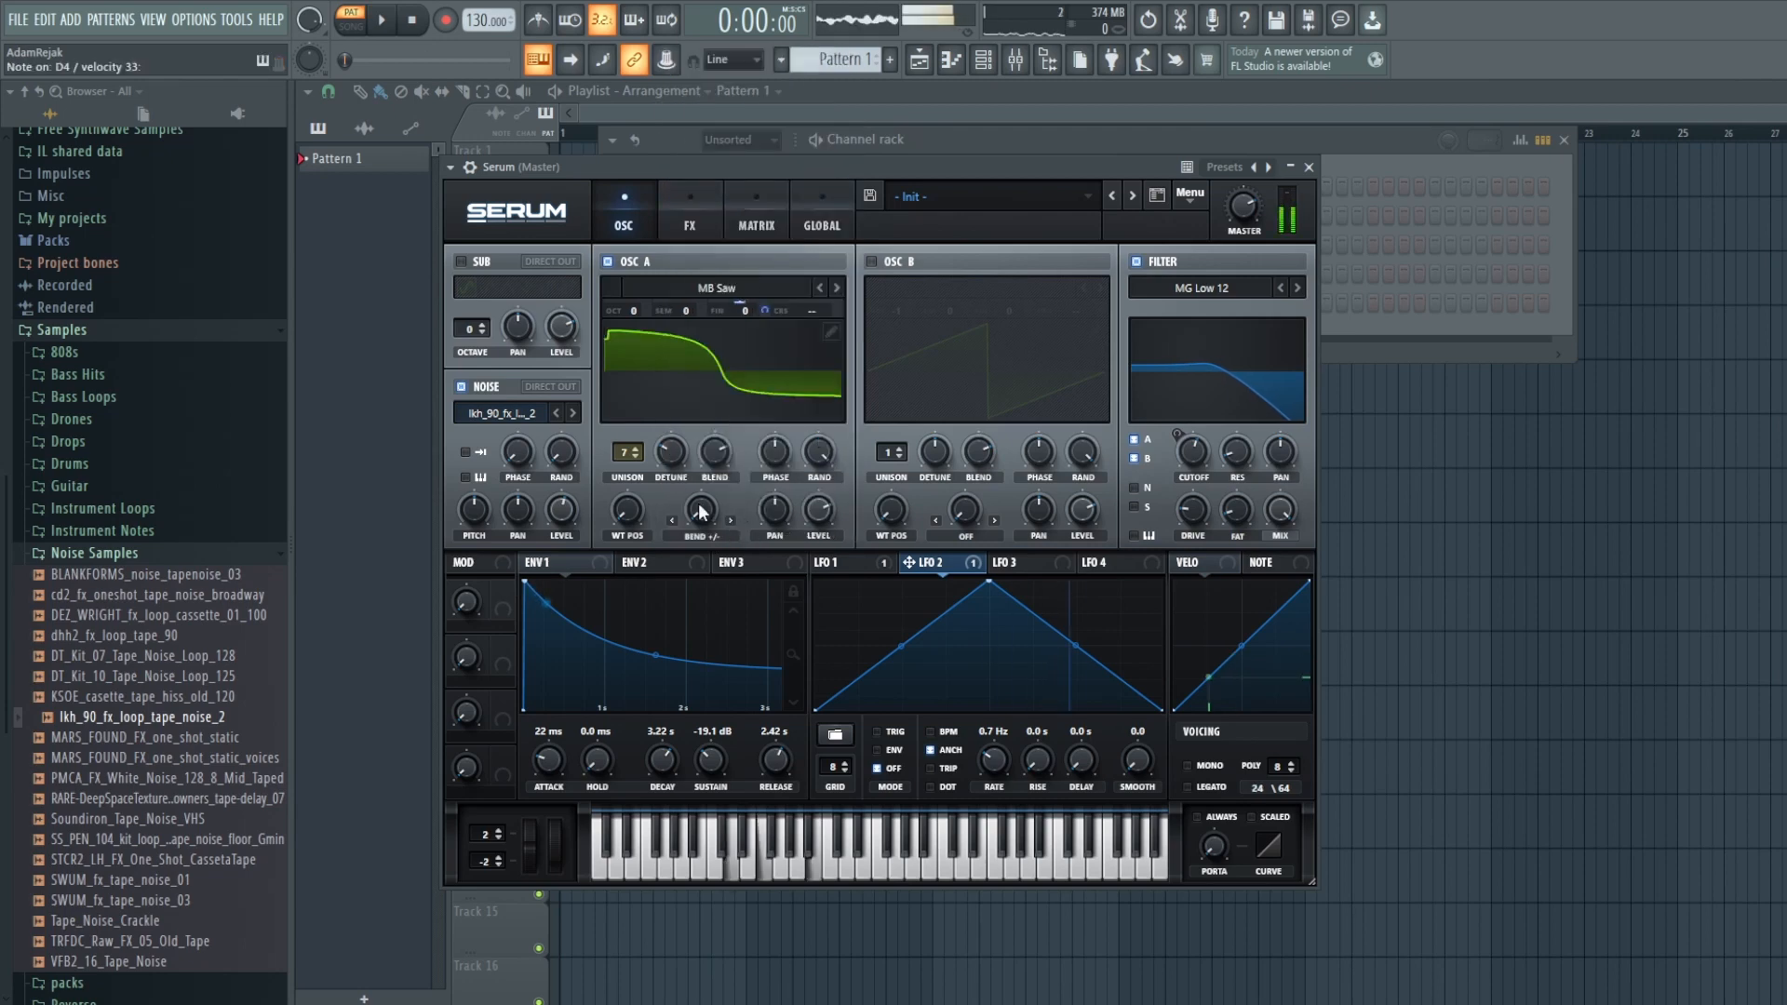
mouse_move(705, 517)
left_mouse_down()
mouse_move(689, 549)
mouse_move(686, 305)
mouse_move(687, 535)
left_mouse_up()
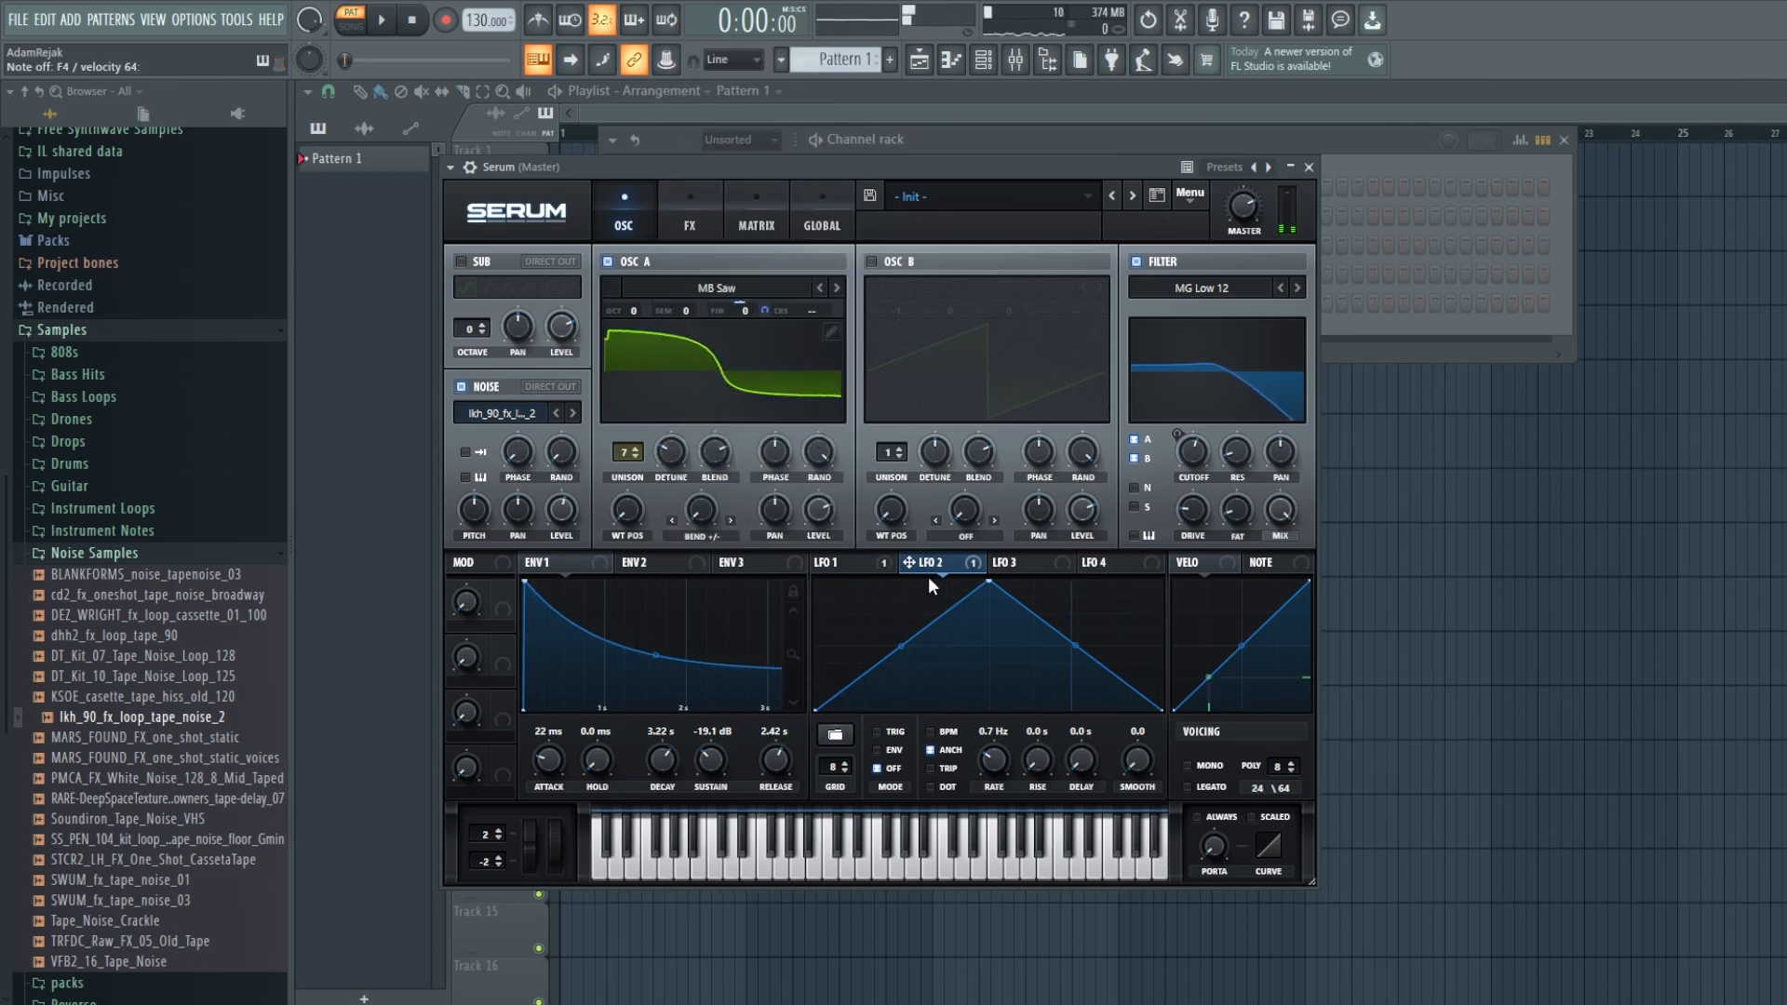
Step: Modulate Osc A's warp with LFO 3 by about 65, with BPM sync off and a lowered LFO rate
left_click(1029, 566)
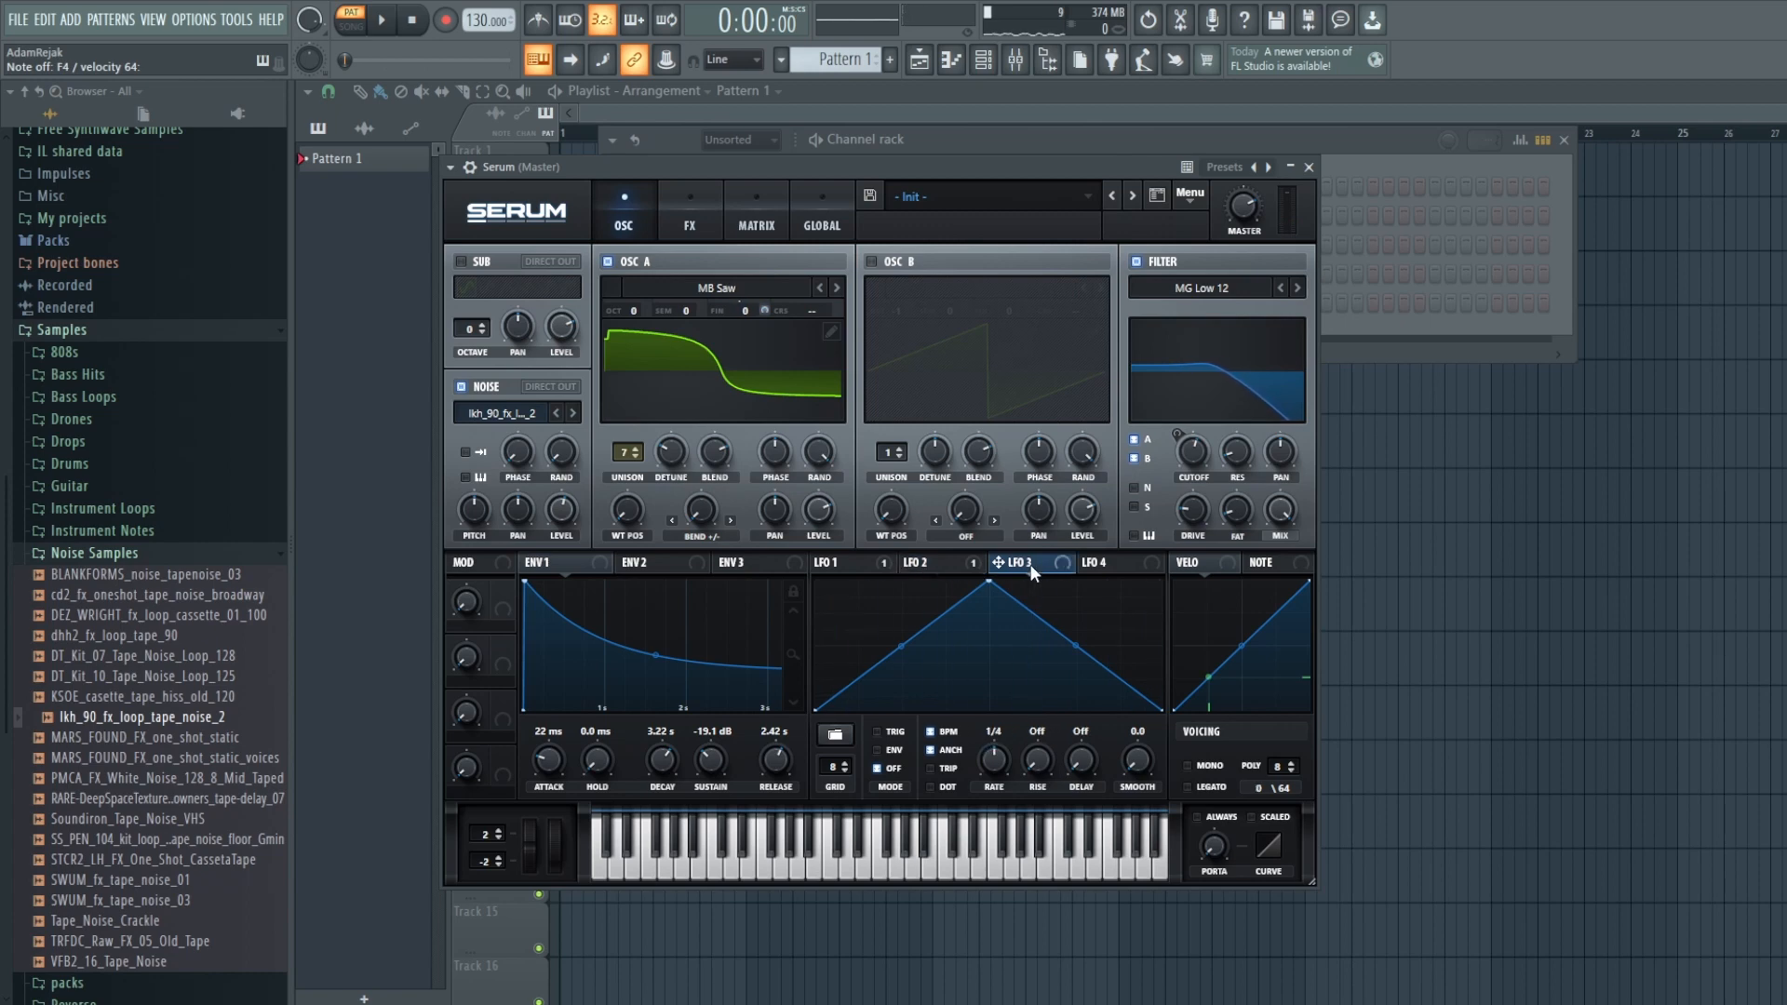
left_click_drag(1031, 567, 689, 500)
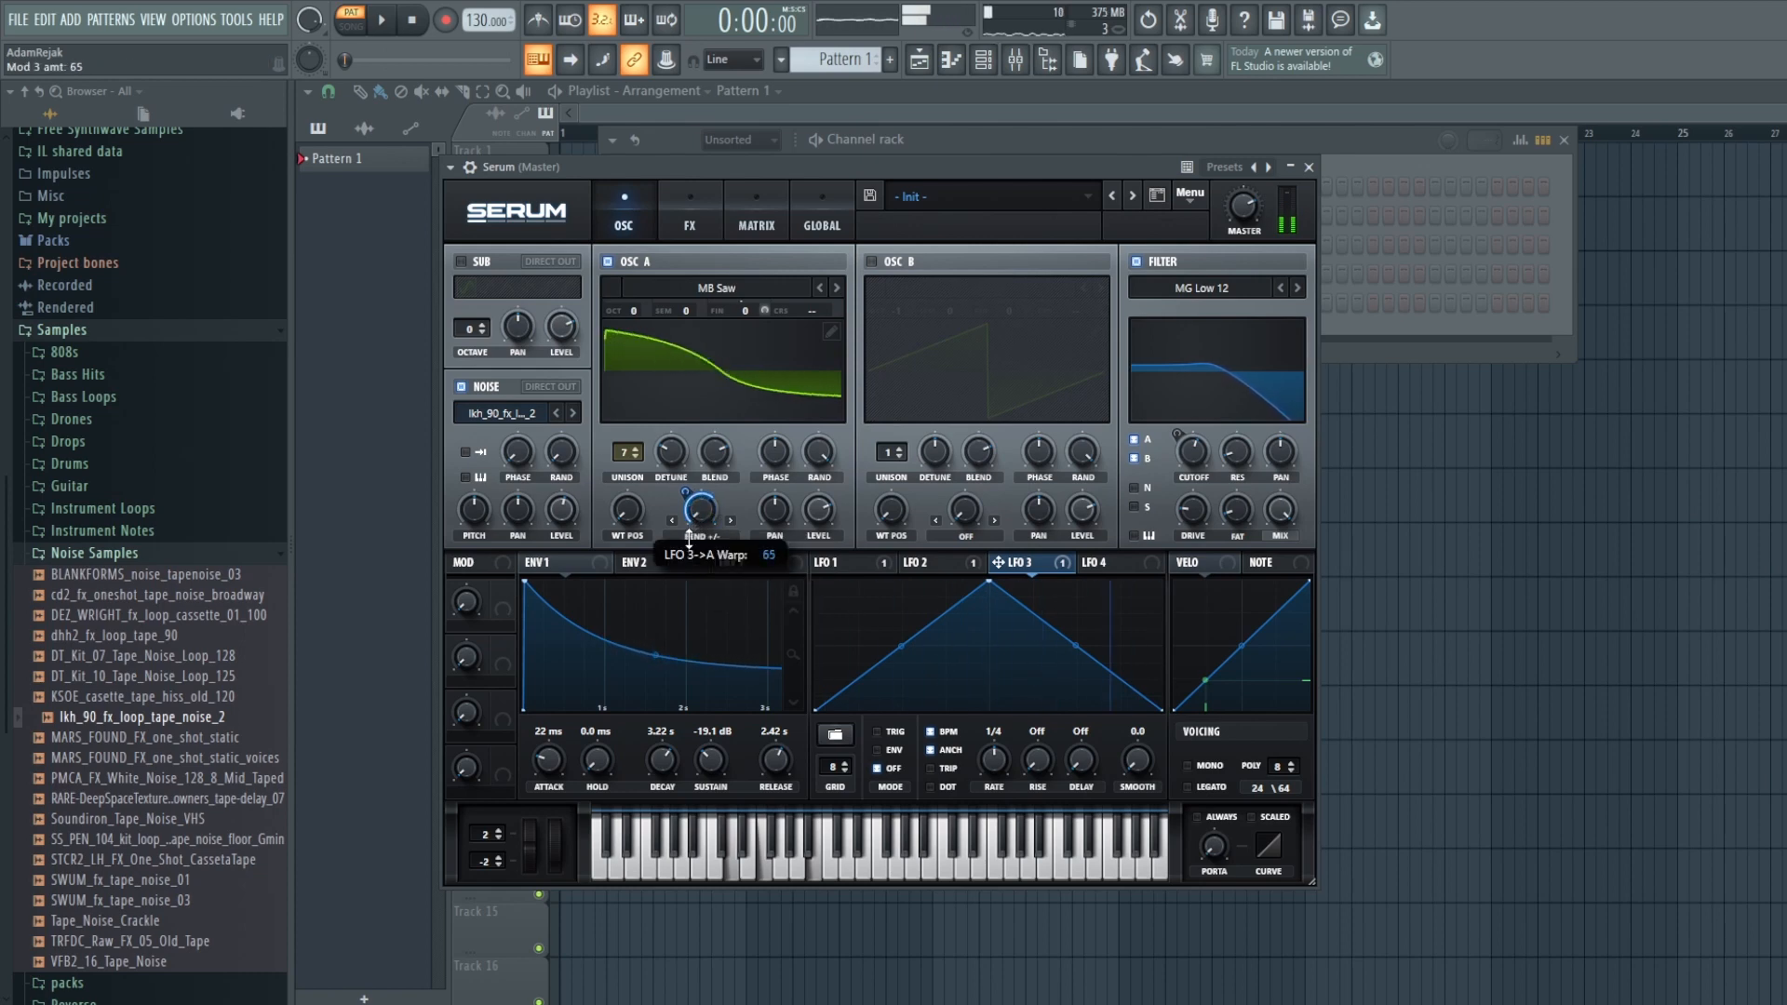
left_click(931, 731)
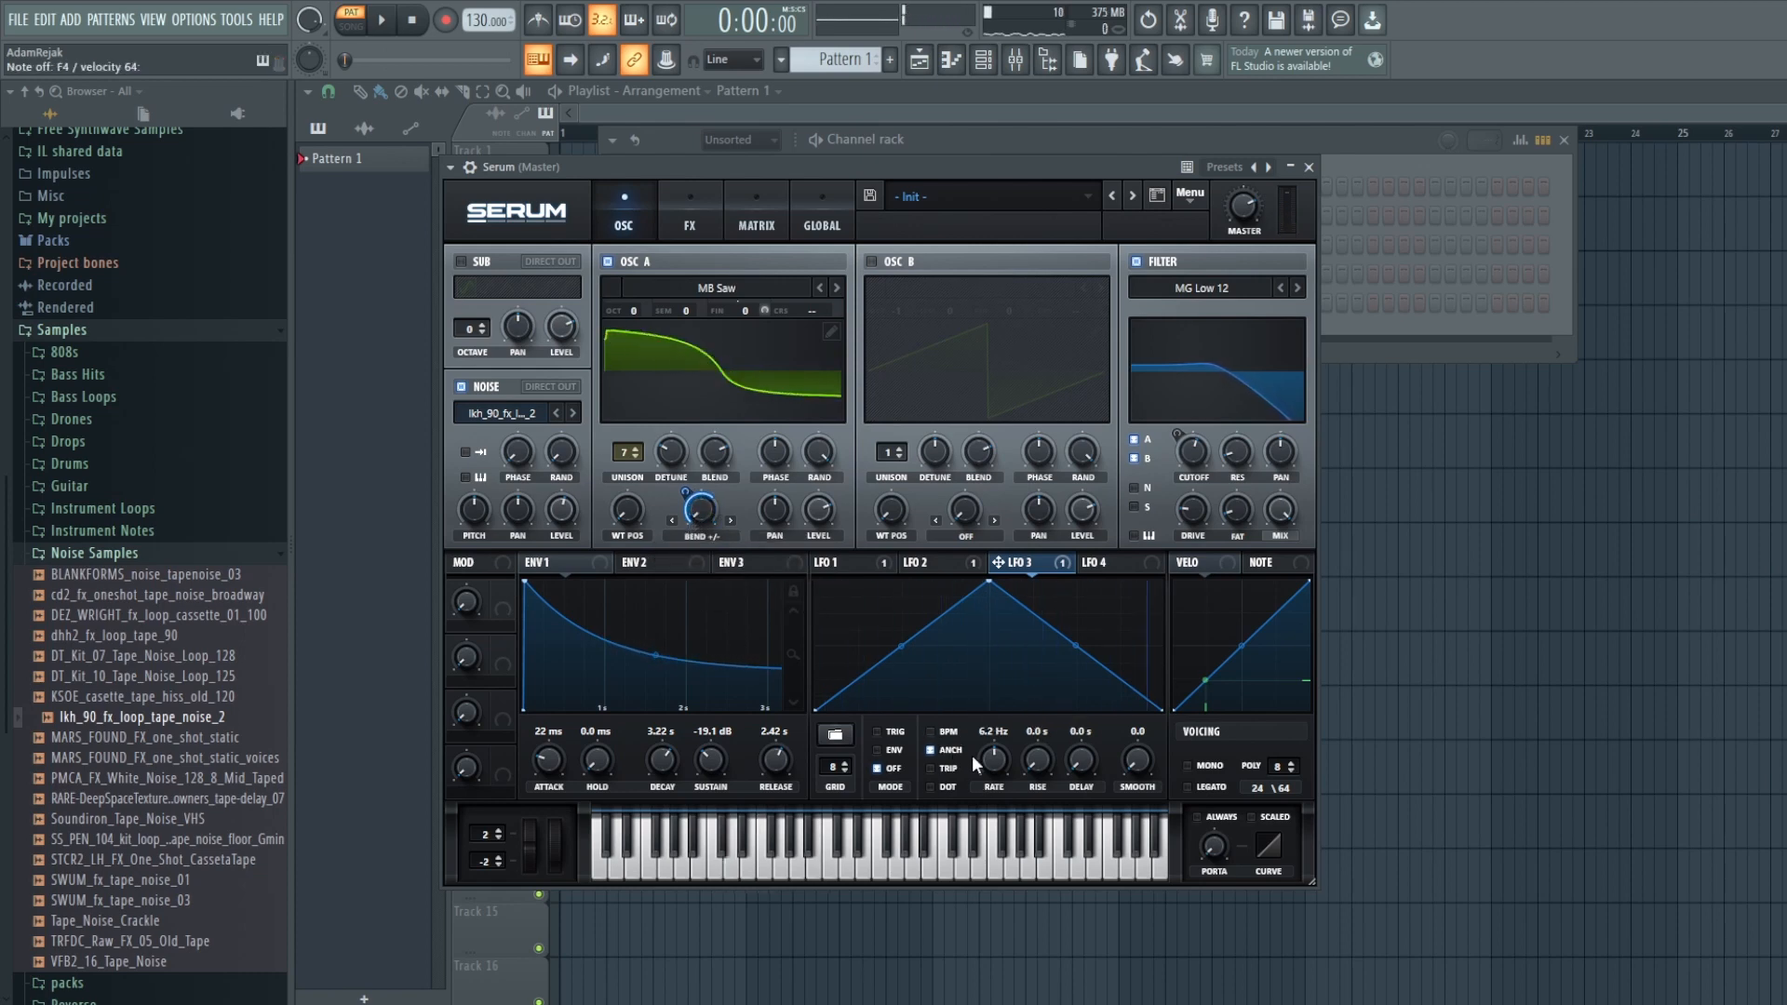
left_click_drag(991, 765, 991, 782)
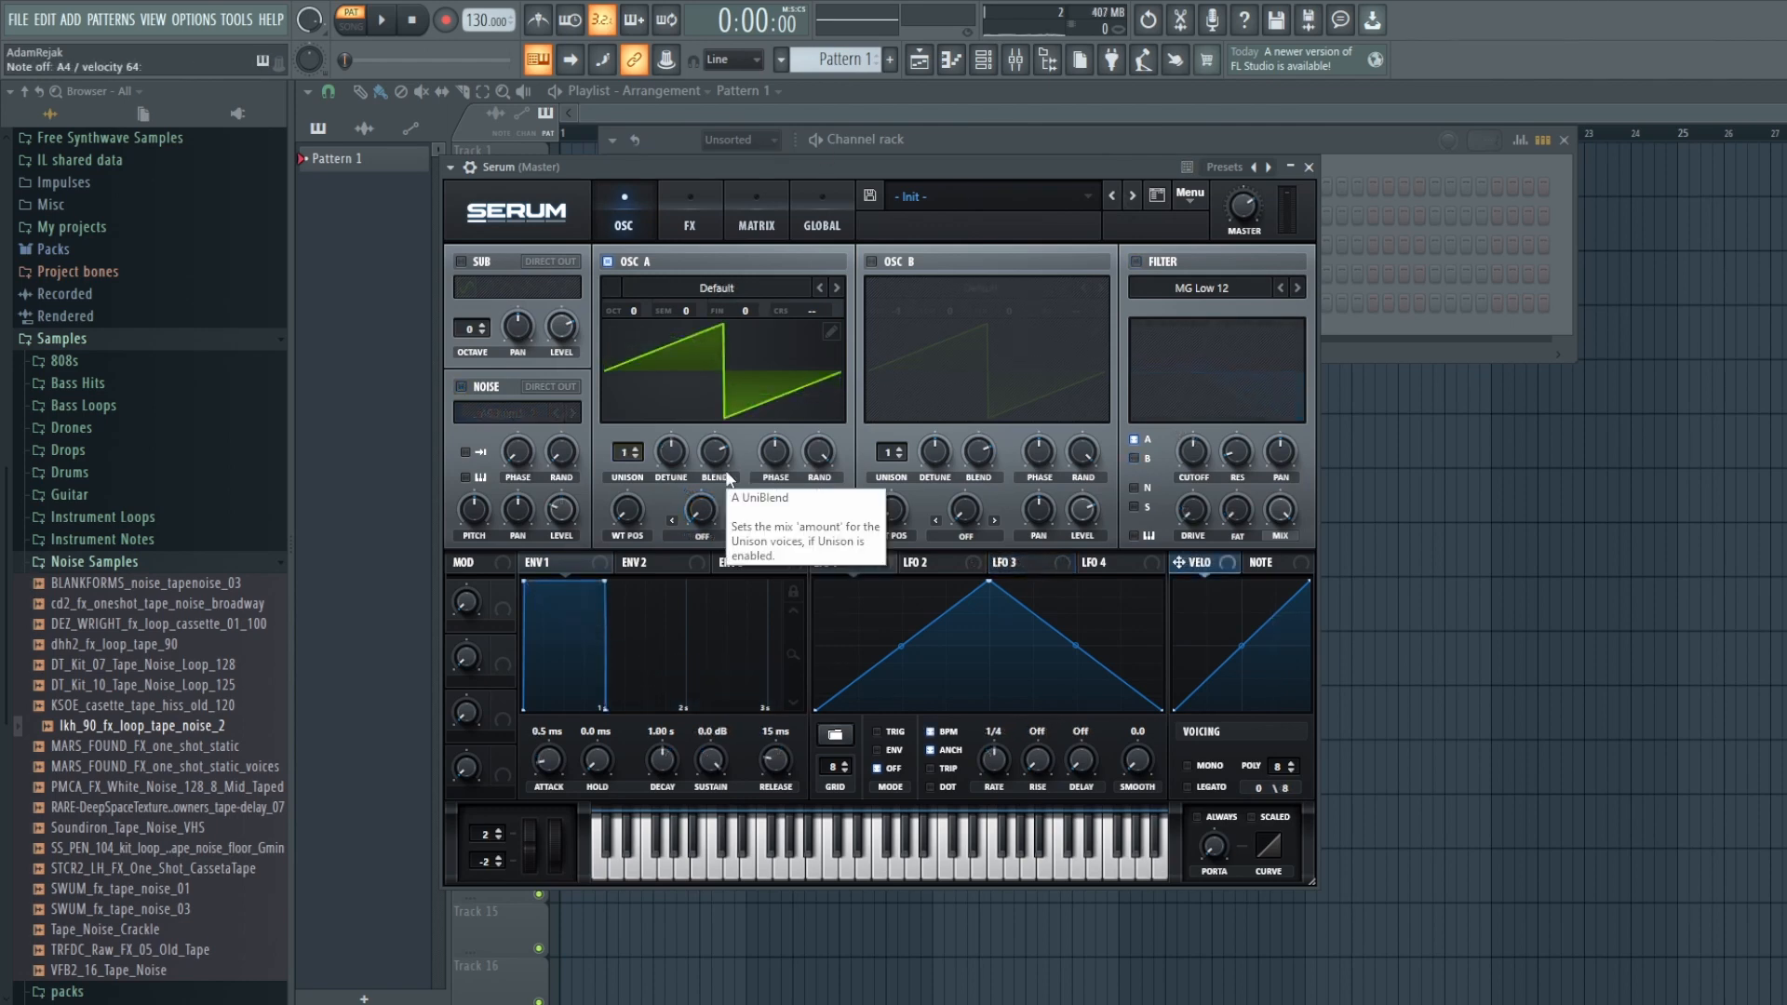
Step: In the fresh init patch, enable the noise oscillator and load the AlphaNz sample from the Analog set
left_click(460, 388)
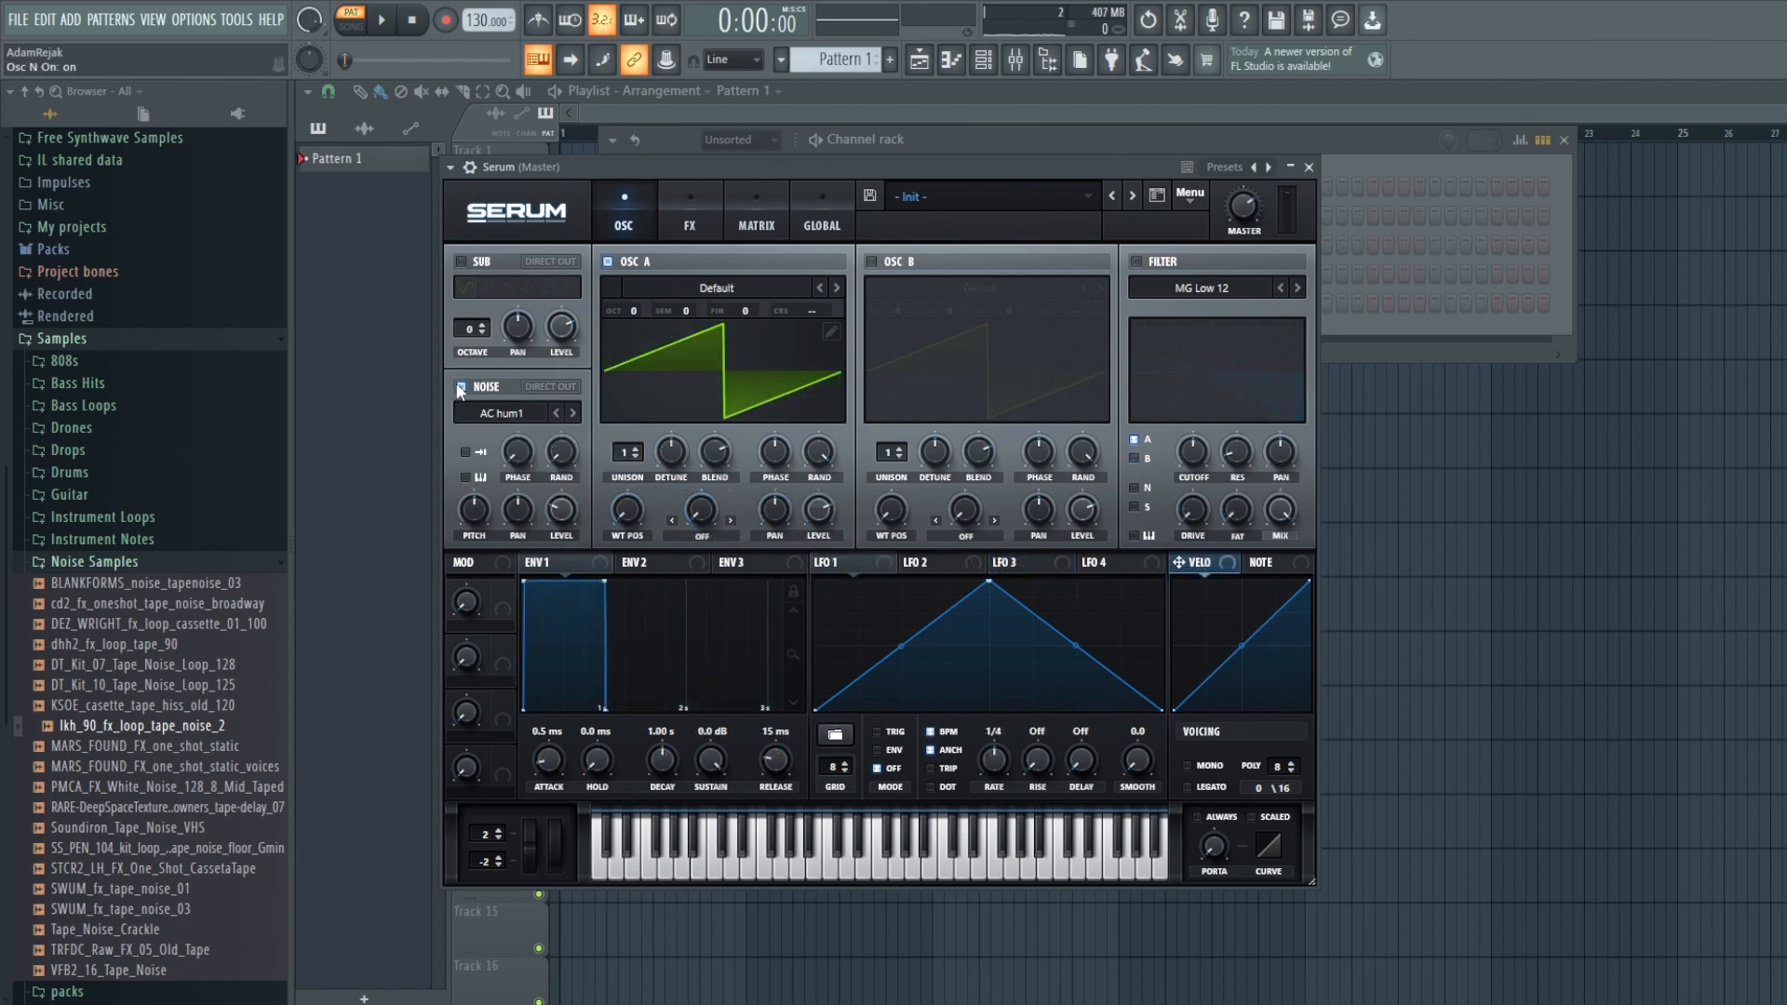
left_click(509, 414)
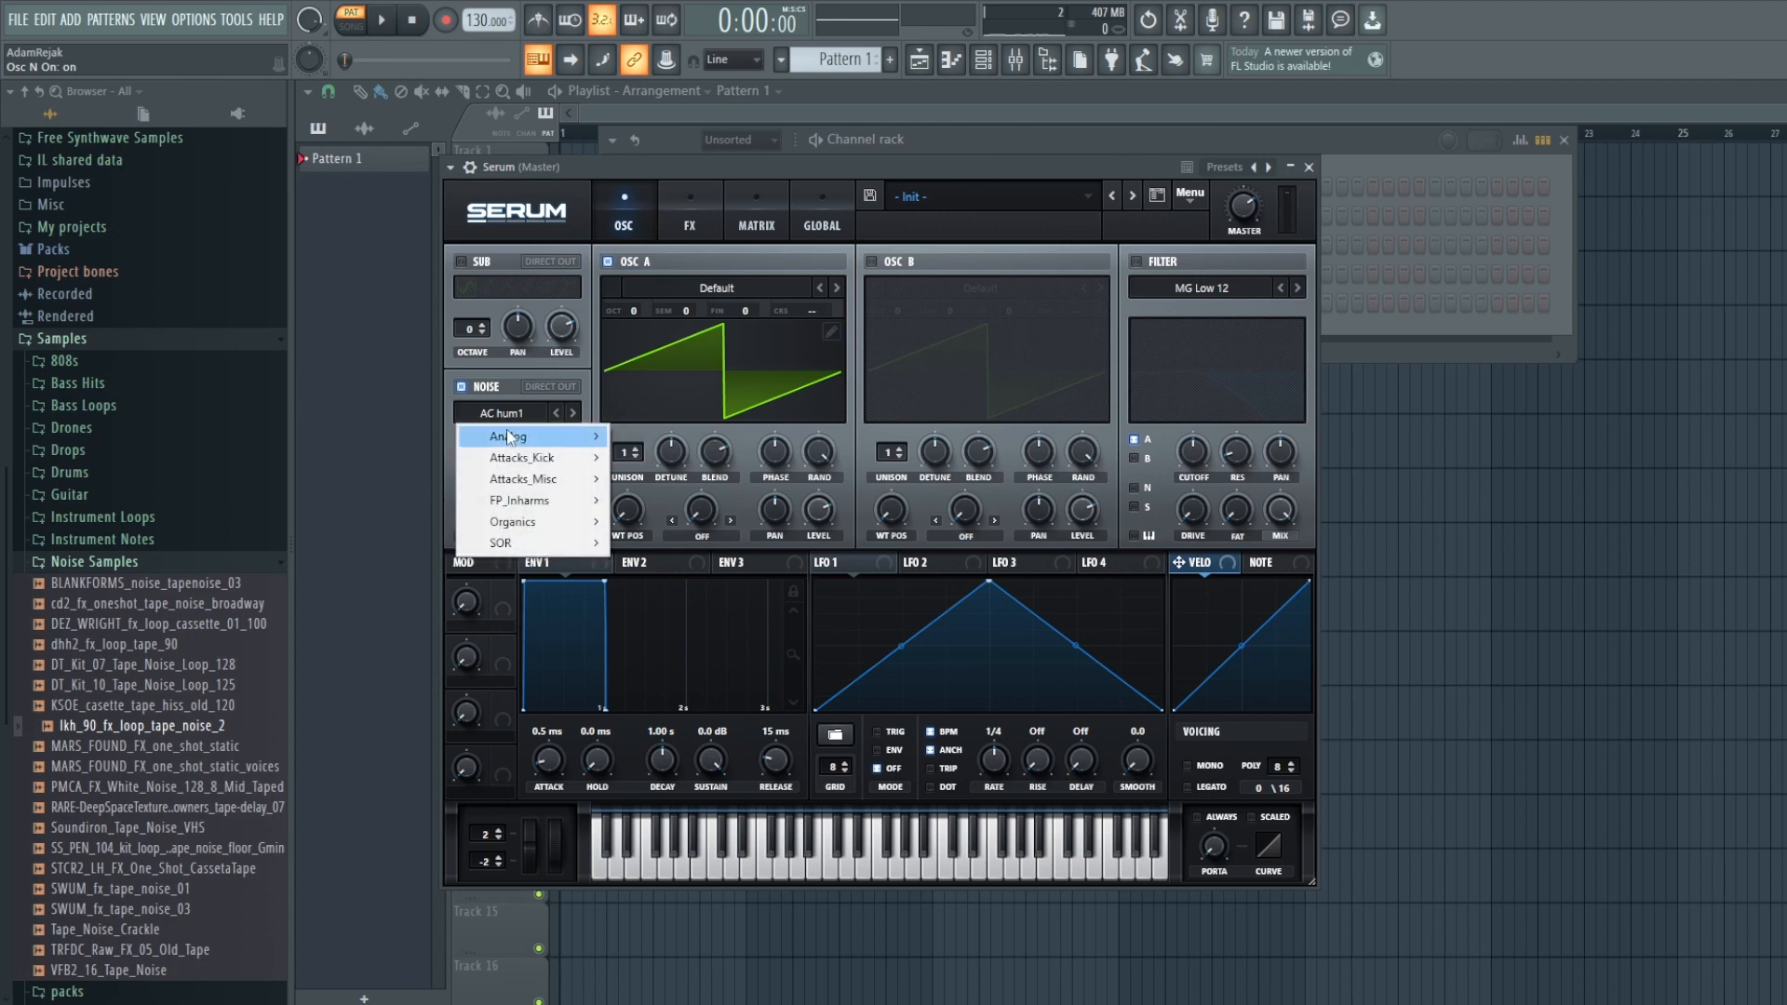
mouse_move(510, 437)
mouse_move(582, 438)
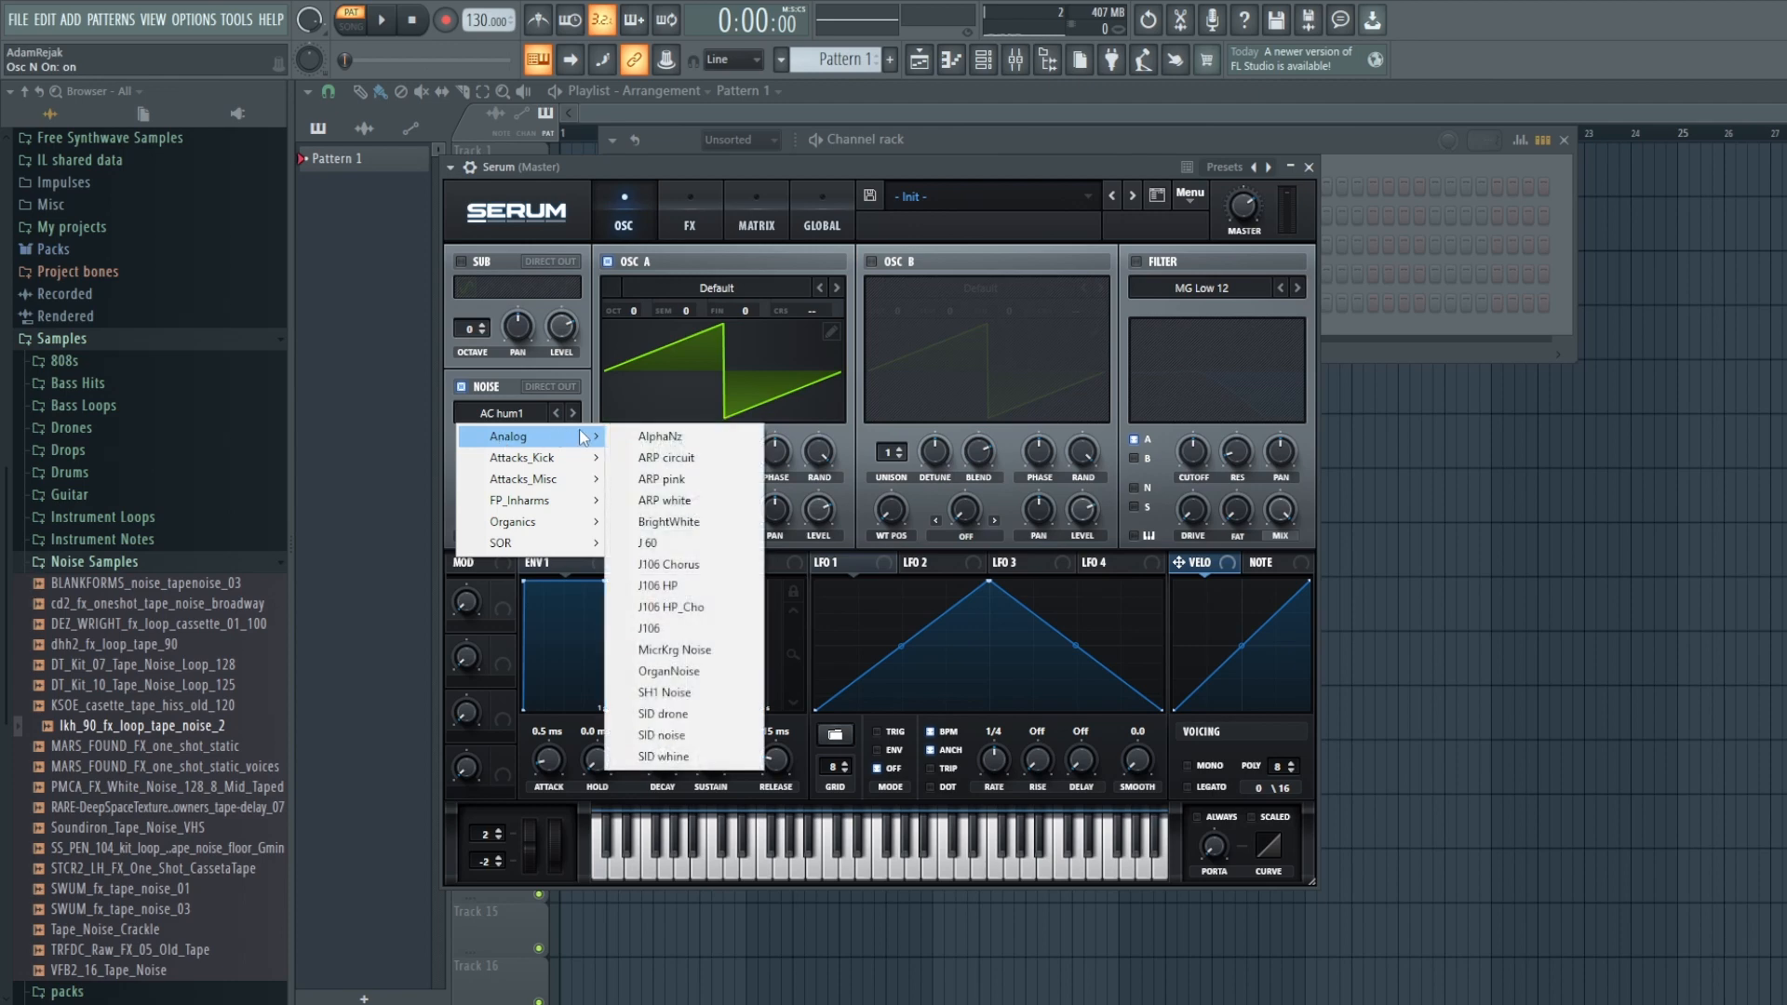
left_click(707, 446)
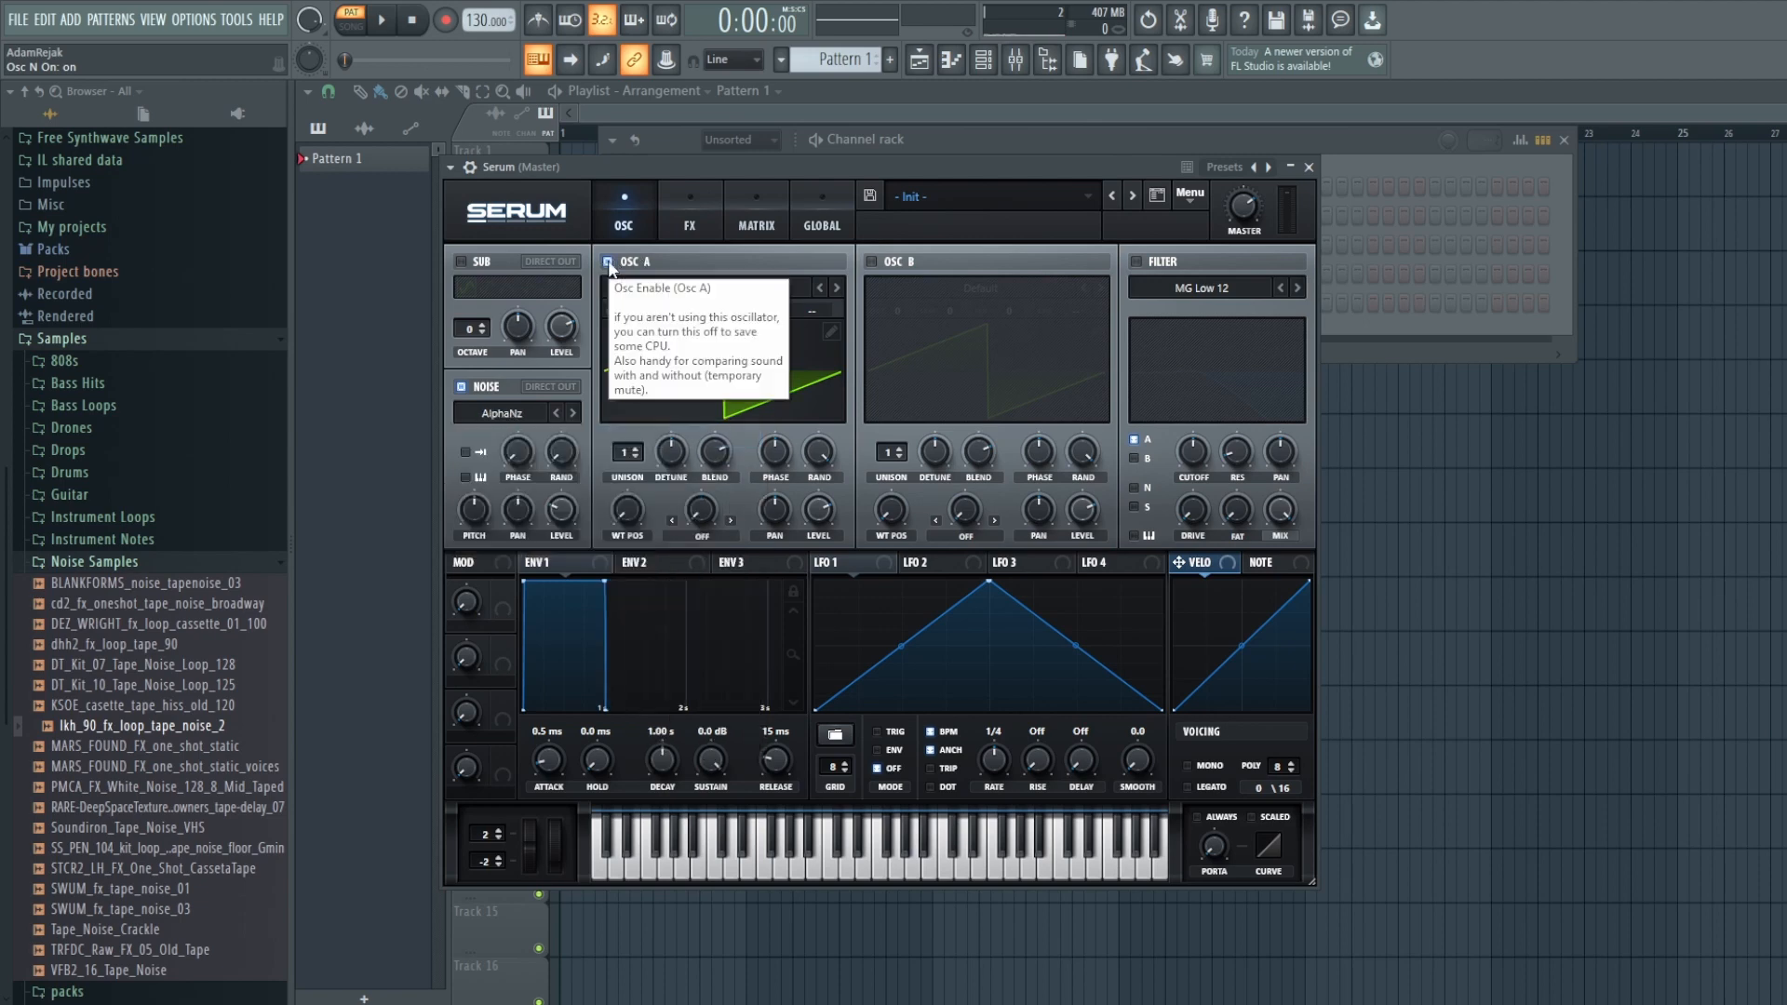
Step: Mute Osc A, audition the analog noise samples in turn and settle on J106 Chorus for the noise oscillator
left_click(607, 261)
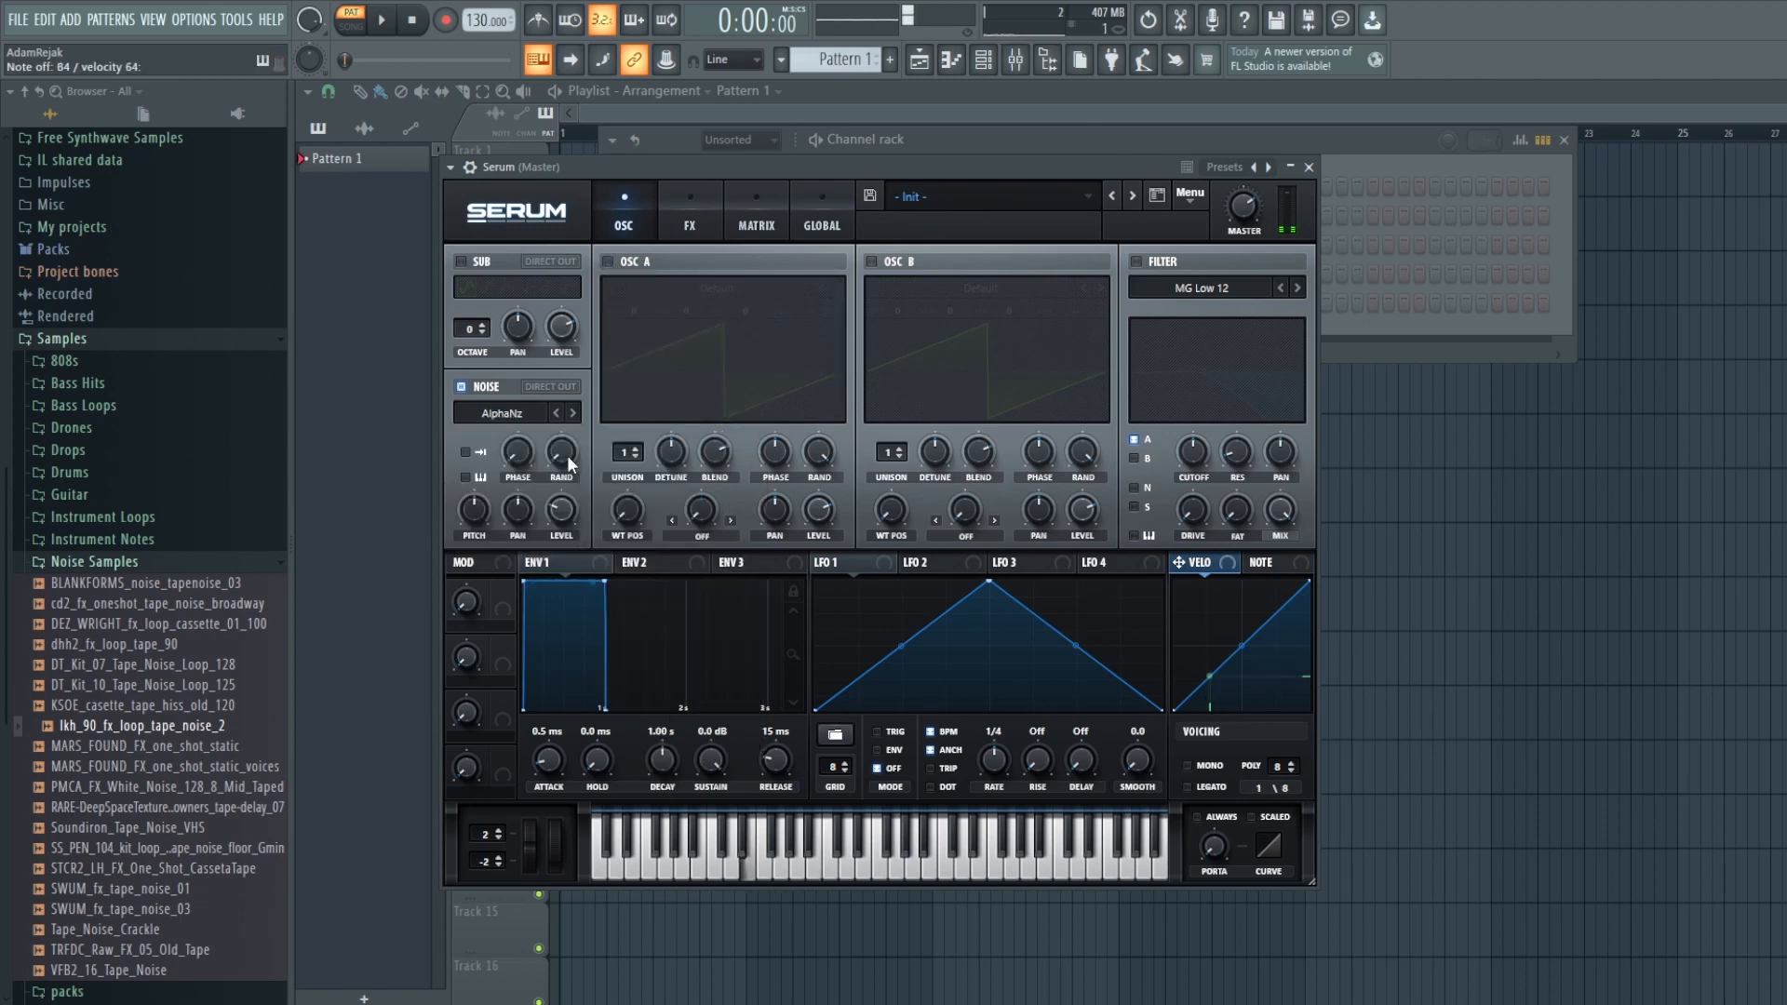
left_click(573, 412)
left_click(573, 413)
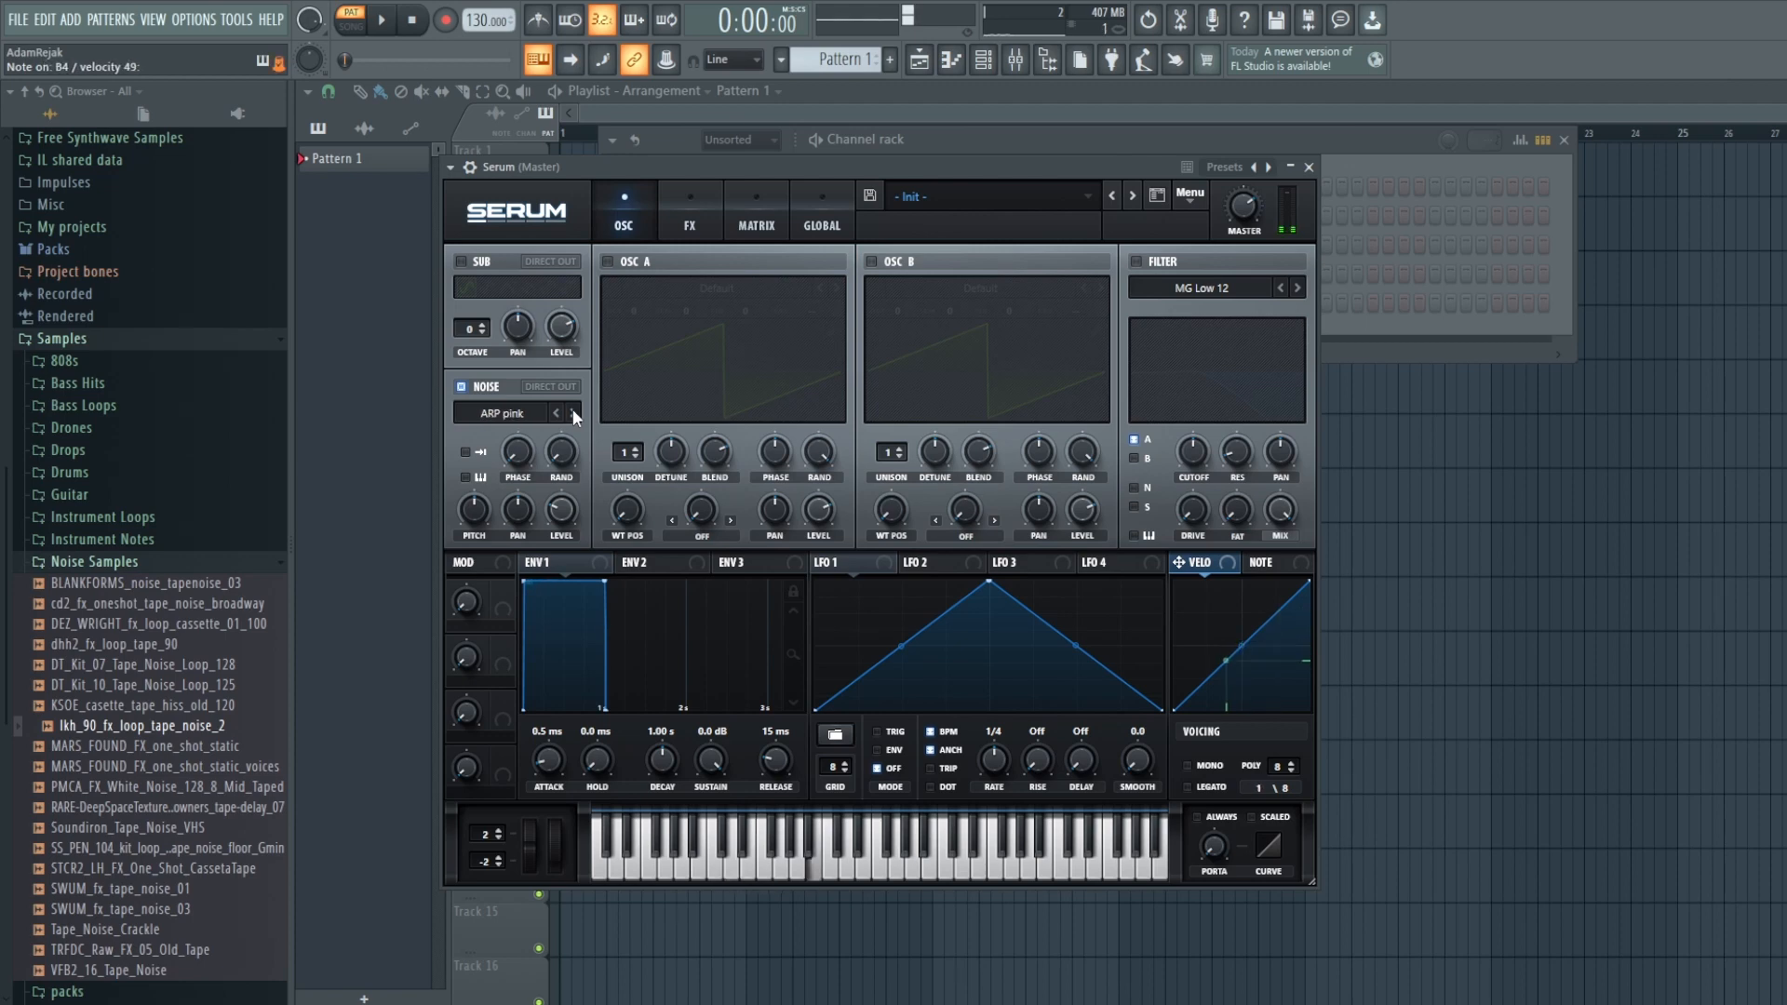
left_click(572, 413)
left_click(572, 412)
left_click(572, 413)
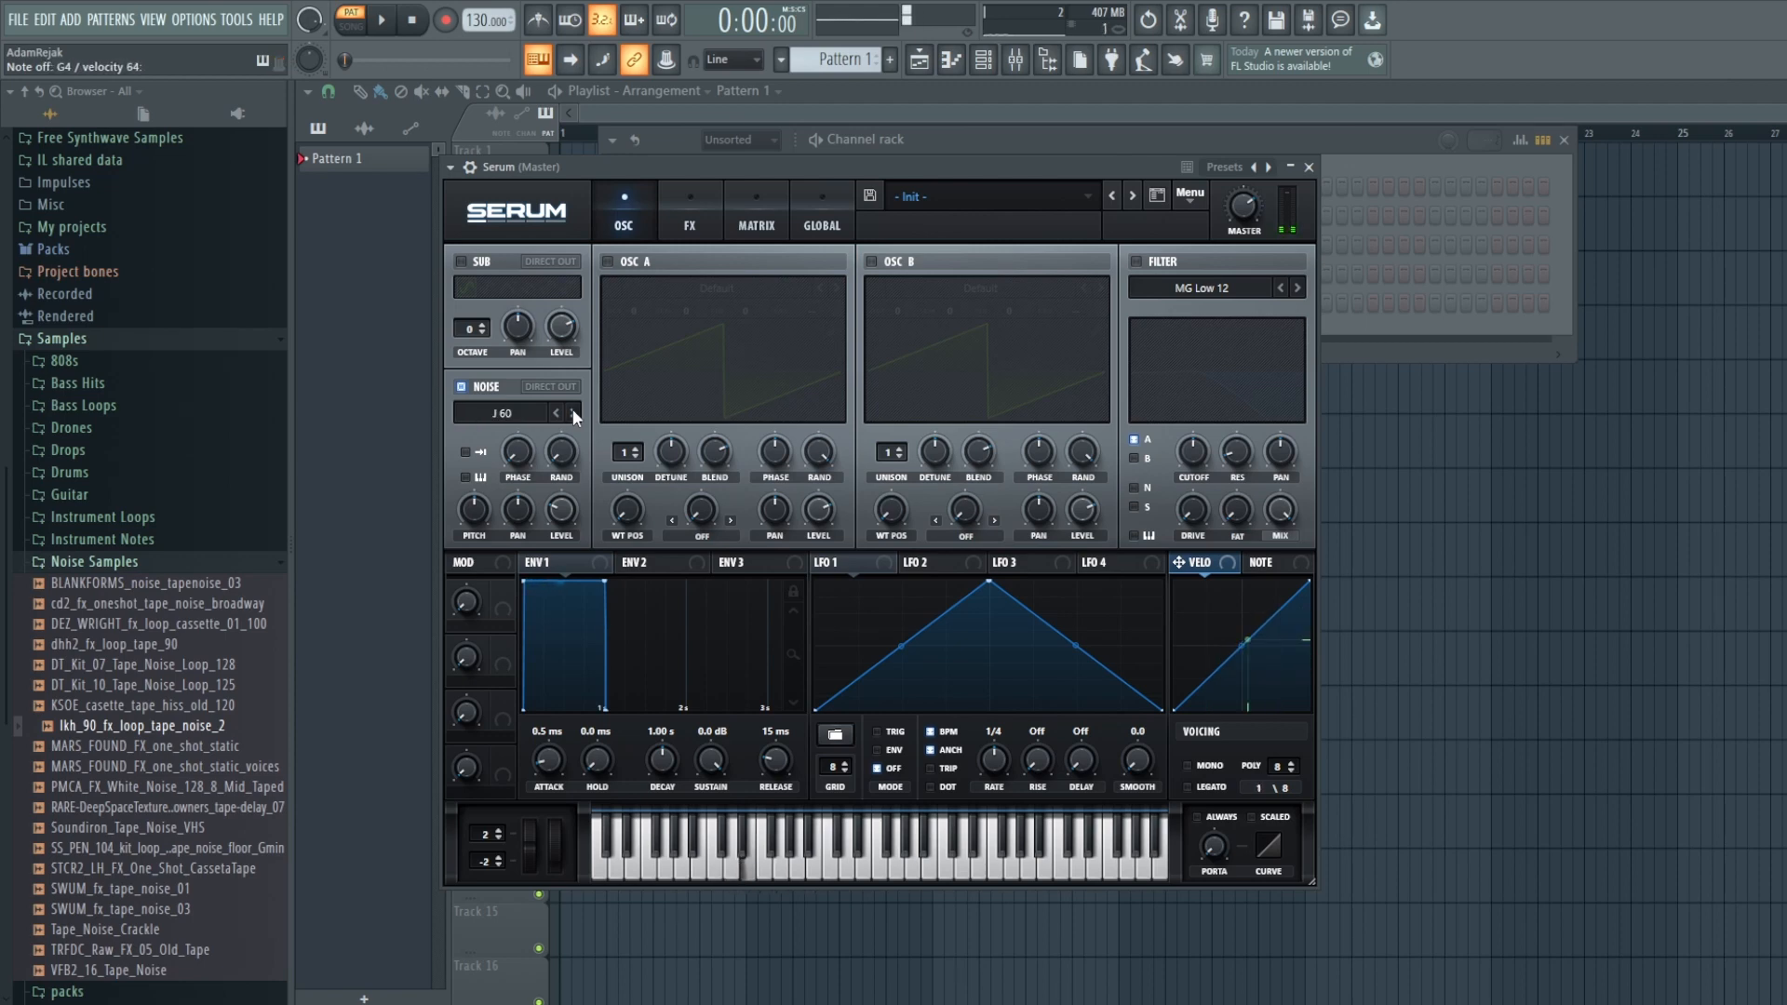
left_click(573, 413)
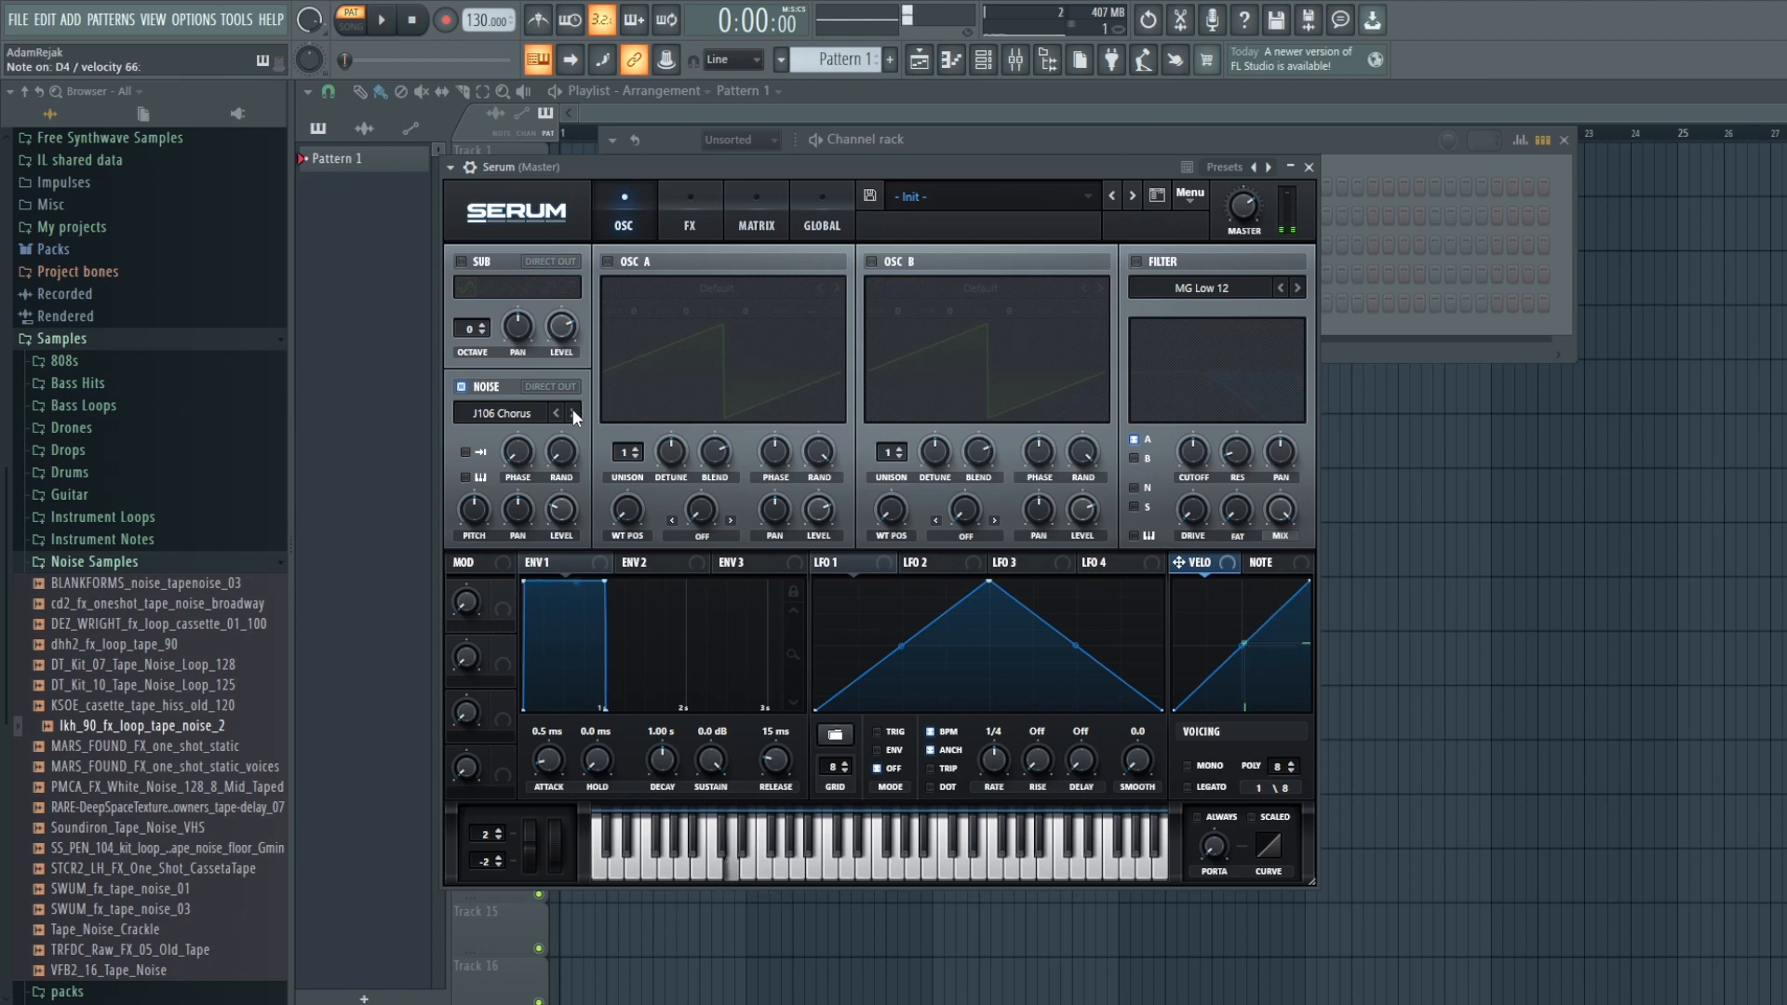
left_click(573, 413)
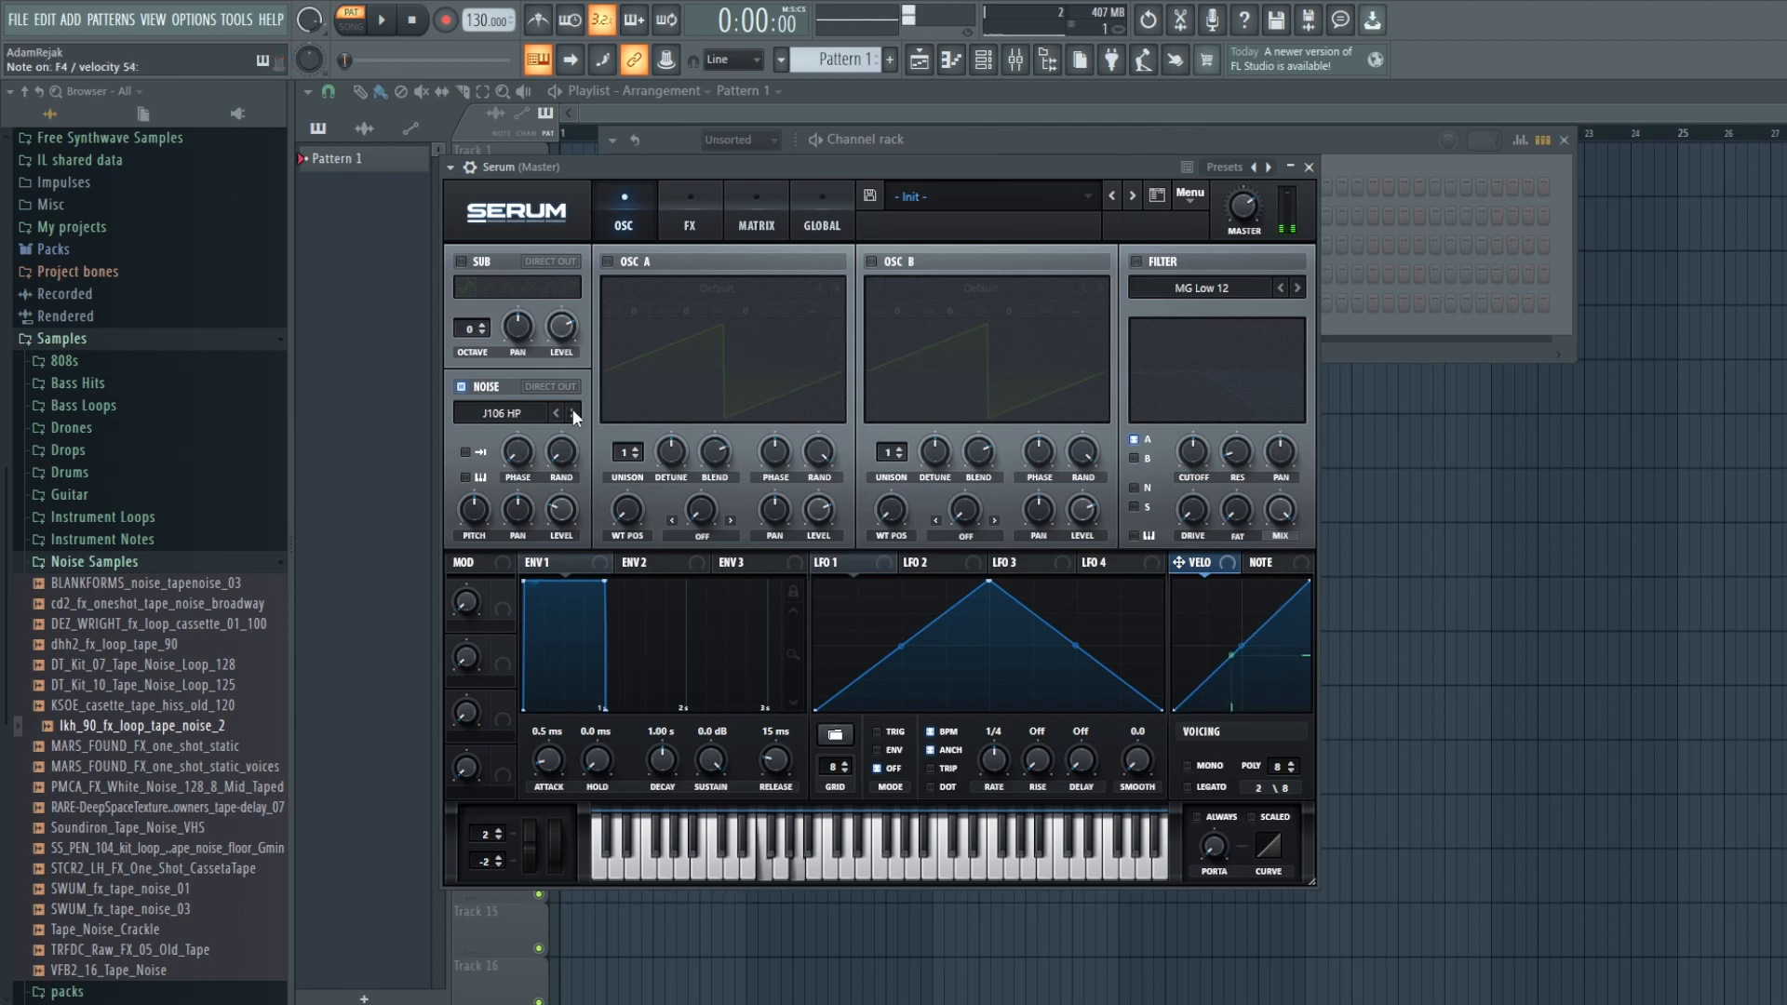
left_click(559, 412)
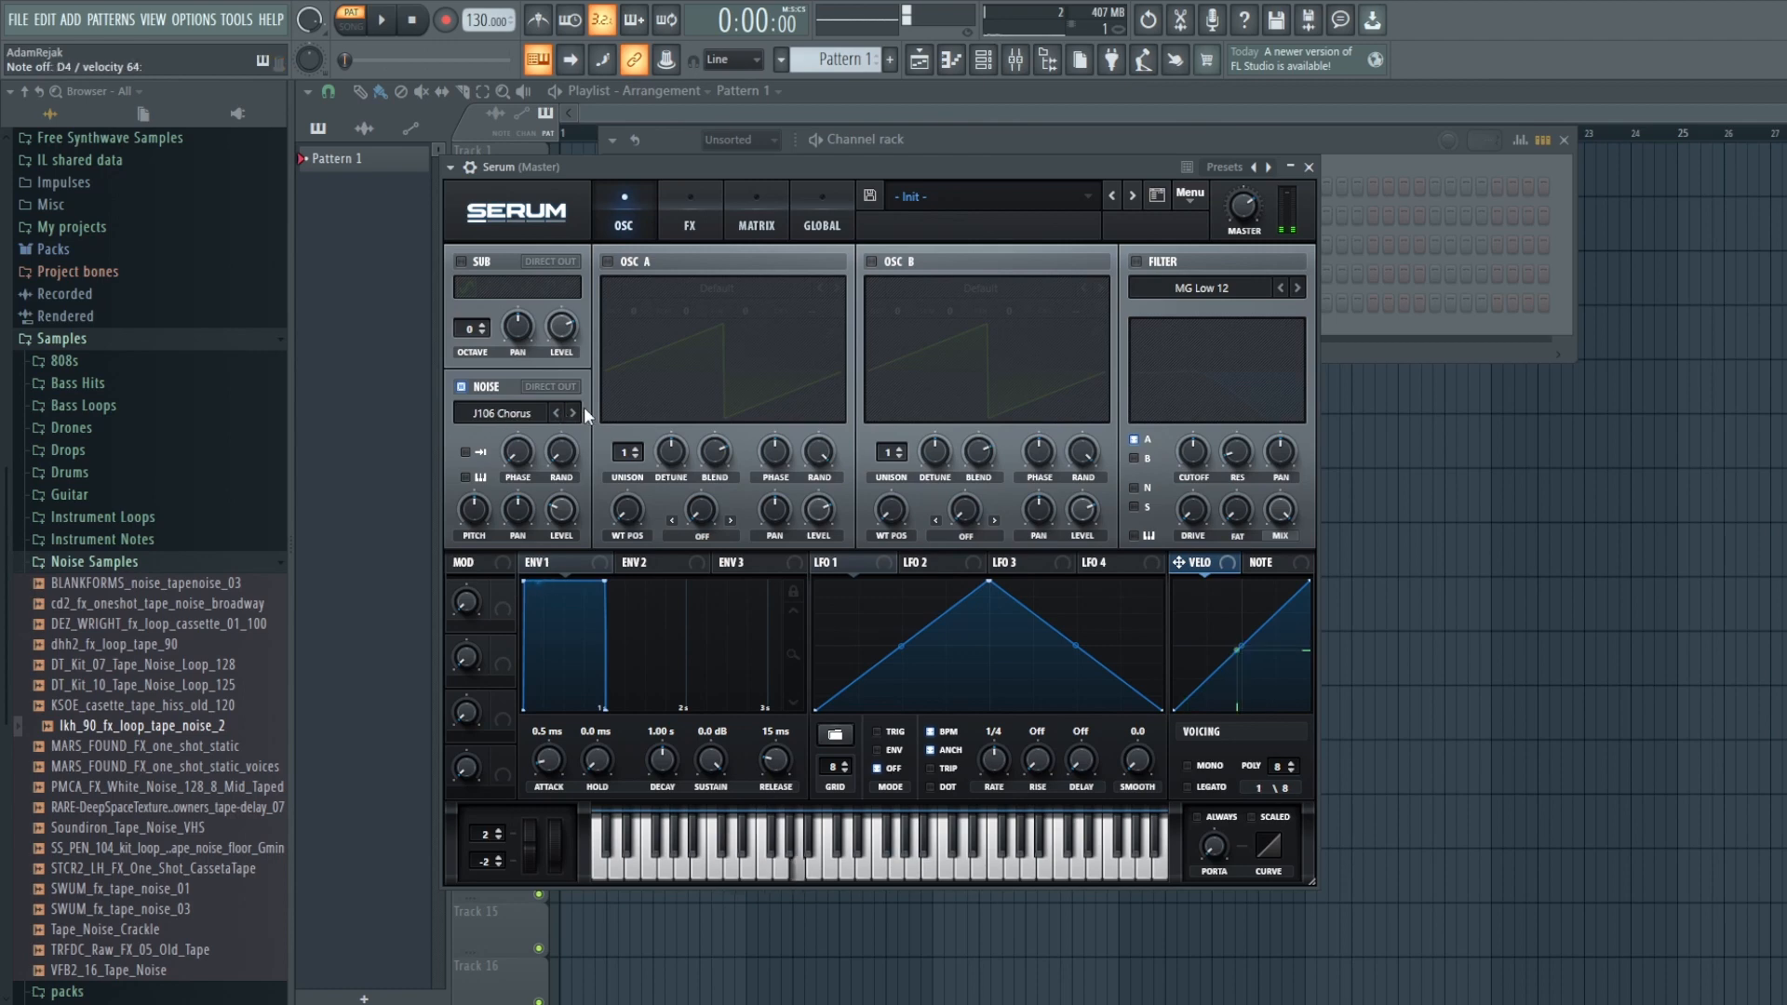
Step: Switch Osc A back on and load the Basic Mg wavetable from the Analog set
left_click(607, 262)
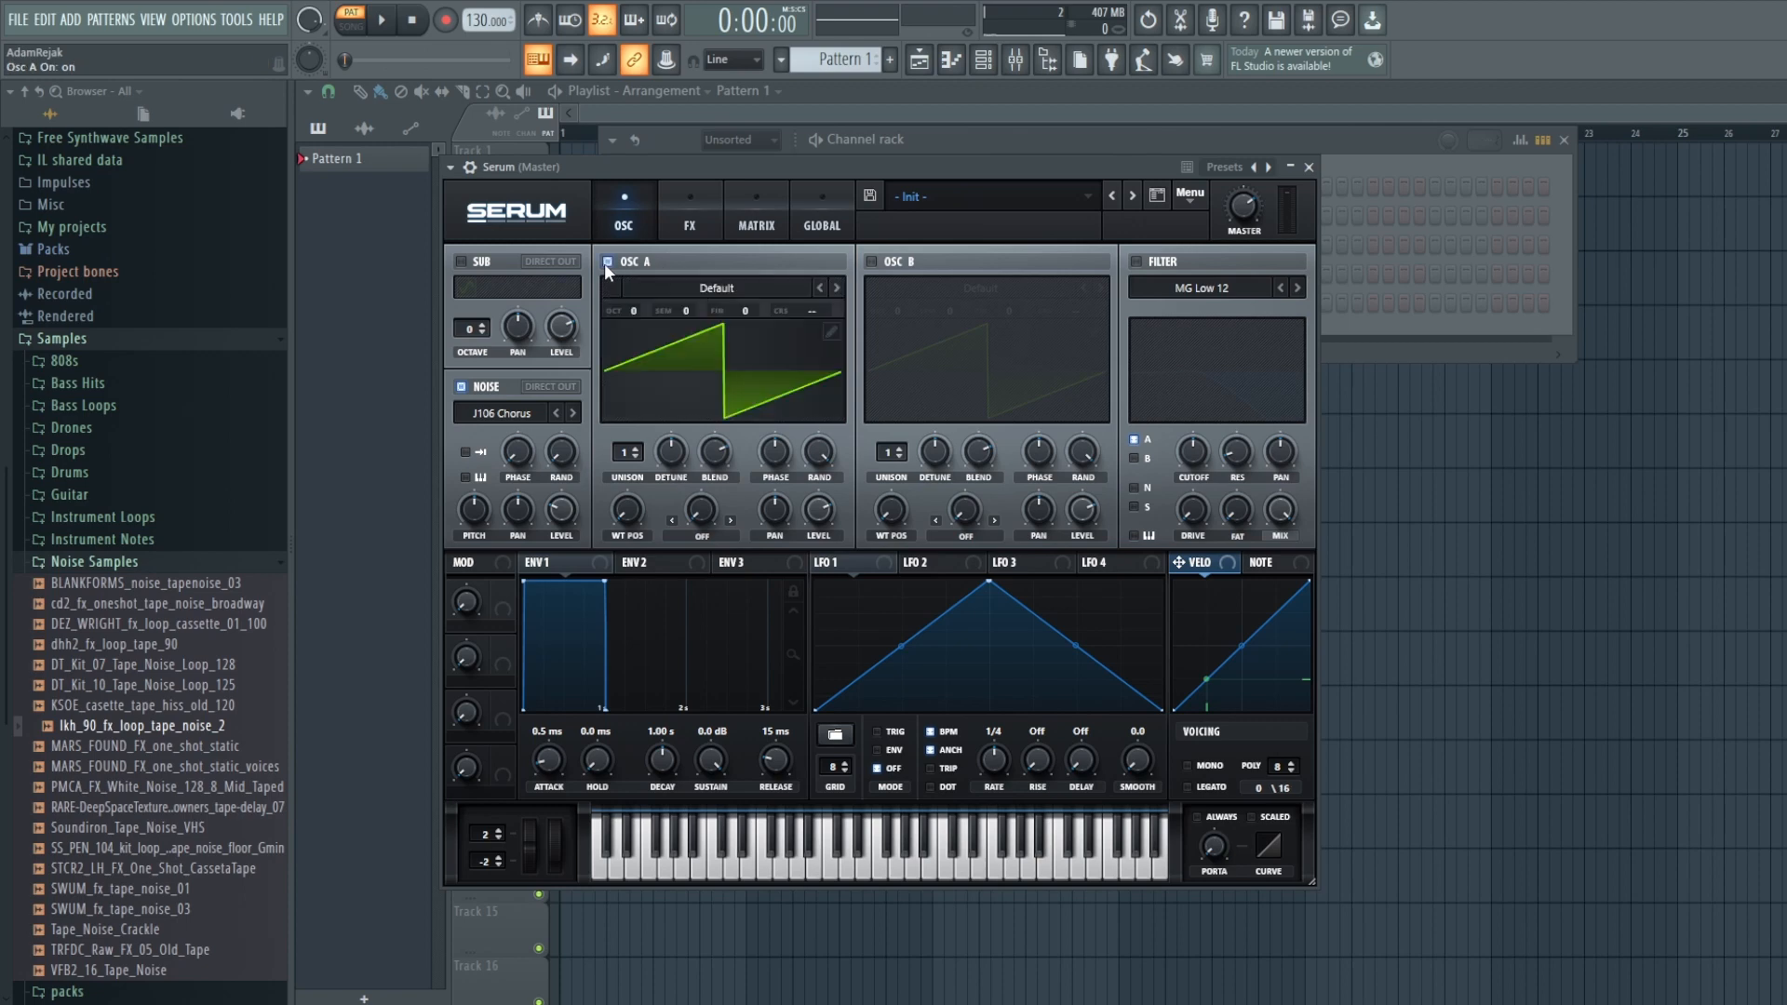
left_click(687, 284)
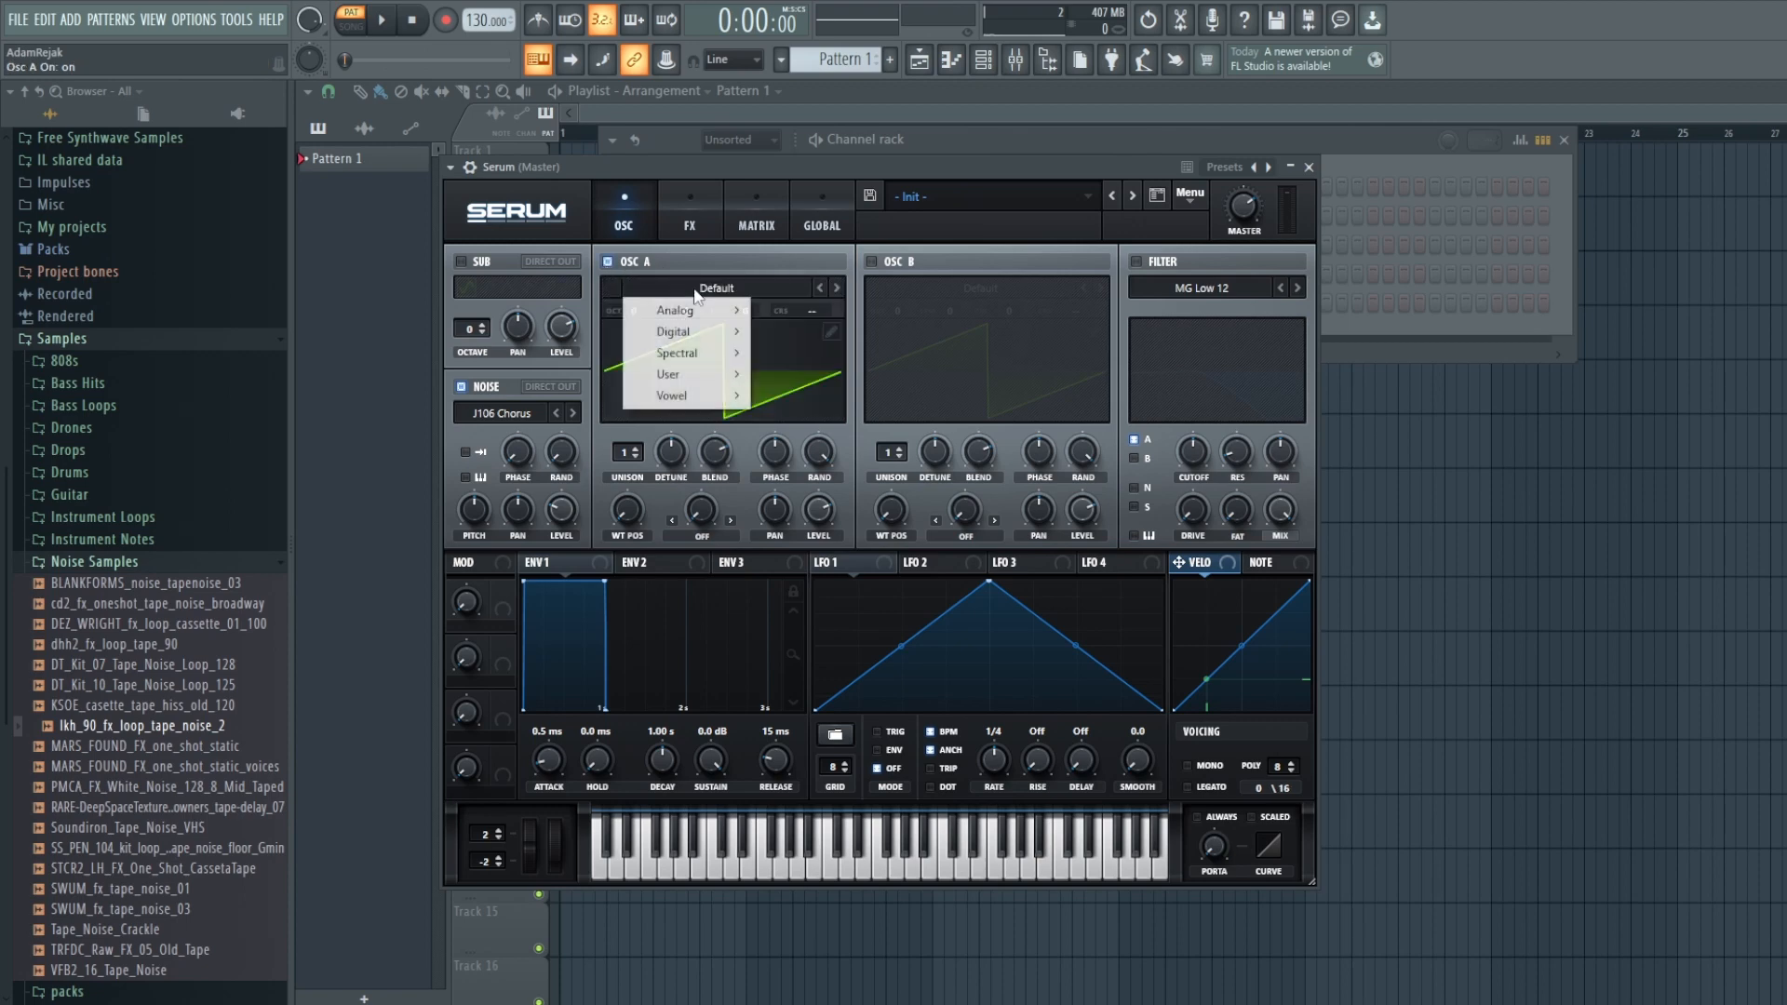
mouse_move(693, 314)
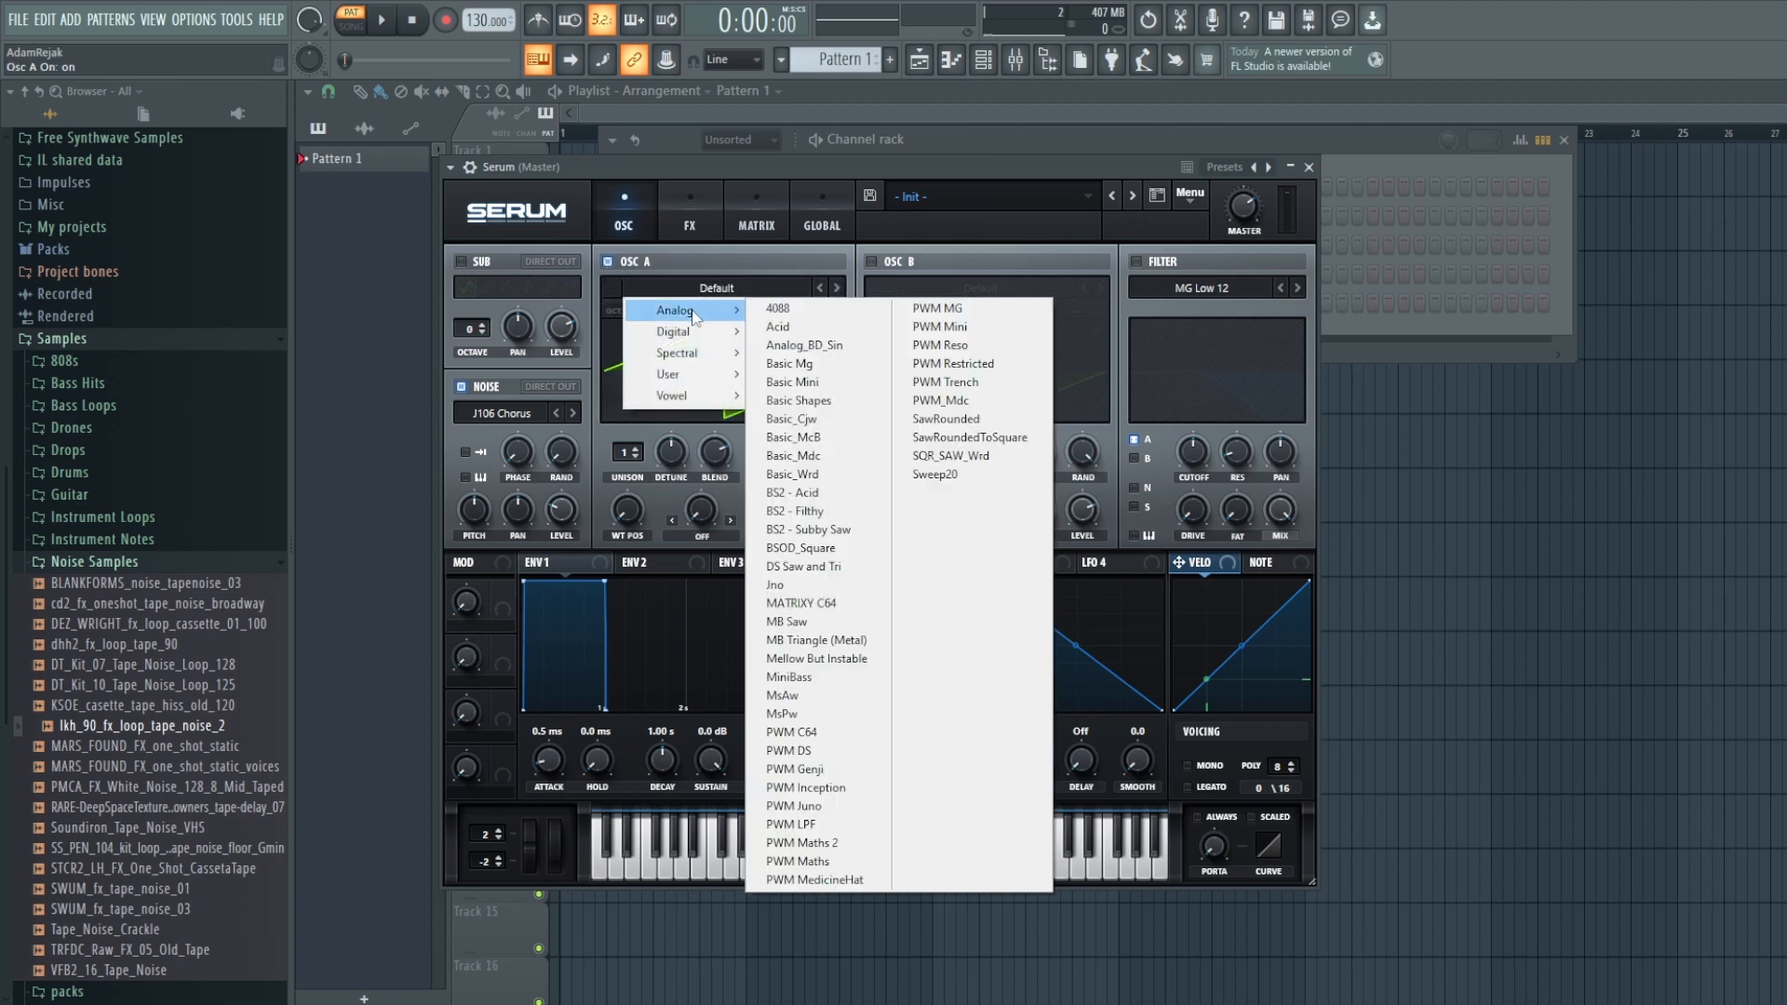
left_click(815, 367)
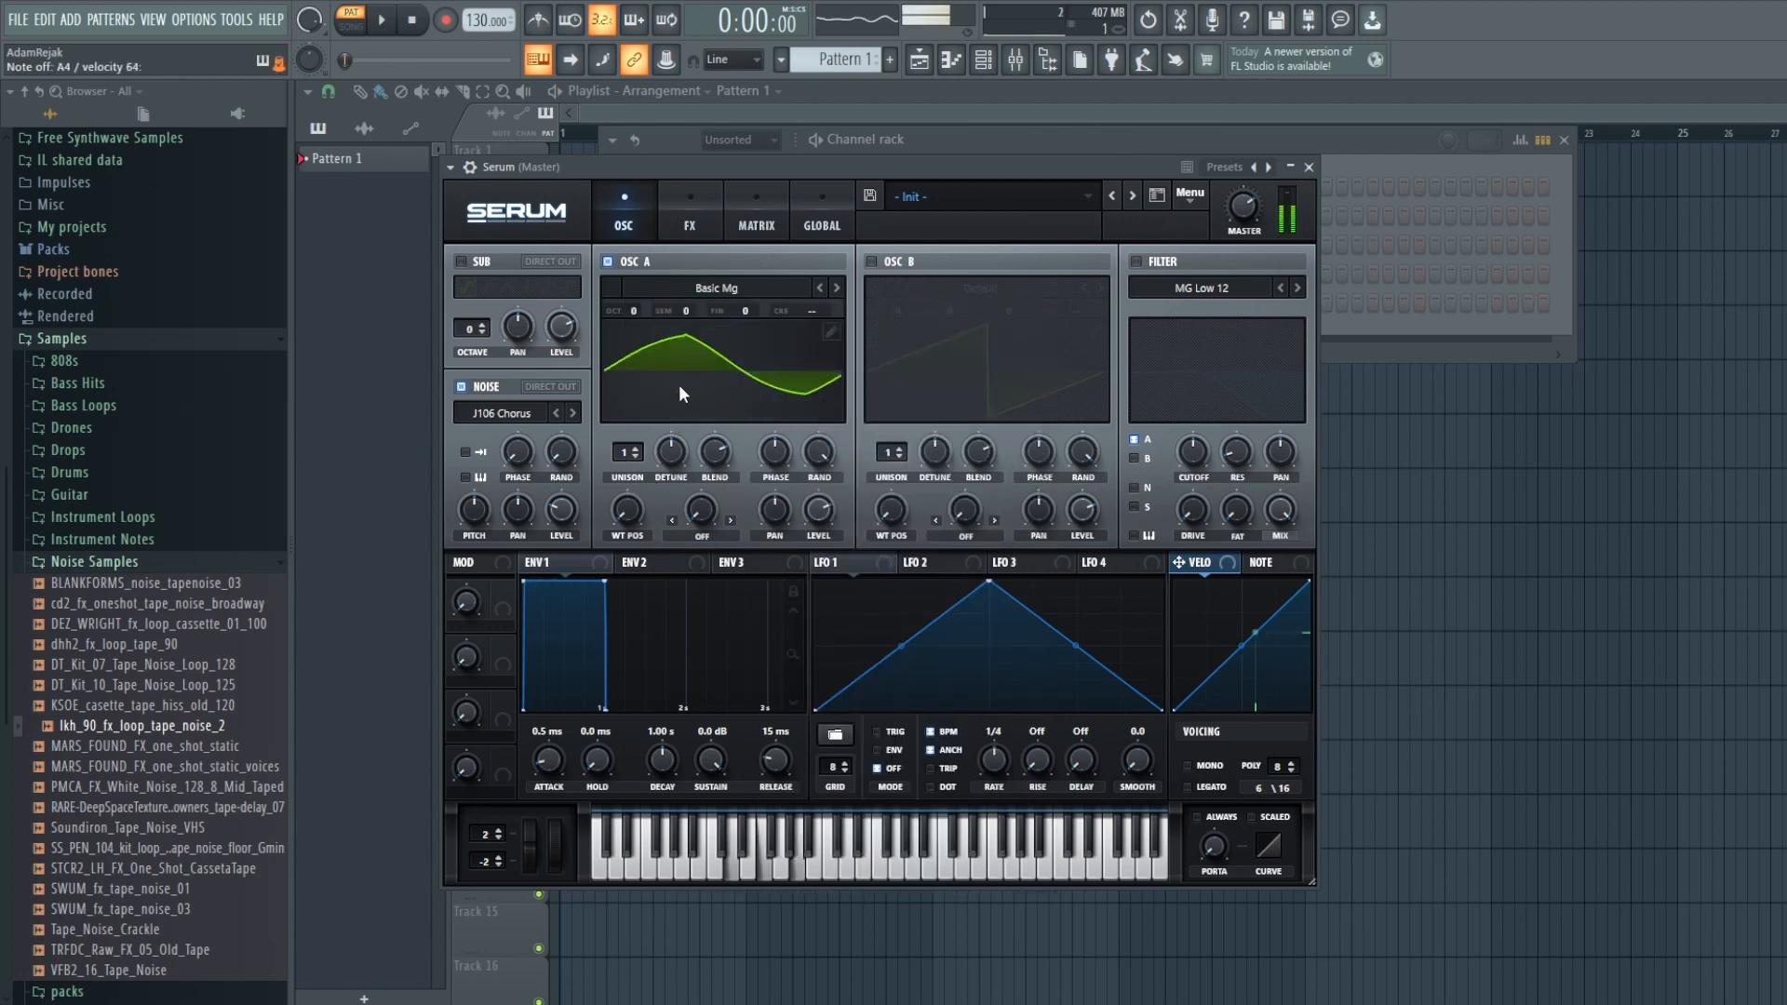
Step: Set Osc A's unison to 4 voices with reduced detune, and slightly lower the noise oscillator's level
left_click(637, 448)
left_click(637, 449)
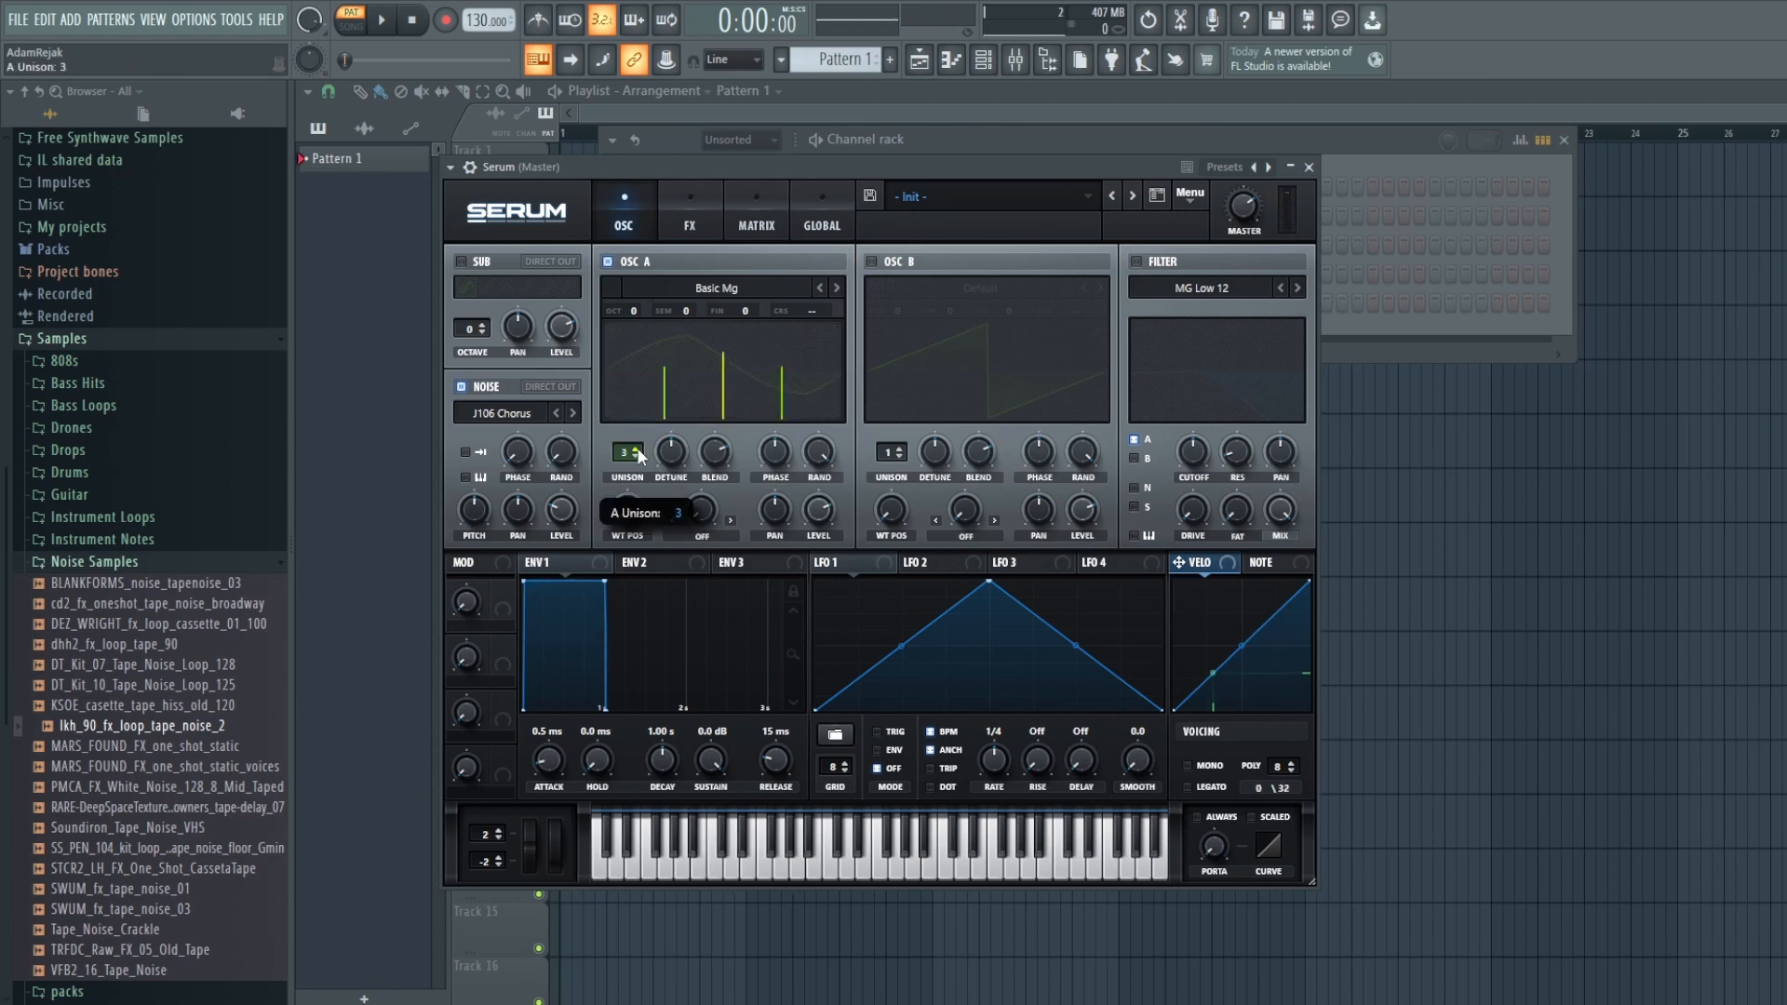
left_click(637, 449)
left_click_drag(670, 451, 668, 503)
left_click_drag(560, 507, 561, 519)
Step: Enable the MG Low 12 filter, route the noise oscillator through it as well, and raise the cutoff
left_click(1135, 263)
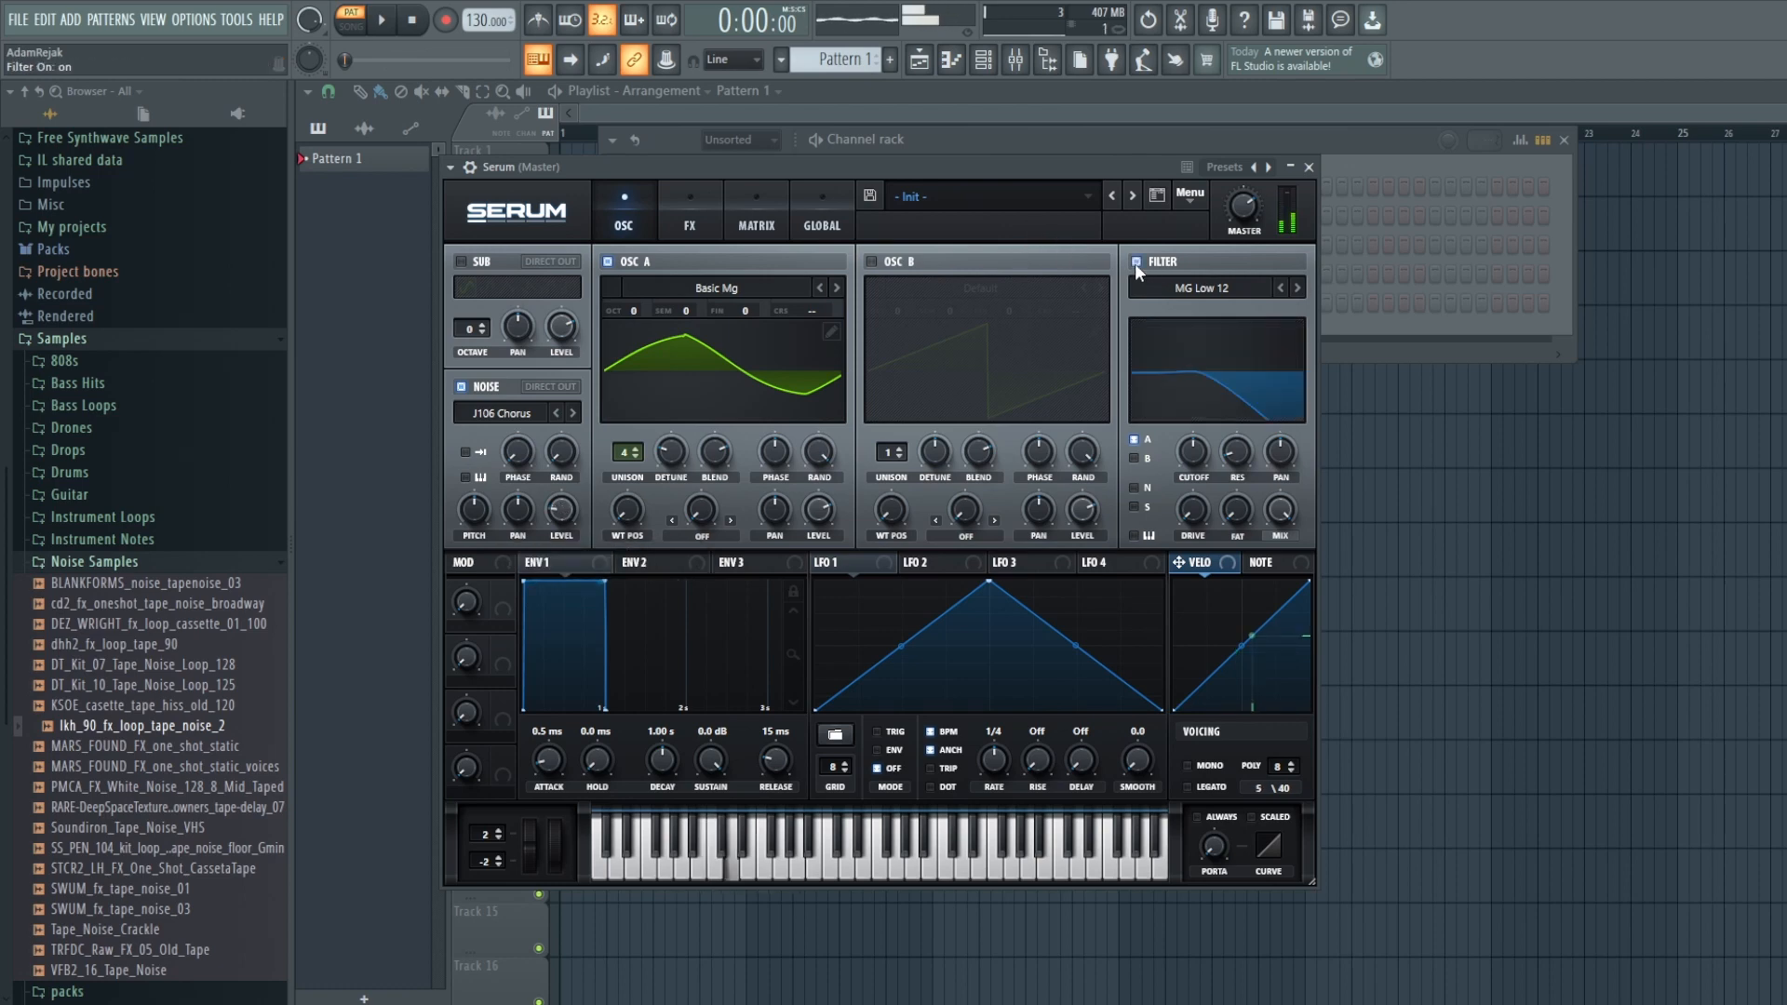
left_click_drag(1190, 404, 1193, 419)
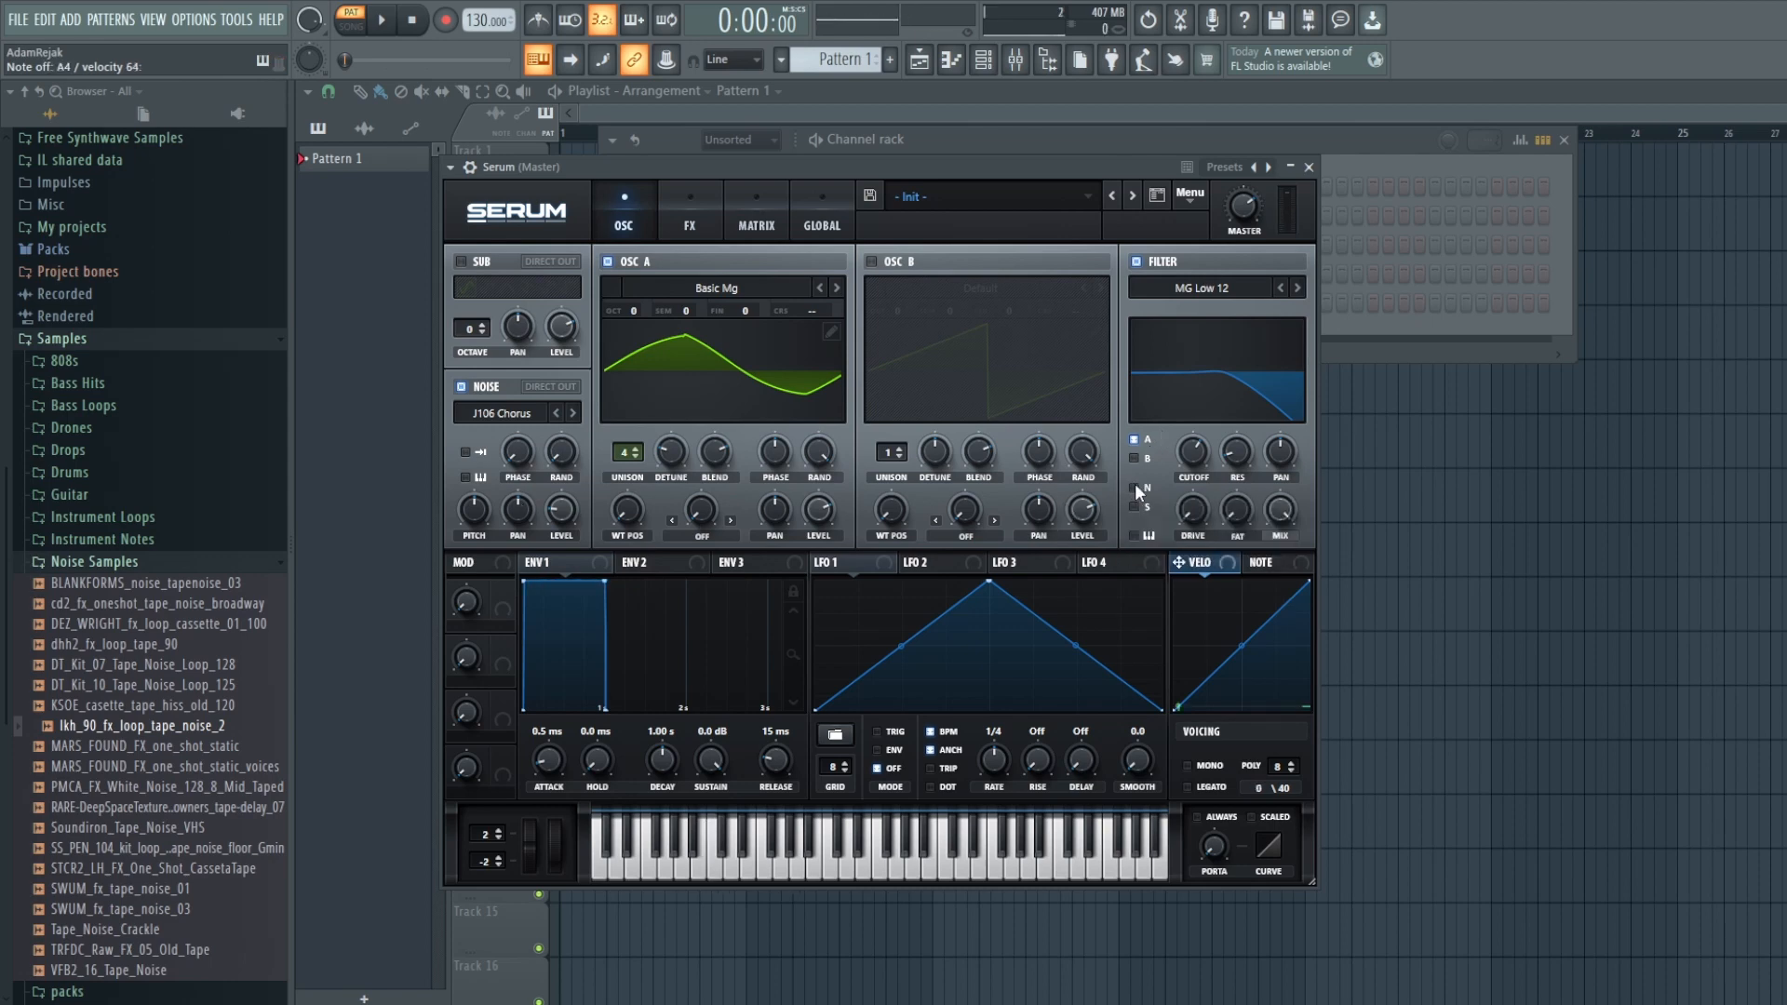
left_click_drag(1193, 452, 1189, 437)
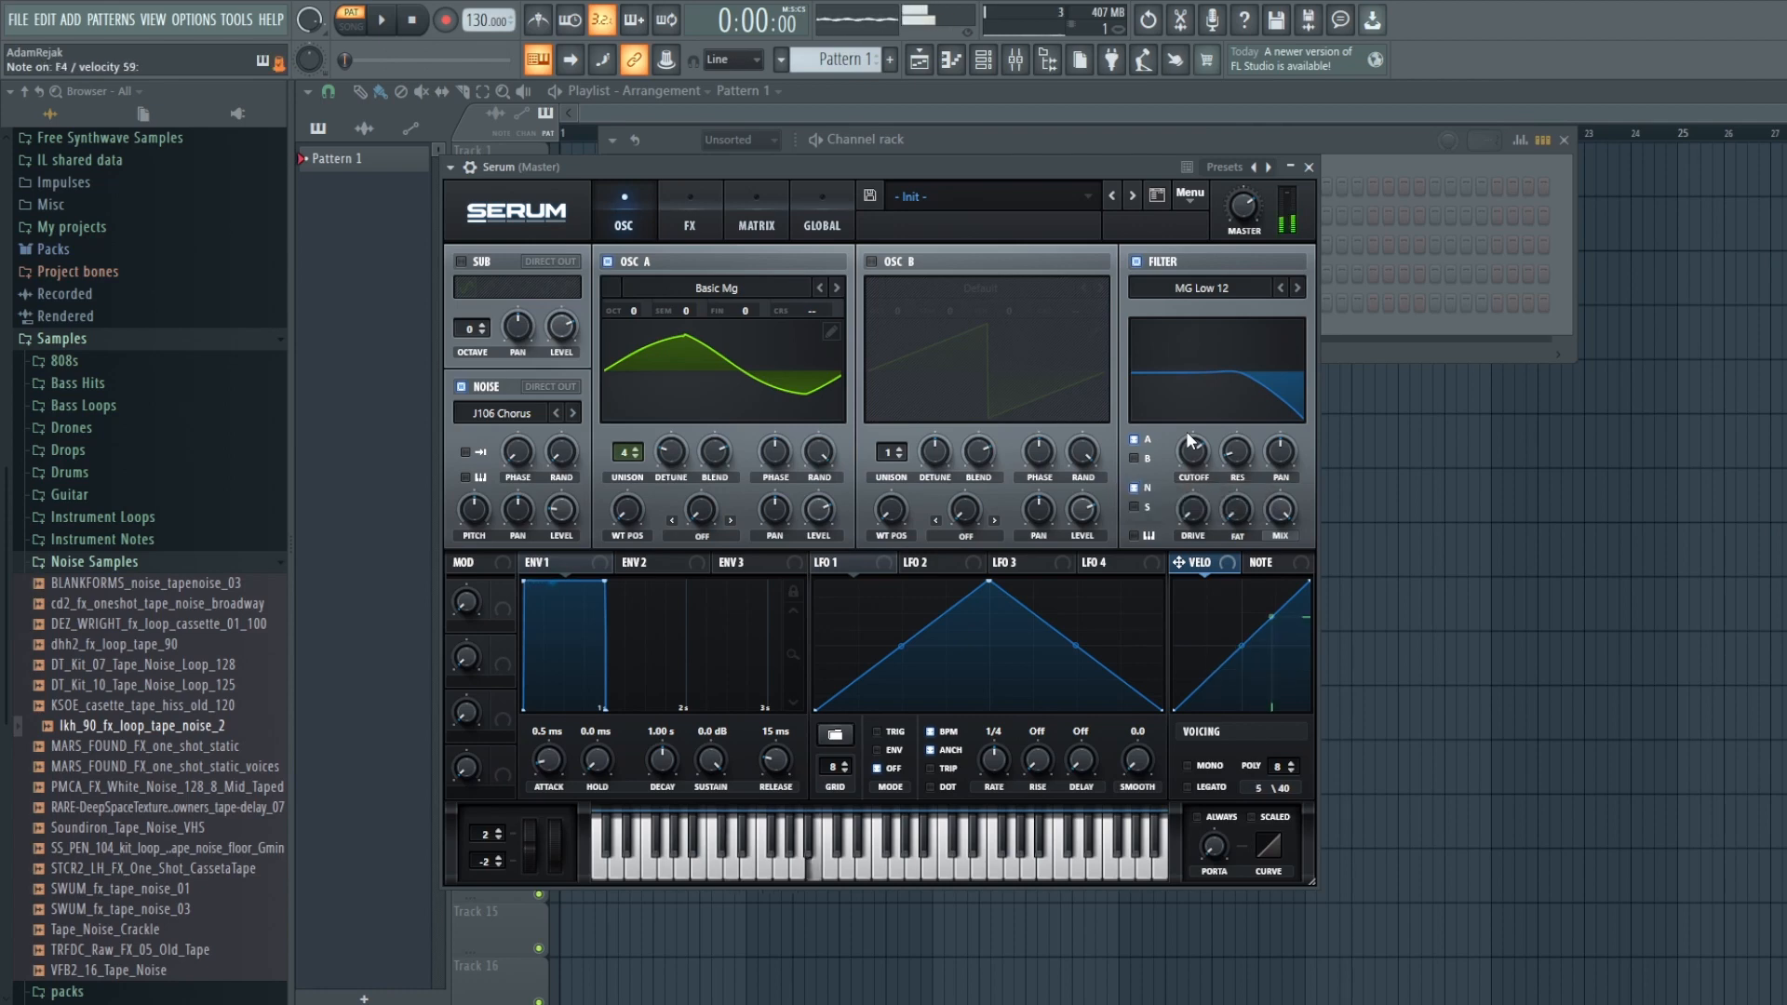
left_click_drag(1193, 455, 1192, 445)
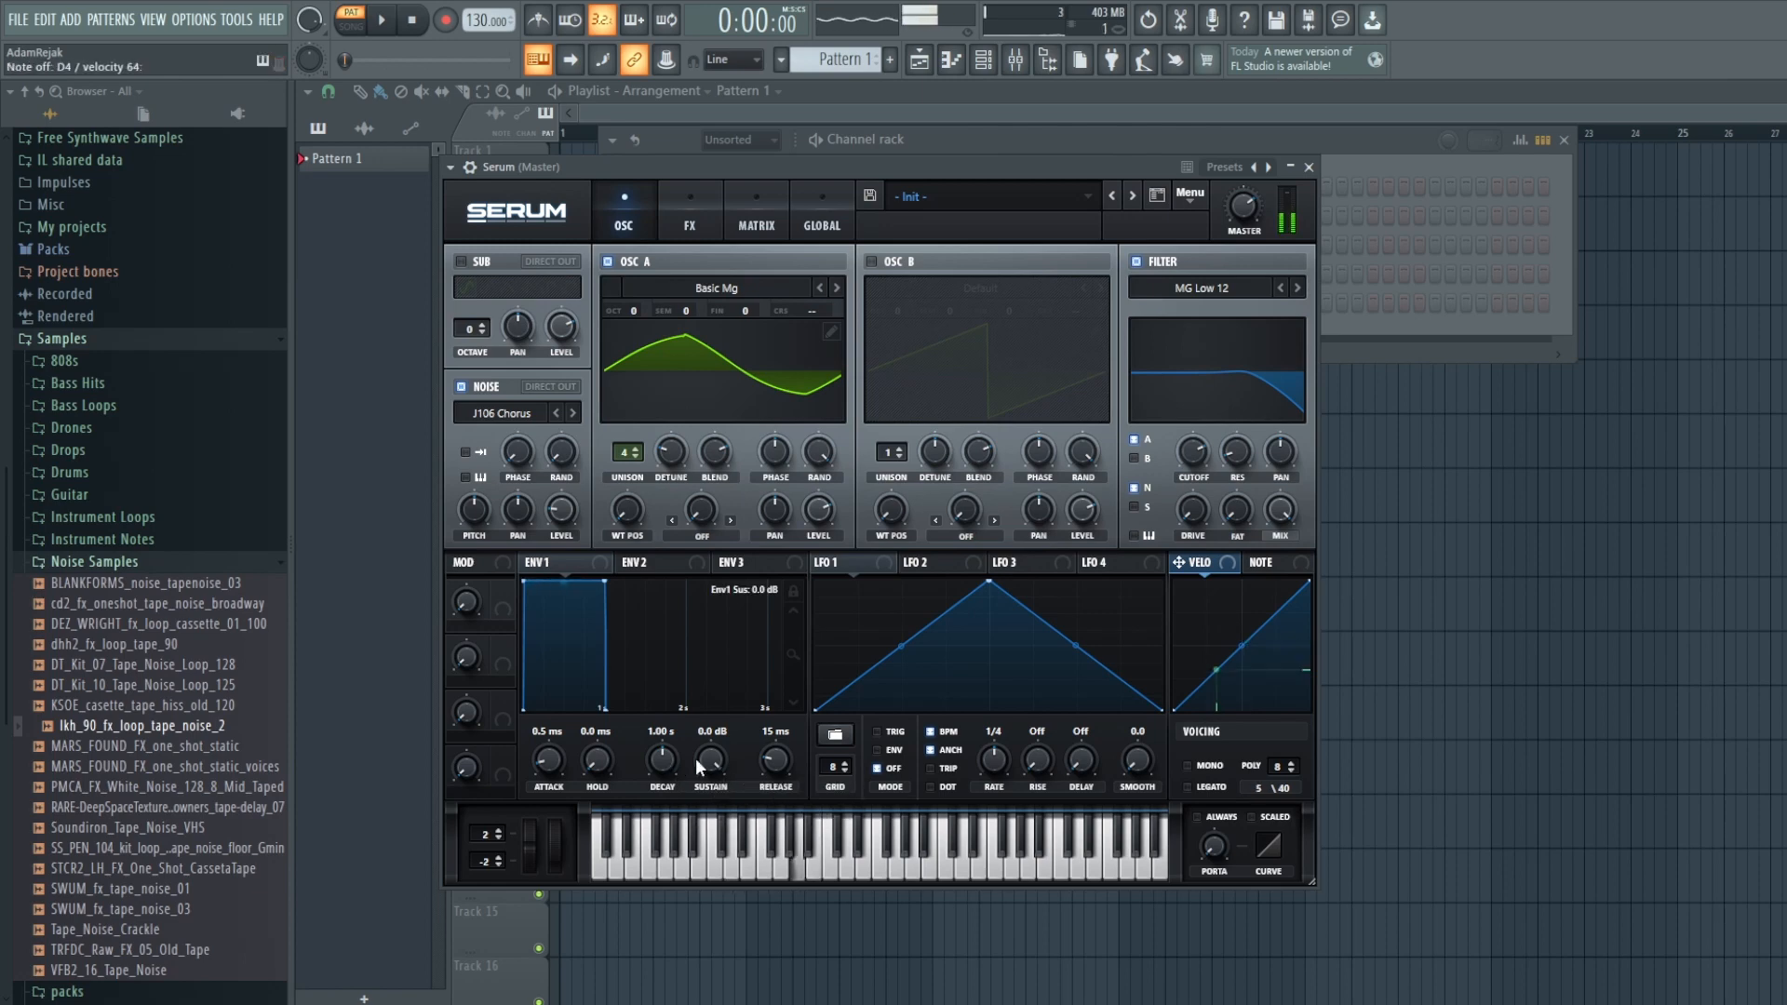
Step: Shape Envelope 1 with a 20 ms attack, -15.0 dB sustain and 1.14 s release
left_click_drag(711, 766, 699, 919)
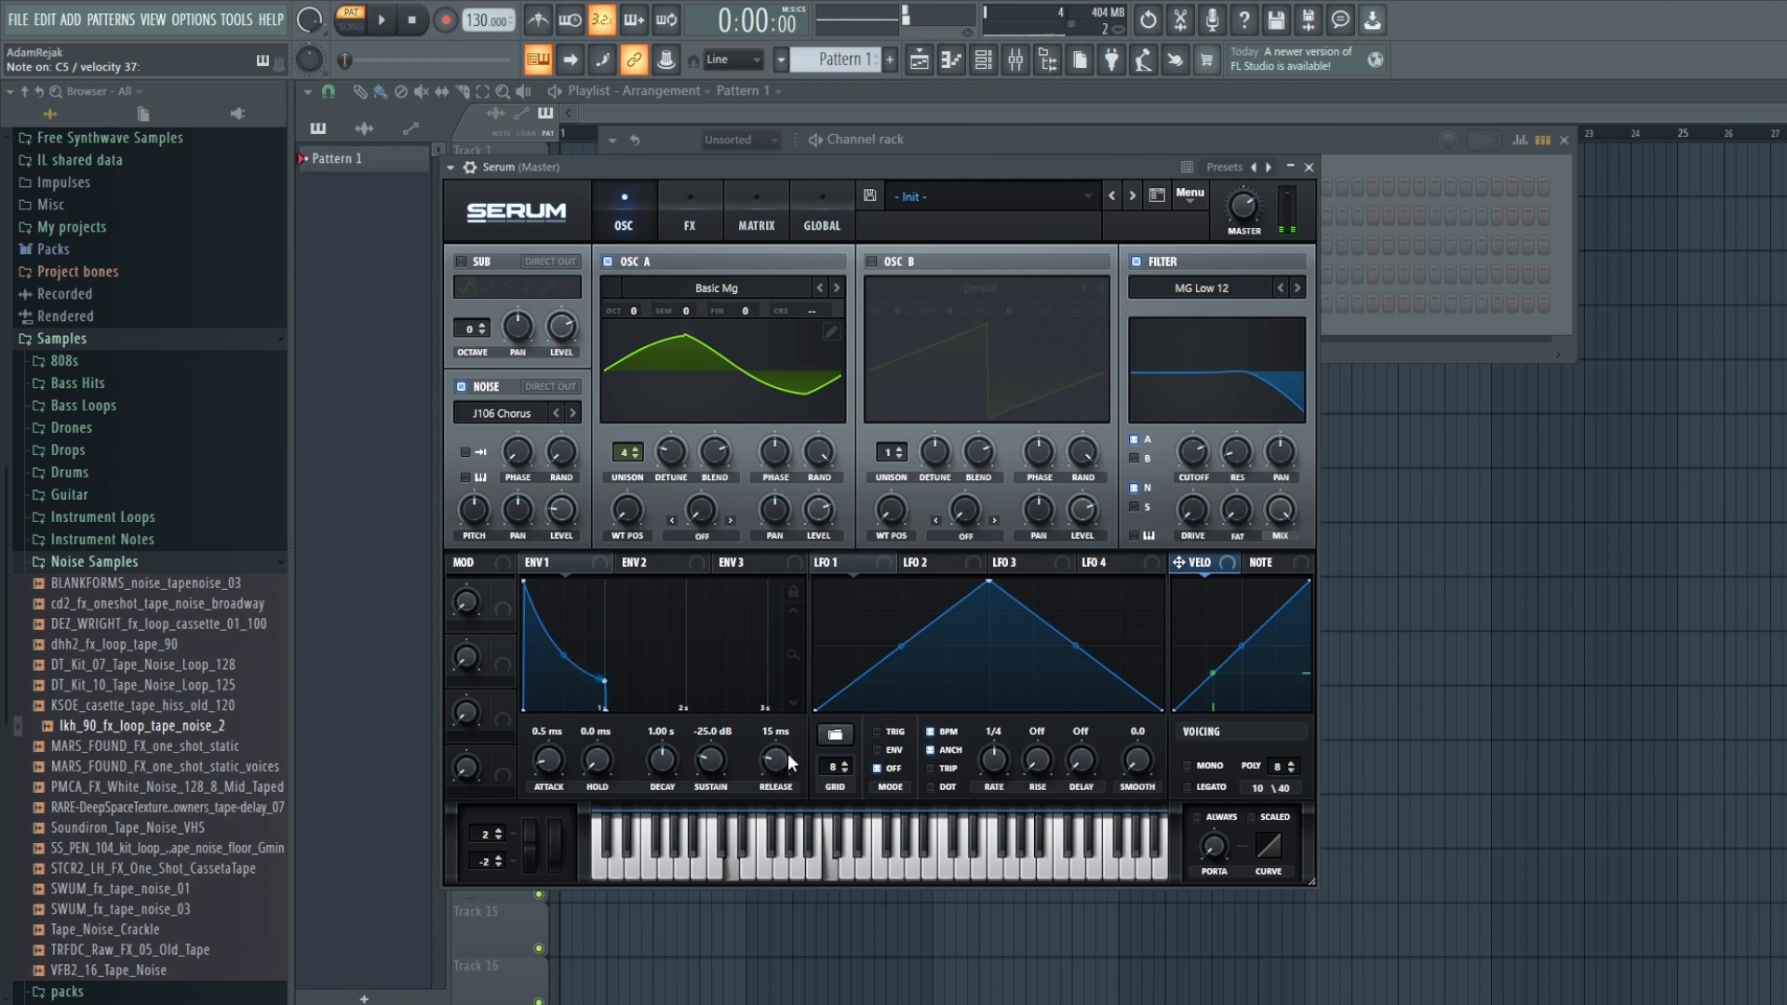
left_click_drag(788, 753, 780, 680)
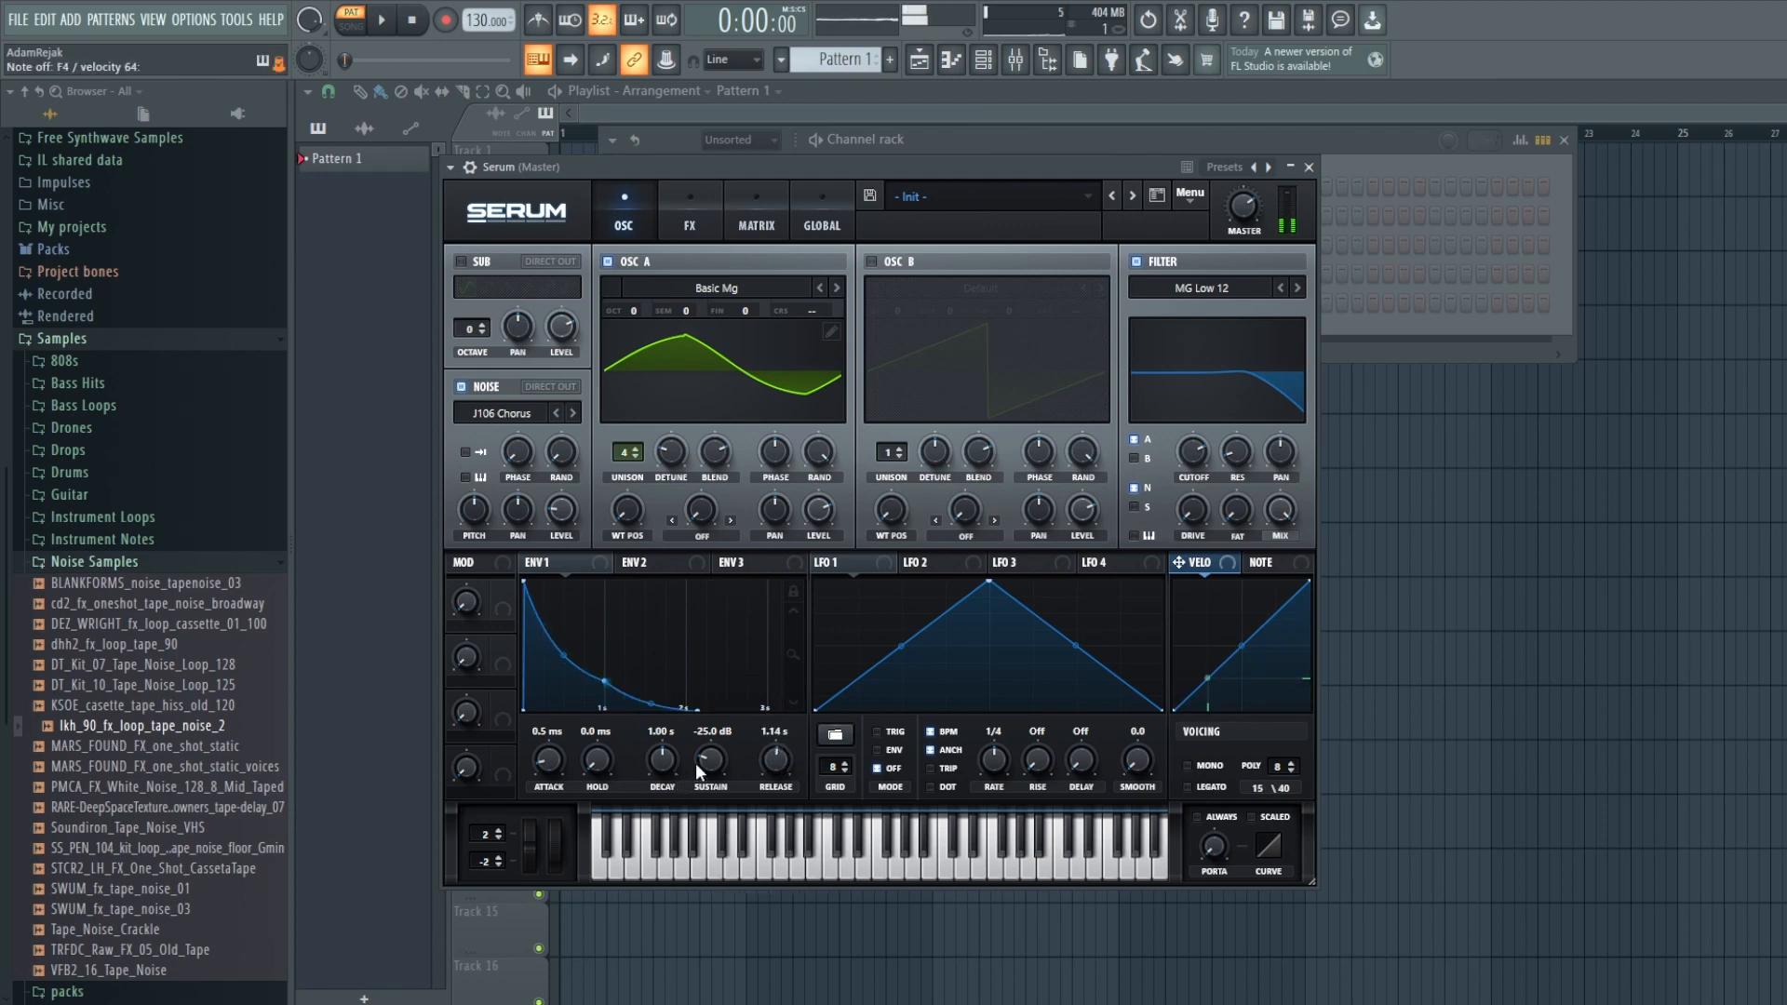
left_click_drag(709, 762, 714, 726)
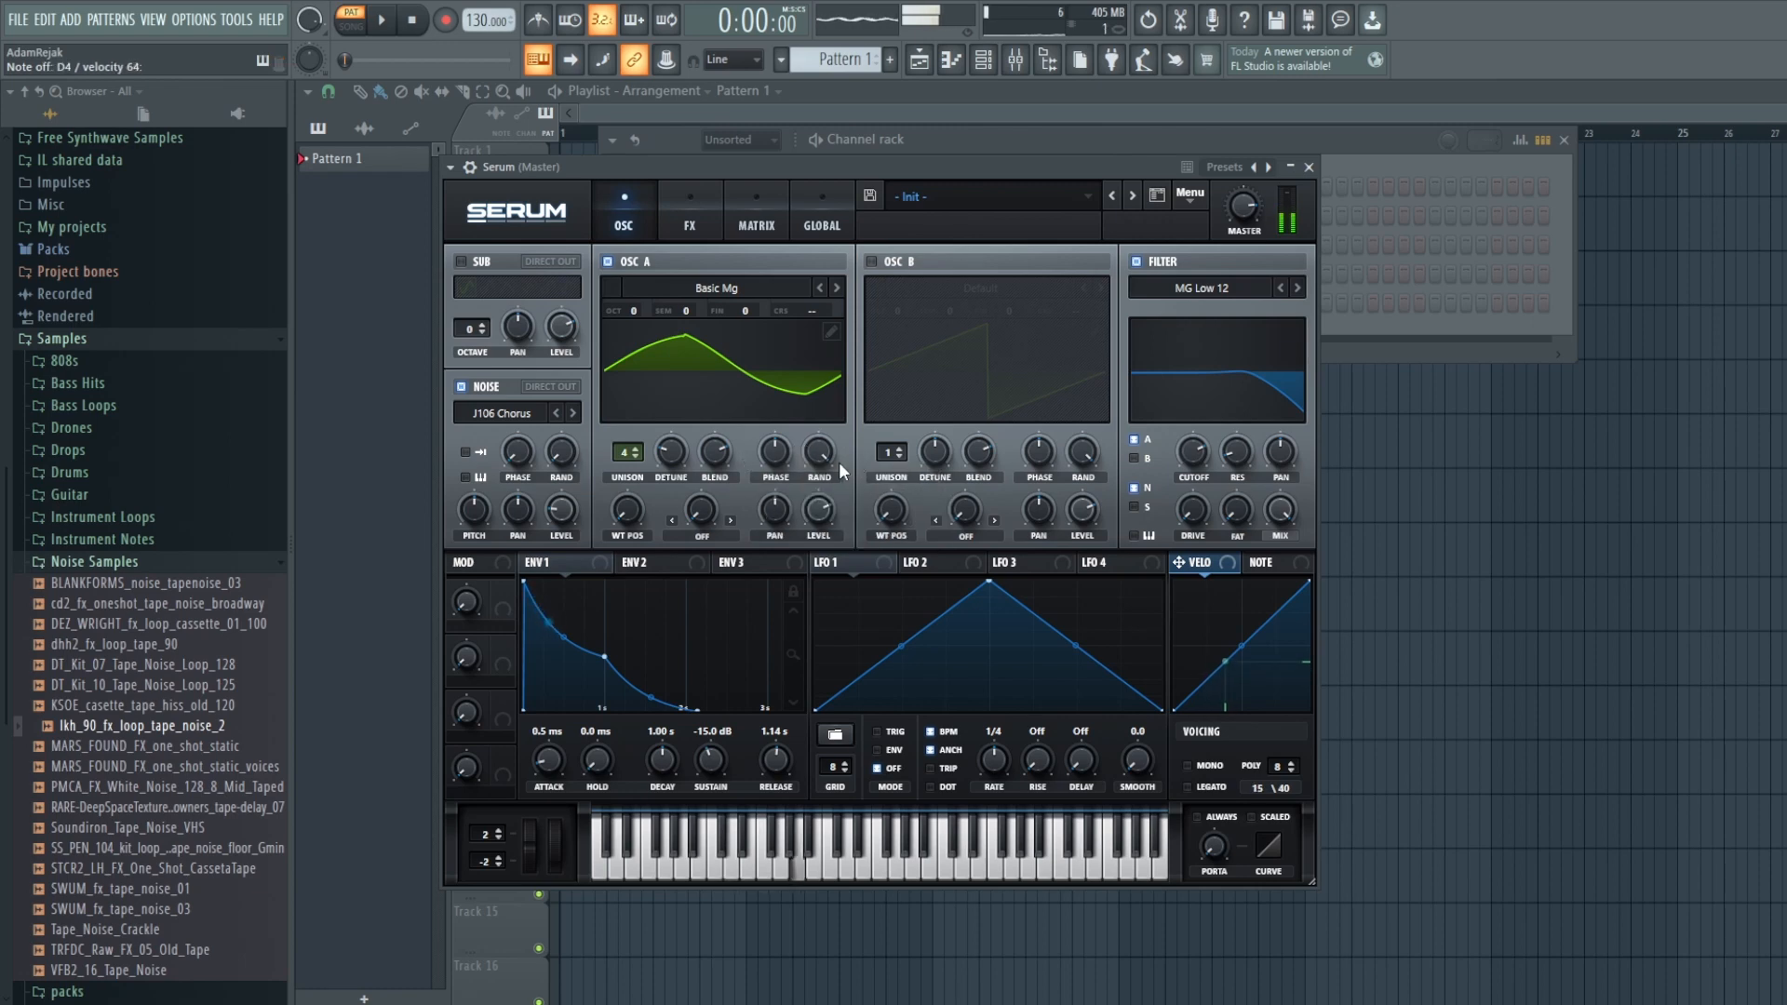
left_click_drag(546, 757, 546, 732)
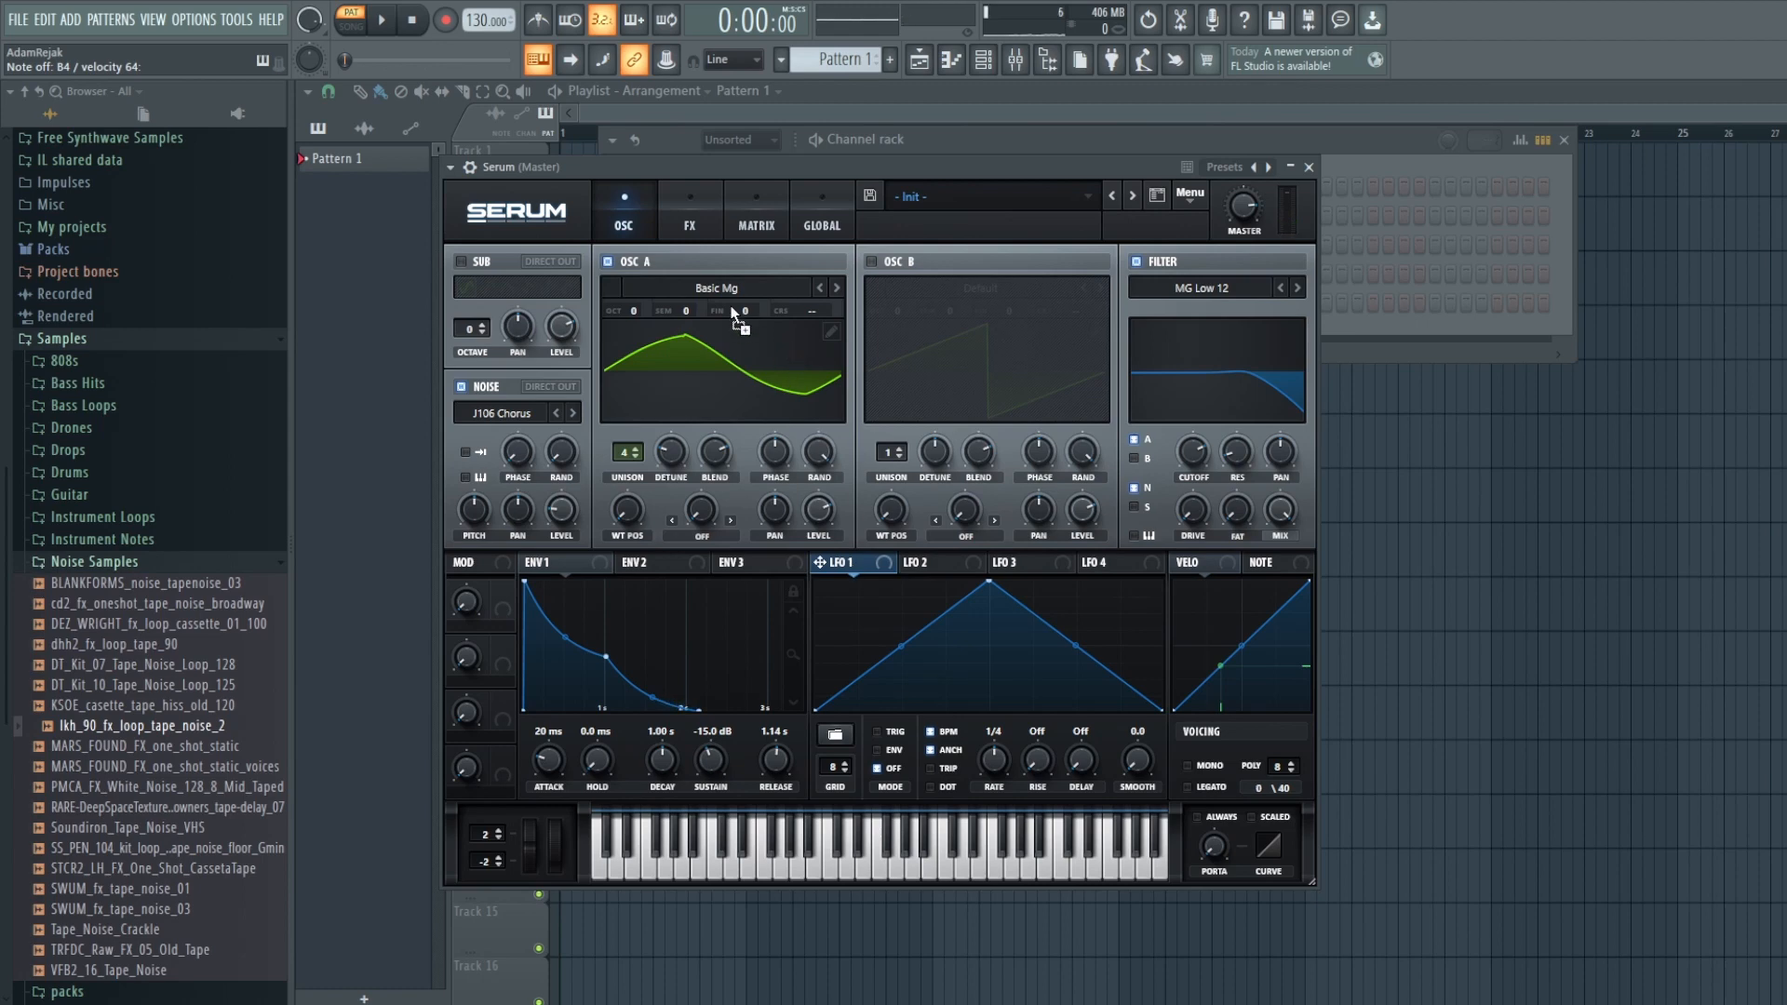
Step: Modulate Osc A's fine tuning with LFO 1 and its wavetable position with LFO 2, running LFO 2 without BPM sync at 0.3 Hz
left_click_drag(760, 310, 763, 416)
left_click(939, 570)
left_click_drag(909, 564, 628, 510)
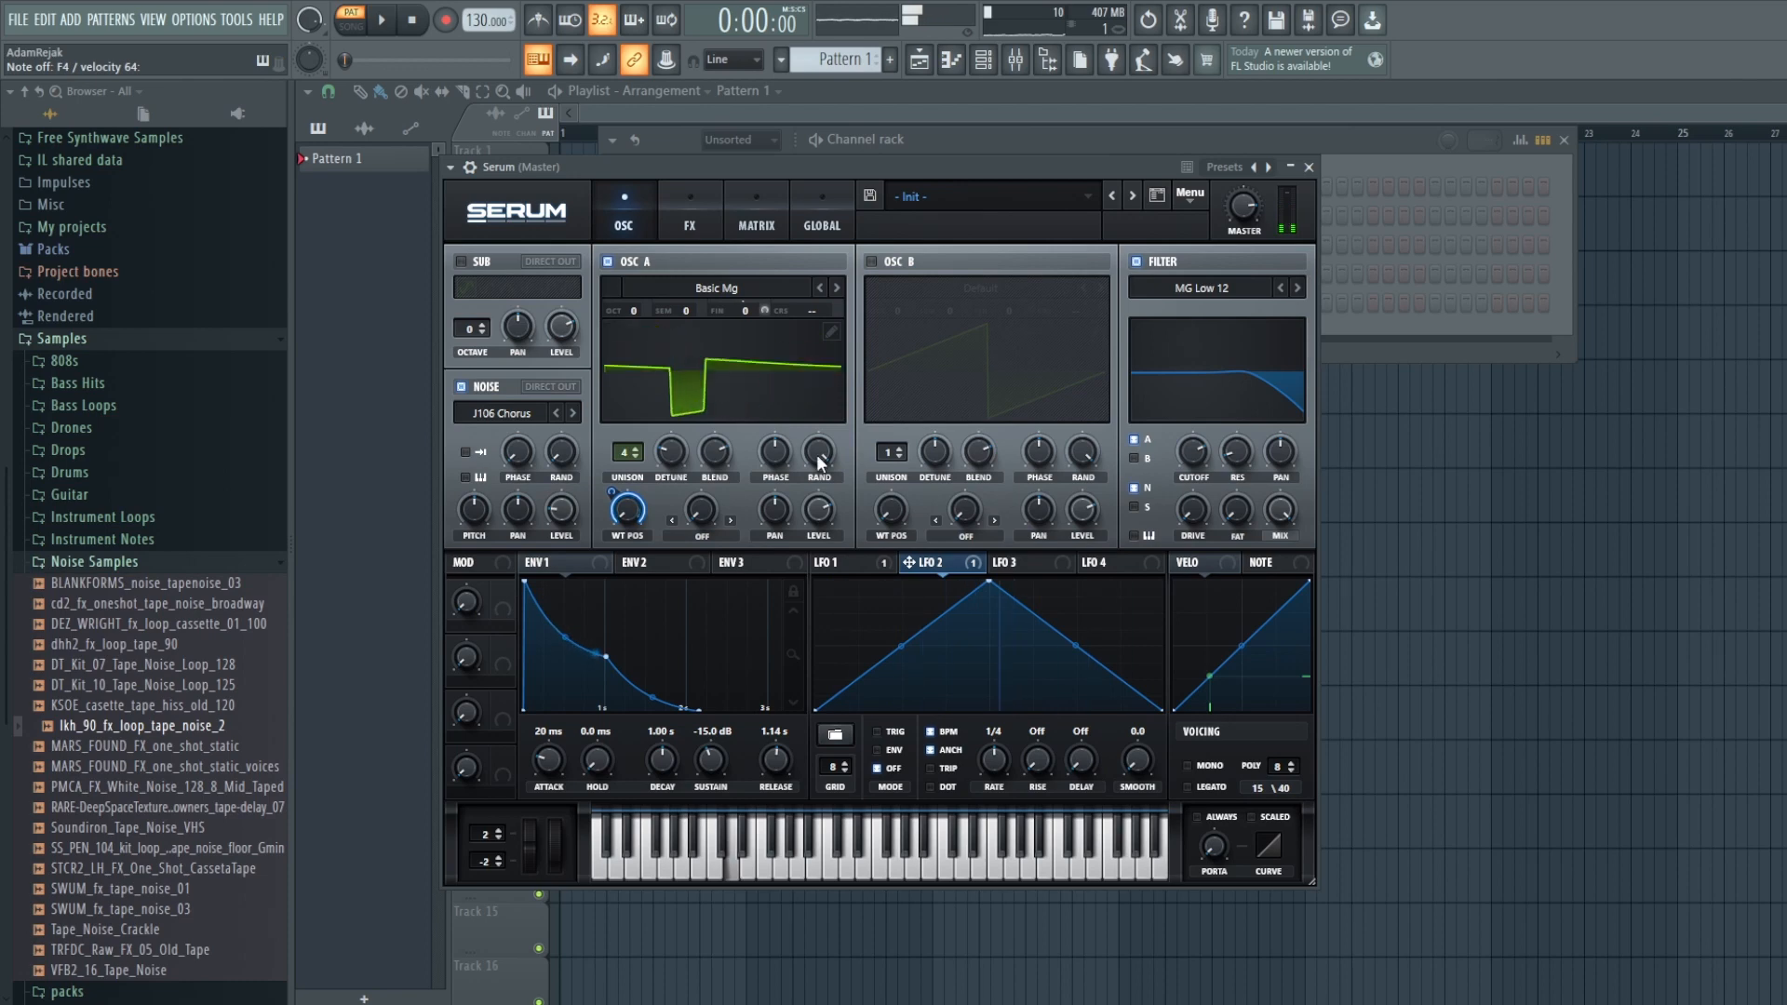
left_click(929, 731)
left_click_drag(994, 769, 989, 817)
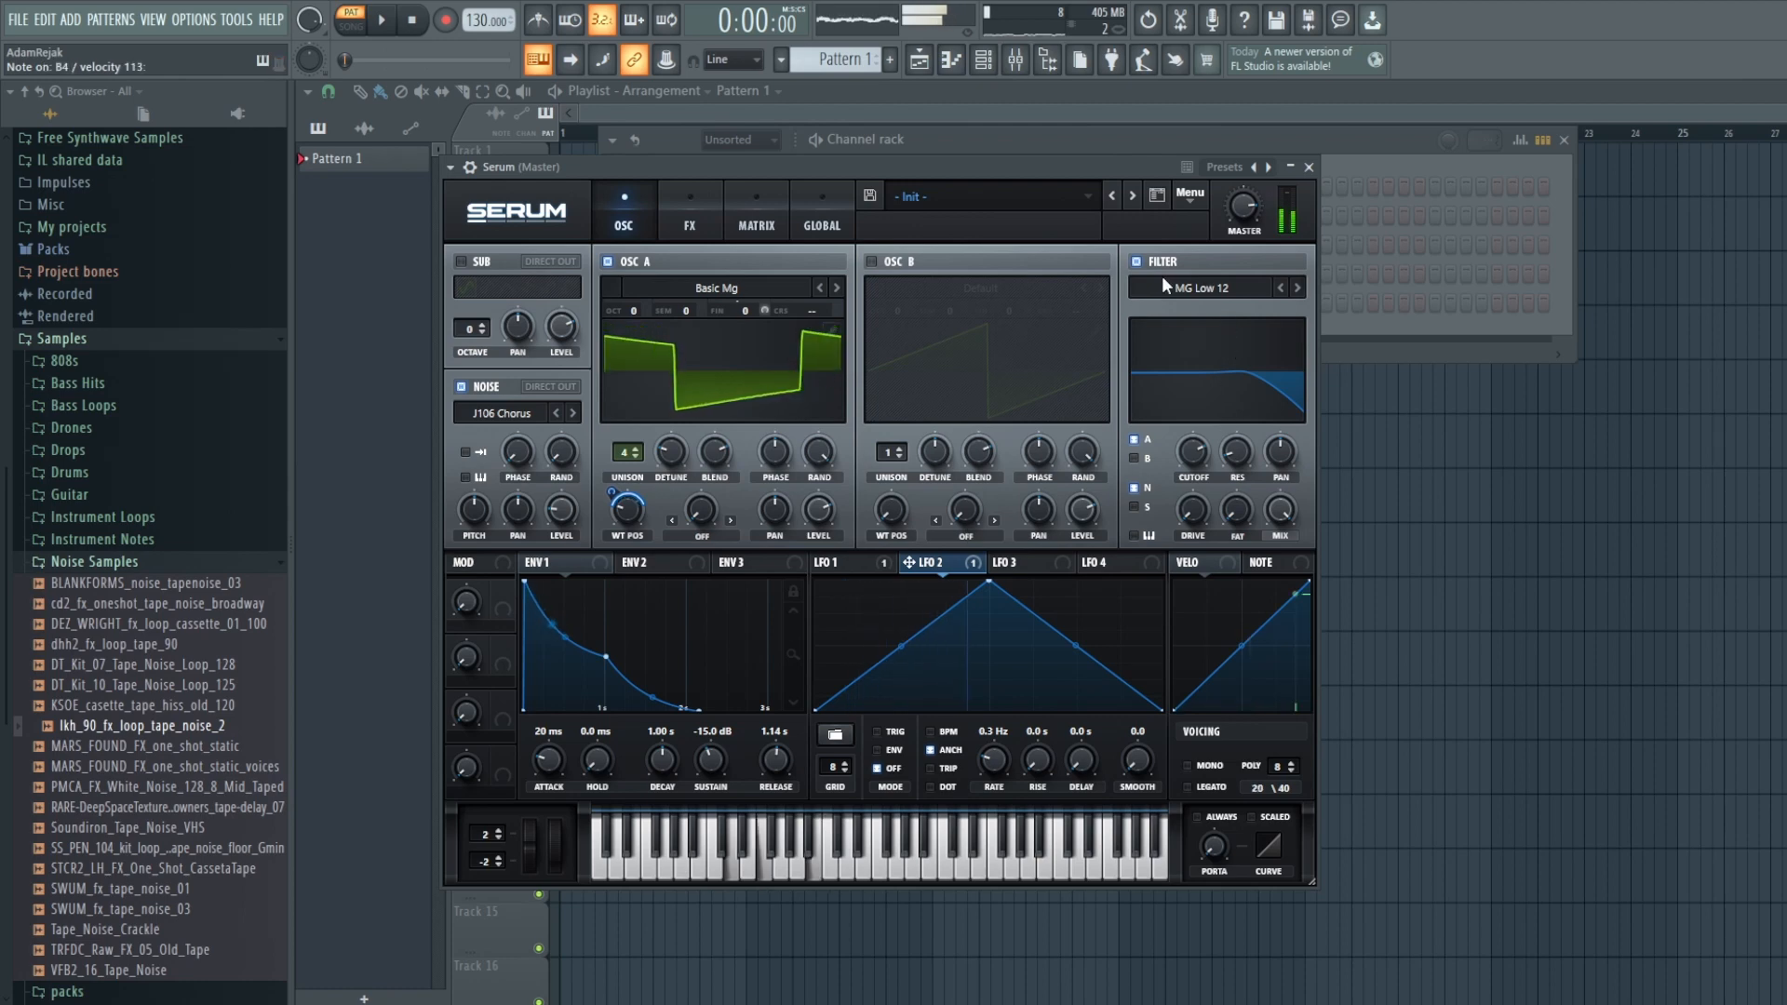
Step: Lower the filter cutoff slightly, change the filter type to MG Low 18 and increase its drive
left_click_drag(1196, 446, 1196, 458)
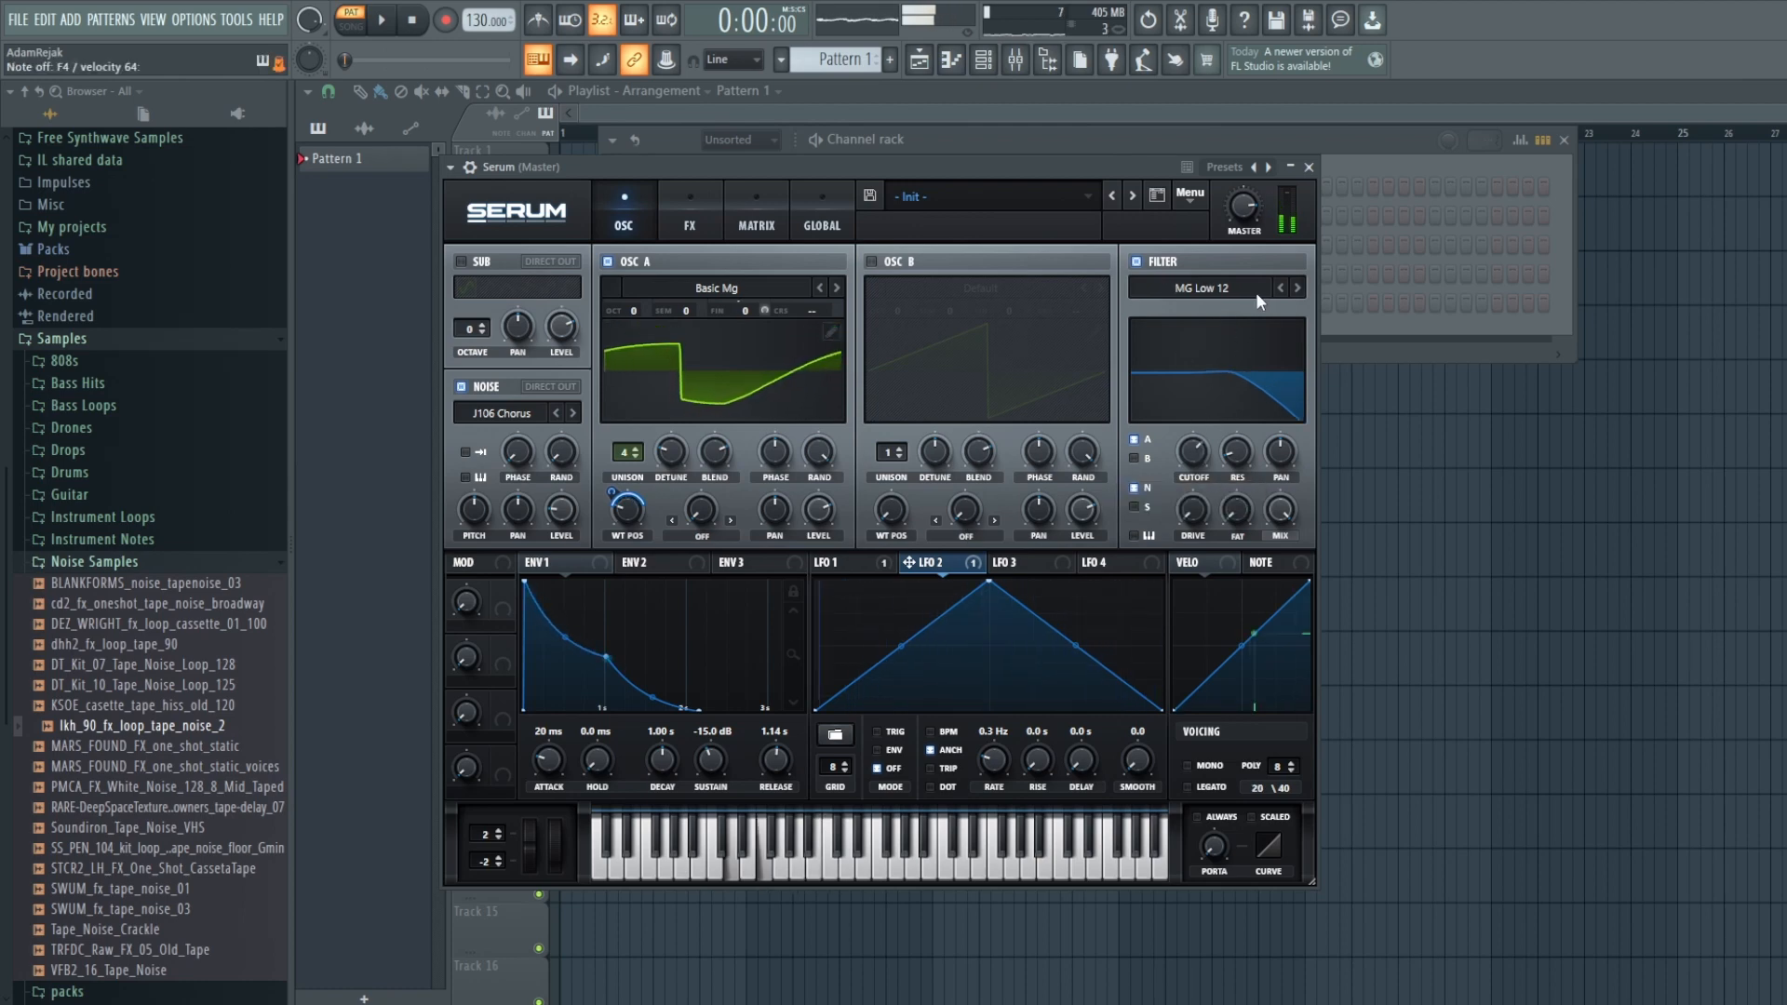
left_click(1298, 288)
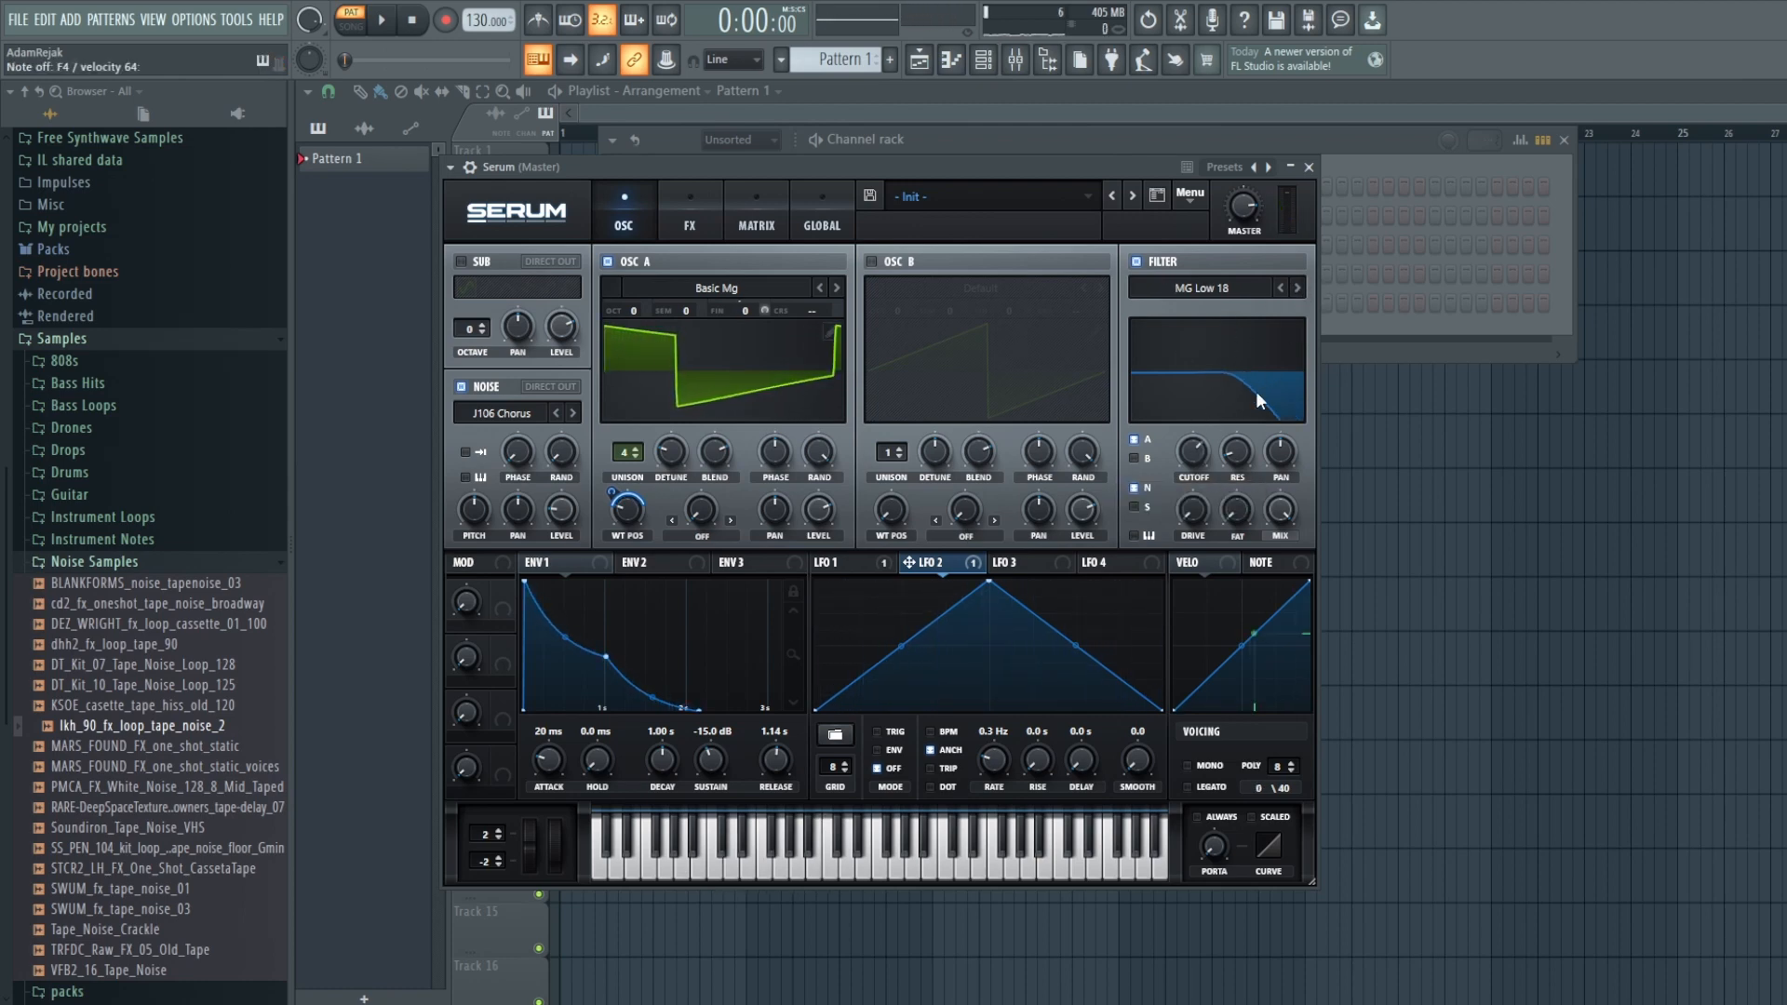
left_click_drag(1195, 511, 1186, 456)
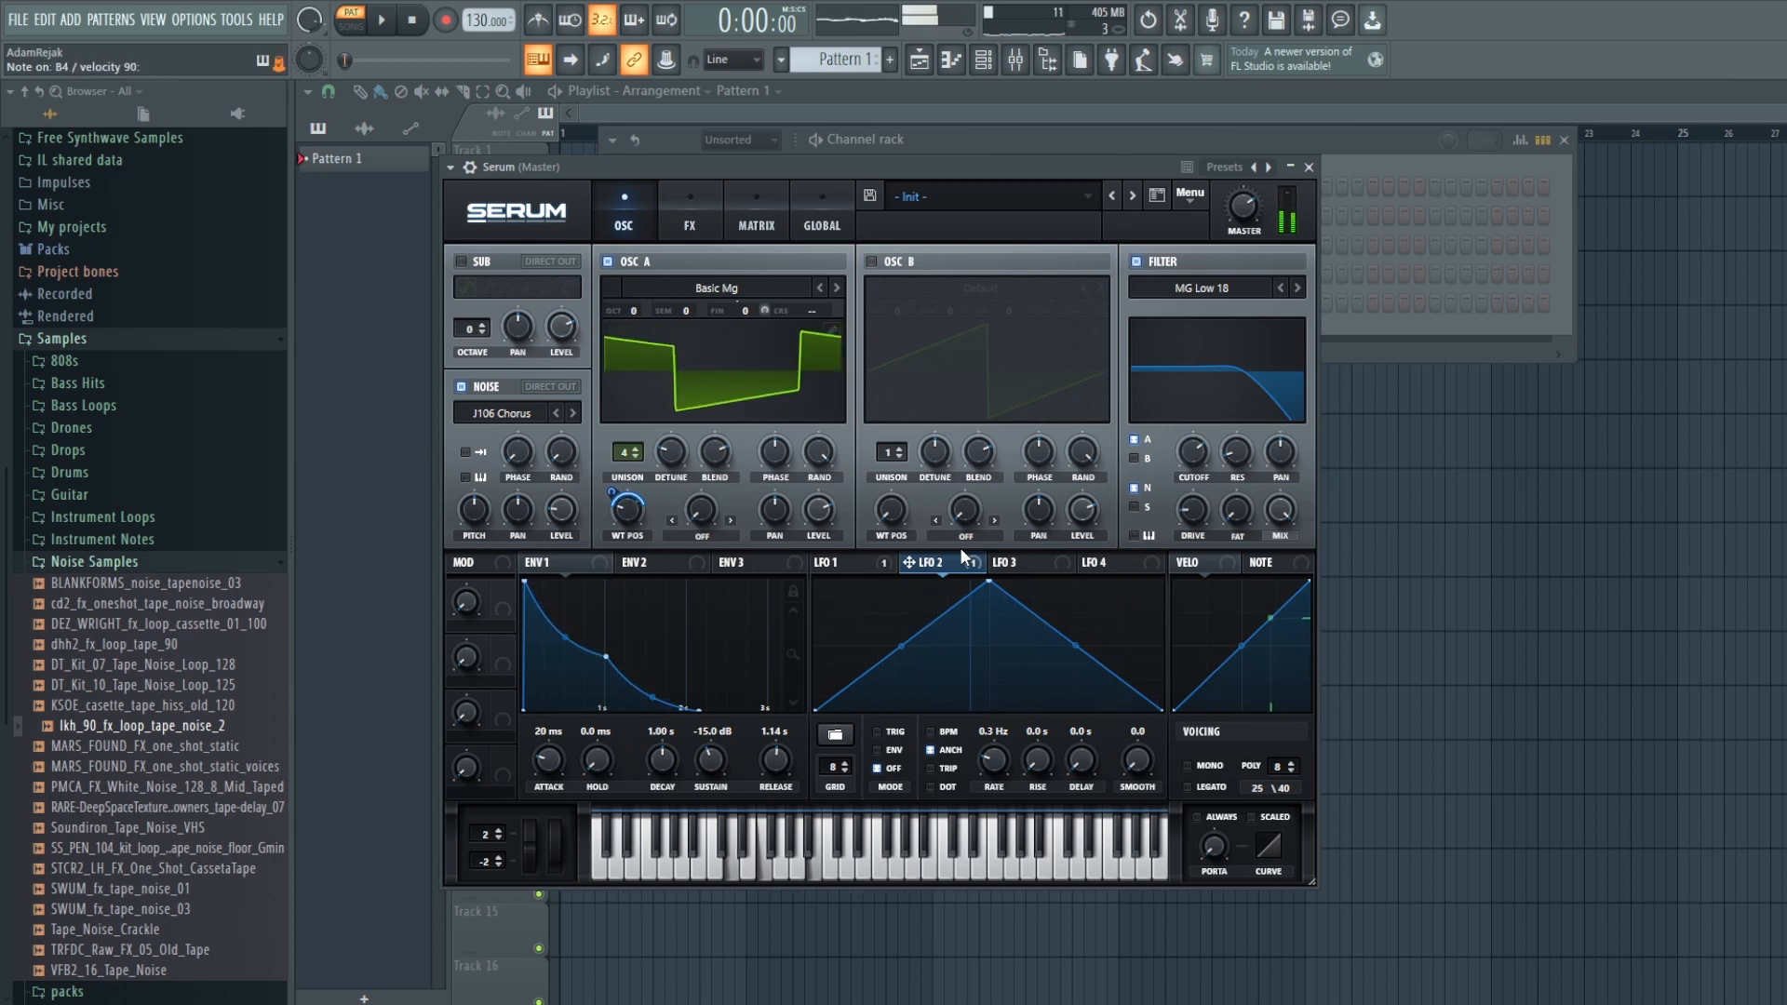
Step: Add a modulation matrix row routing Chaos1 to LFO2 Rate with a moderate positive amount, and return to the oscillator view
left_click(701, 206)
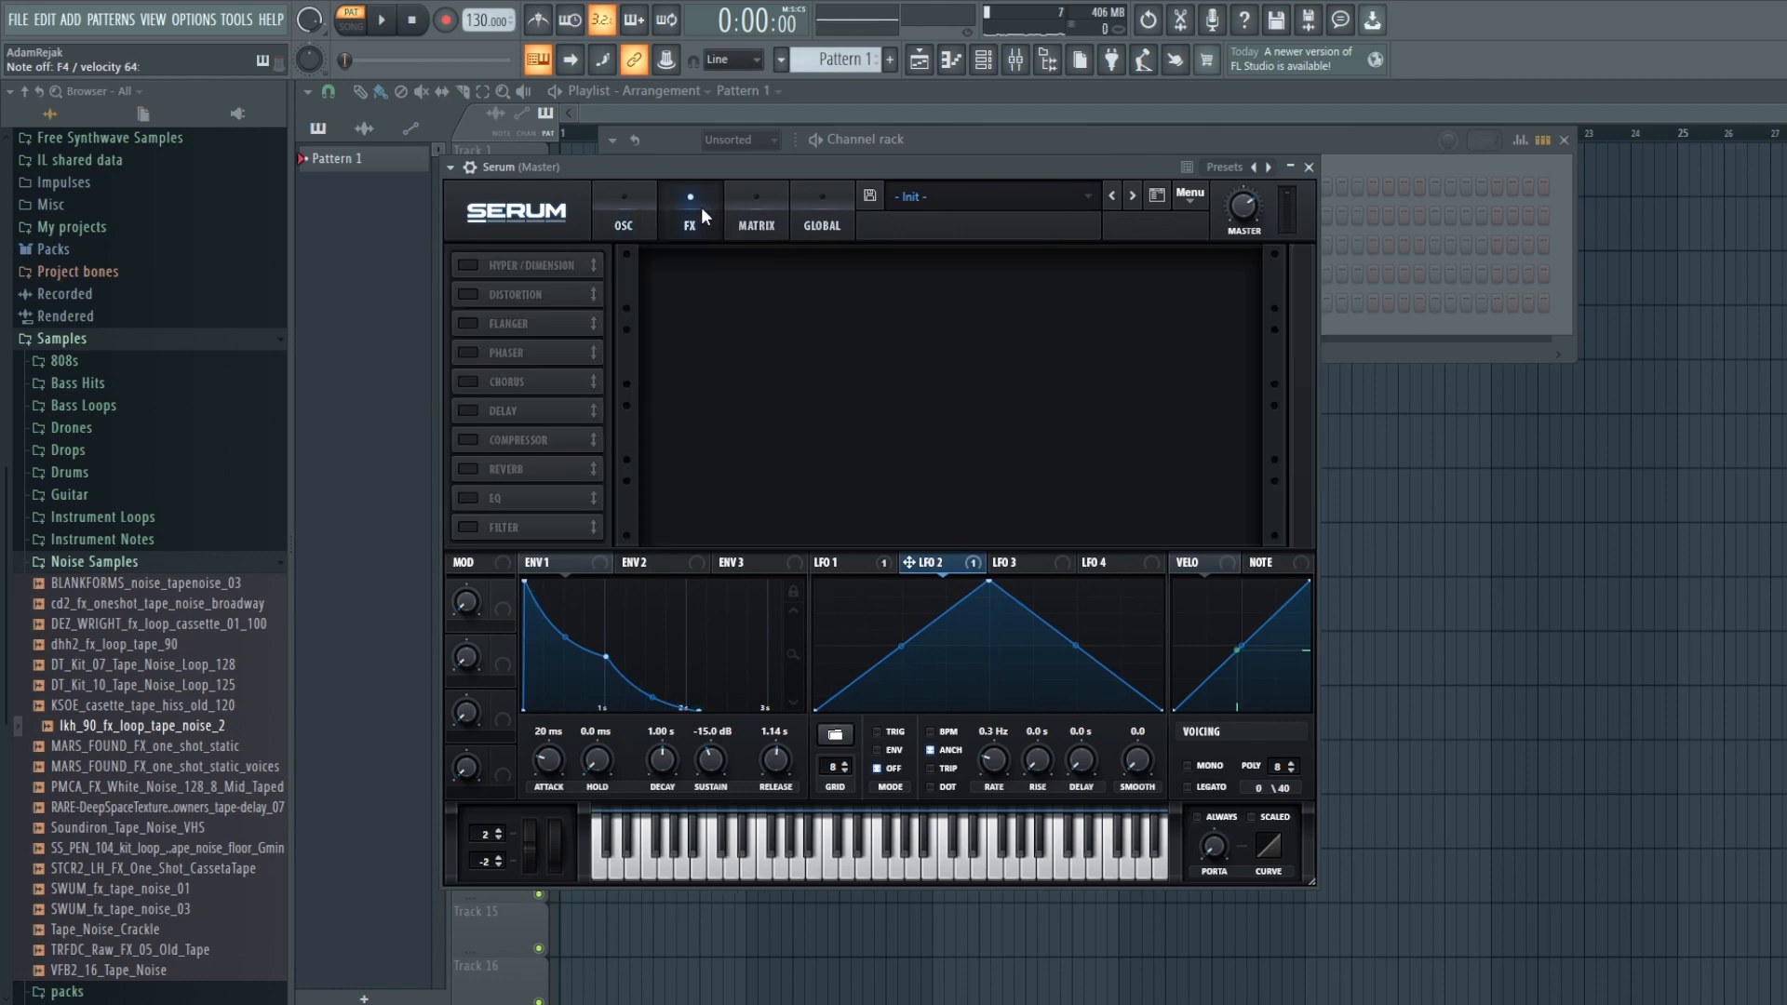
left_click(762, 199)
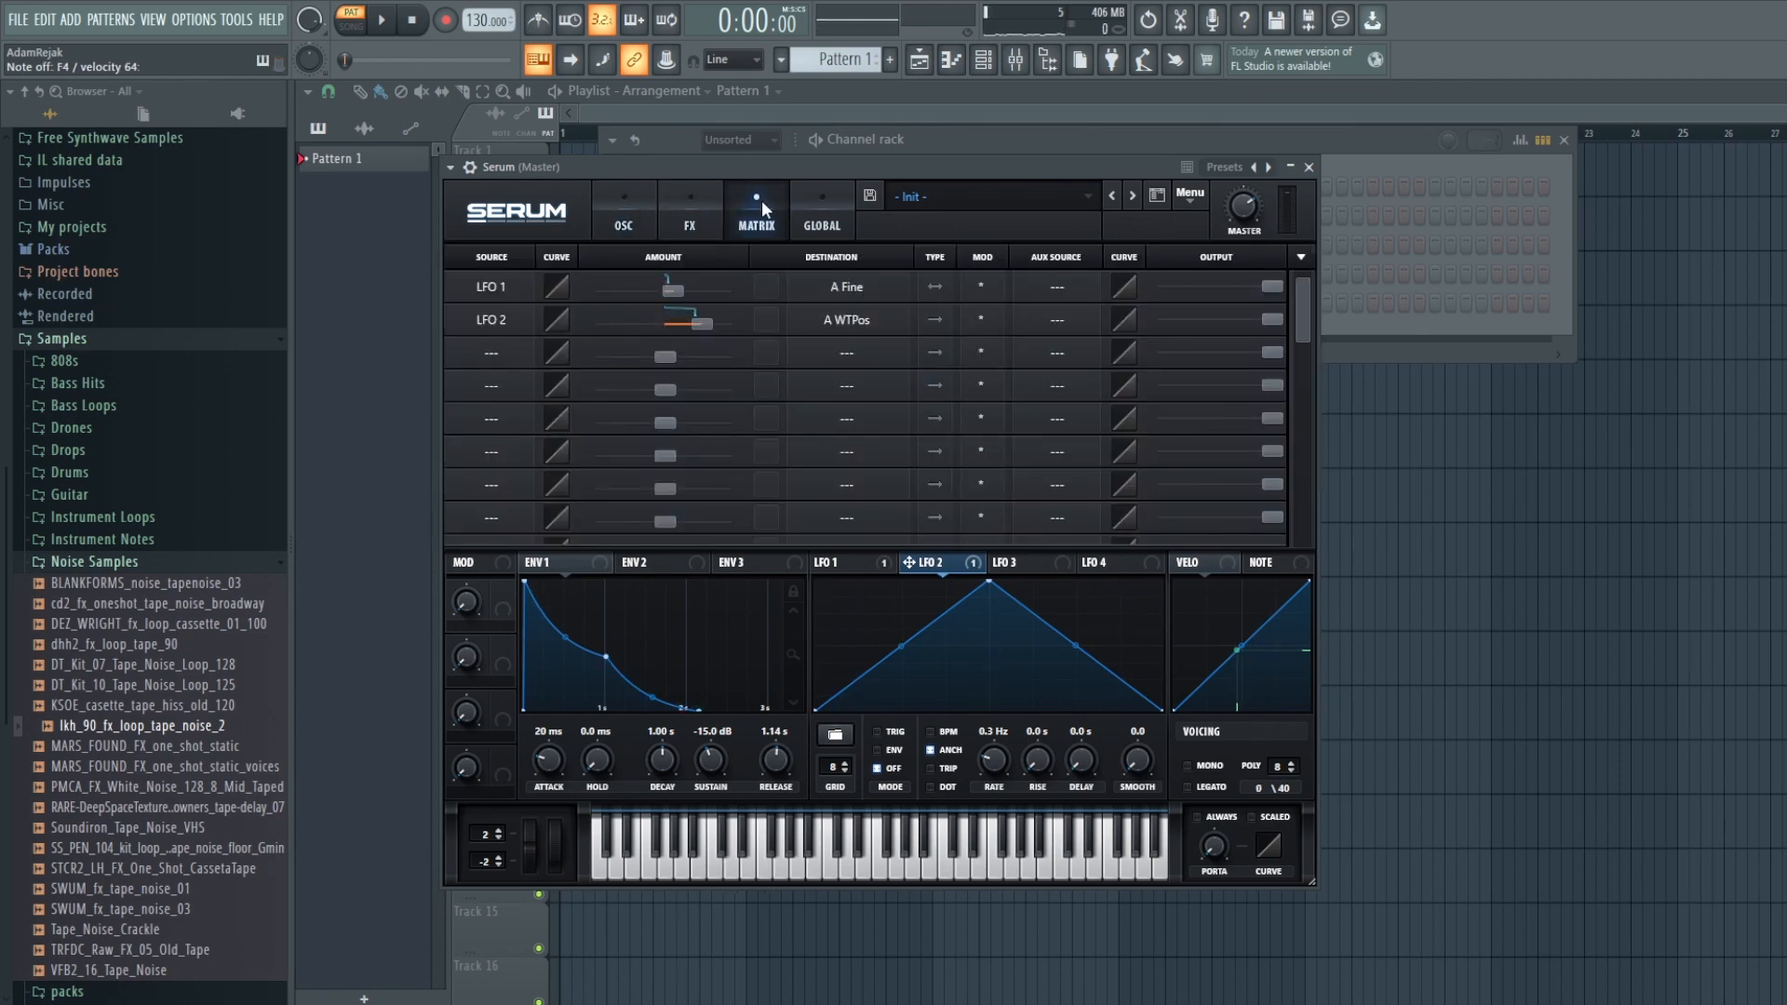
left_click(486, 354)
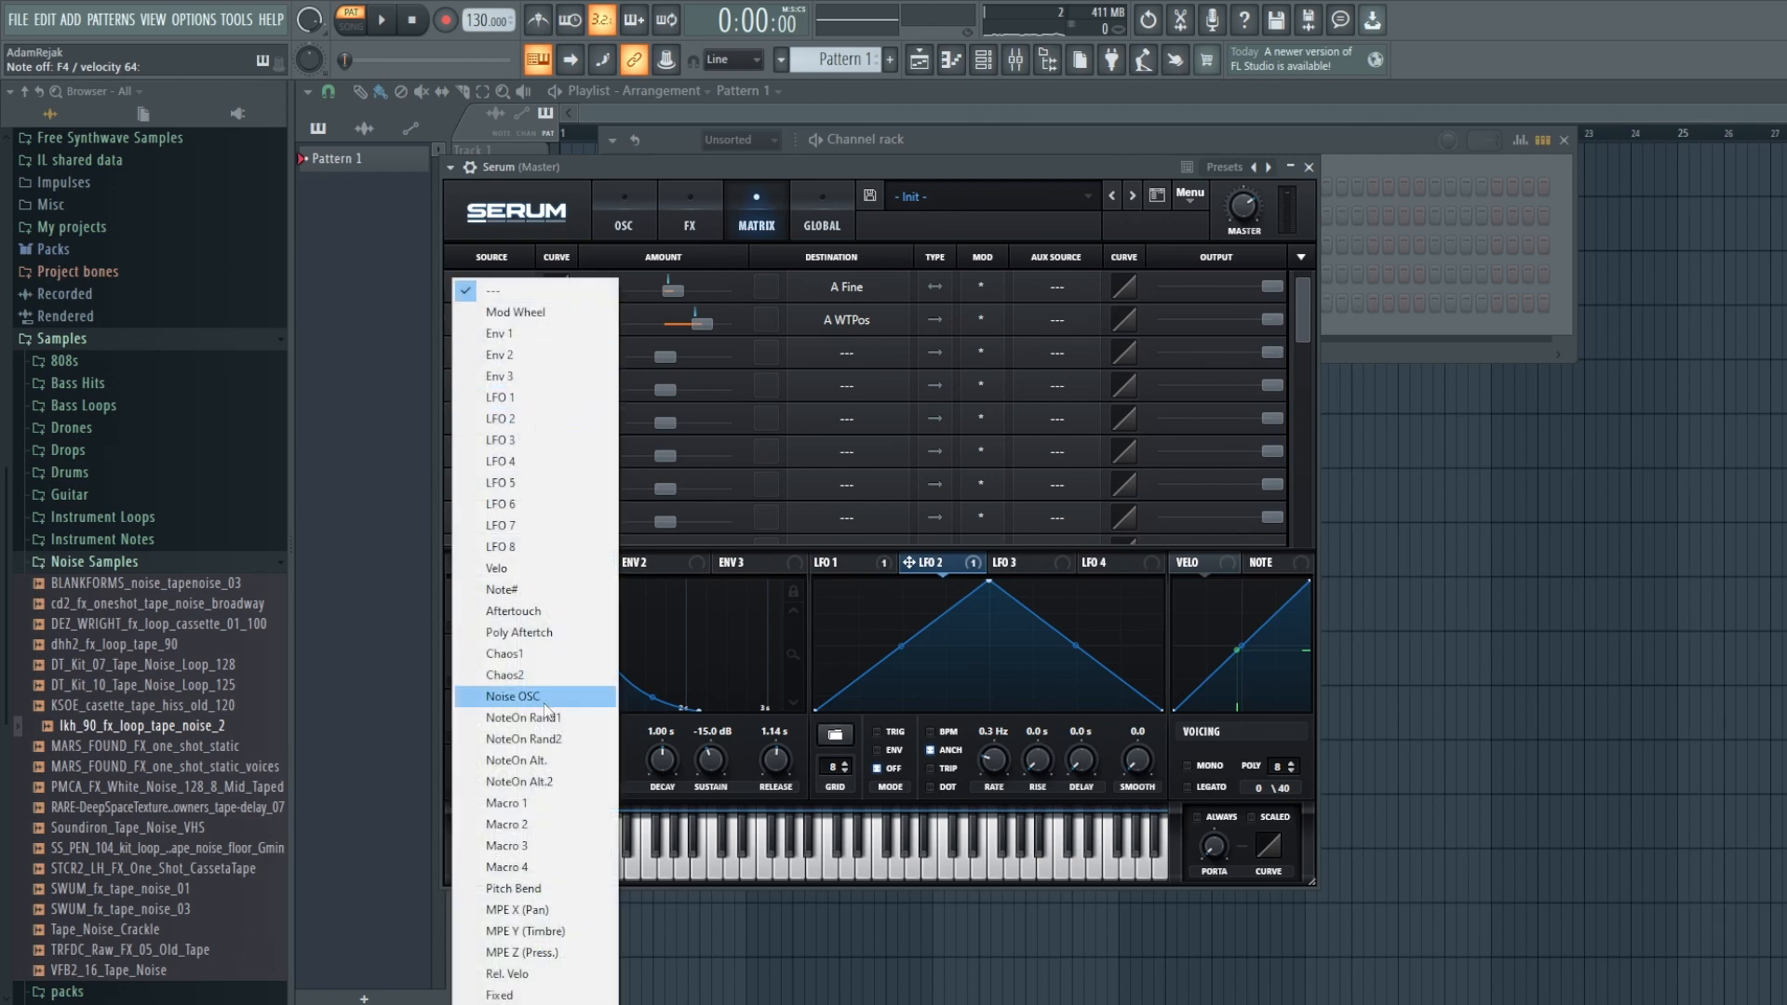
left_click(545, 656)
left_click(847, 353)
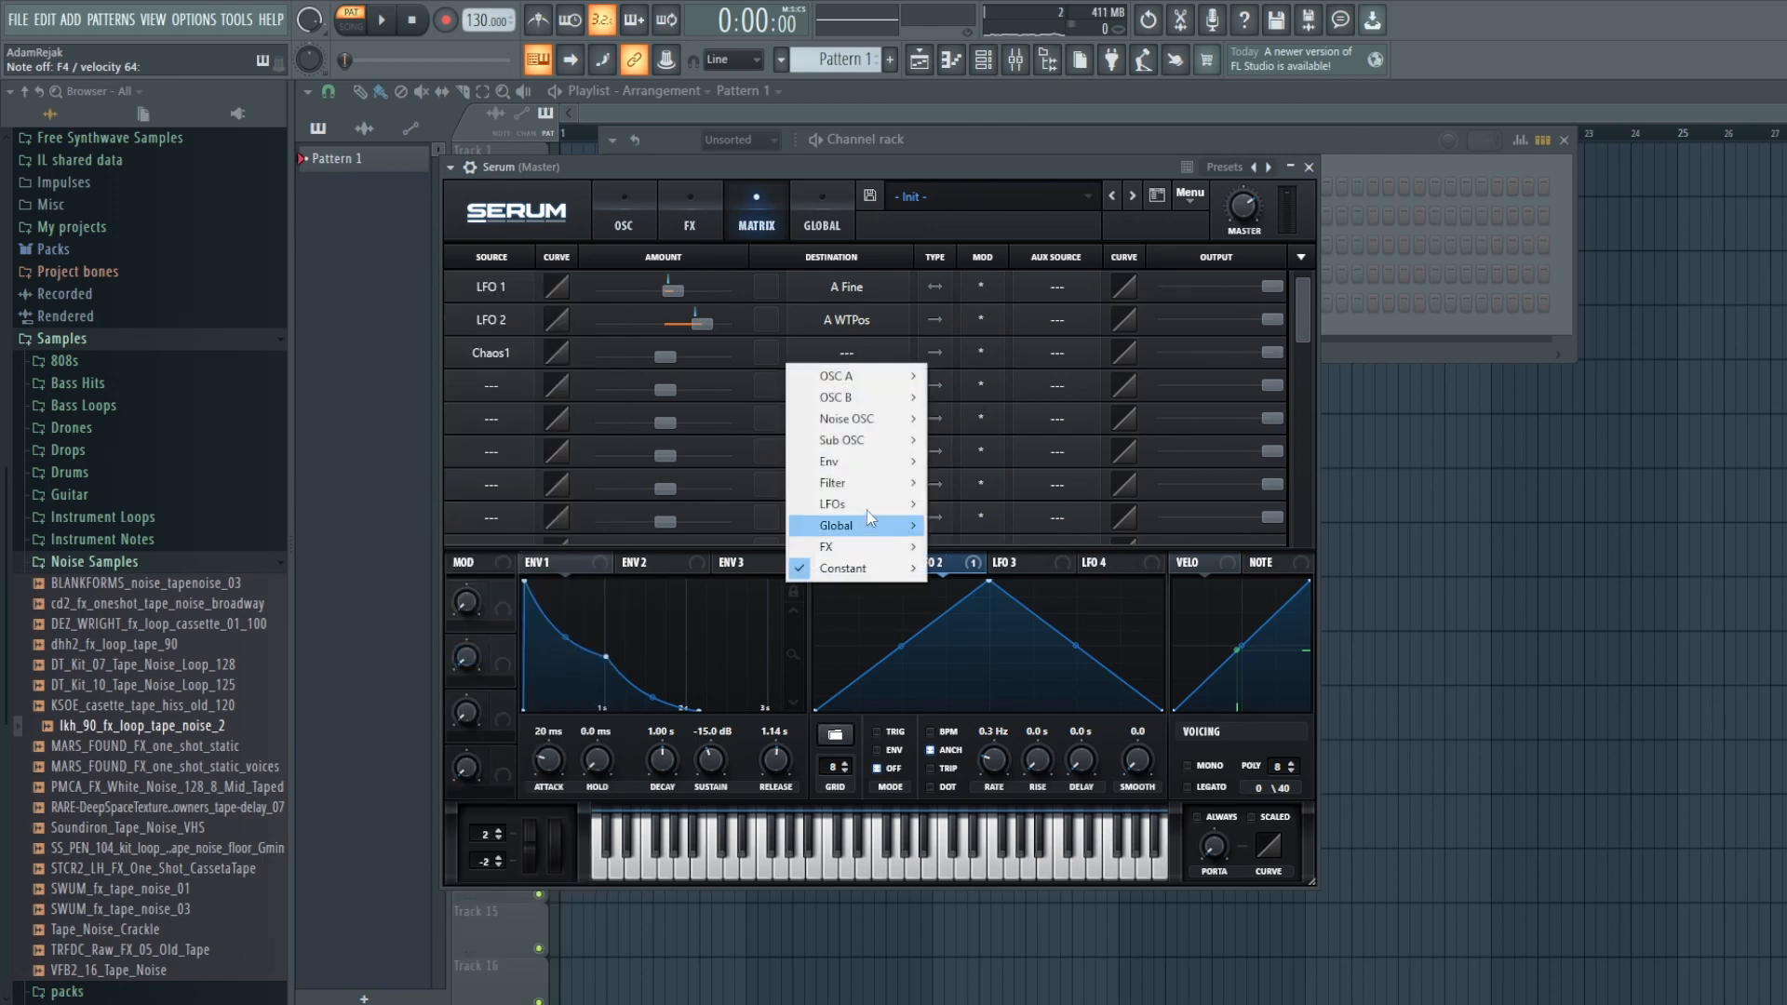
mouse_move(867, 510)
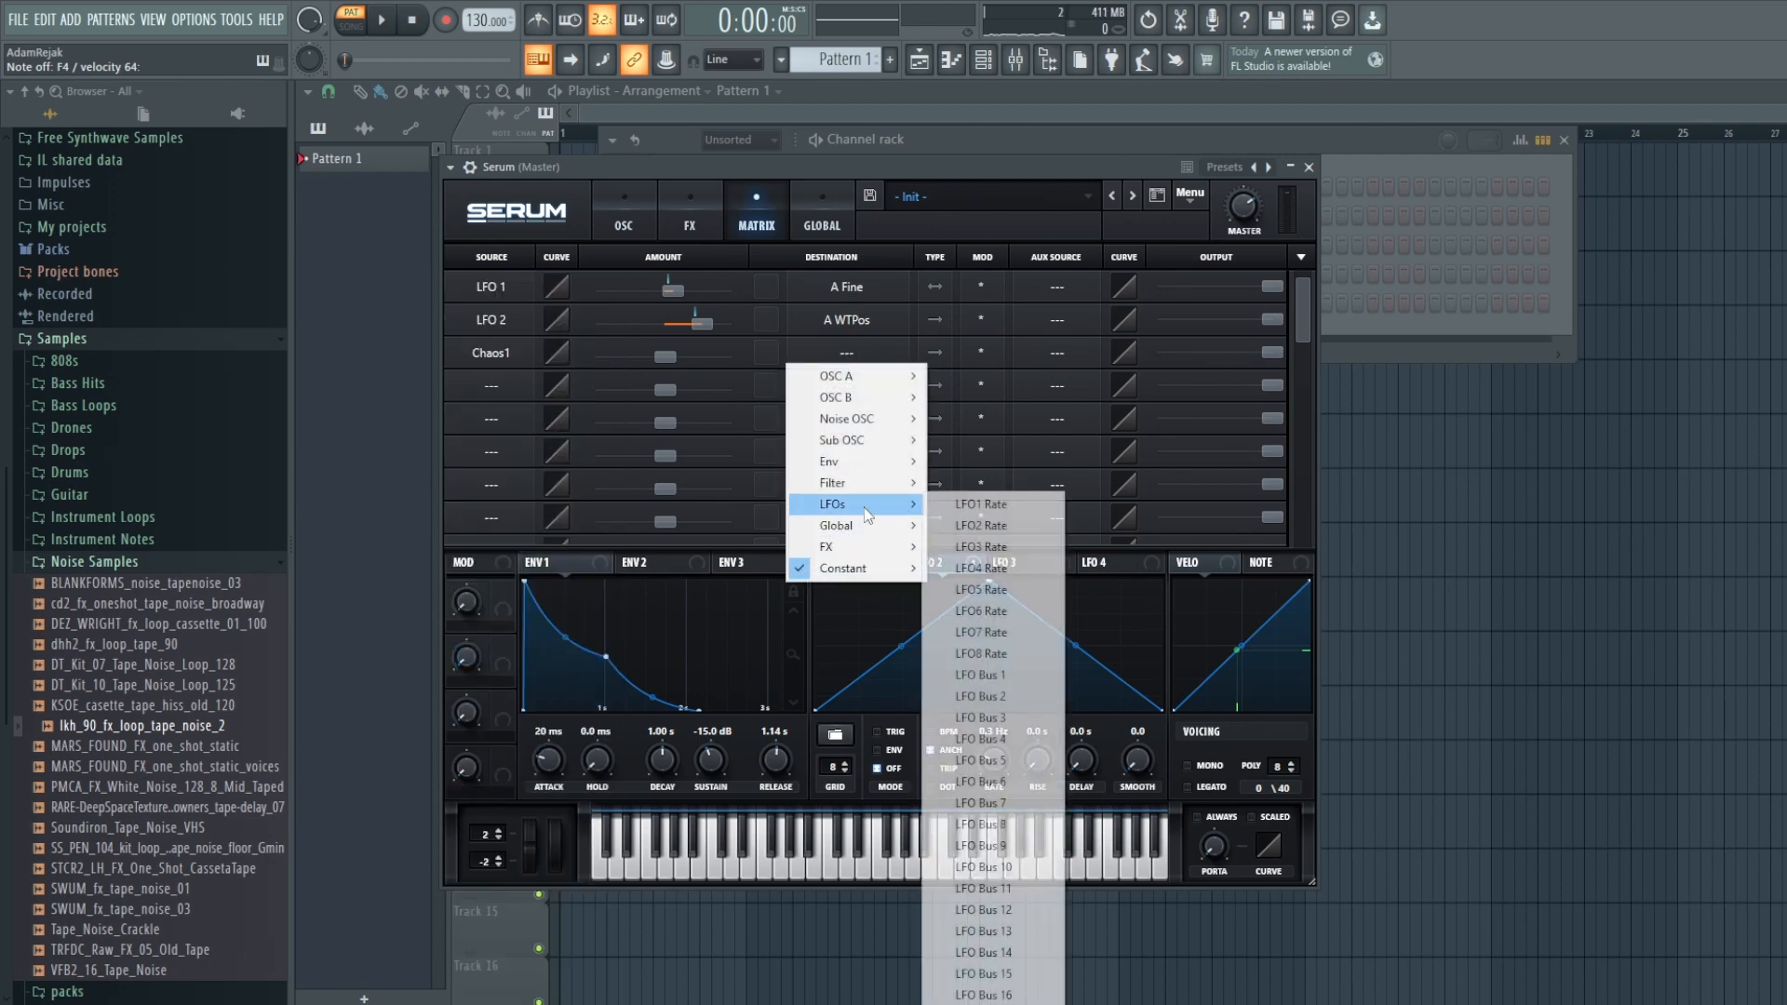
left_click(1008, 517)
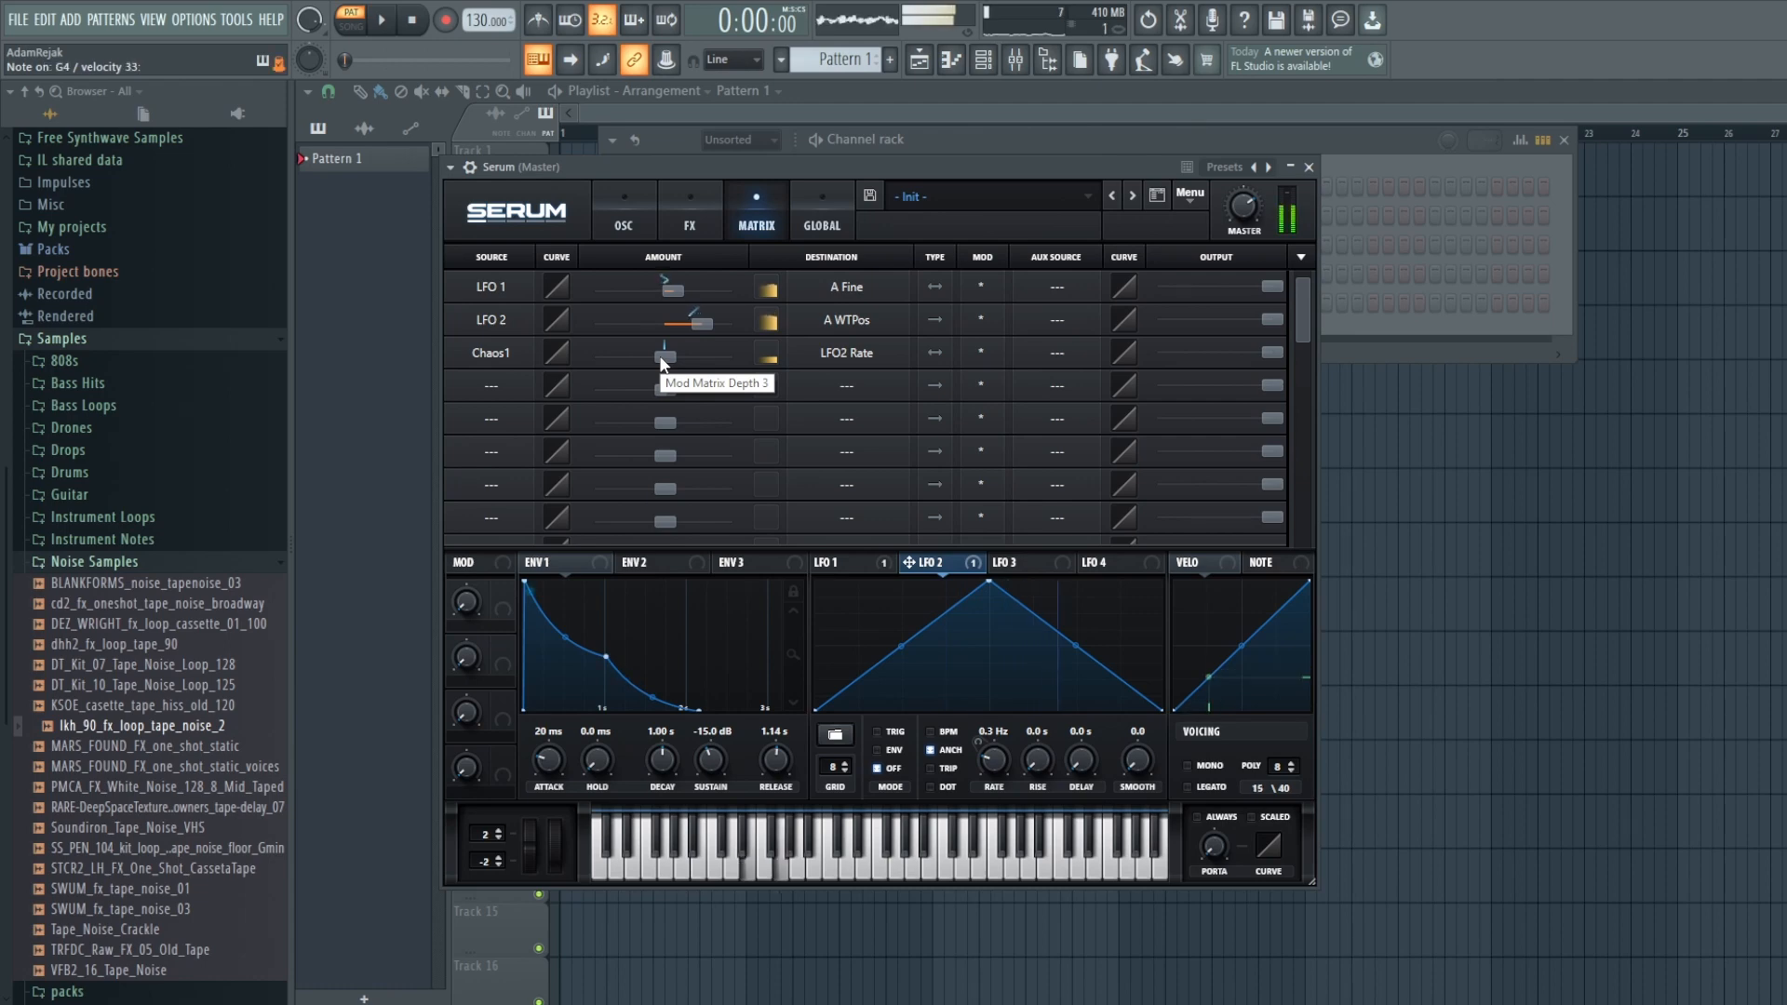
left_click_drag(659, 355, 714, 361)
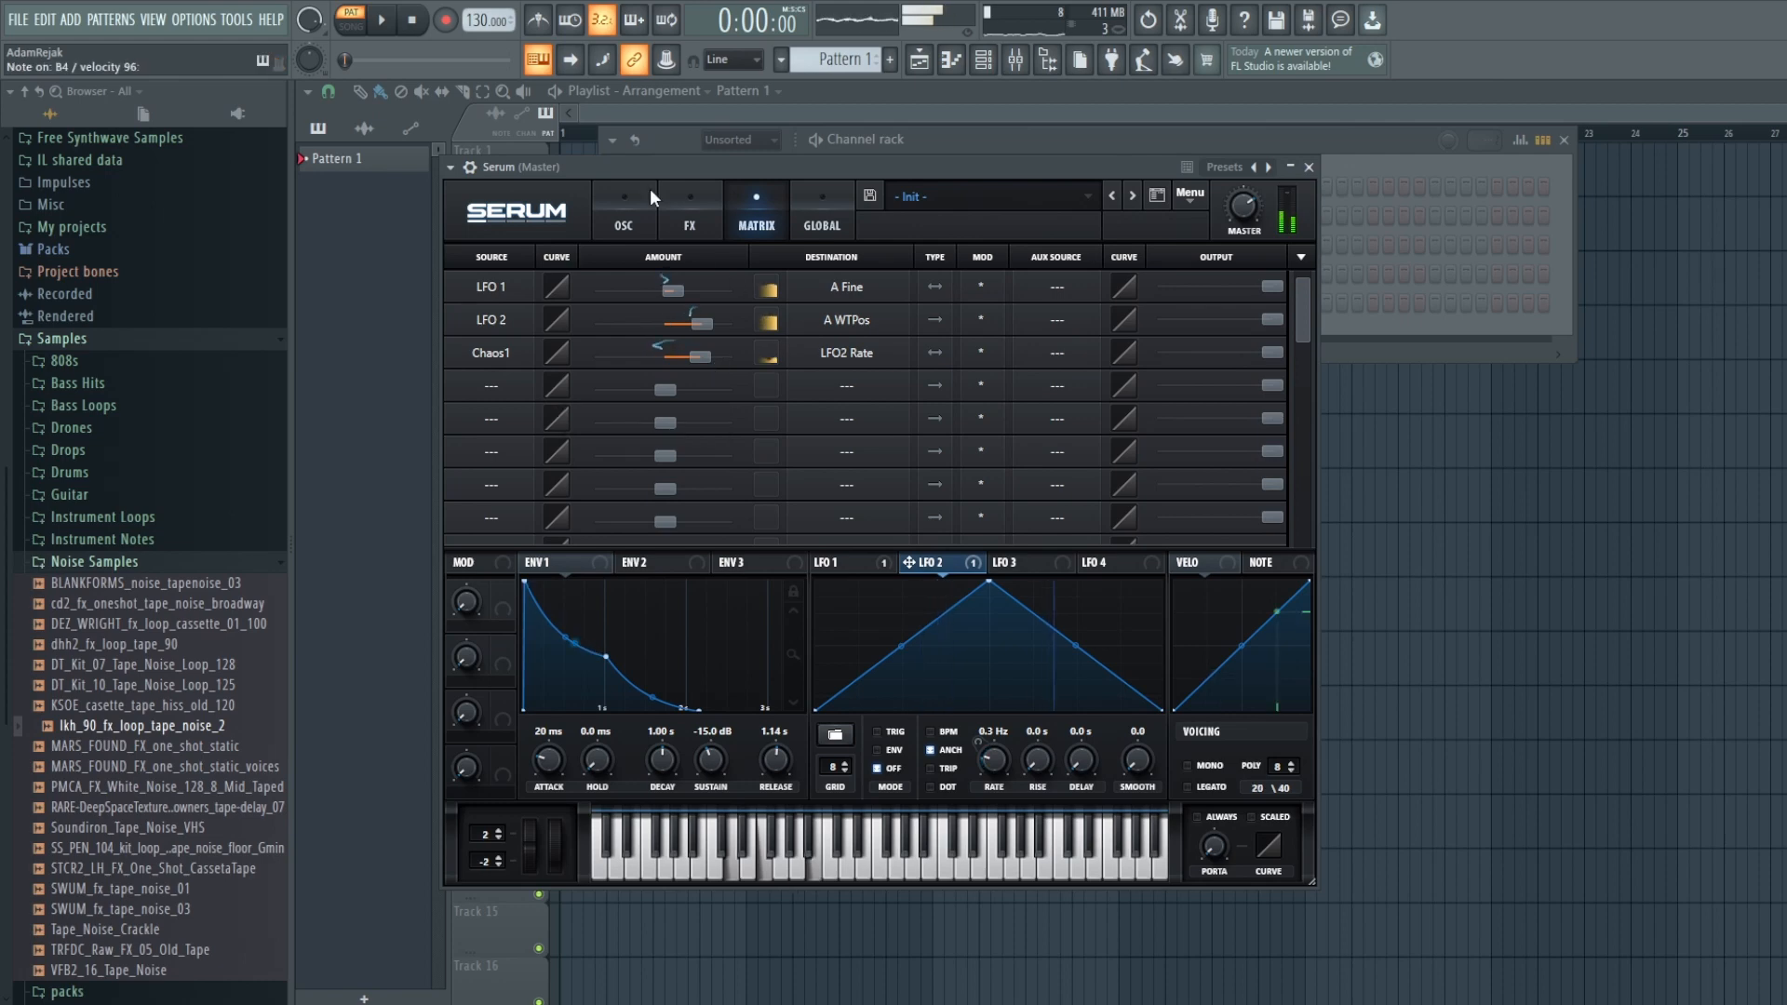
left_click(629, 226)
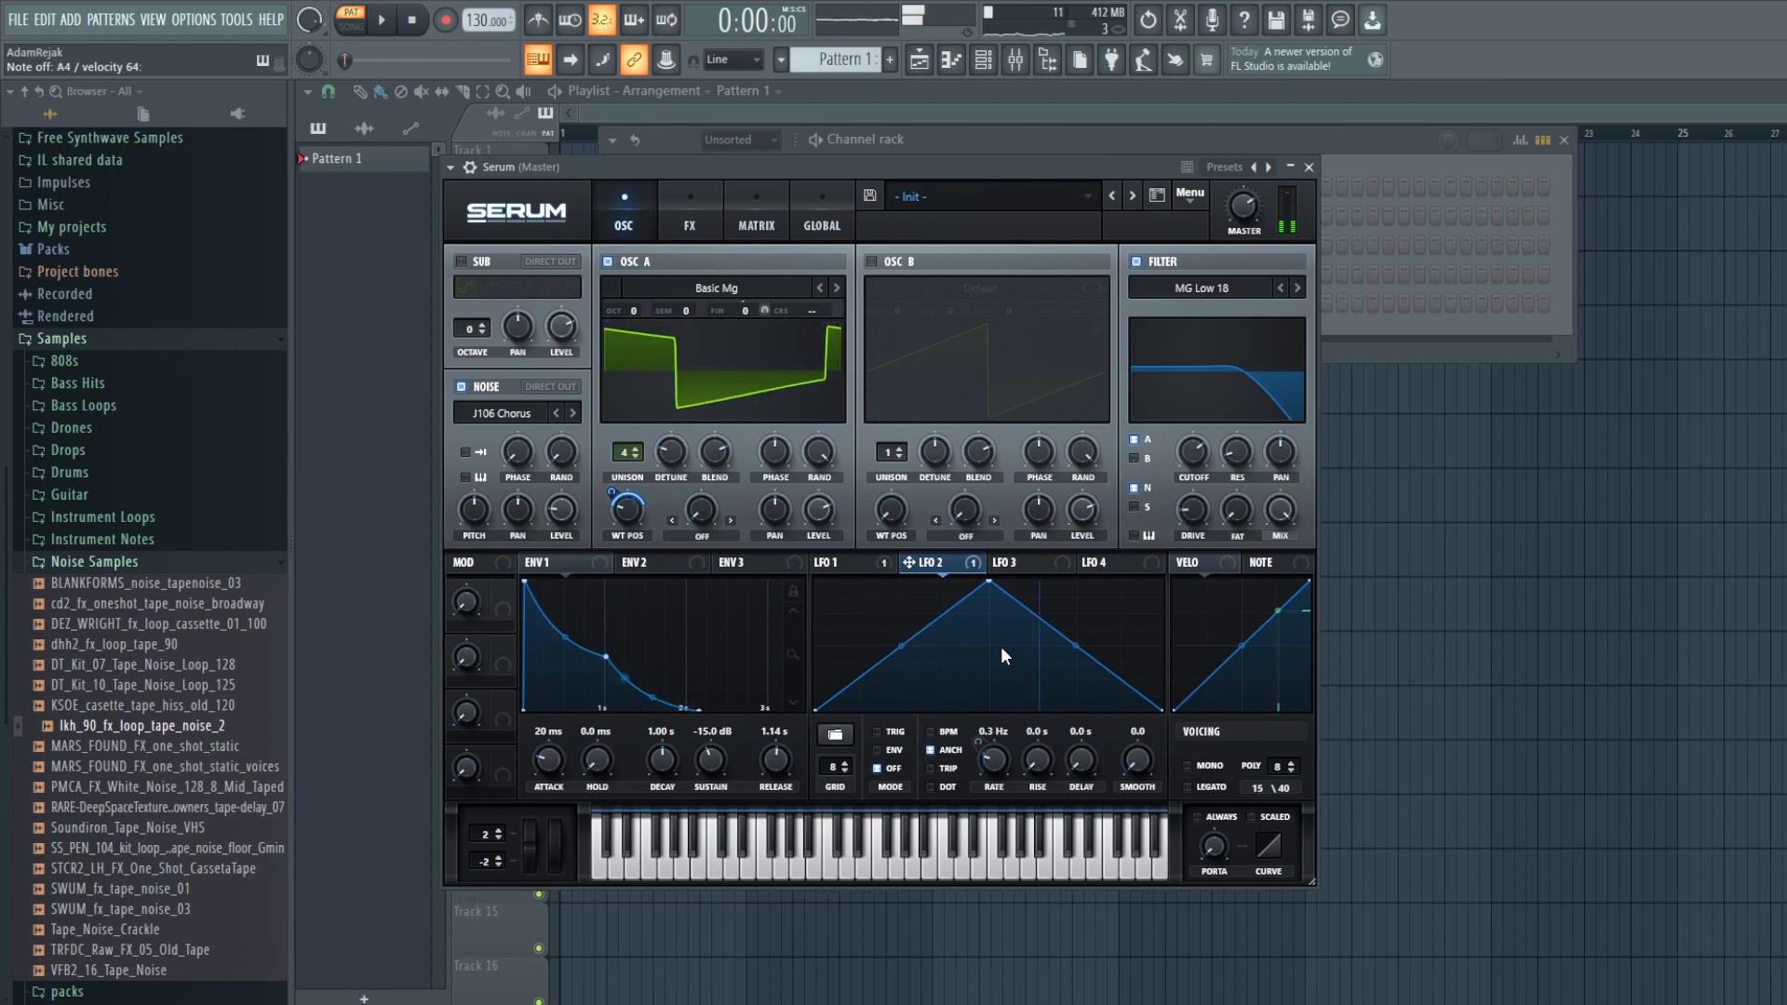
Step: Modulate Osc A's level with LFO 3 and turn off BPM sync for that LFO
left_click(1035, 565)
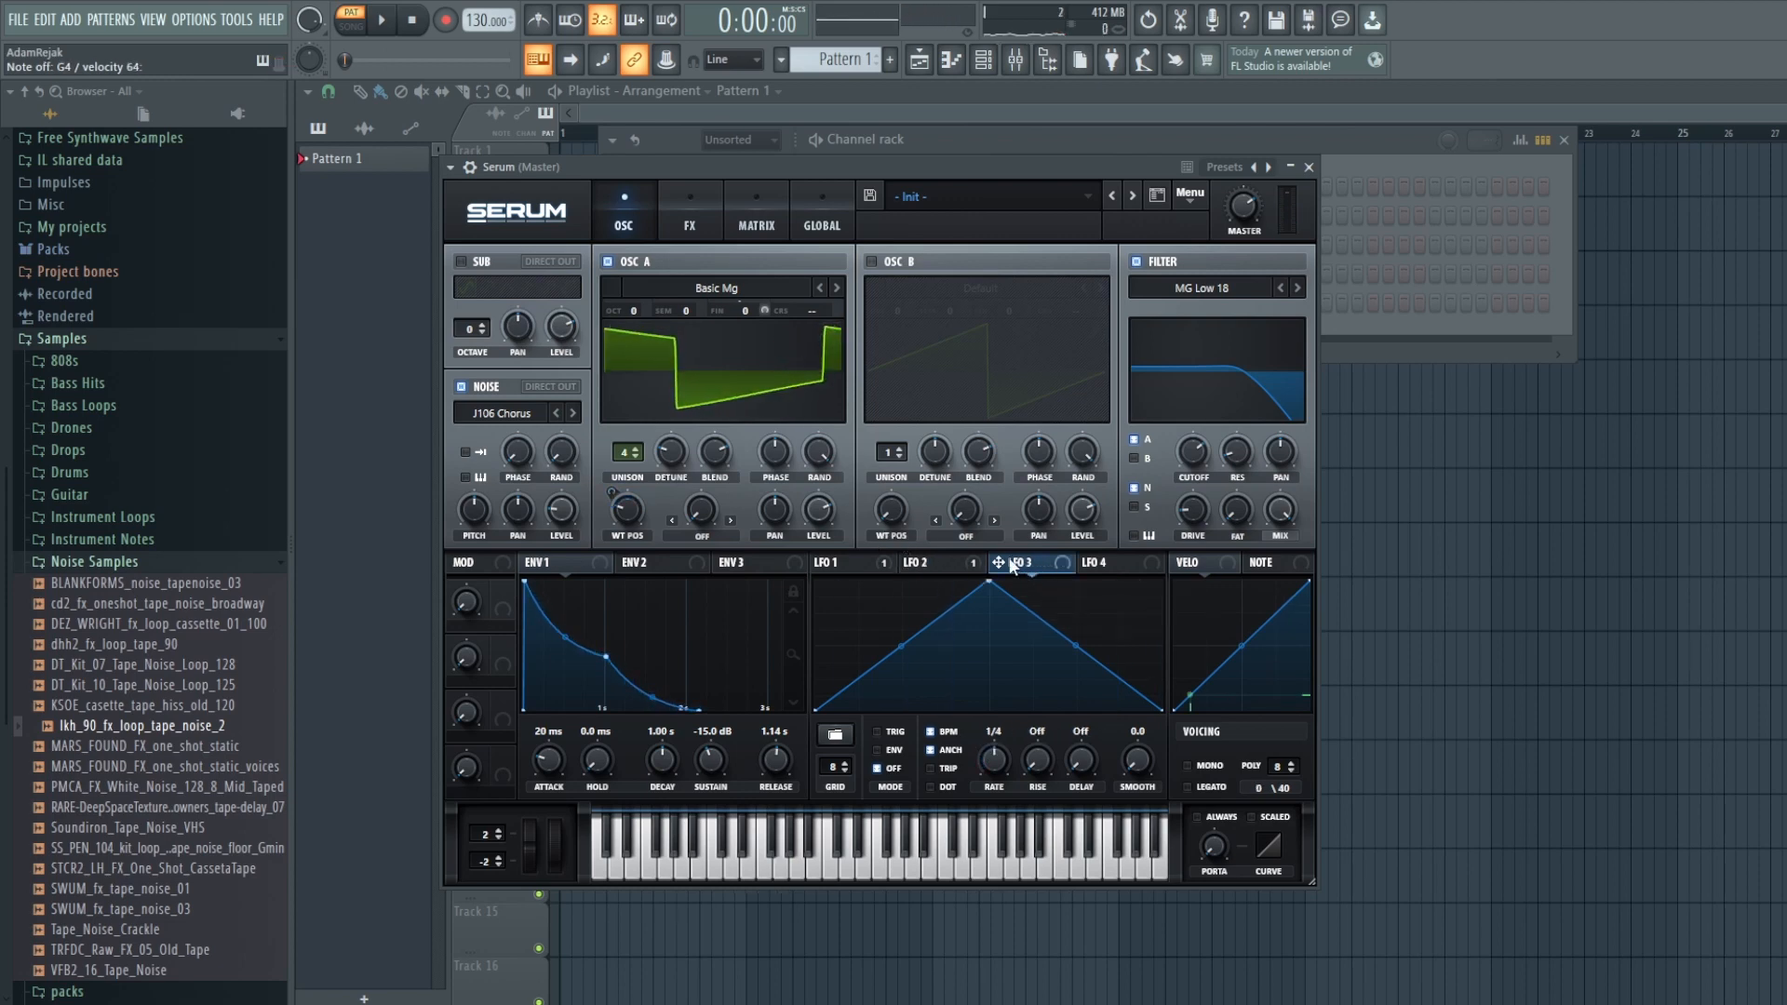
left_click_drag(1010, 559, 833, 513)
mouse_move(818, 509)
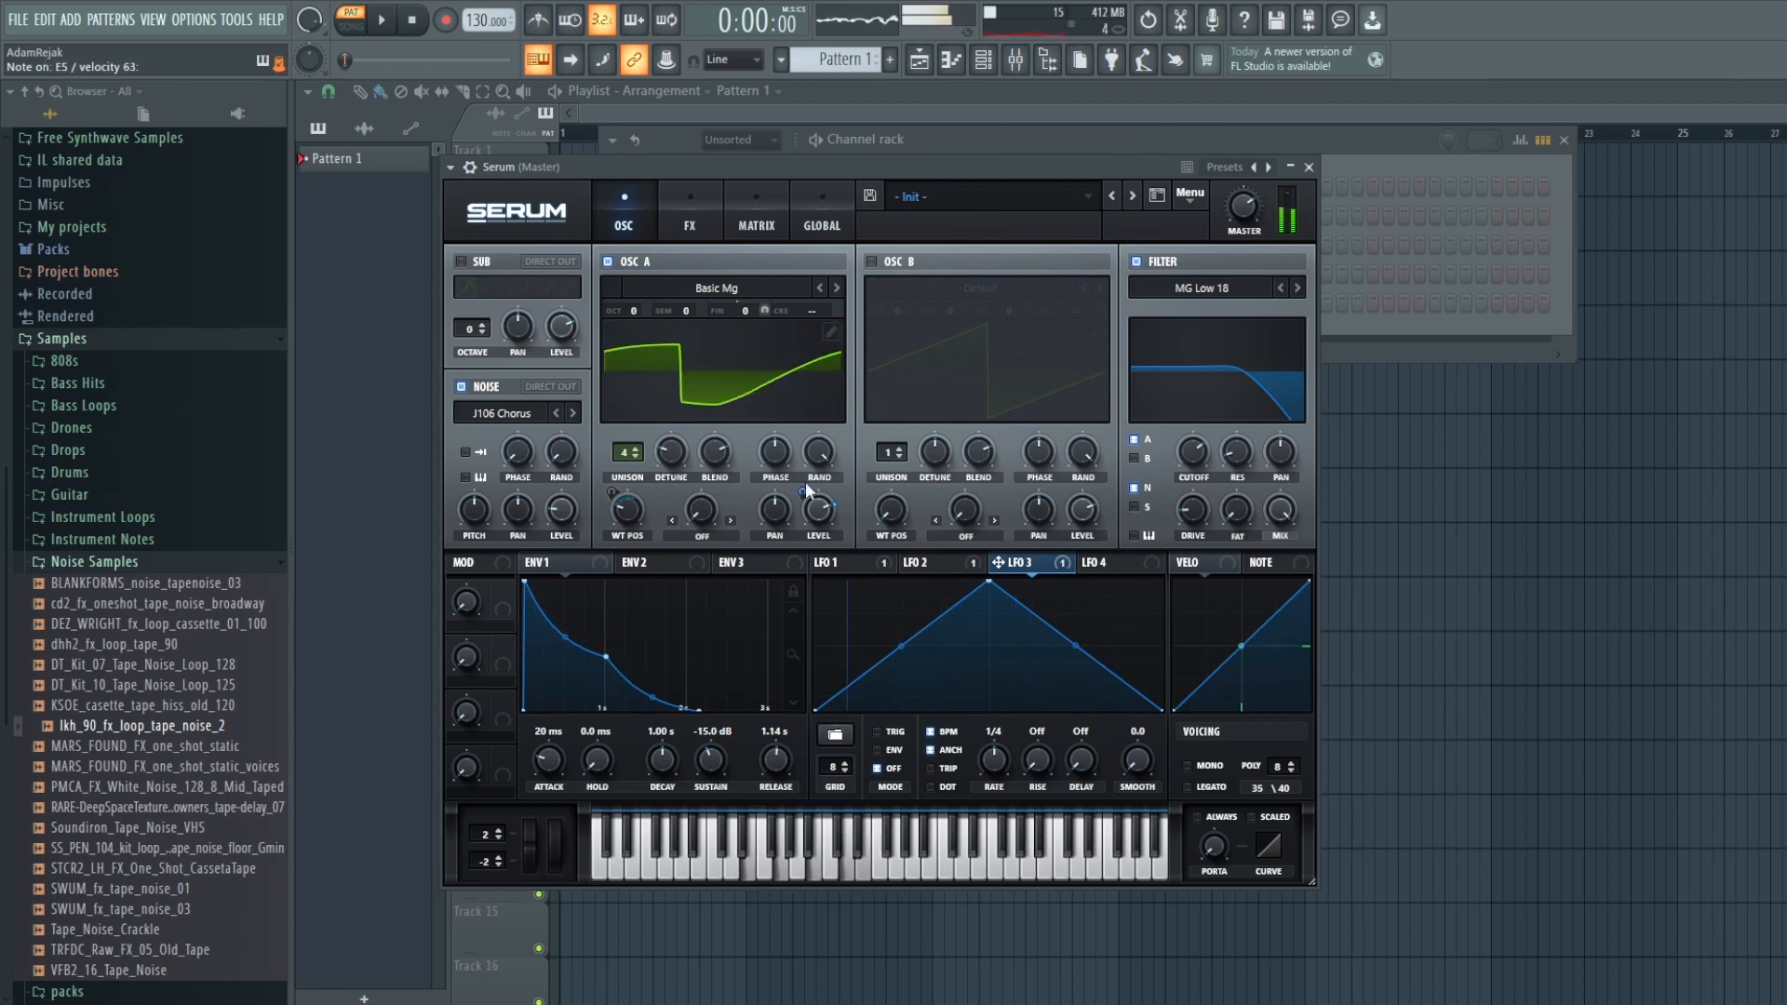
left_click(930, 732)
left_click(930, 750)
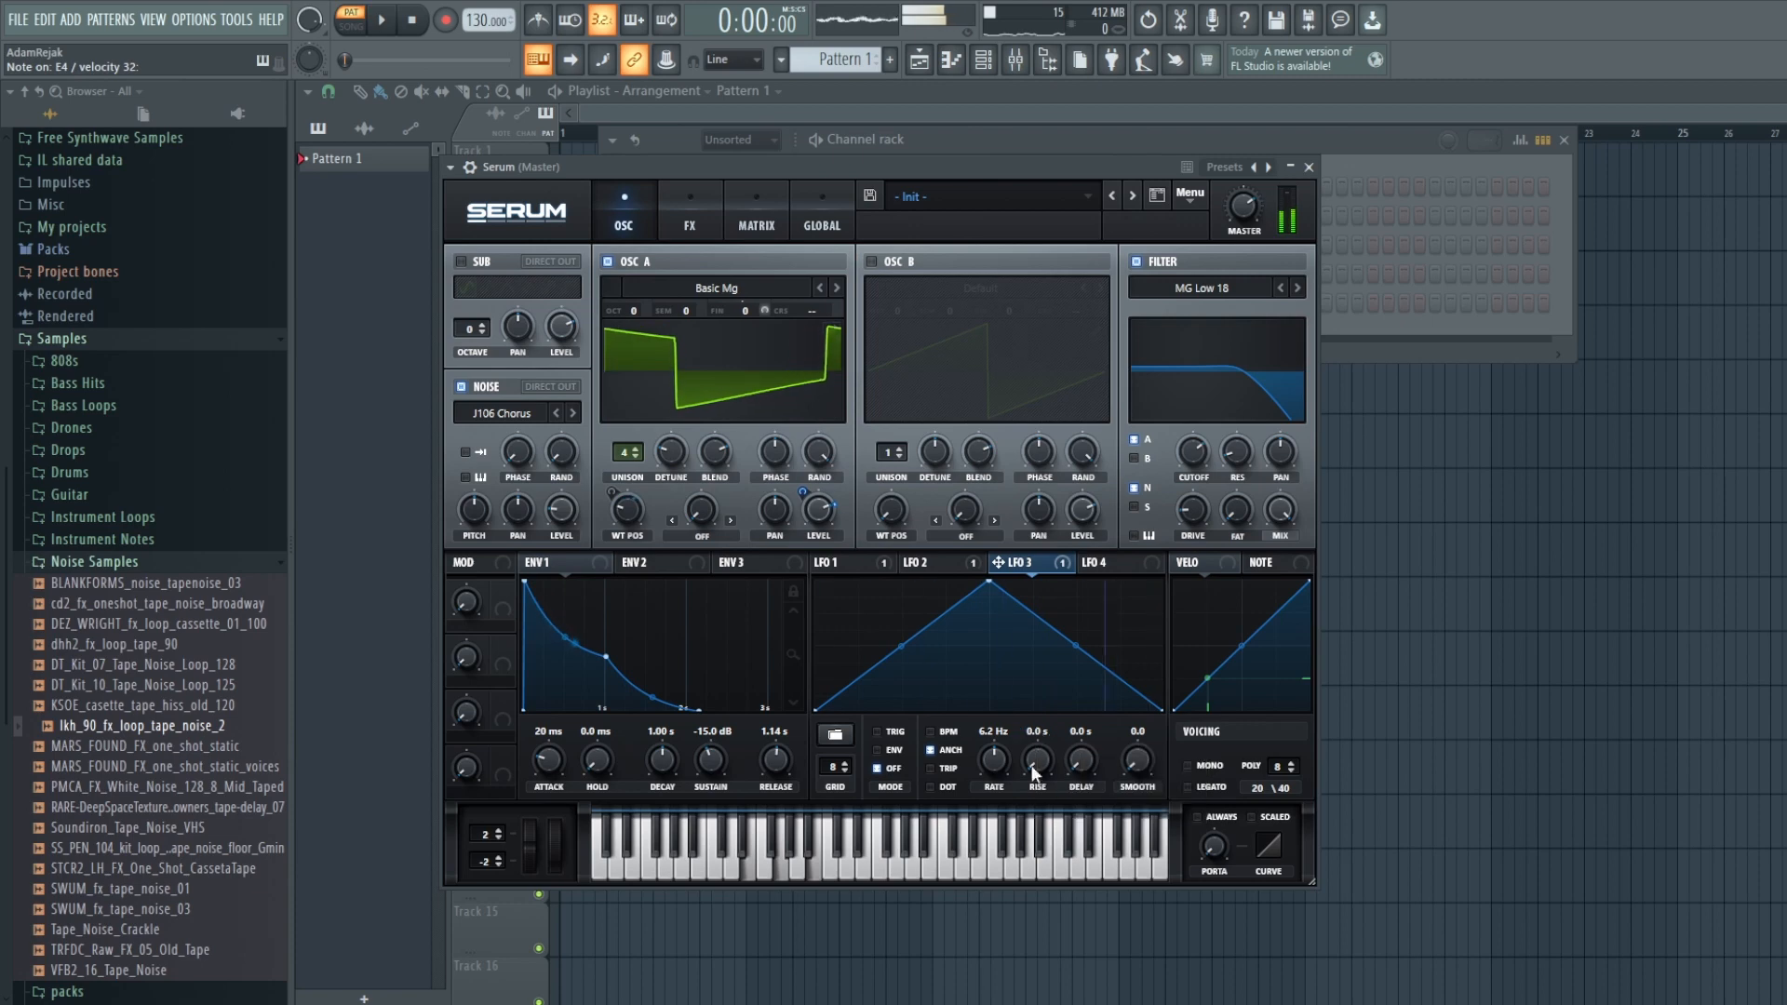
Step: Slow LFO 3's rate to 1.4 Hz
left_click_drag(993, 762, 993, 797)
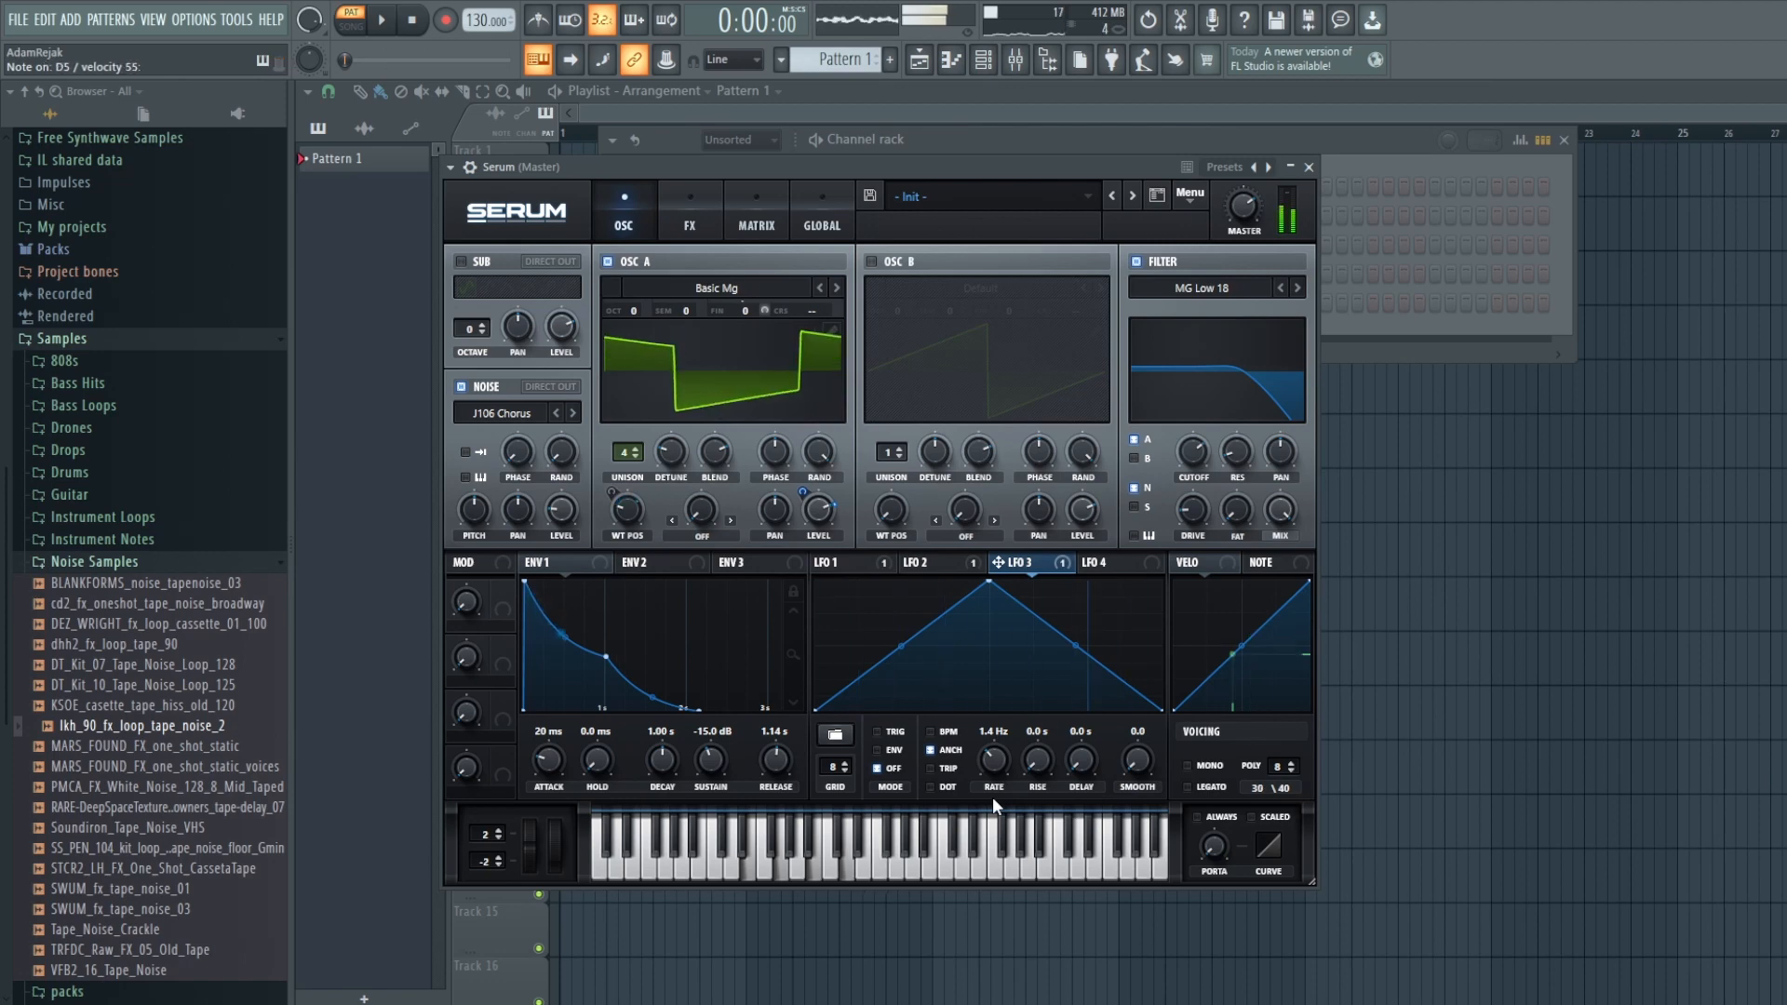
Step: Add a distortion effect, set its type to Tape Sat., and adjust its drive and mix
left_click(691, 198)
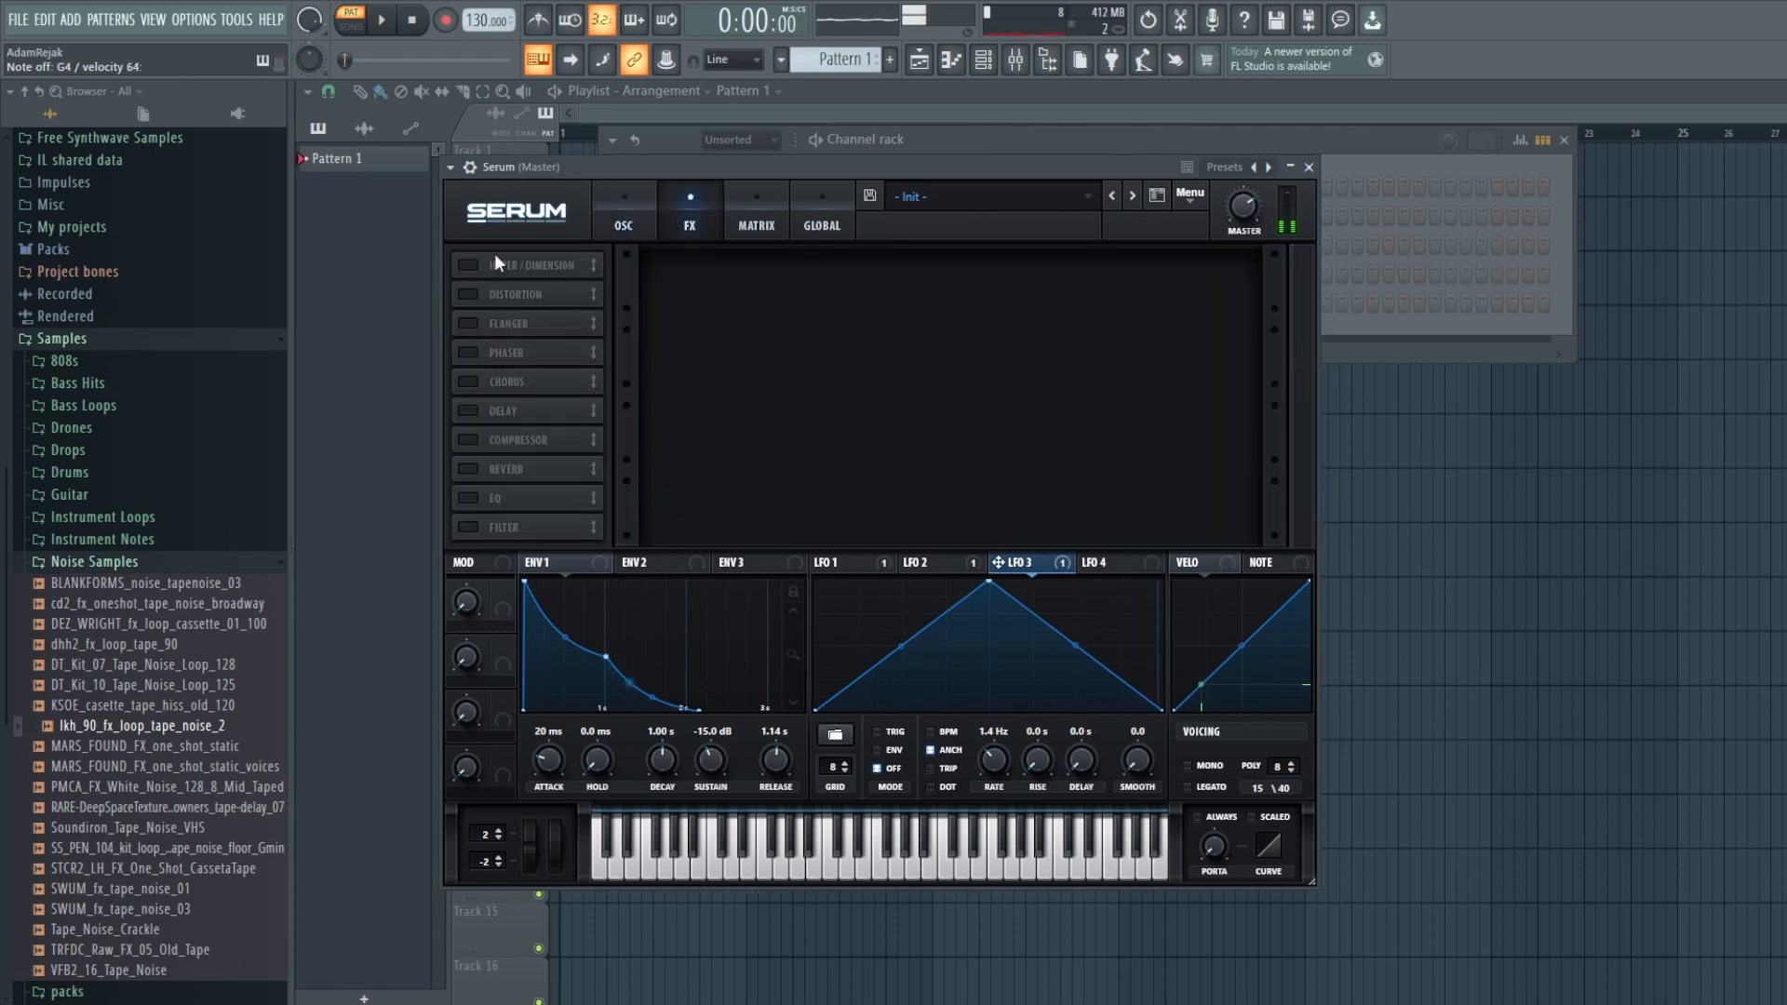
left_click(468, 294)
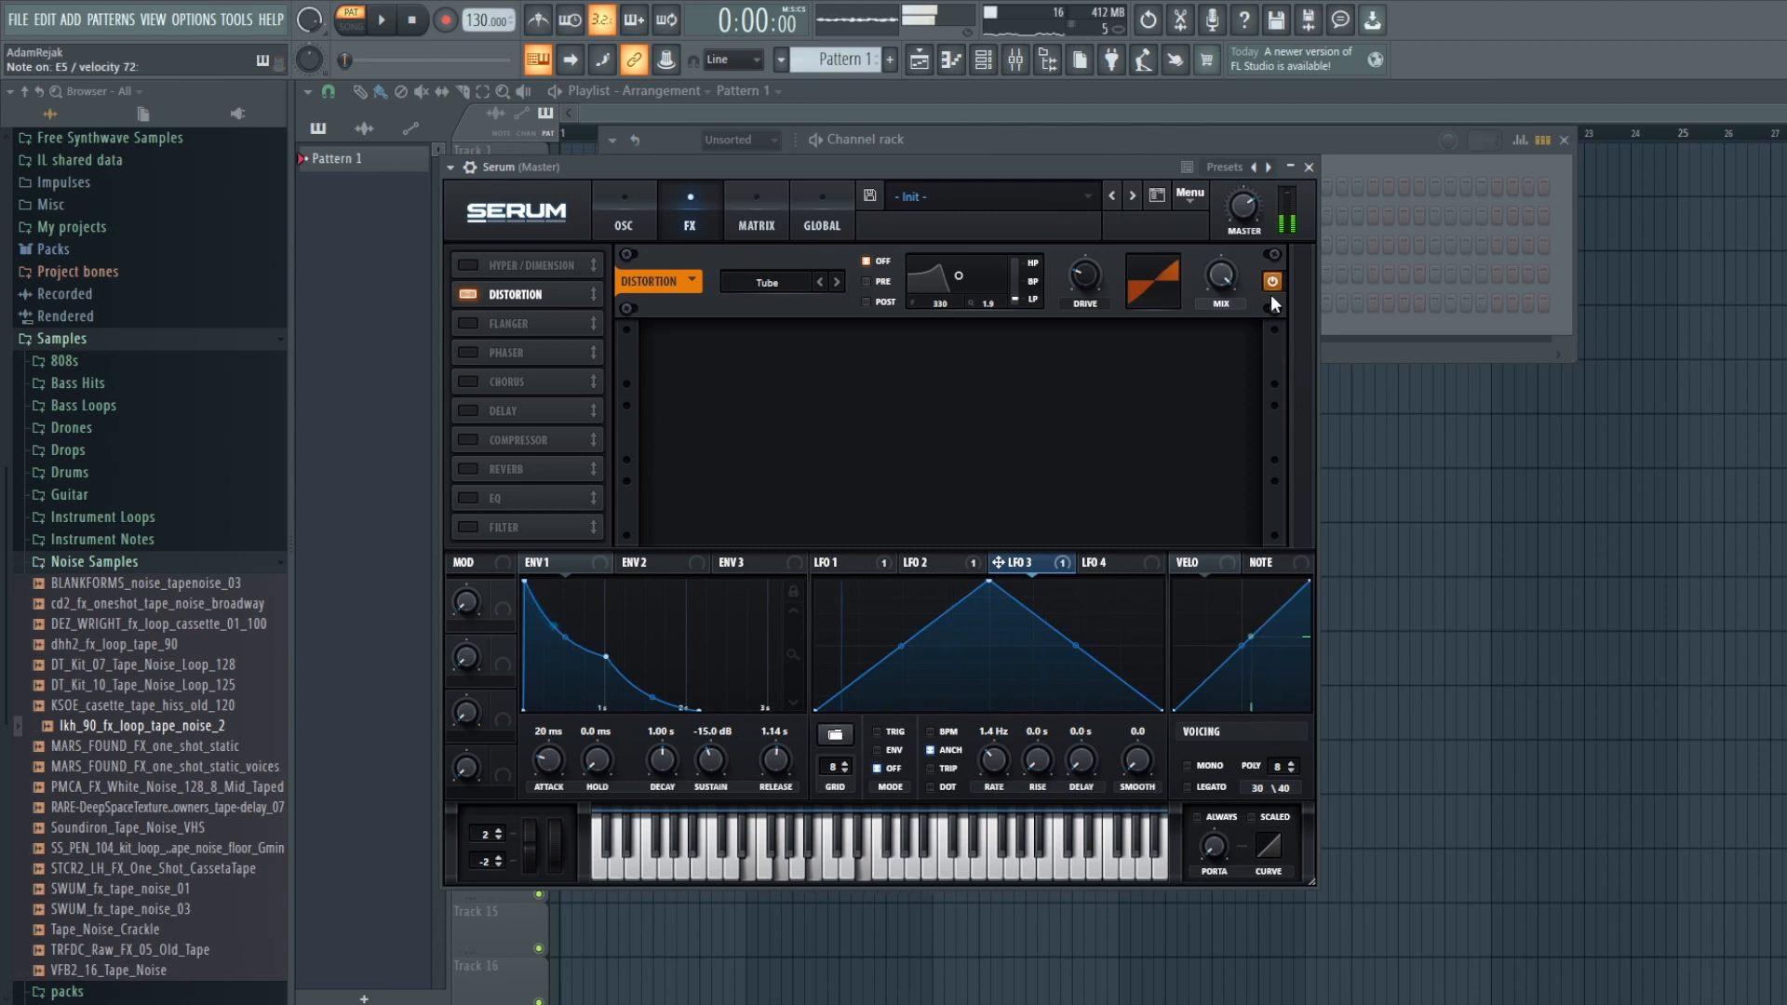
left_click_drag(1087, 274, 1089, 241)
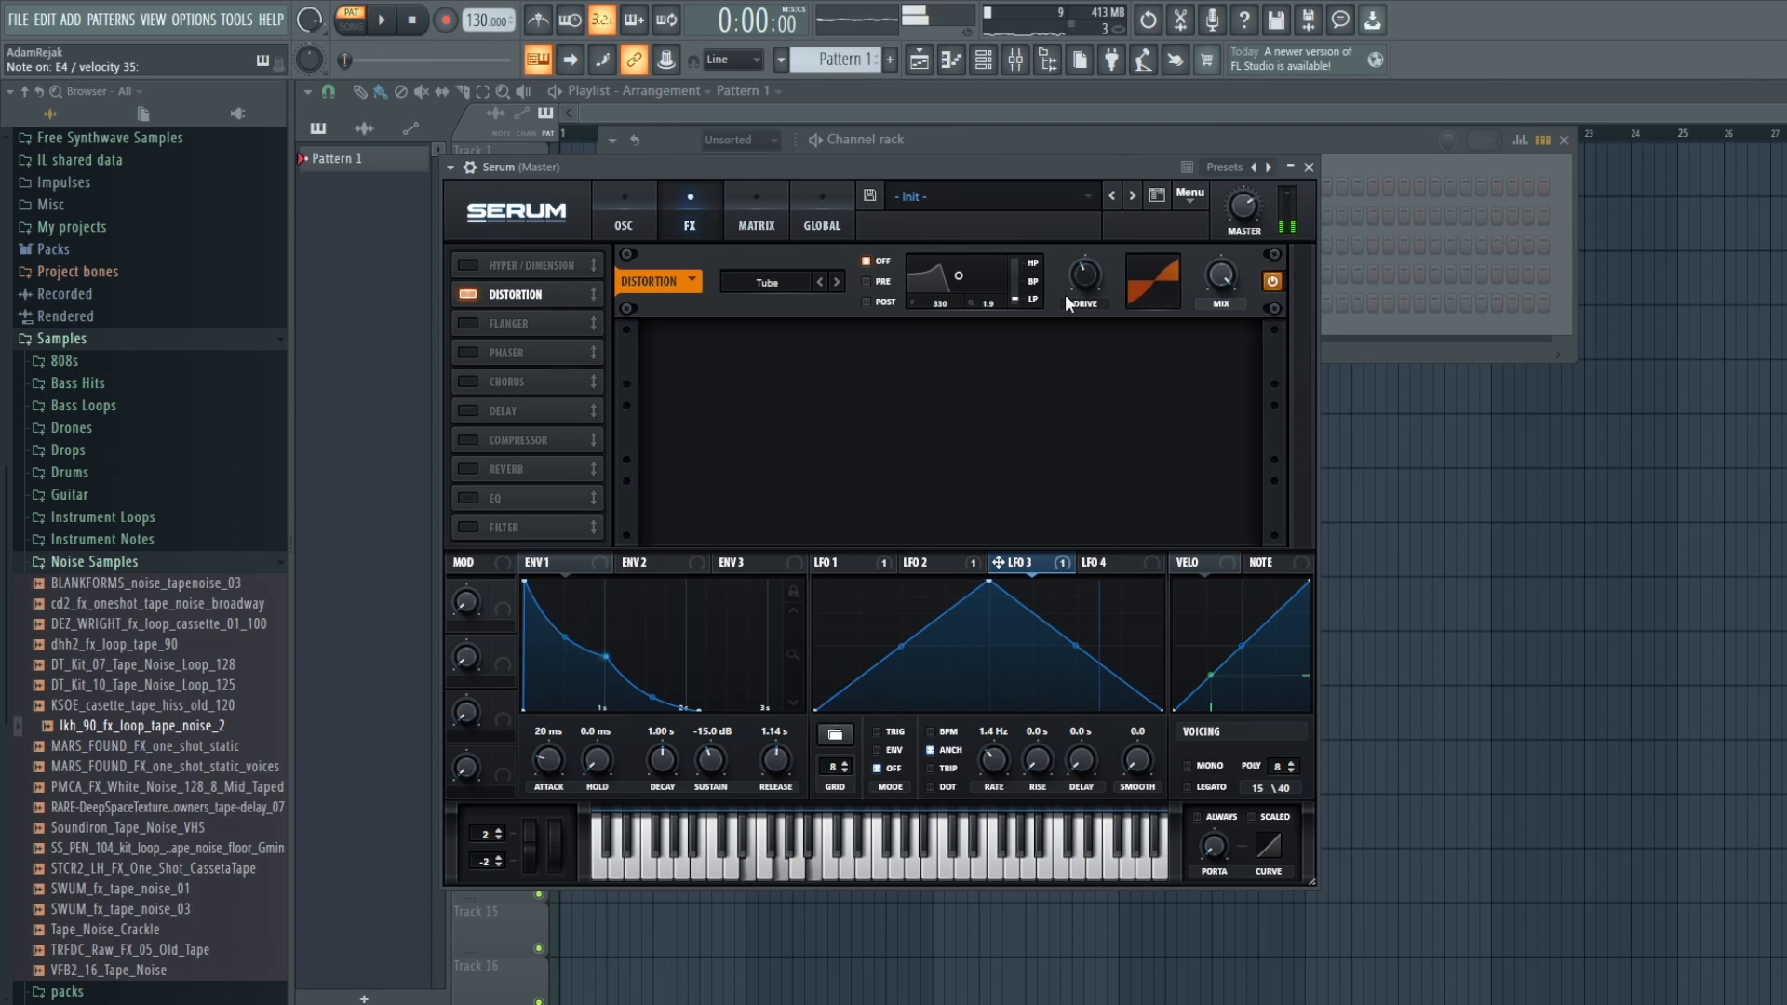
left_click(756, 281)
left_click(808, 626)
mouse_move(1227, 275)
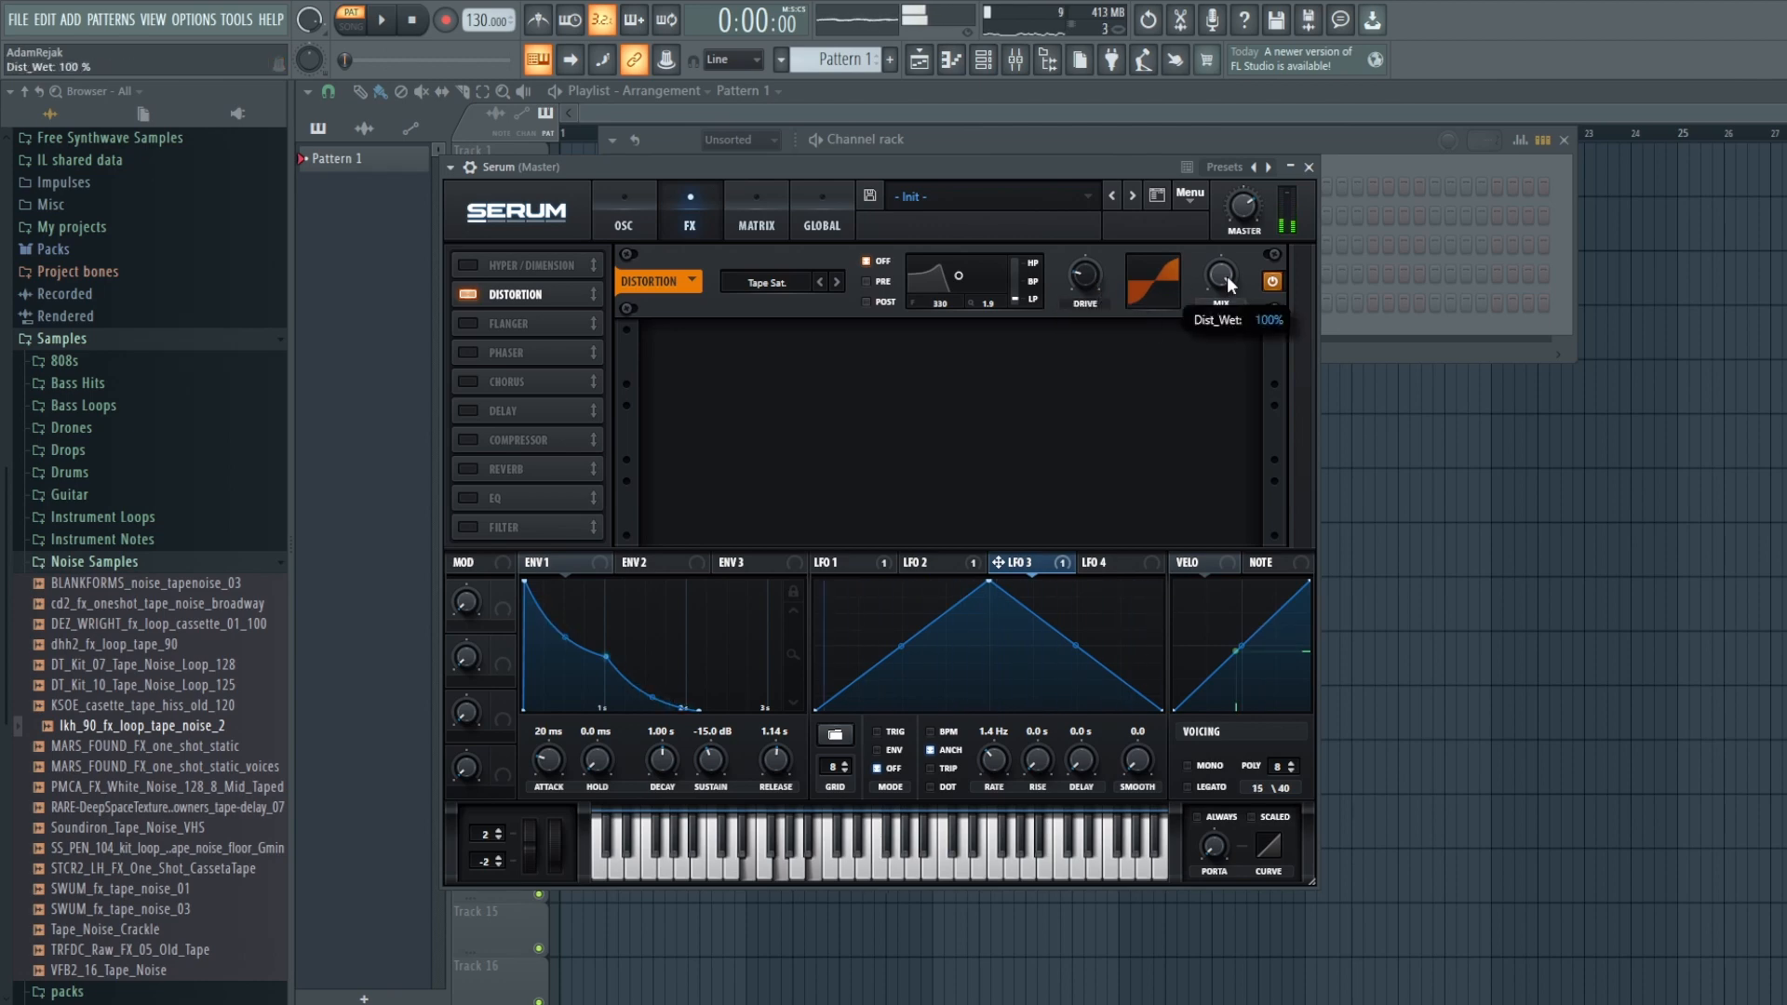
left_click_drag(1227, 337, 1226, 338)
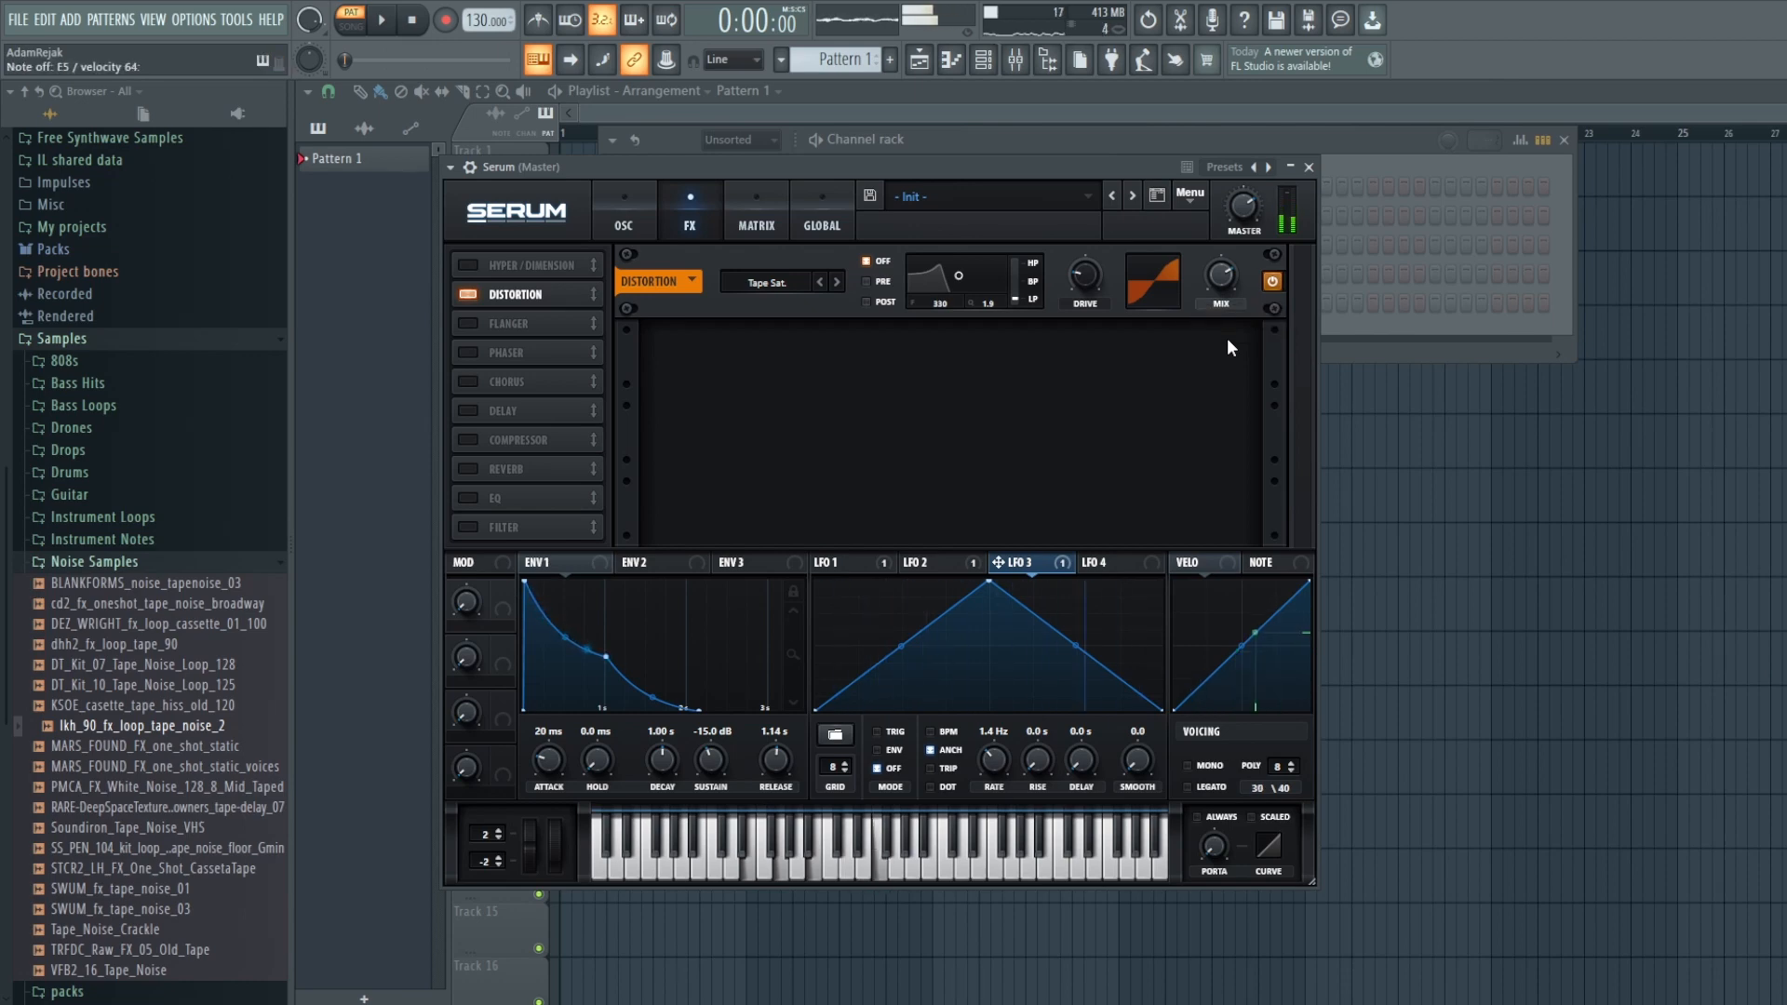
Step: Try the phaser and the chorus one at a time alongside the distortion, switching each off again
left_click(465, 355)
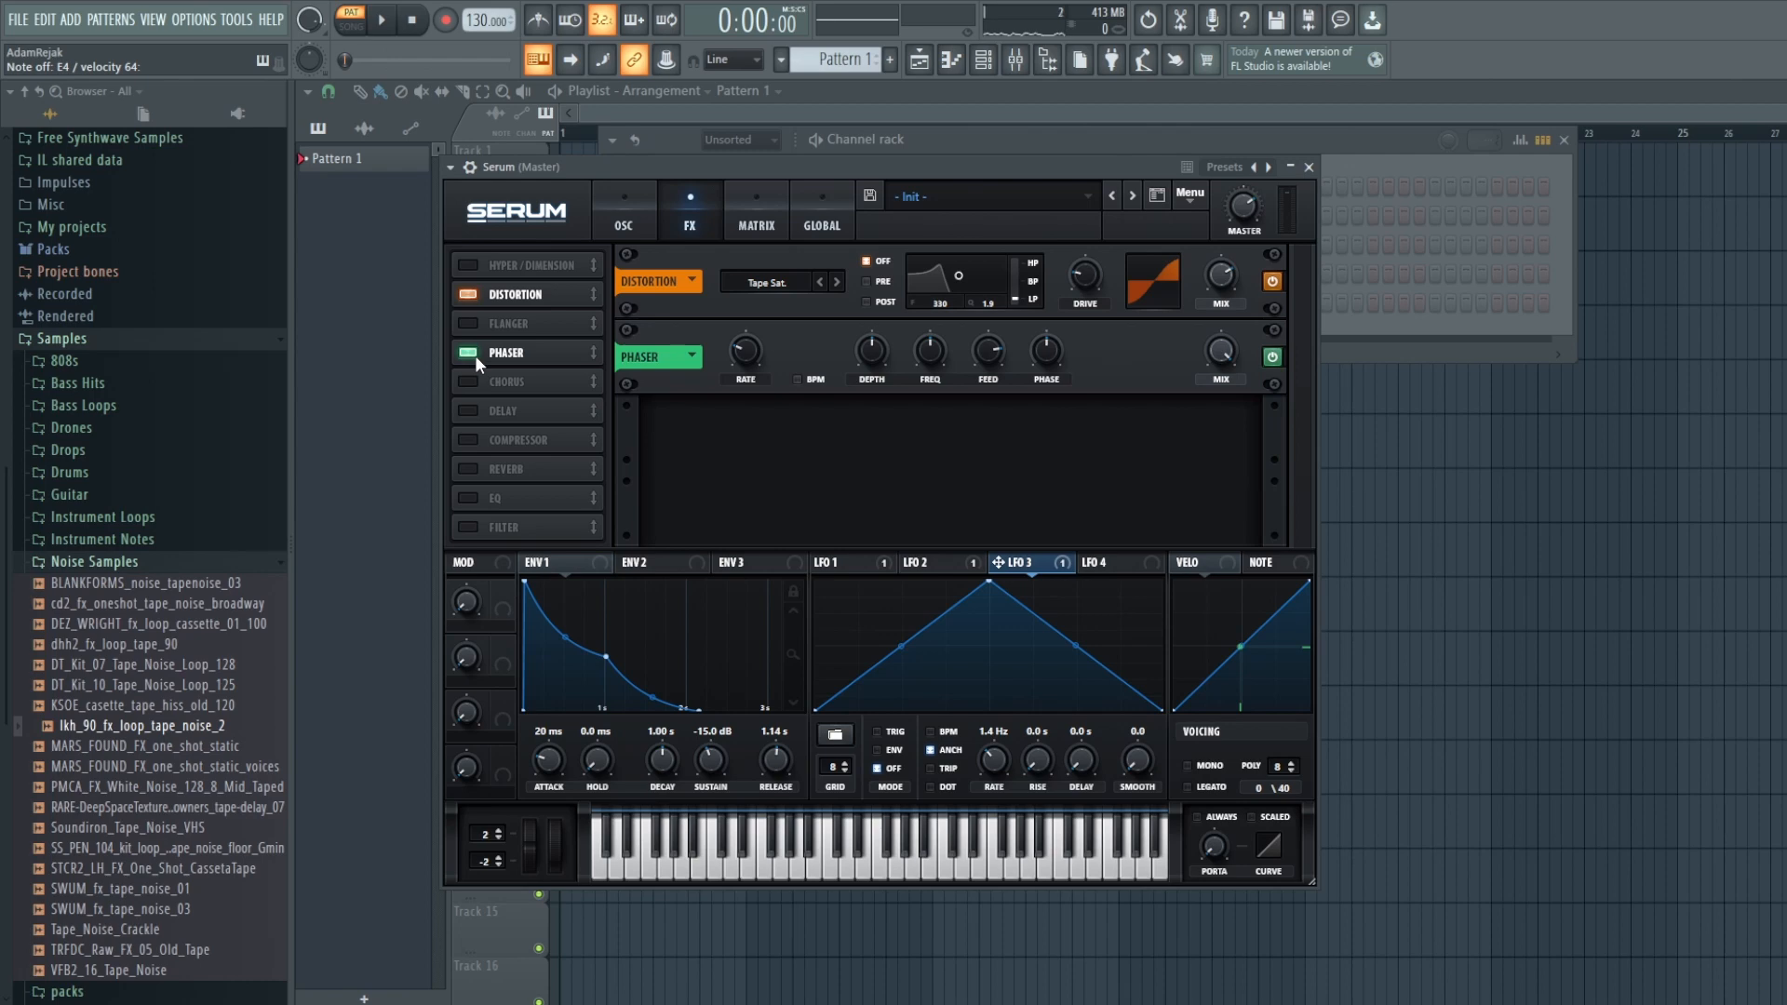
left_click(469, 353)
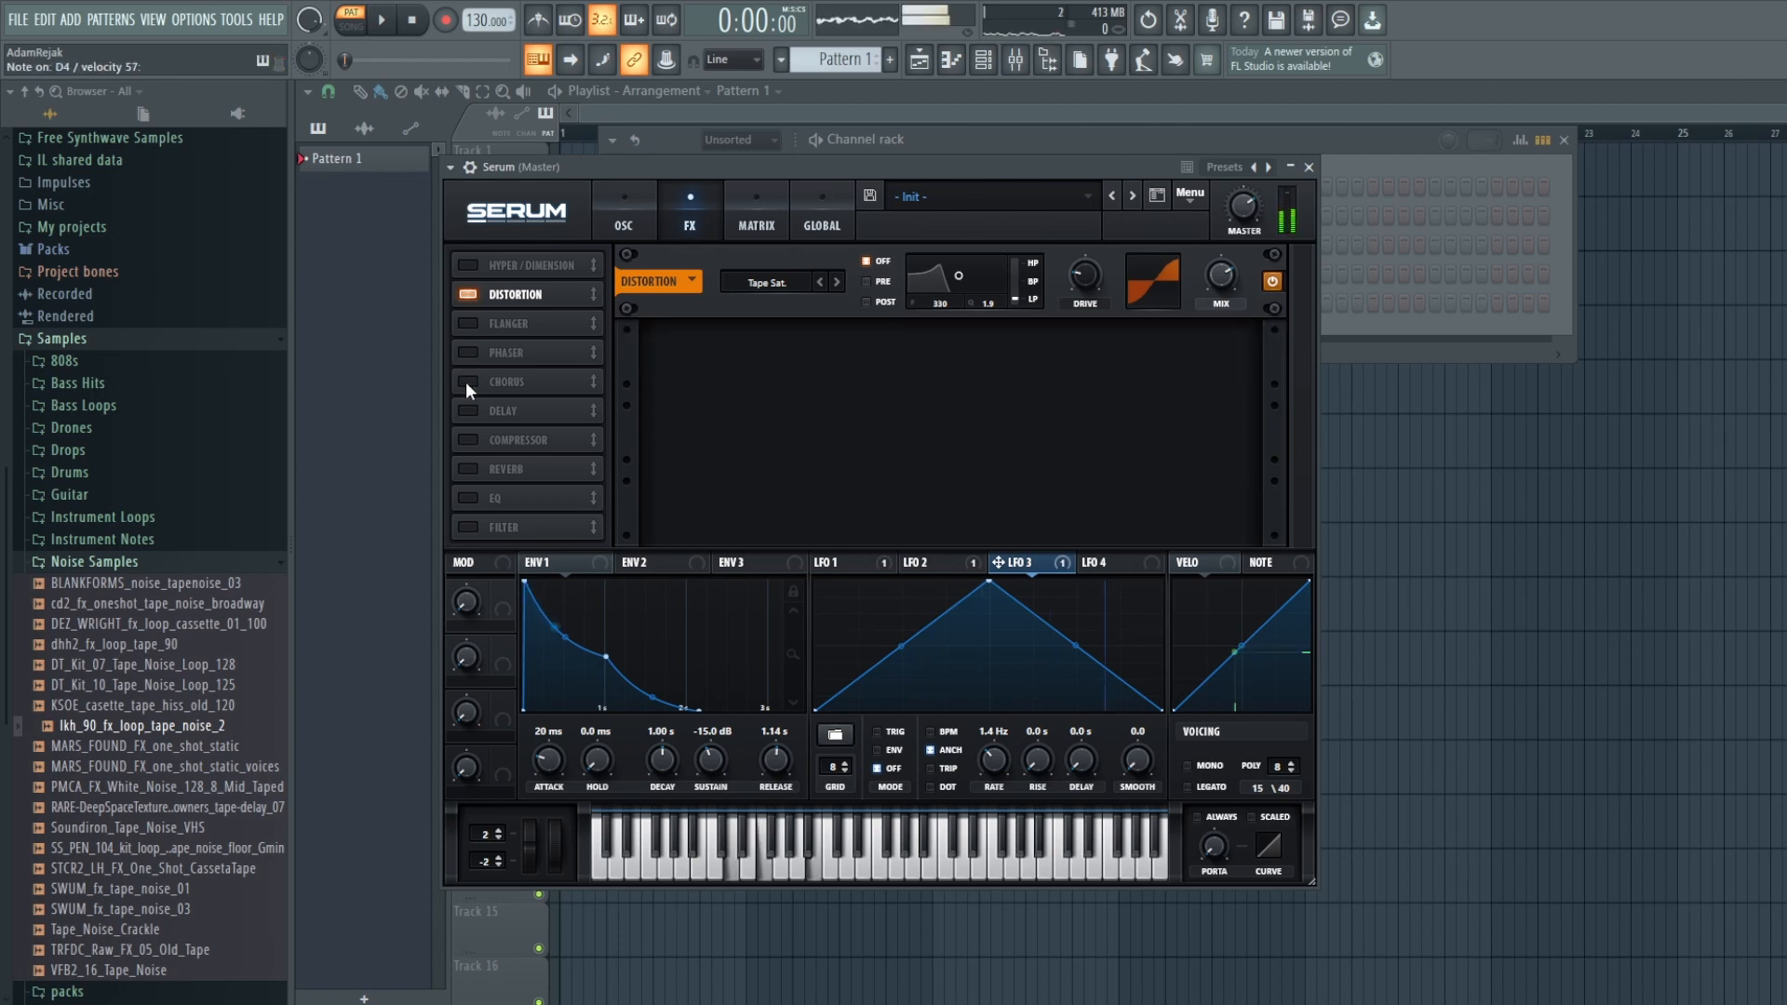
left_click(468, 382)
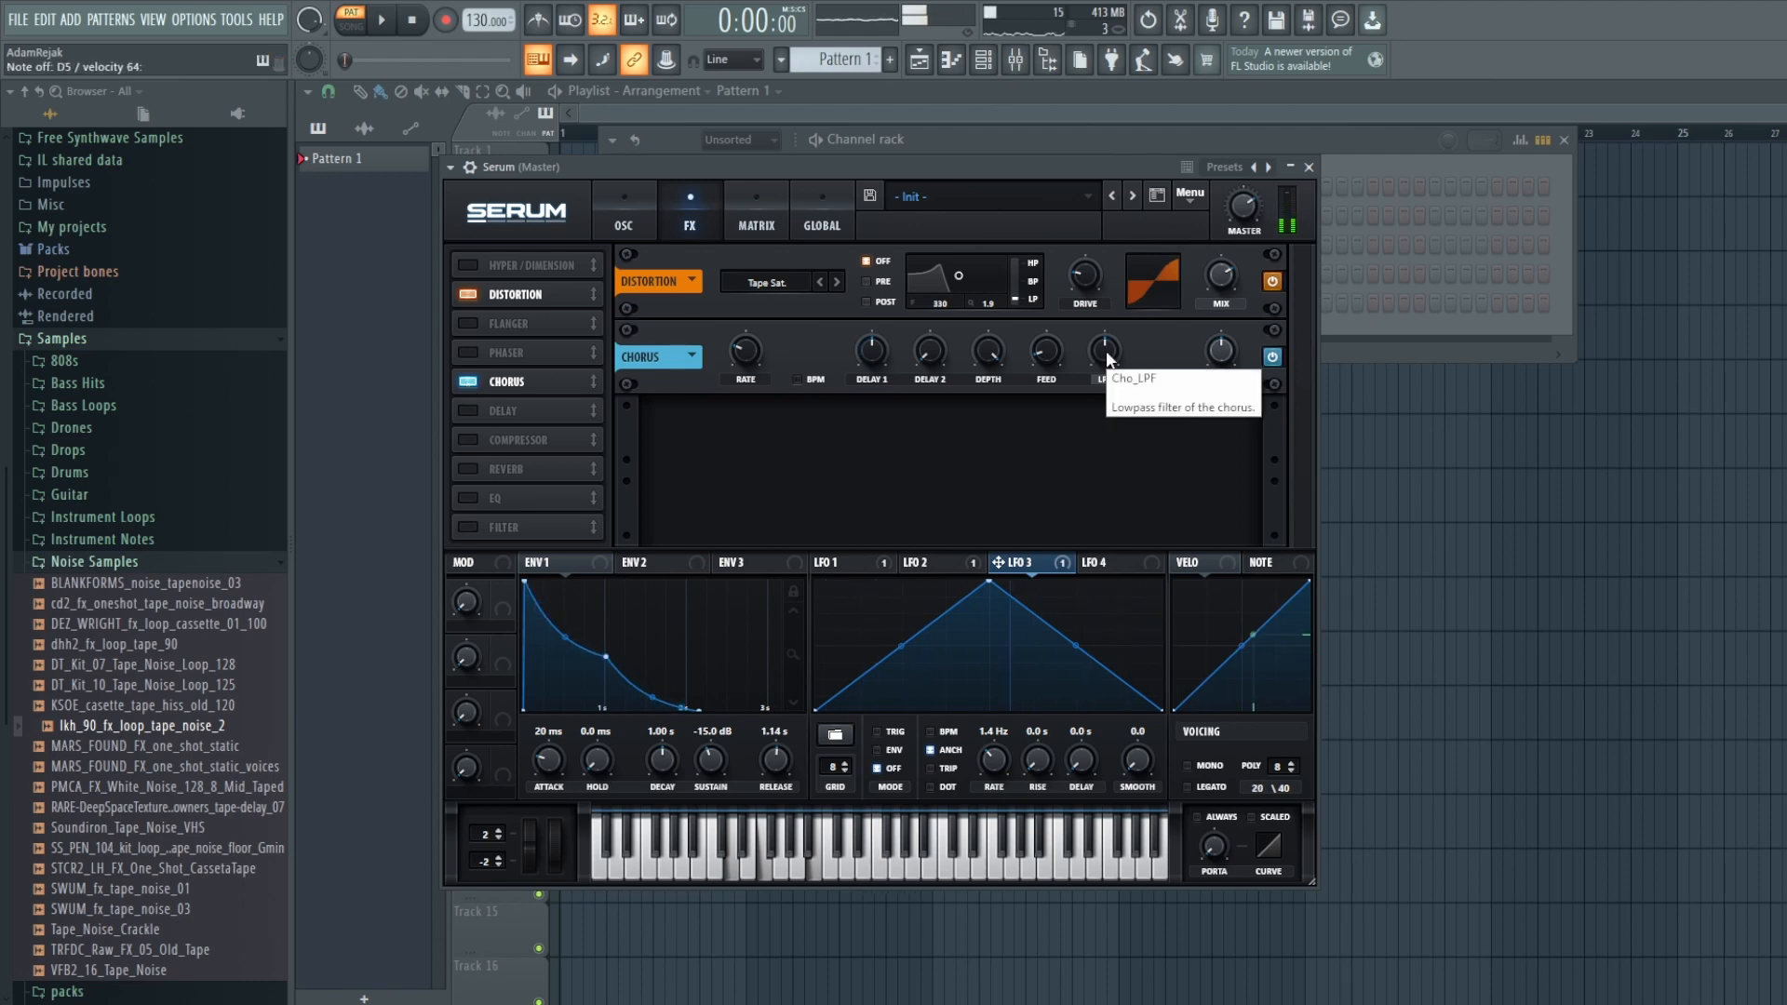
left_click(467, 381)
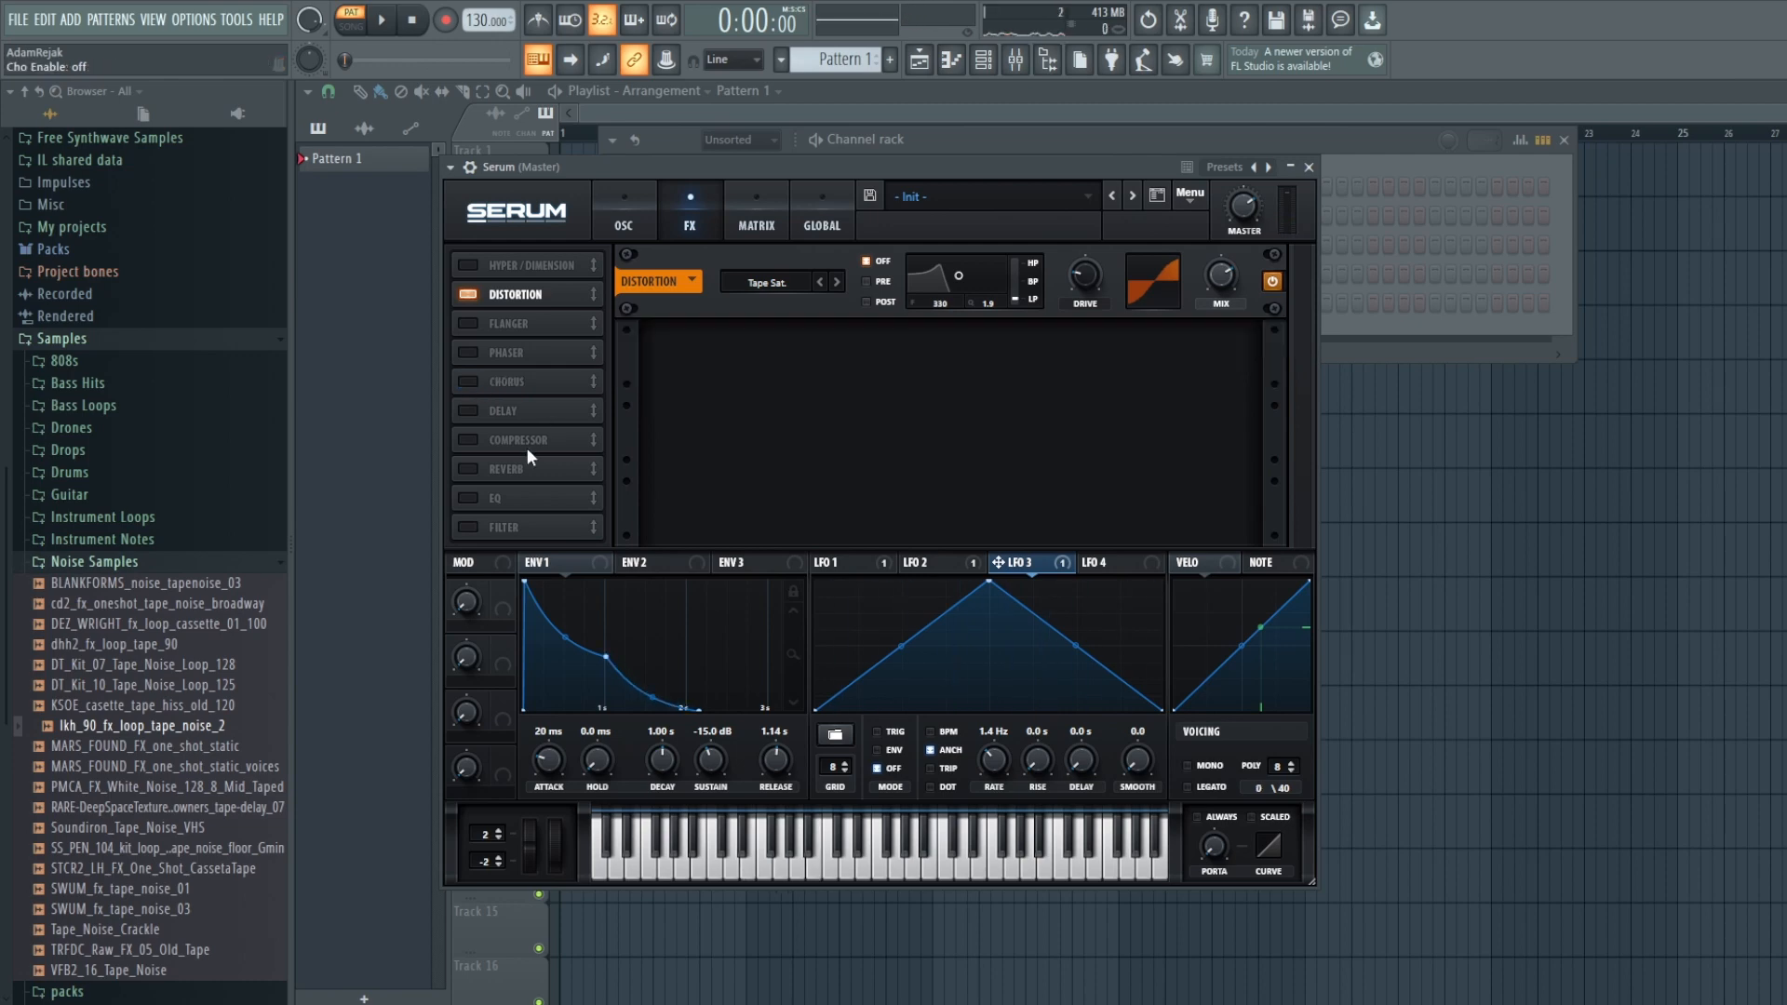
Step: Add a hall reverb and a delay, setting the delay's filter to 1166 Hz with a Q of 1.0
left_click(471, 467)
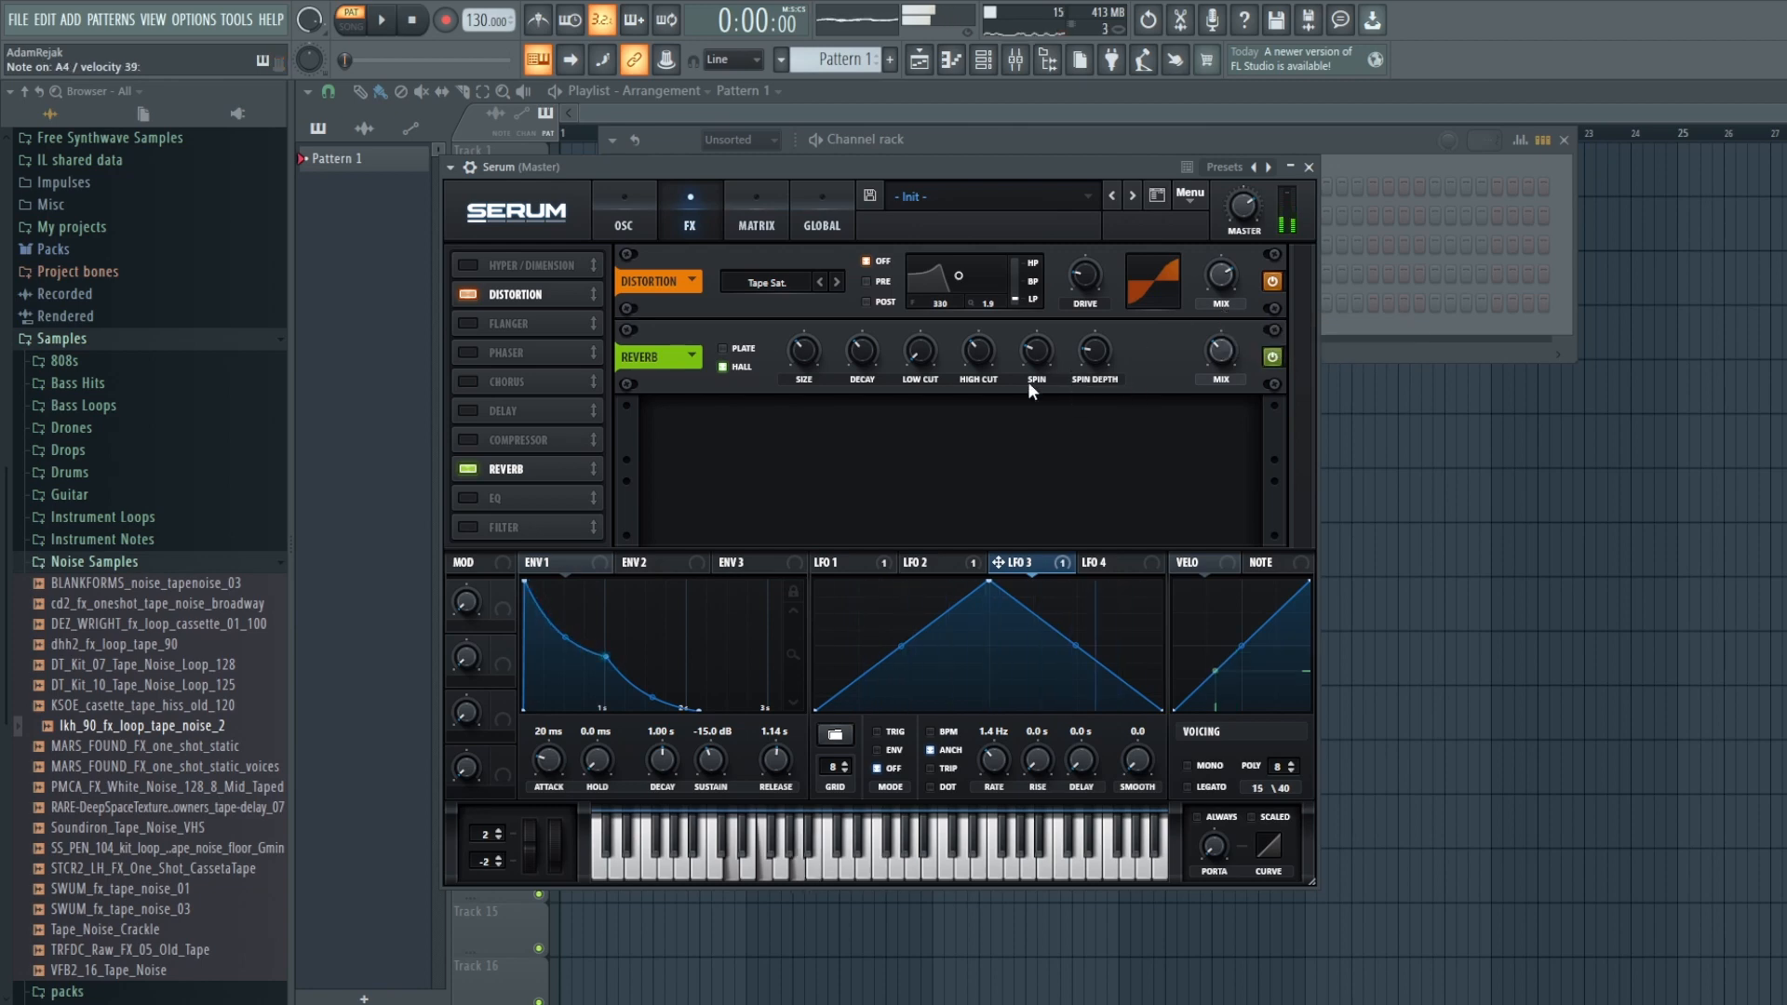
mouse_move(808, 348)
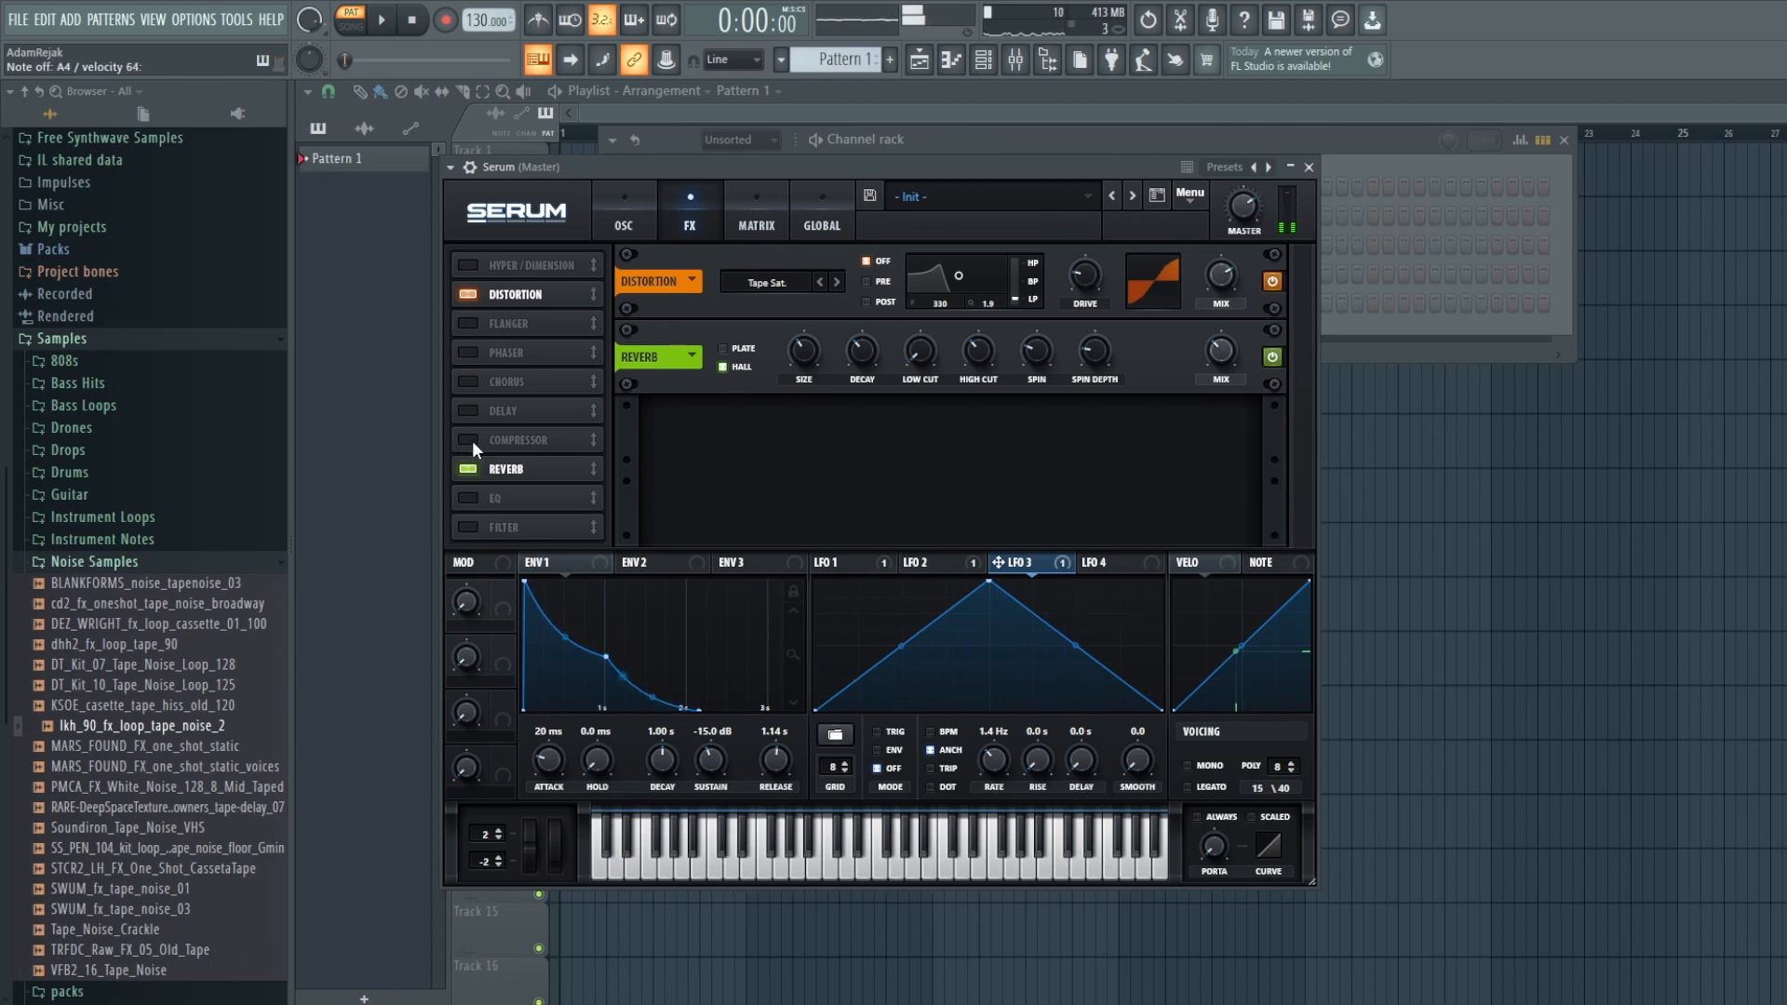
left_click(474, 410)
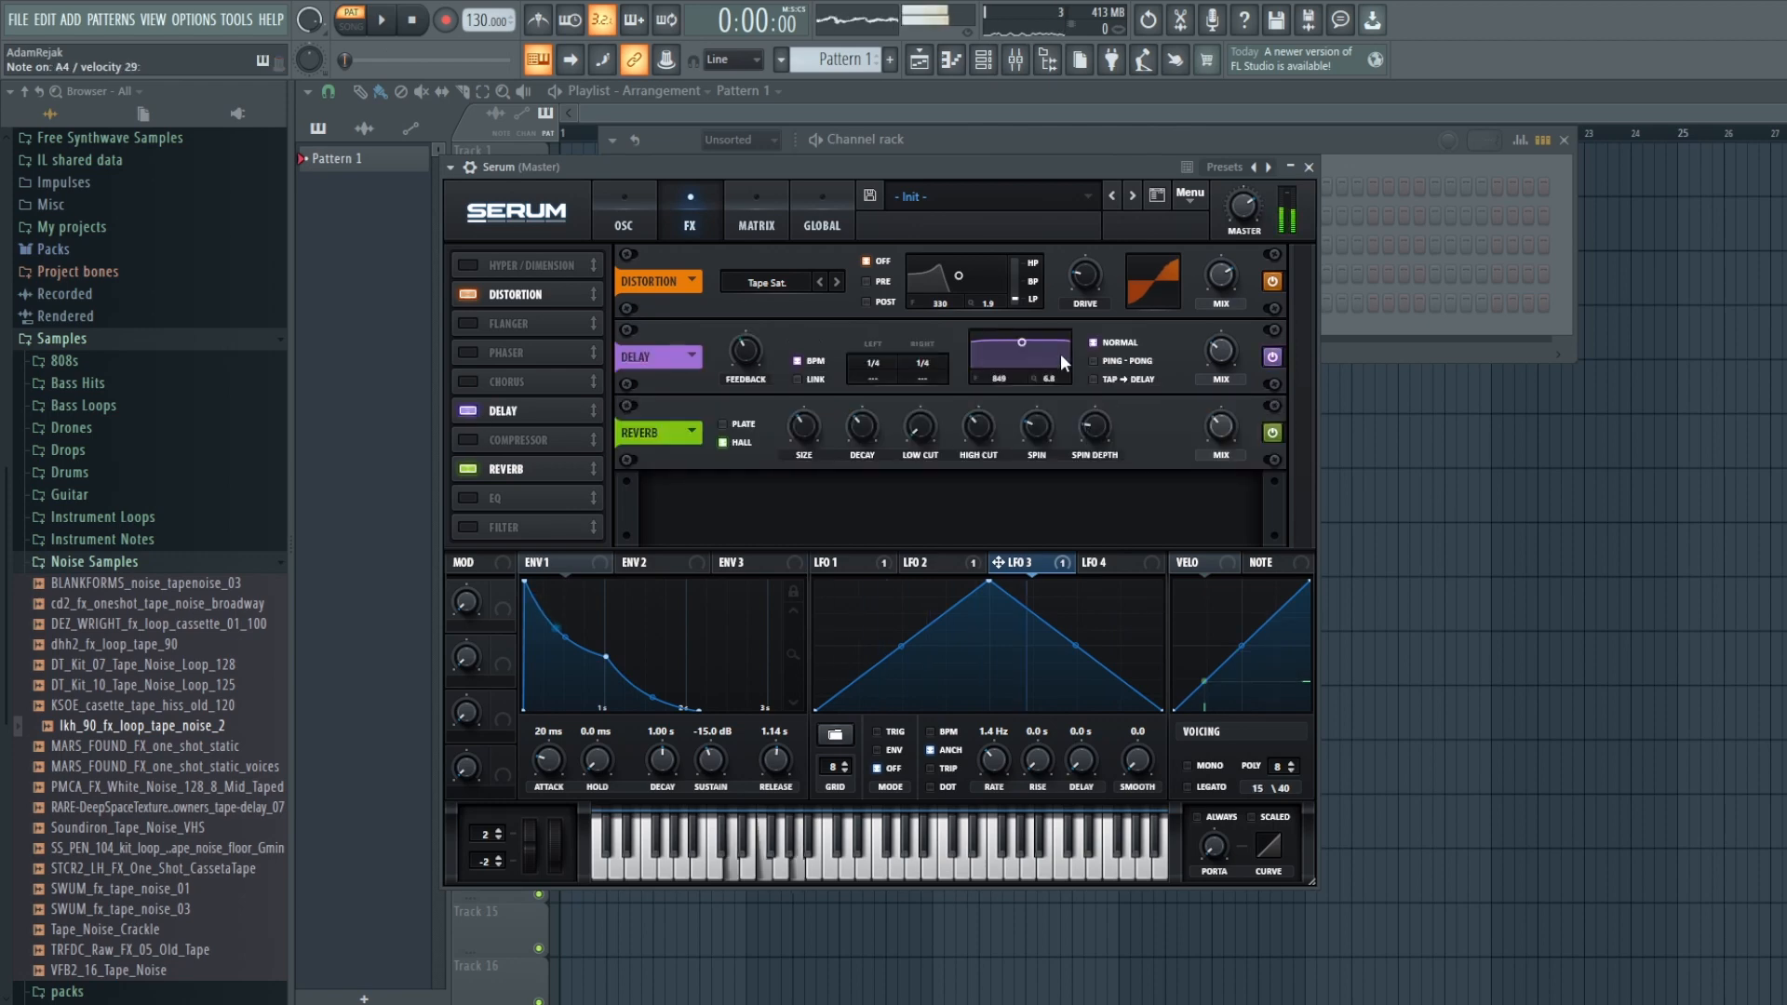
left_click_drag(1033, 365, 1026, 361)
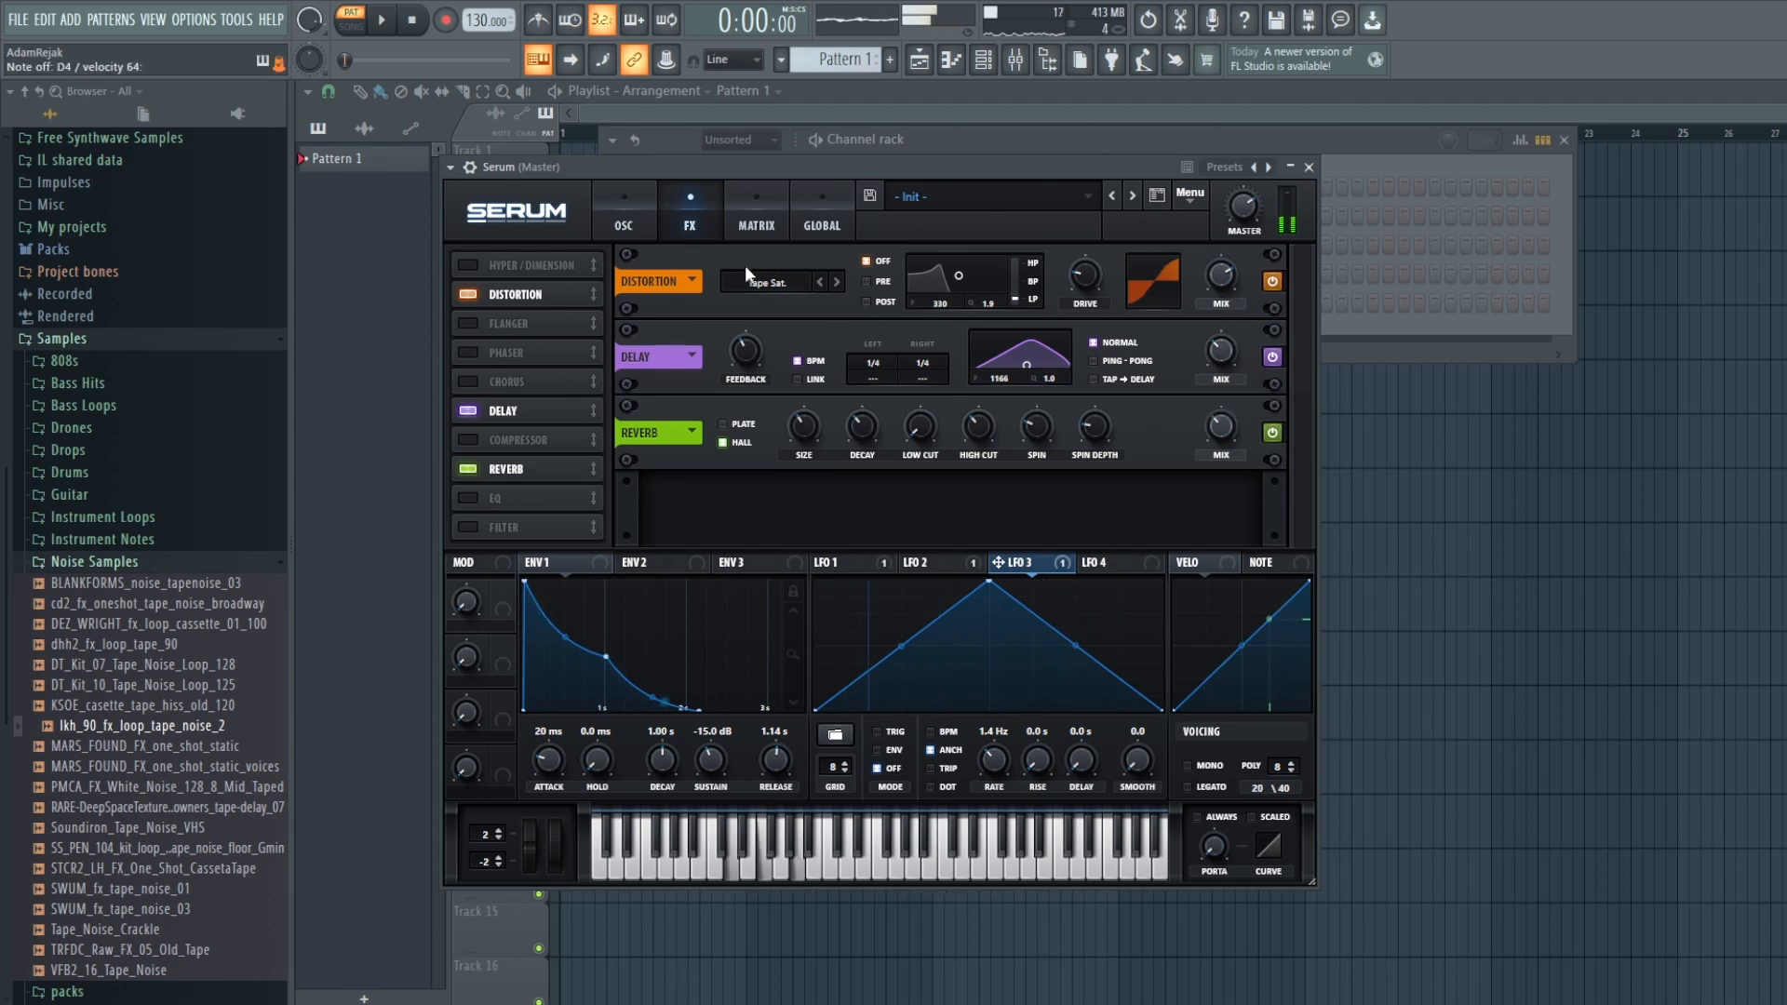
Step: Lengthen the release of Env 1 to 1.93 s
left_click(623, 203)
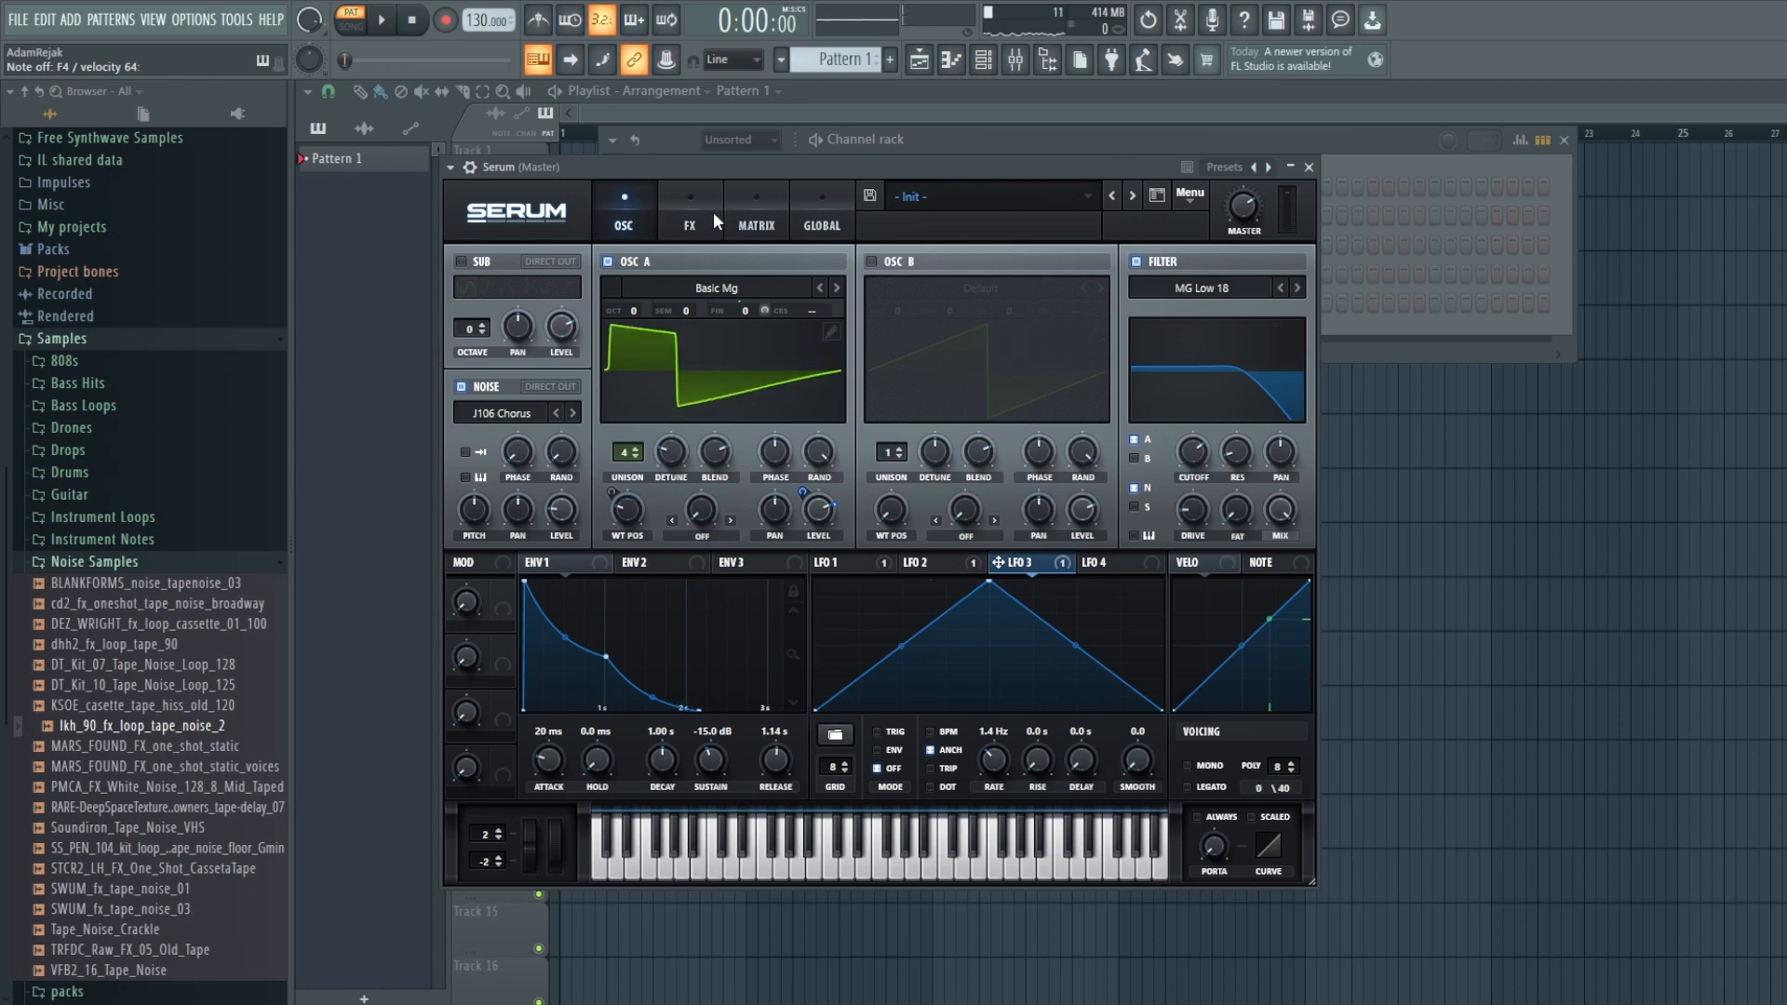
left_click_drag(775, 760, 780, 752)
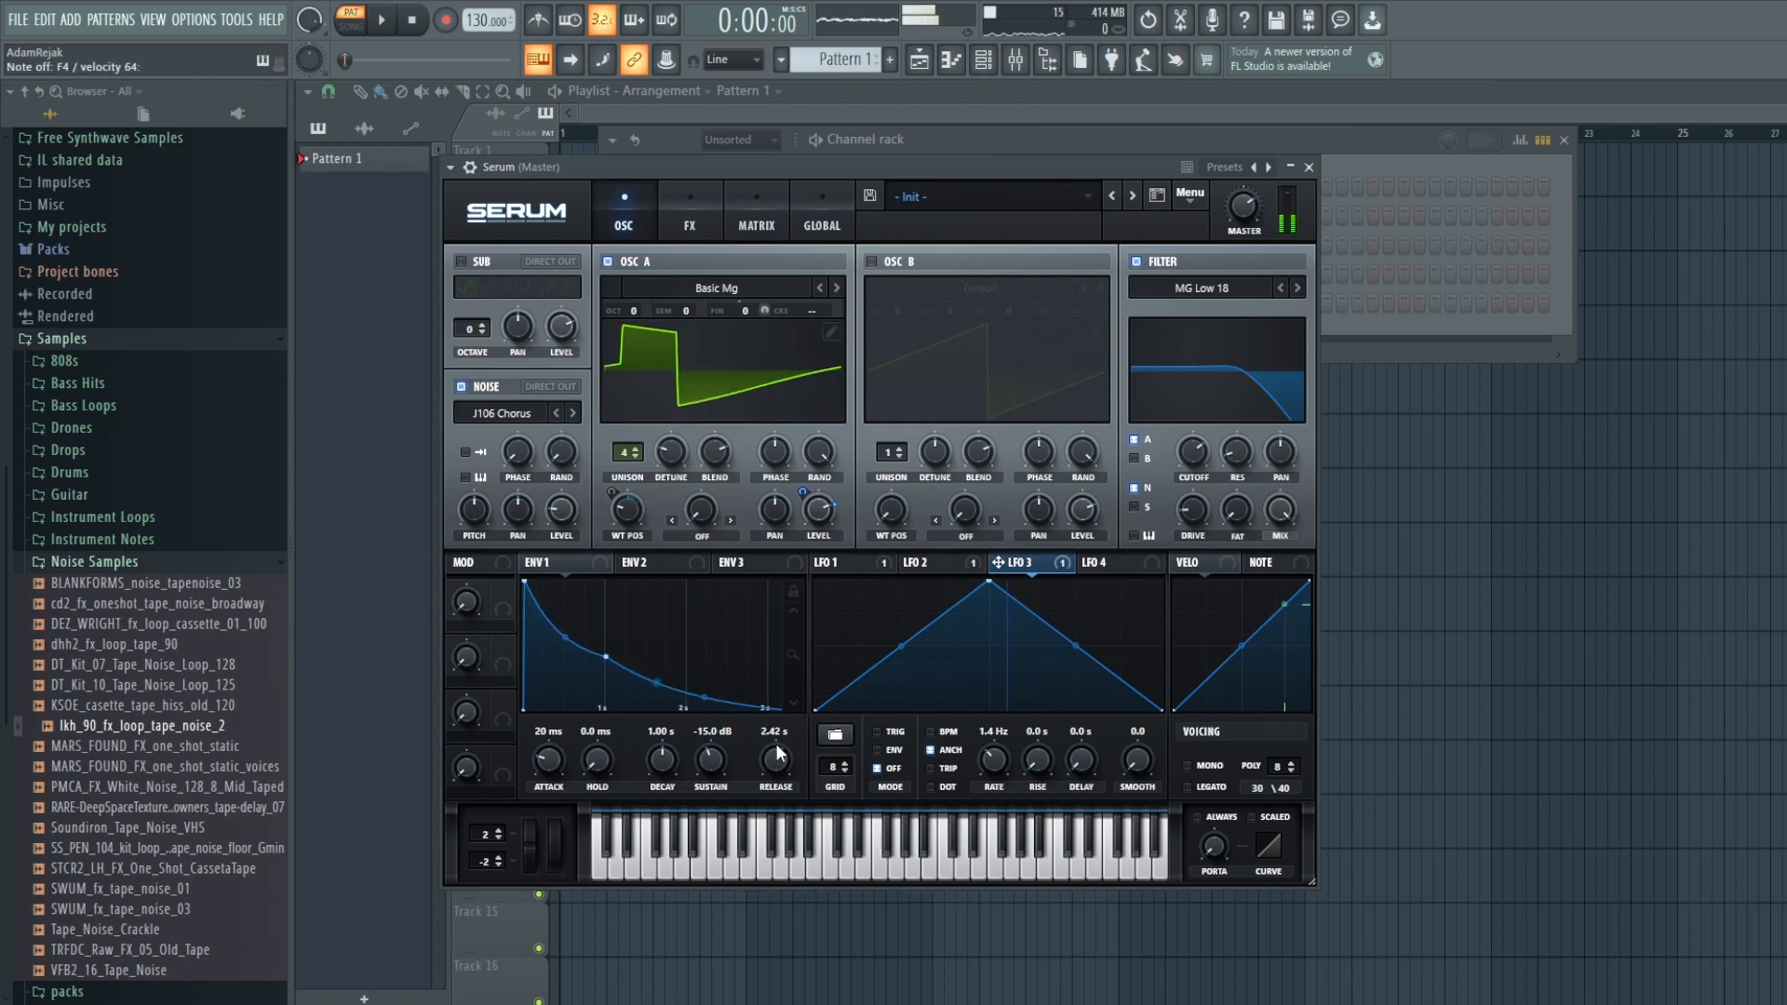
left_click_drag(780, 752, 778, 758)
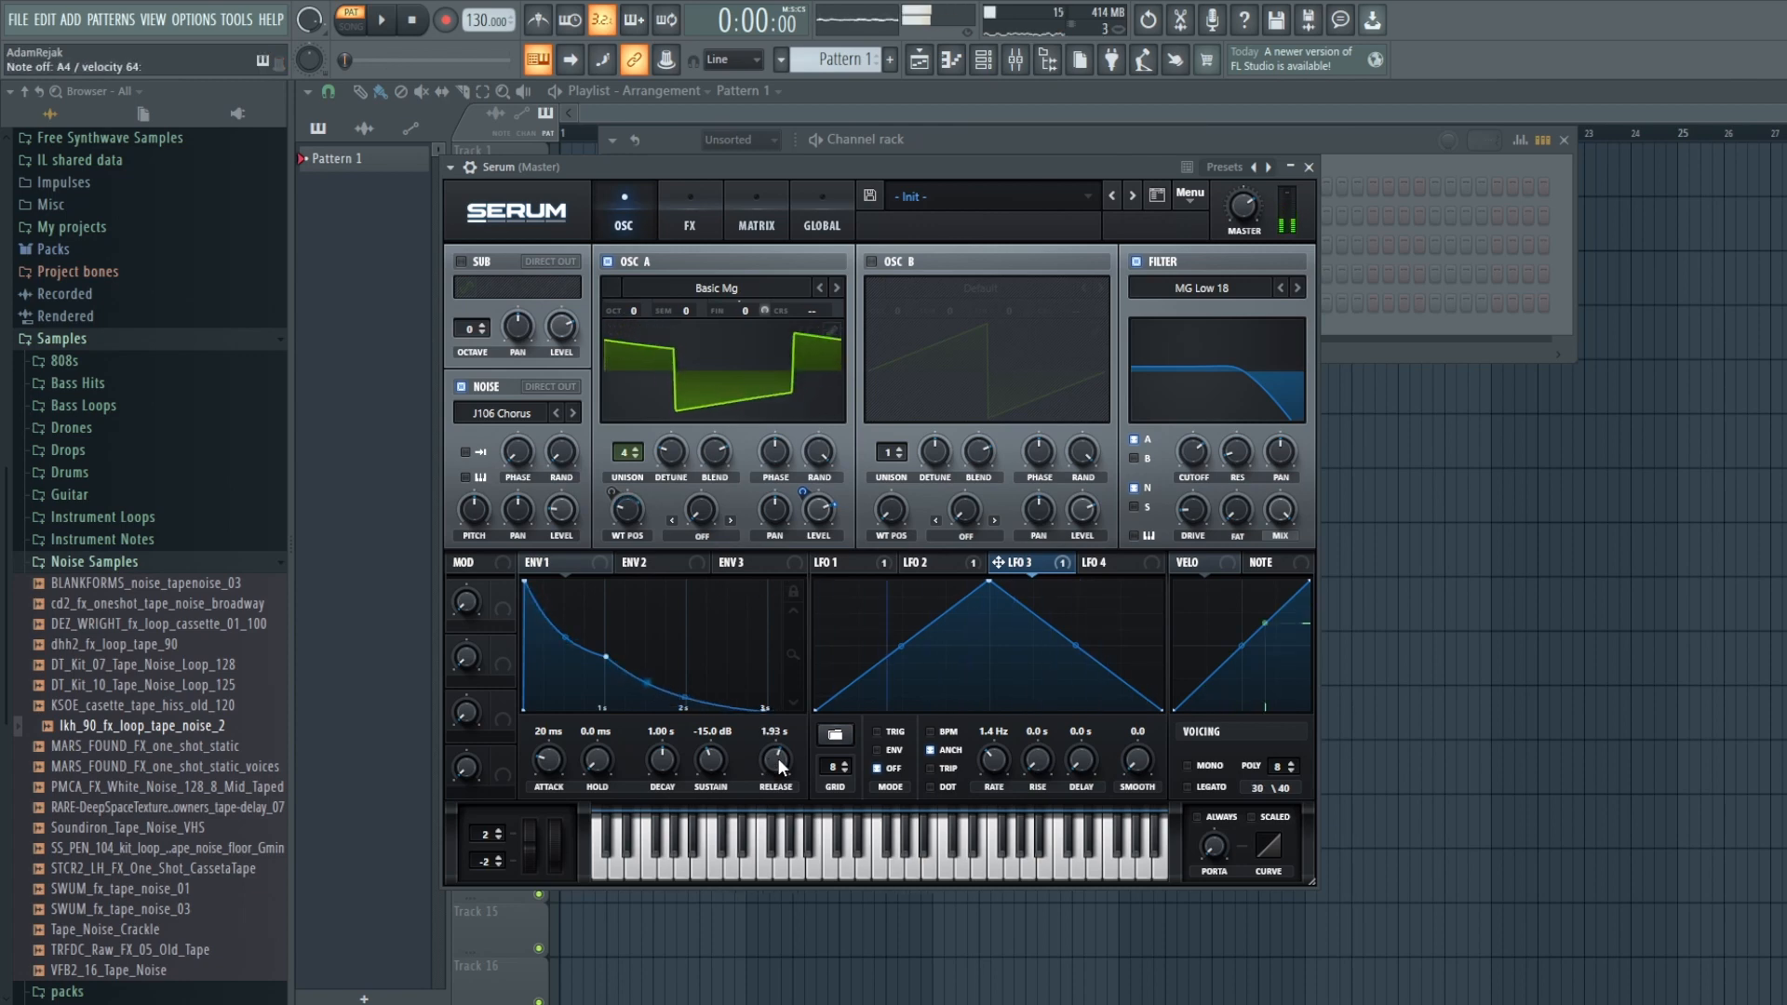
Step: Check the effects rack and raise the filter's drive slightly
left_click(701, 222)
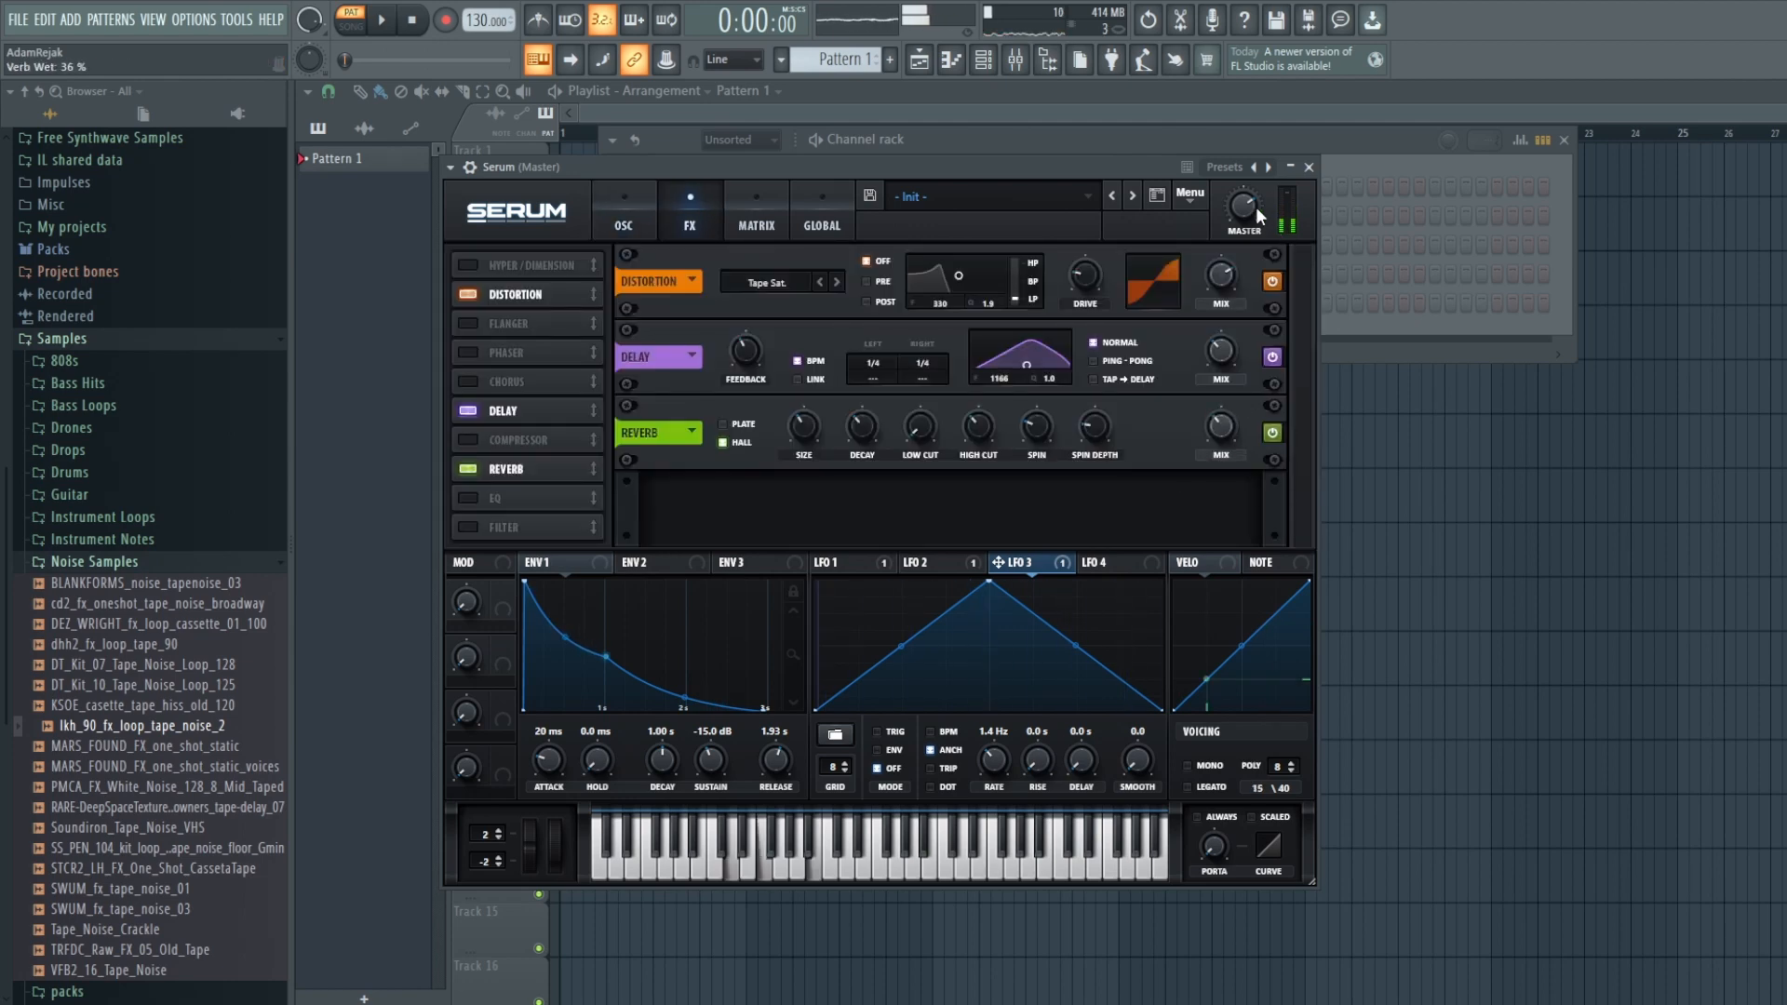
mouse_move(1255, 202)
left_click(622, 205)
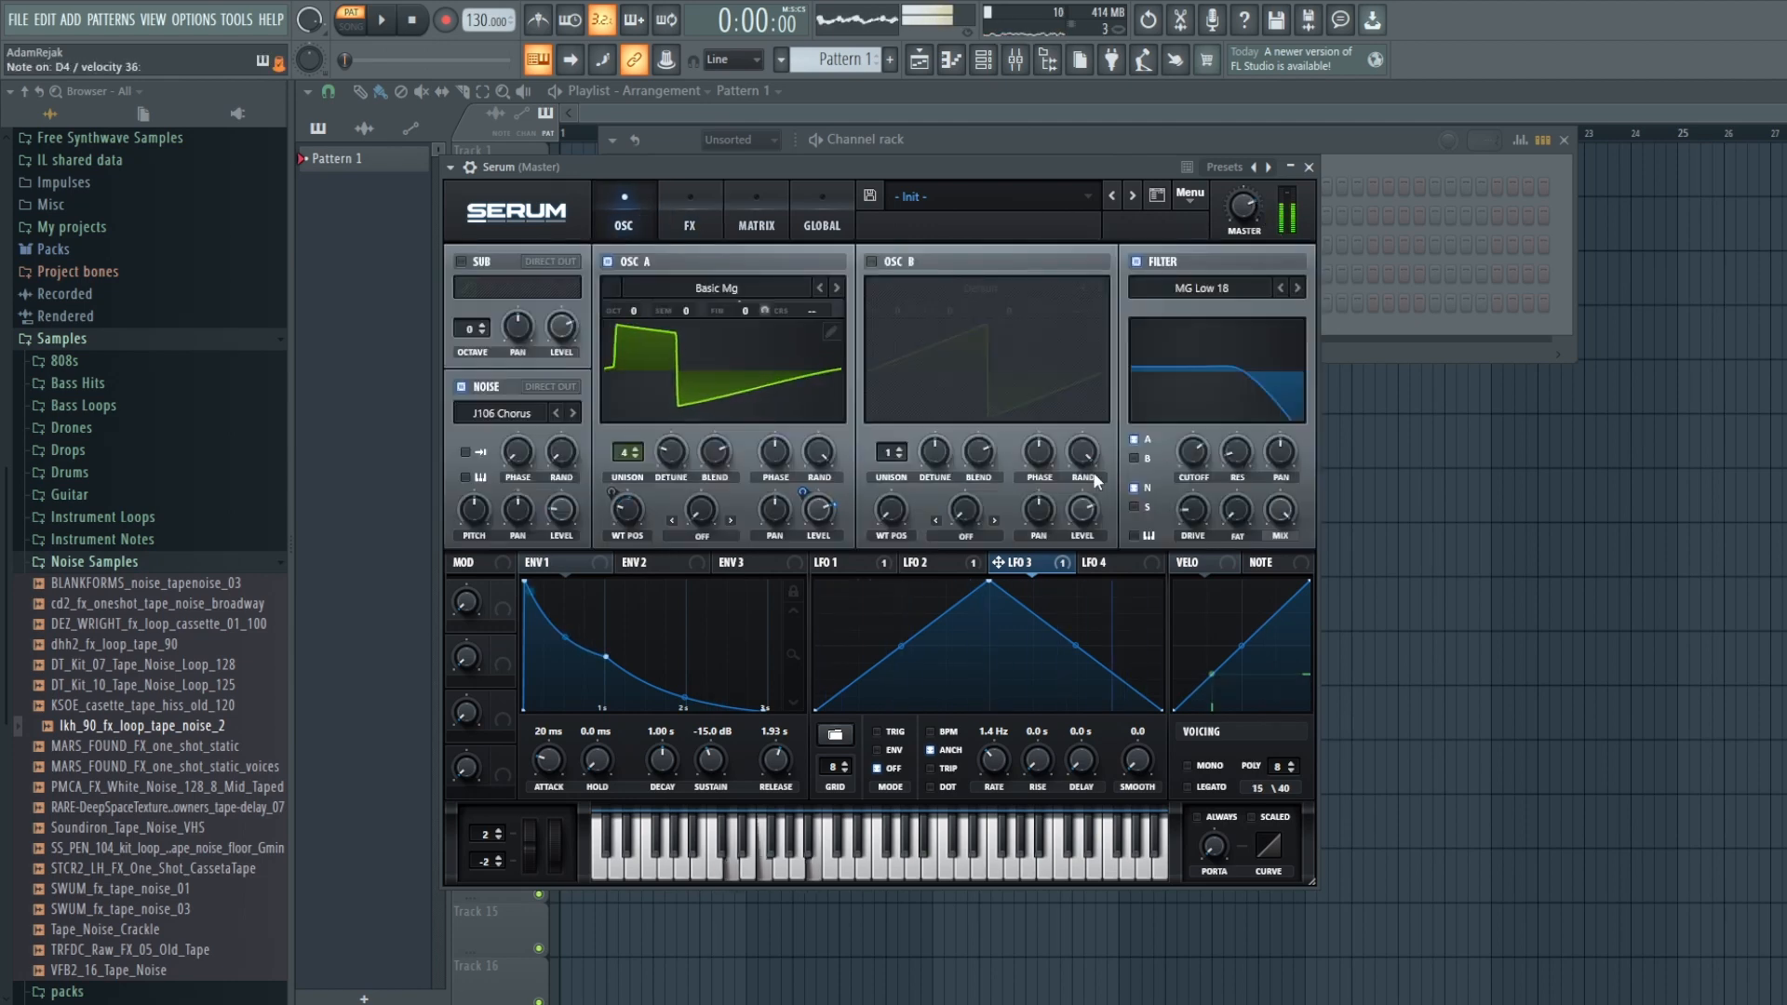
mouse_move(1207, 518)
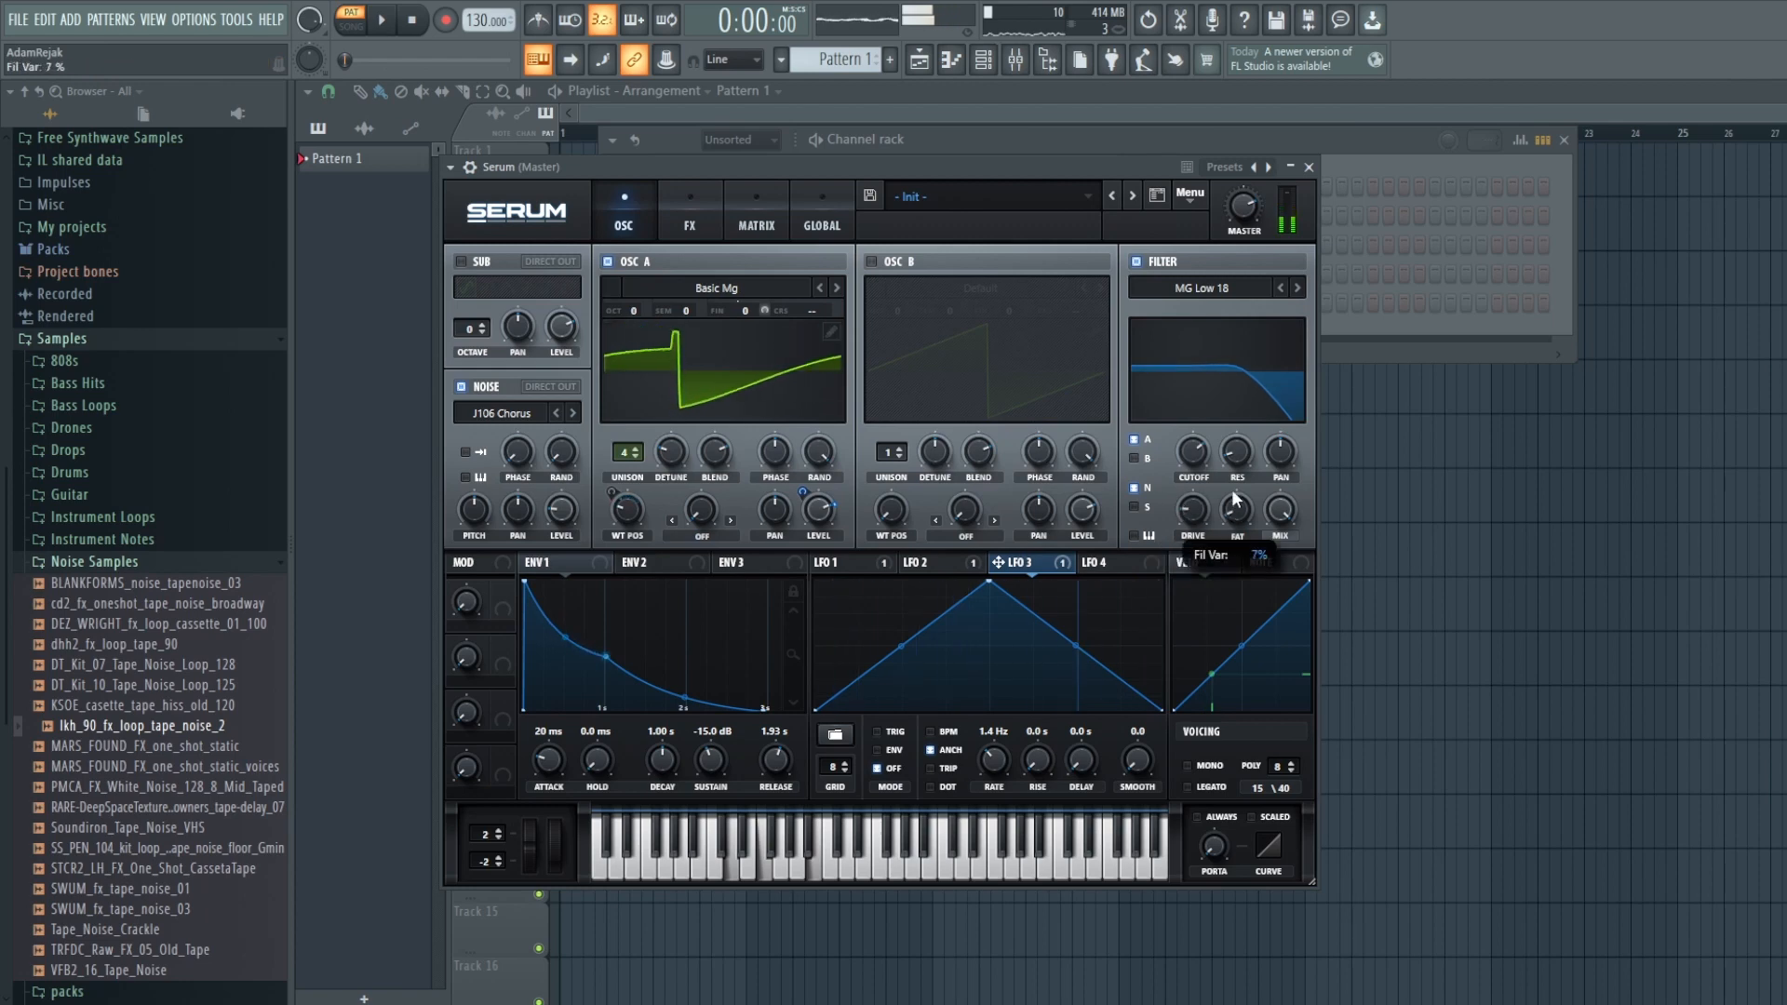
left_click_drag(1176, 508, 1176, 494)
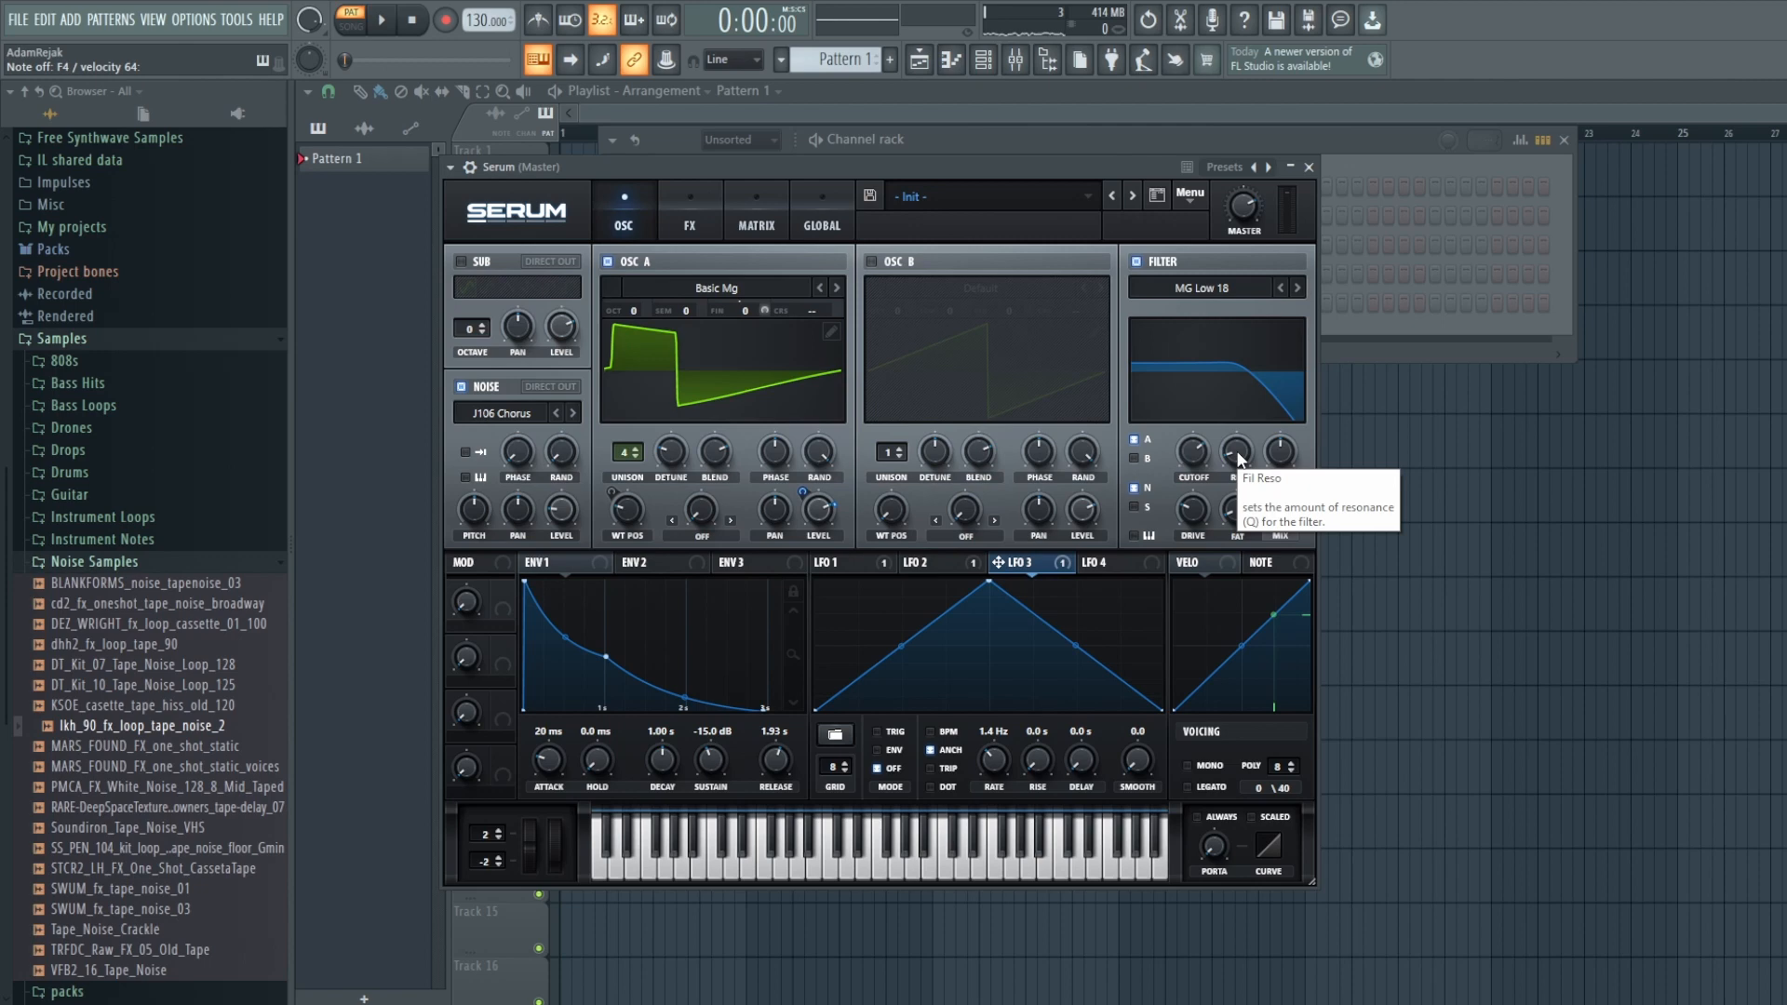
left_click(703, 194)
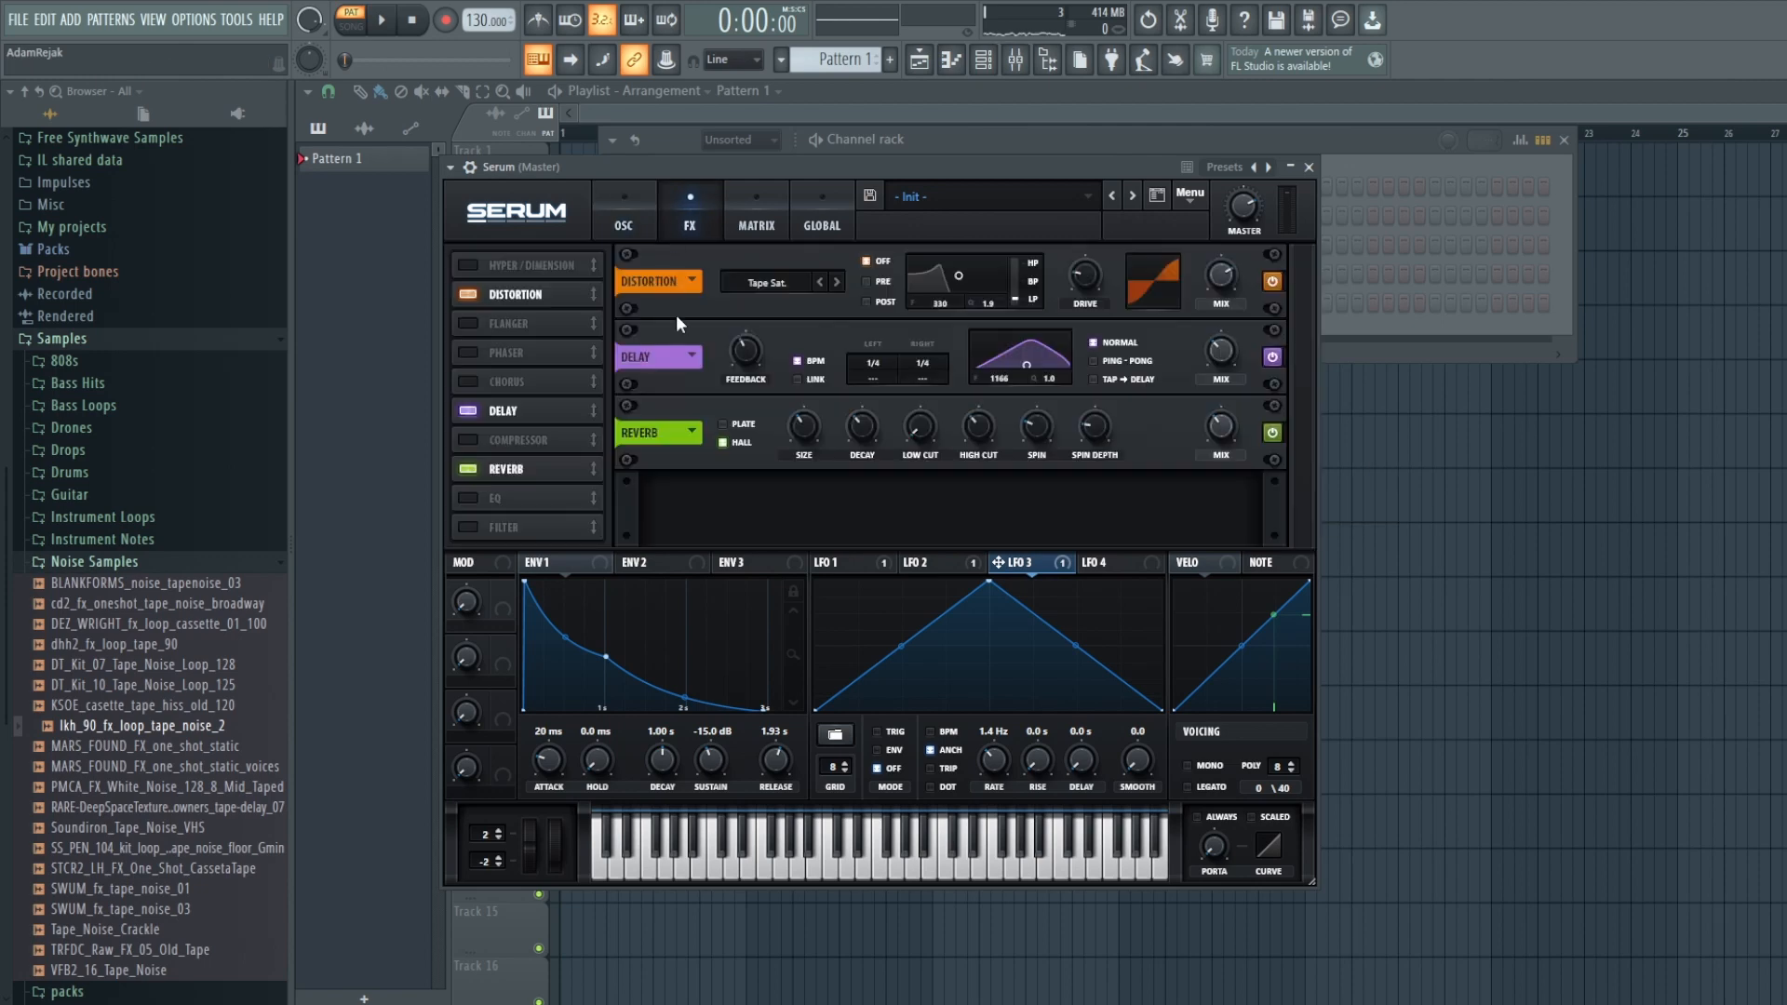
left_click(614, 220)
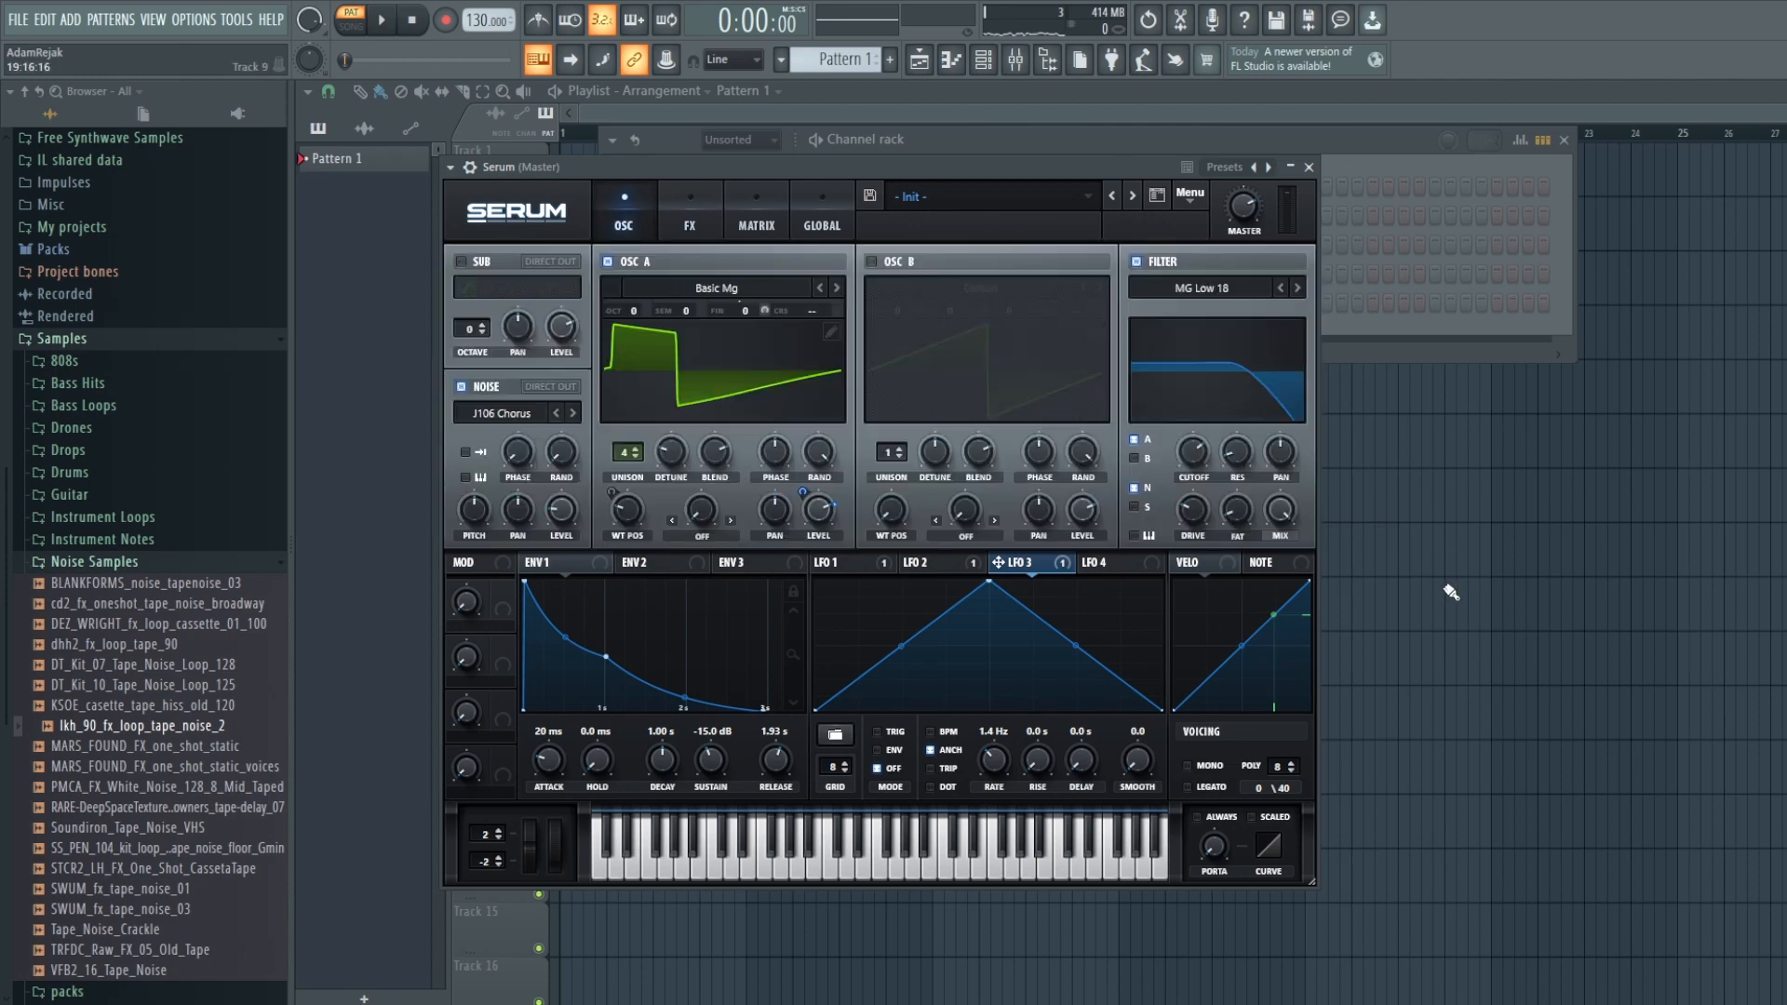